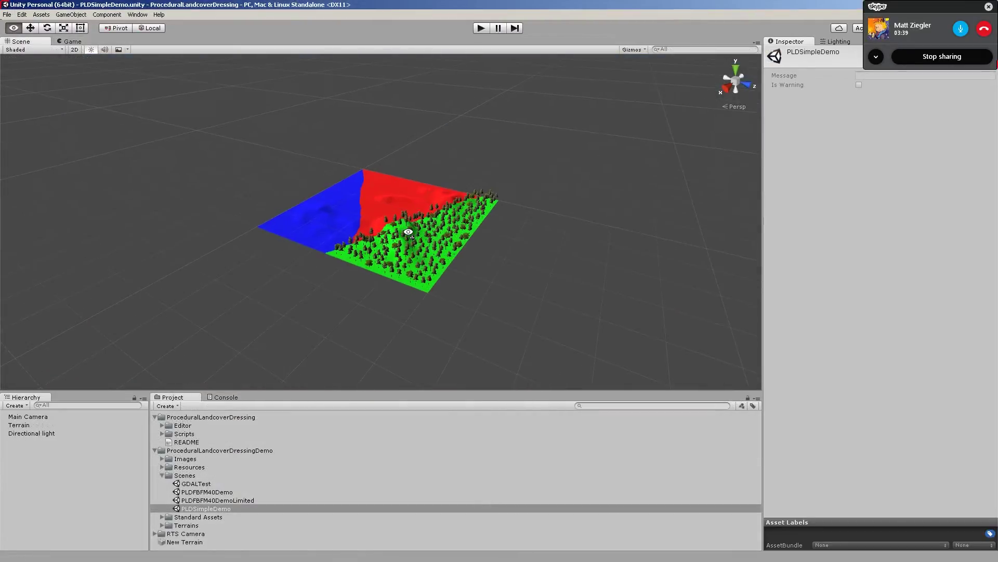
Step: Inspect the three-colour demo terrain in the scene and show the Terrain object's component settings
right_drag(409, 231, 563, 195)
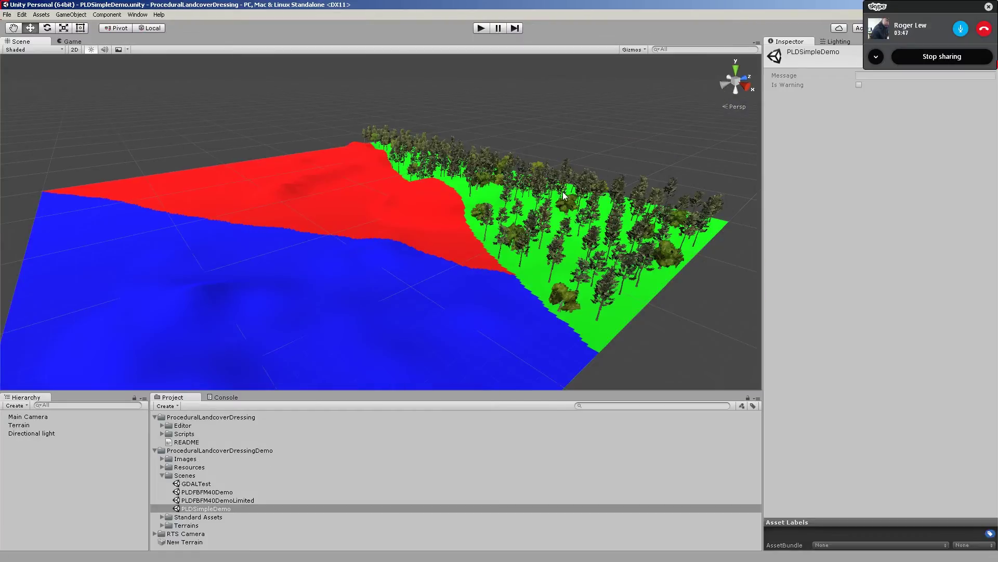
click(21, 425)
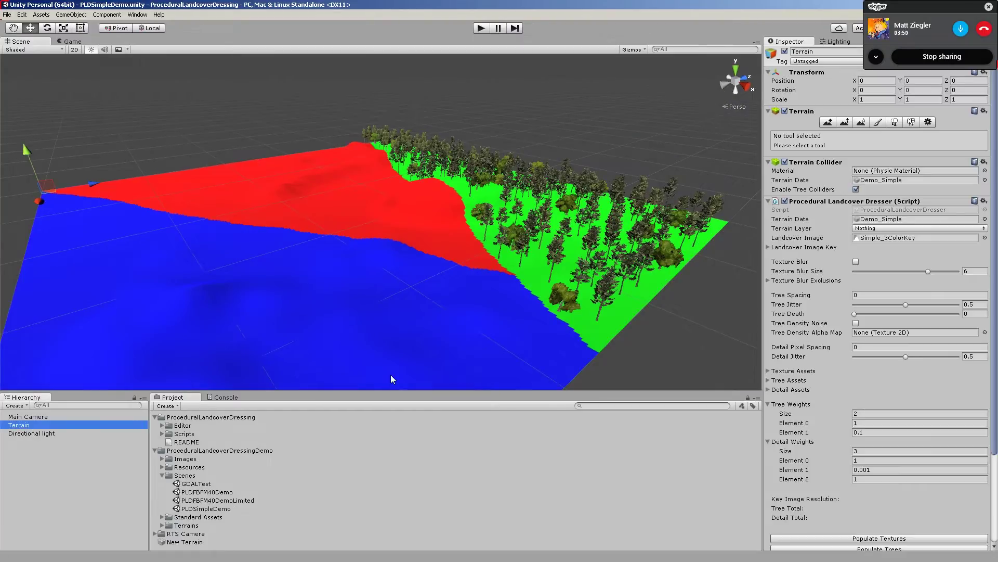
right_drag(587, 222, 572, 210)
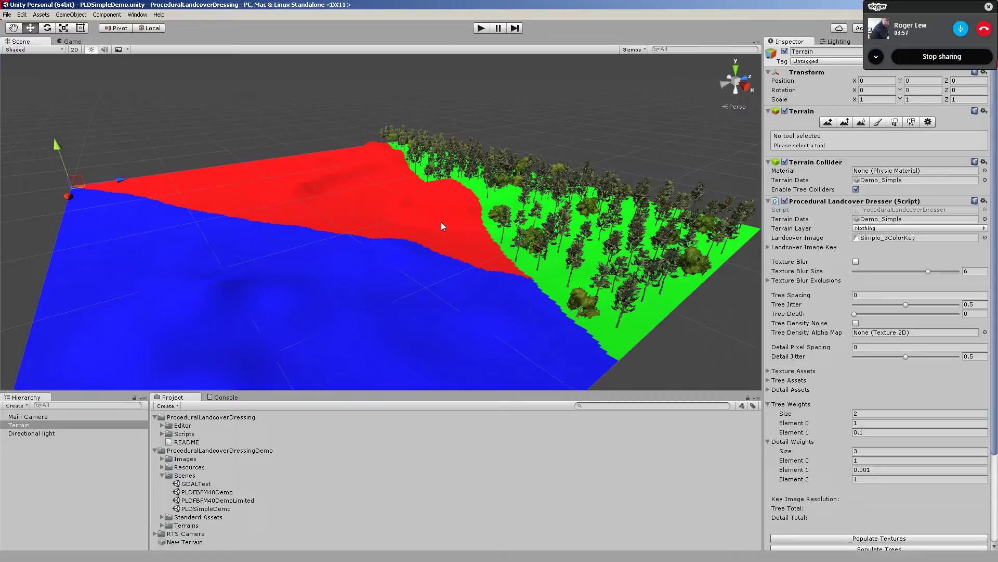
middle_drag(441, 221, 397, 205)
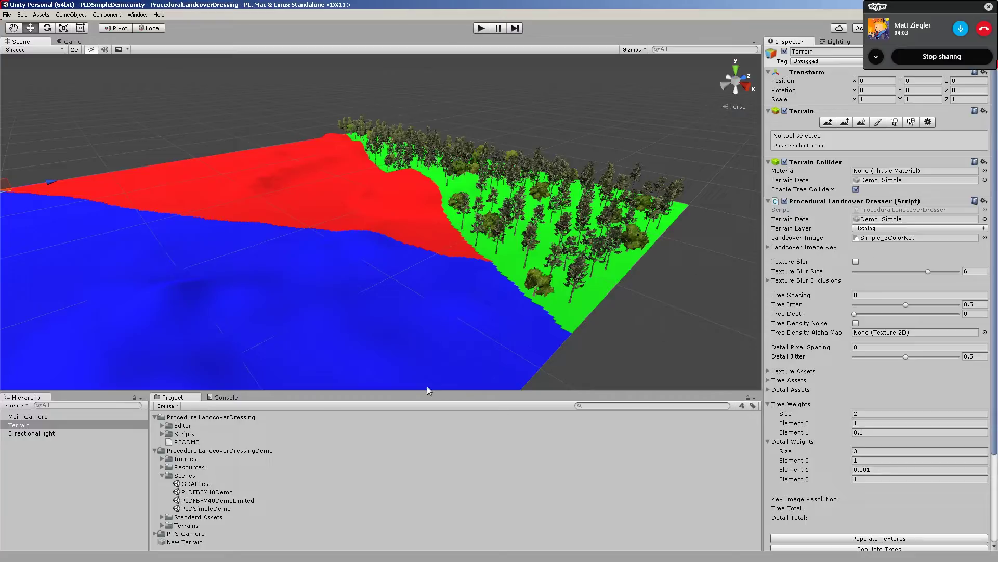
Step: Preview the Simple_3ColorKey image from the demo's Keys folder and compare its regions with the terrain from several angles
click(162, 459)
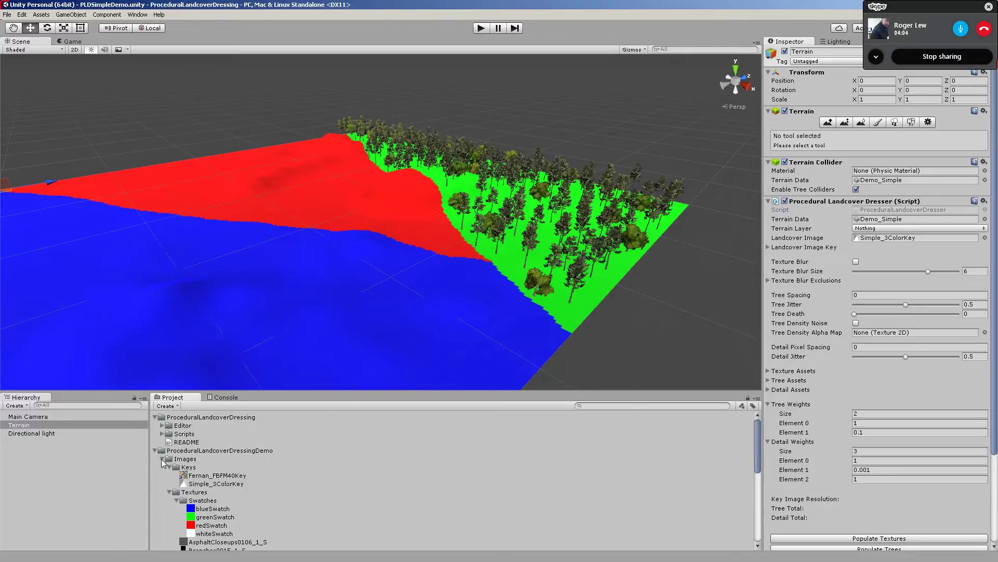
click(207, 484)
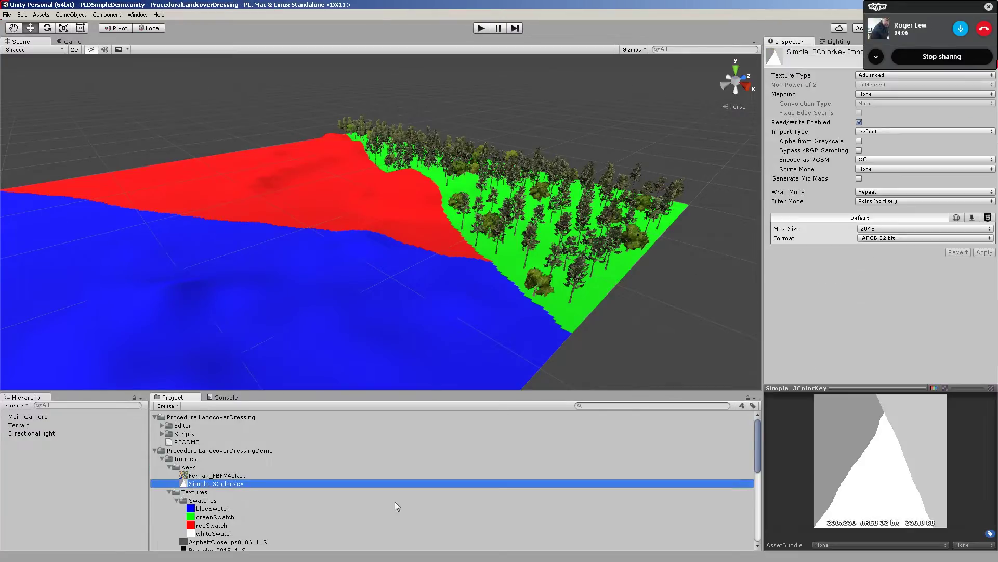
right_drag(573, 212, 593, 246)
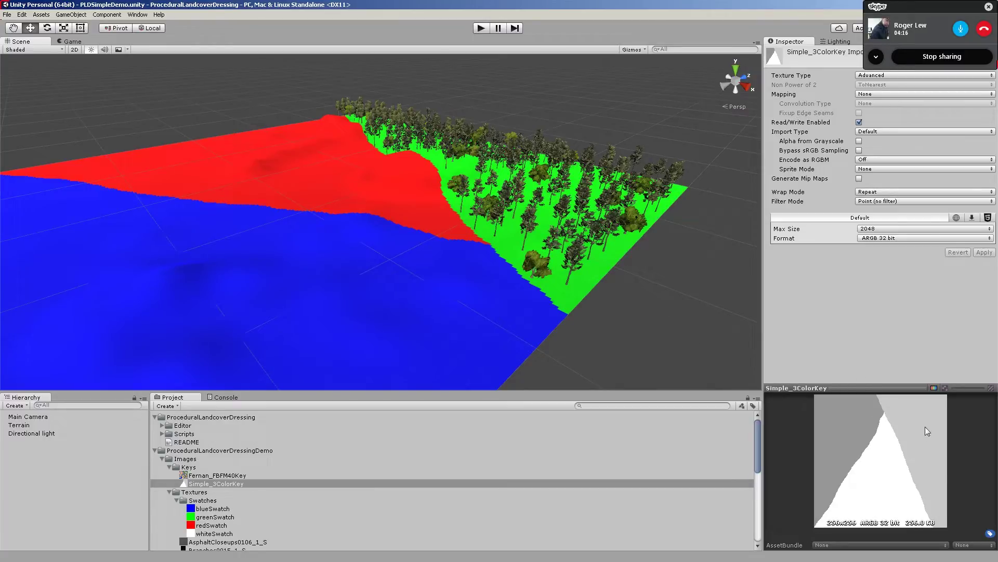
right_drag(473, 234, 793, 315)
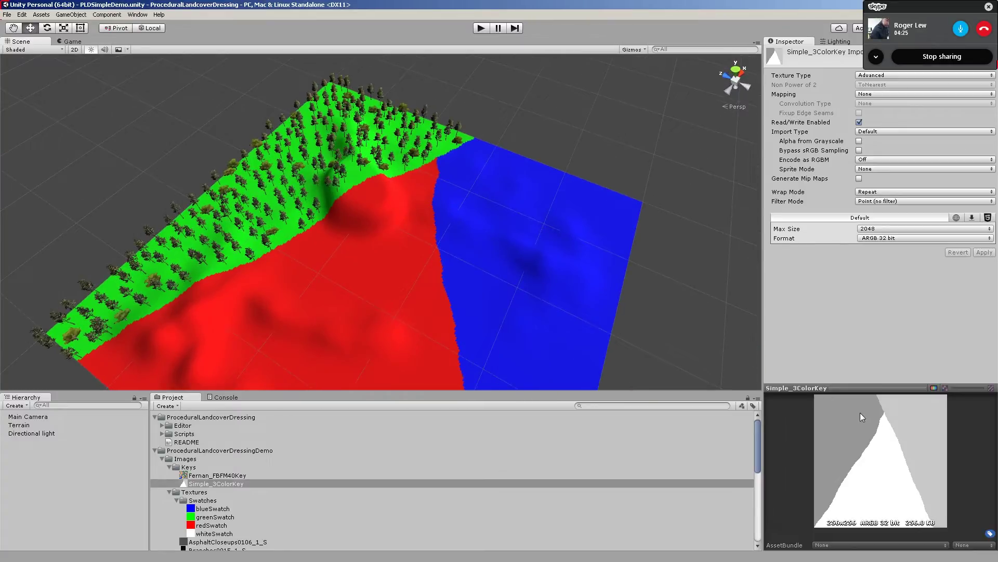
right_drag(460, 231, 462, 260)
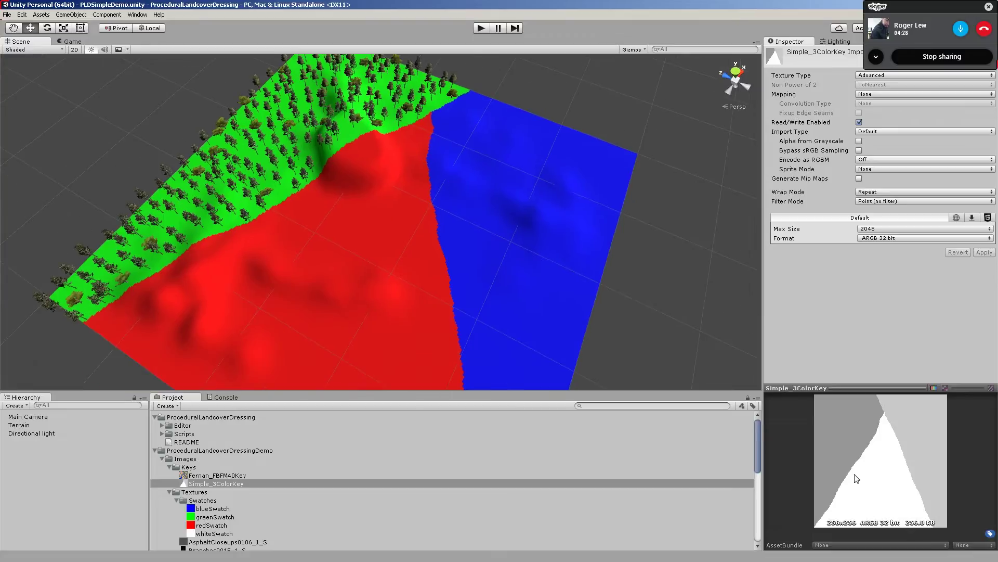
right_drag(530, 247, 815, 209)
Step: Review the Terrain's Procedural Landcover Dresser settings and populate options, and show the ProceduralLandcoverDresserCSVReader script
click(23, 426)
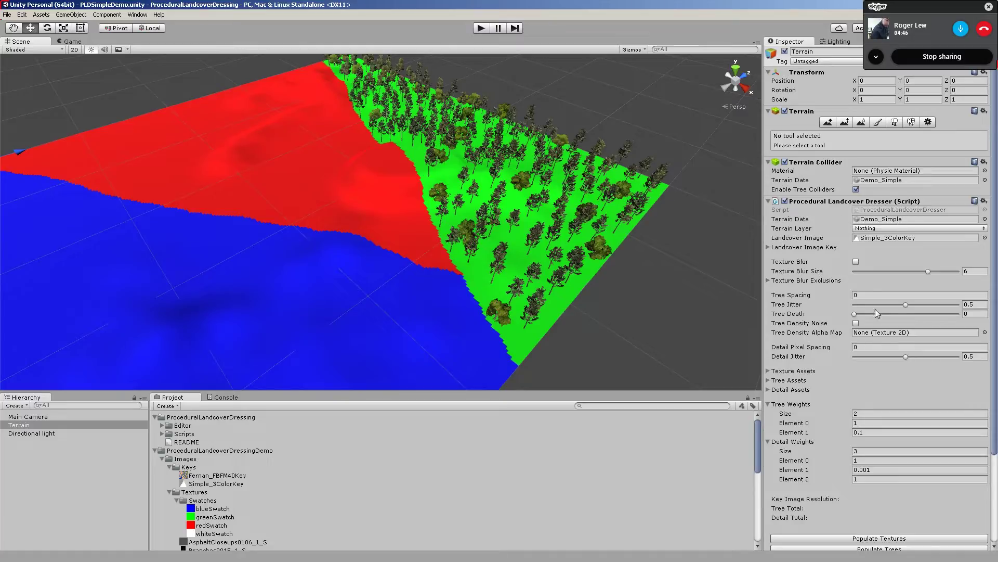
scroll(892, 377, down, 5)
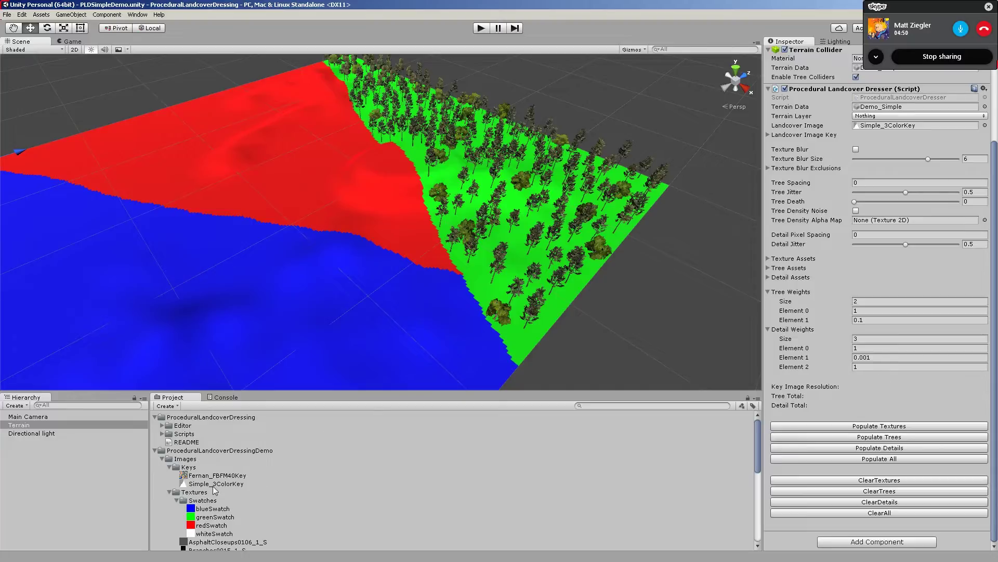
click(164, 434)
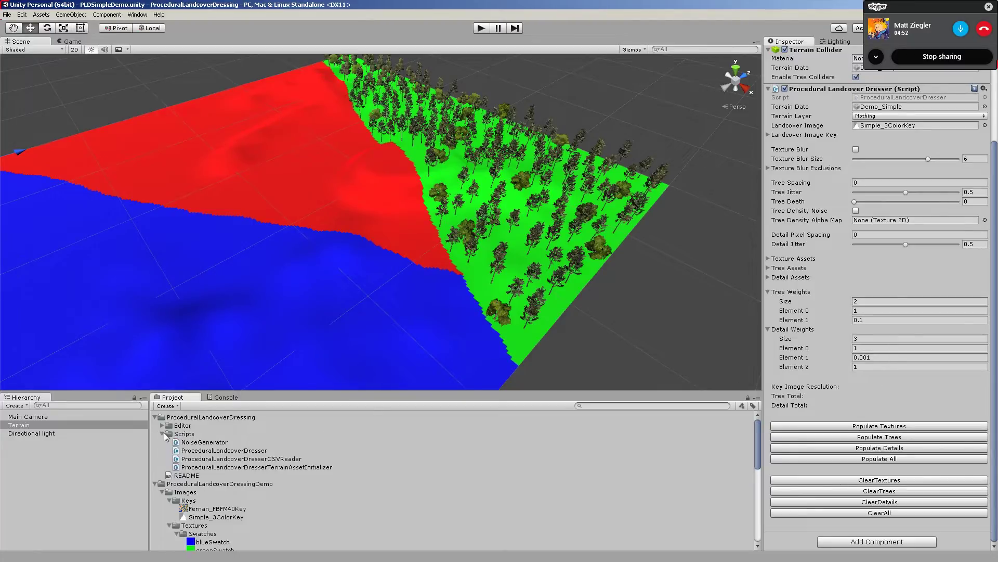
click(258, 460)
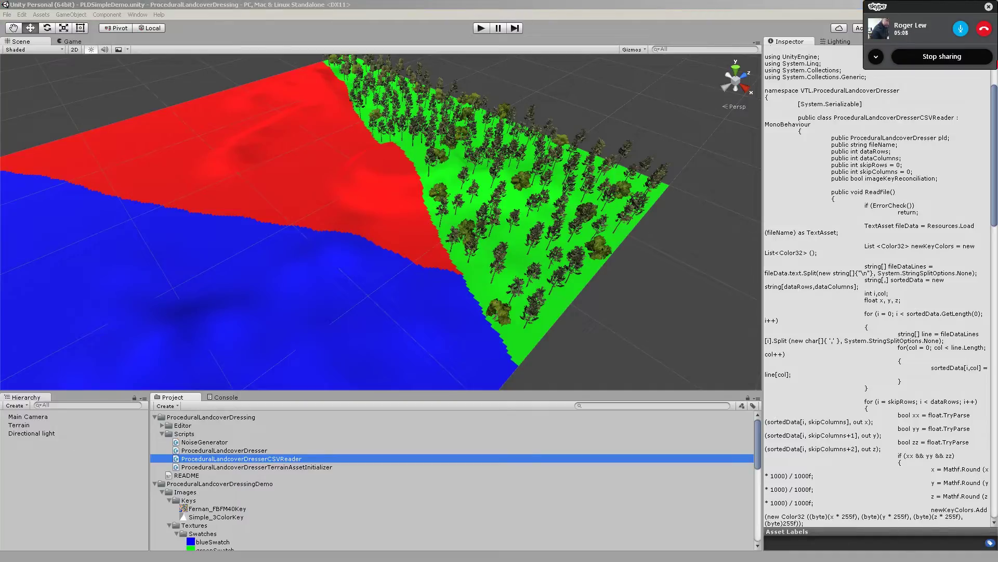
Step: Switch to the browser and open the bookmarked LANDFIRE page on the 40 Scott and Burgan Fire Behavior Fuel Models
drag(0, 37, 294, 26)
click(121, 63)
mouse_move(150, 61)
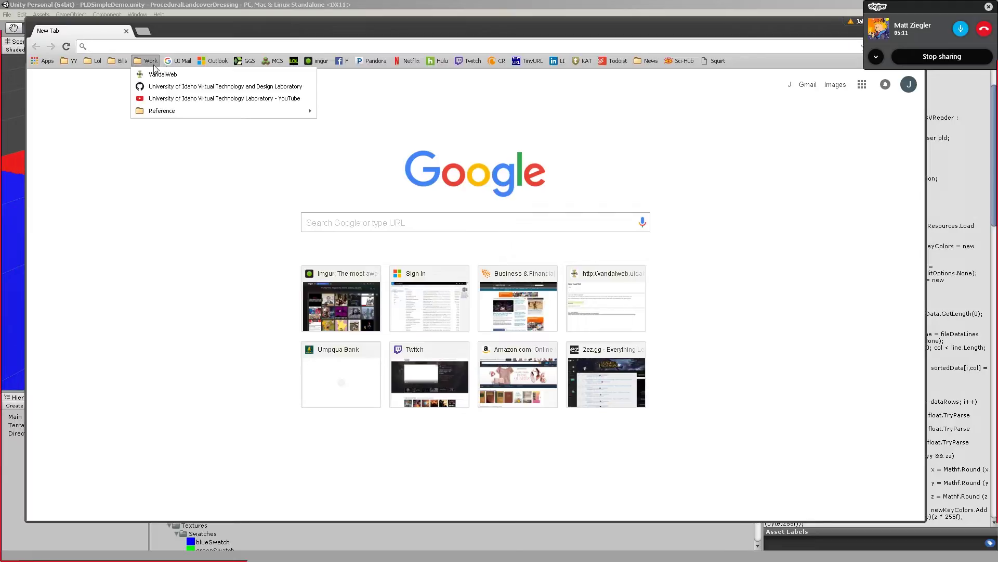
click(172, 110)
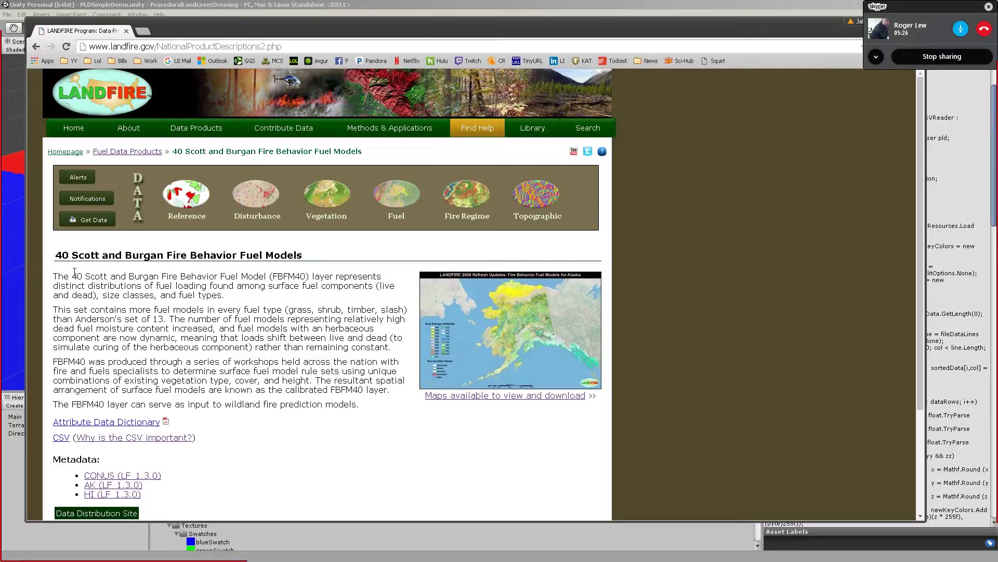
drag(62, 257, 150, 260)
click(206, 294)
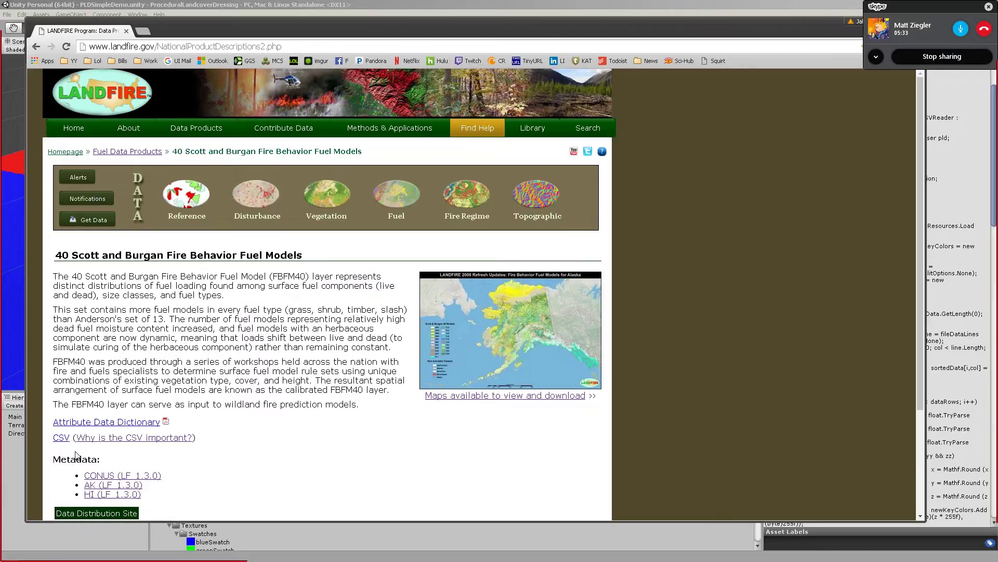
Step: Open the page's FBFM40 CSV in Excel and examine the Red, Green and Blue columns and the fuel model codes
click(61, 440)
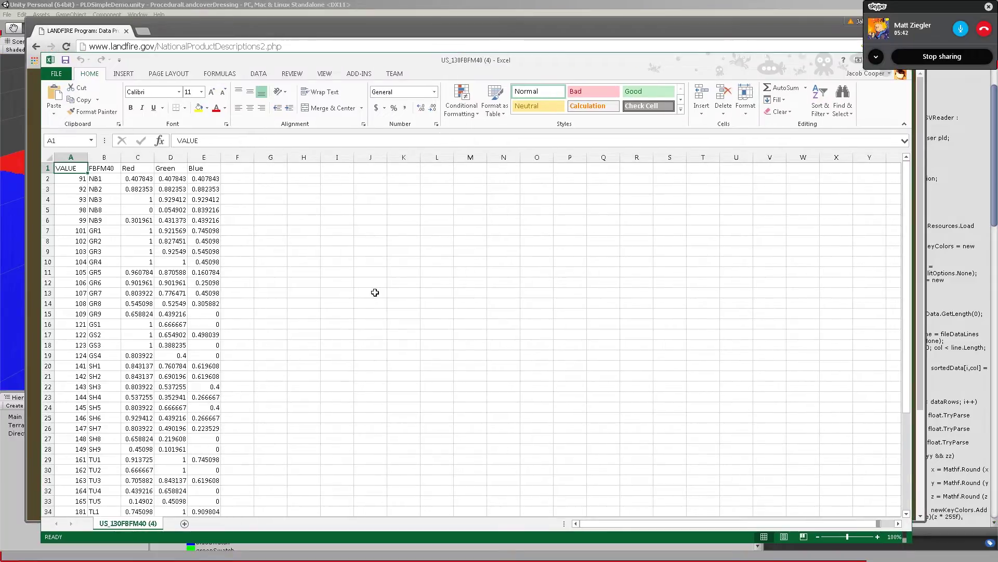
drag(135, 180, 194, 389)
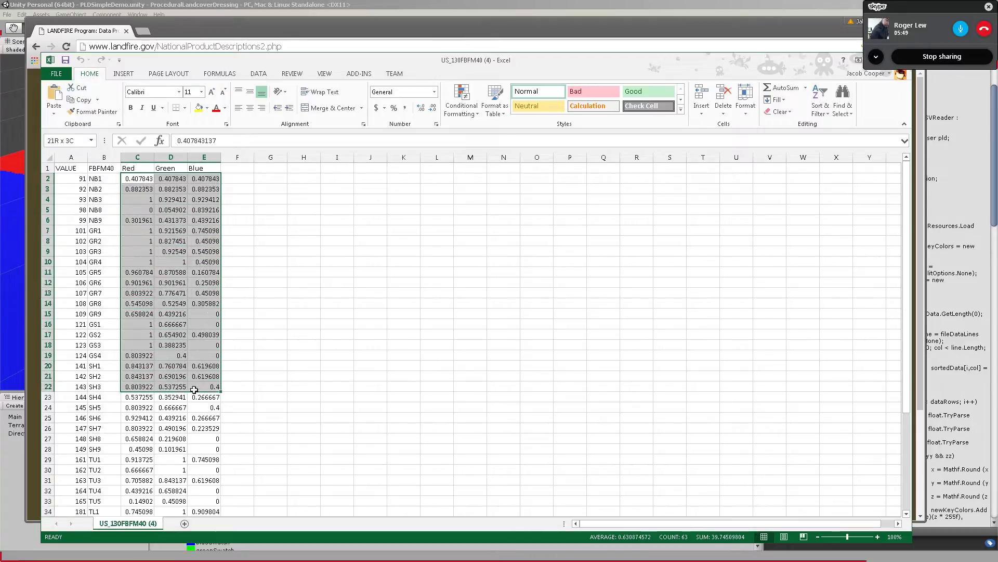
click(97, 179)
mouse_move(97, 179)
mouse_down()
mouse_move(77, 180)
mouse_move(80, 189)
mouse_up()
click(104, 219)
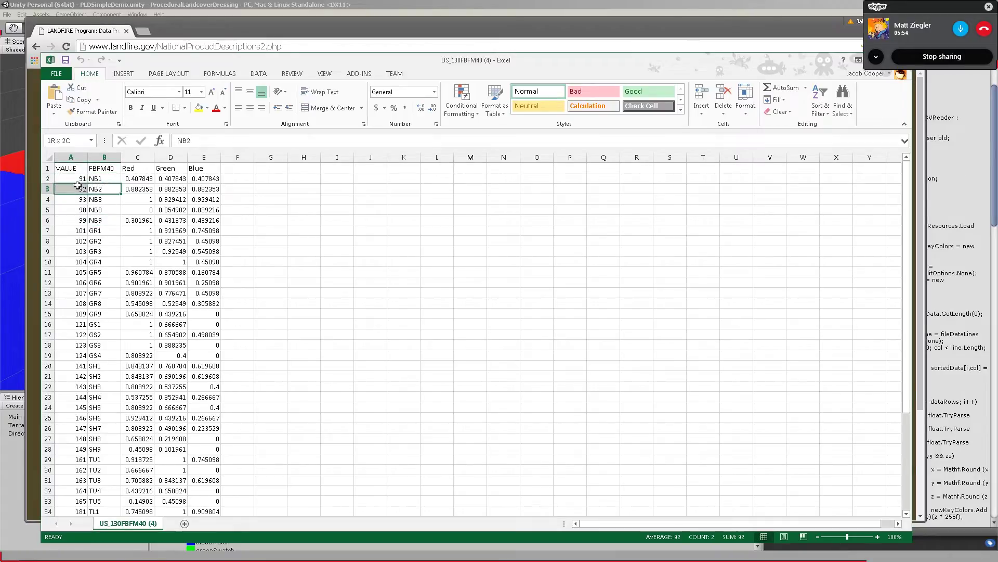
click(100, 261)
drag(97, 258, 78, 261)
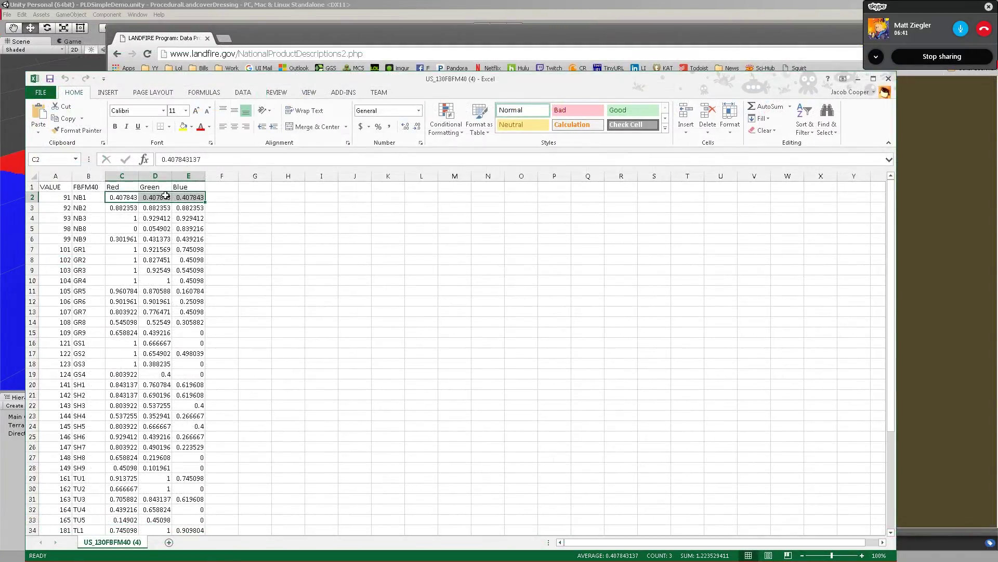
Step: Examine the colour values of the NoData row at the end of the table and of the GS1 row
scroll(161, 326, down, 10)
scroll(170, 333, down, 1)
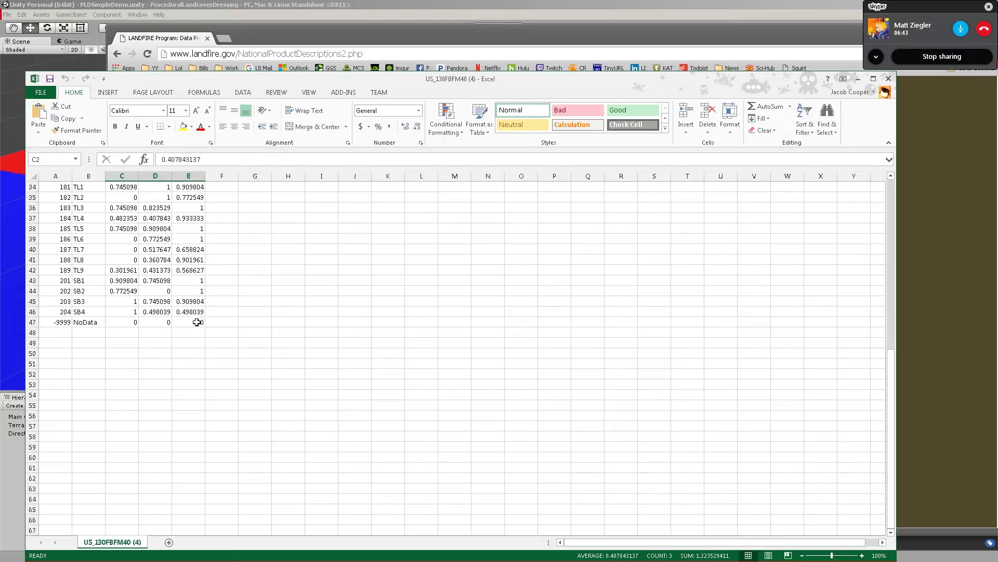
drag(201, 322, 125, 323)
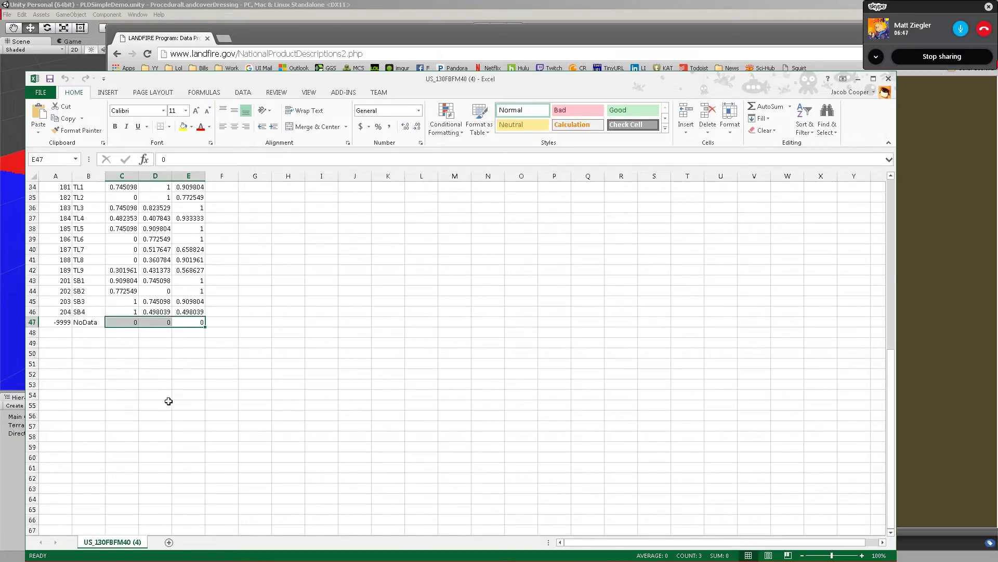
scroll(168, 401, up, 5)
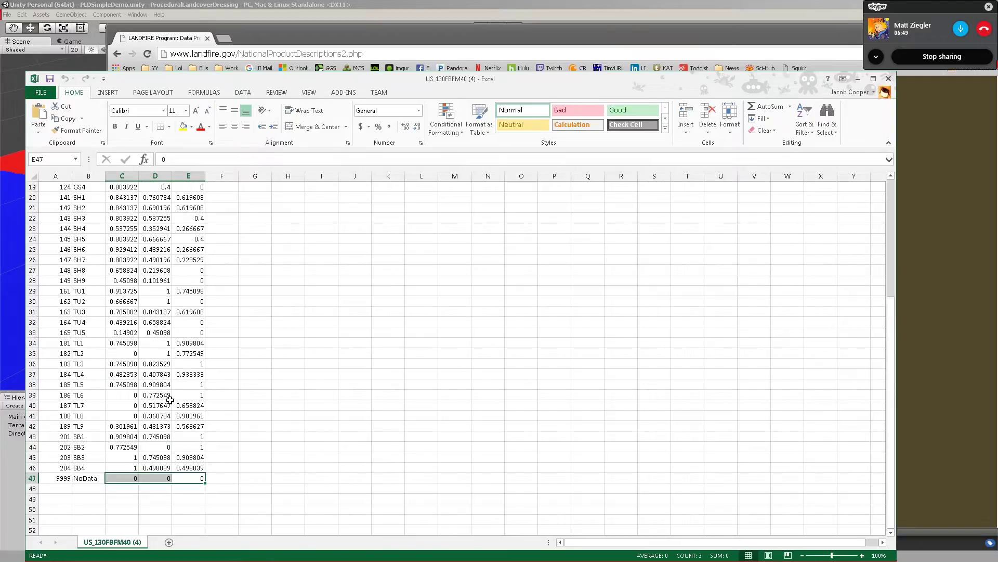
scroll(177, 401, up, 6)
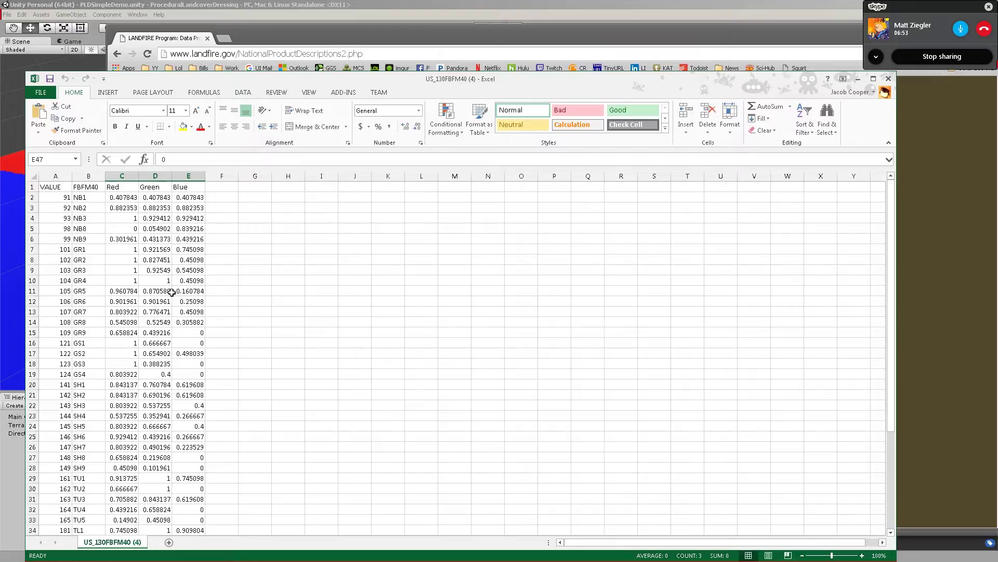
click(134, 345)
drag(133, 345, 181, 343)
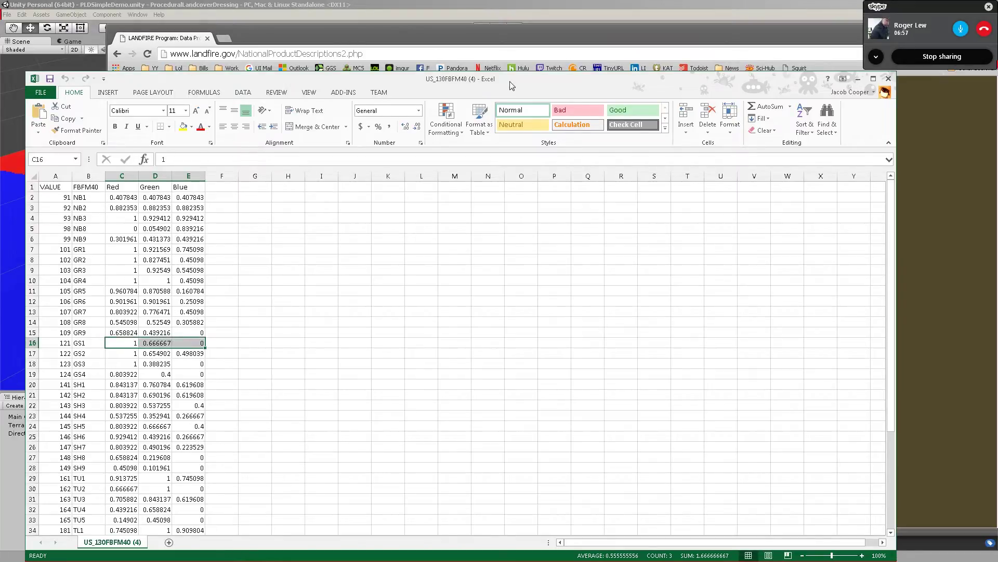
Step: Return to Unity and compare the Fernan_FBFM40Key and Fernan_FBFM40Tex images in an enlarged preview
drag(510, 82, 0, 60)
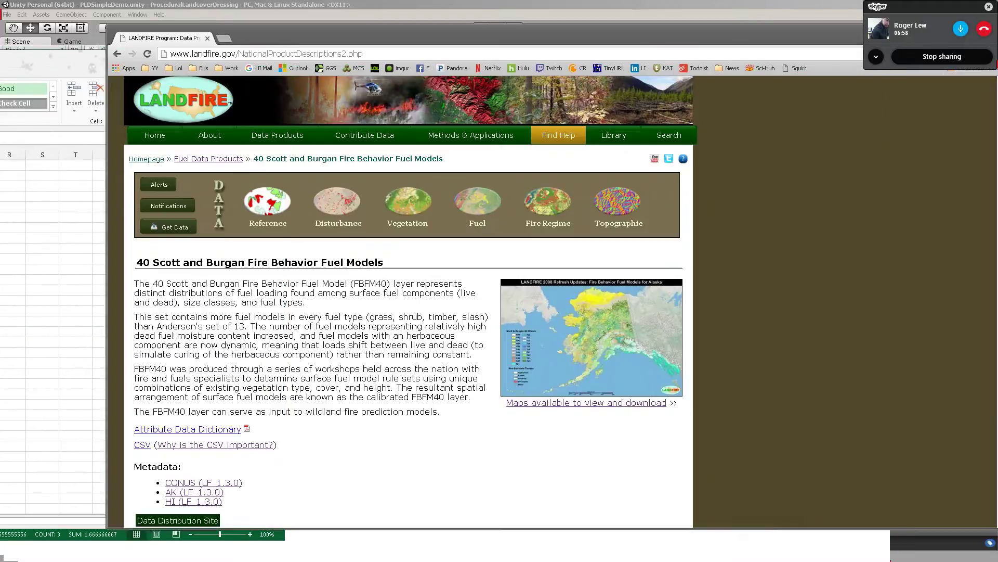
drag(375, 43, 0, 28)
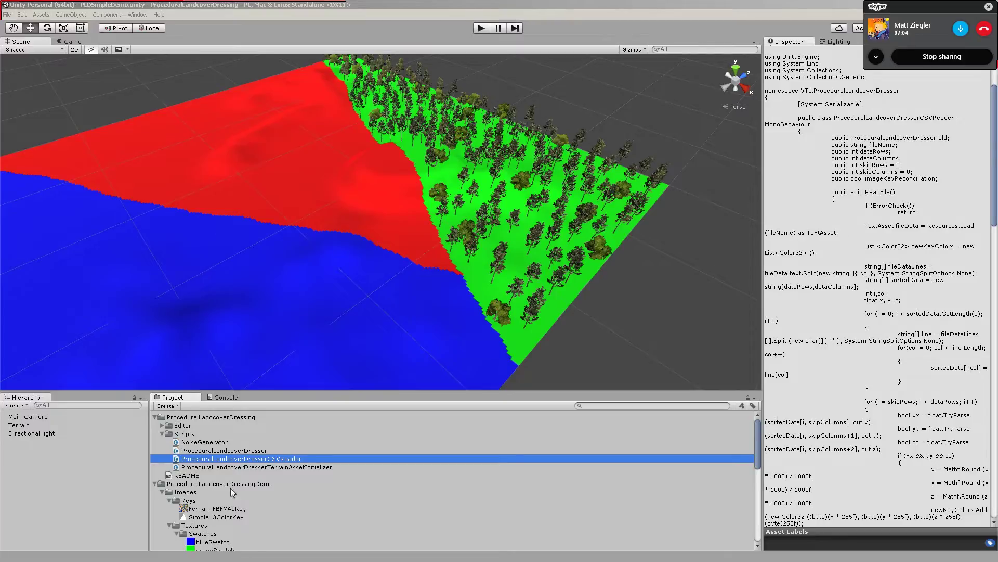
click(327, 508)
scroll(326, 507, down, 3)
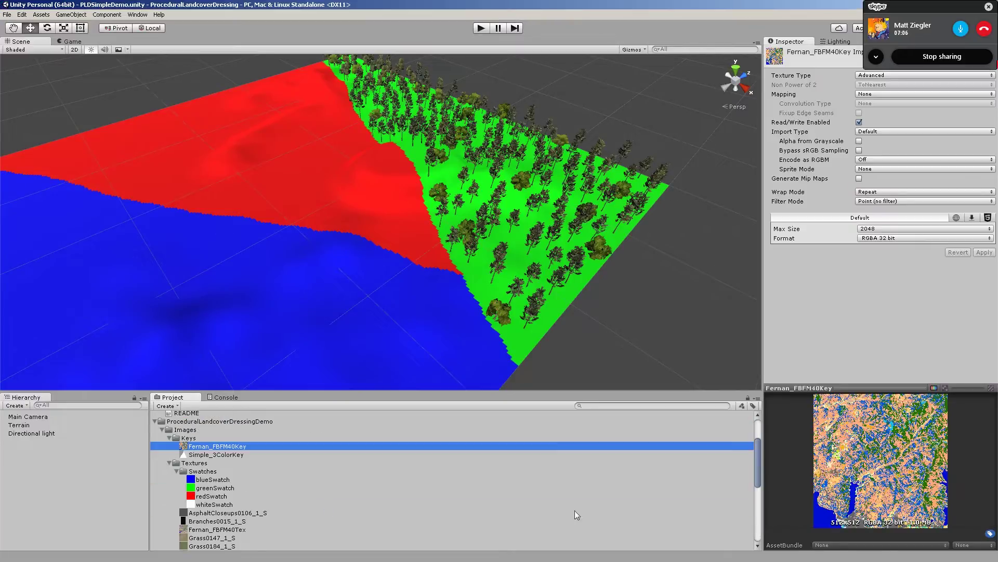
drag(802, 388, 784, 177)
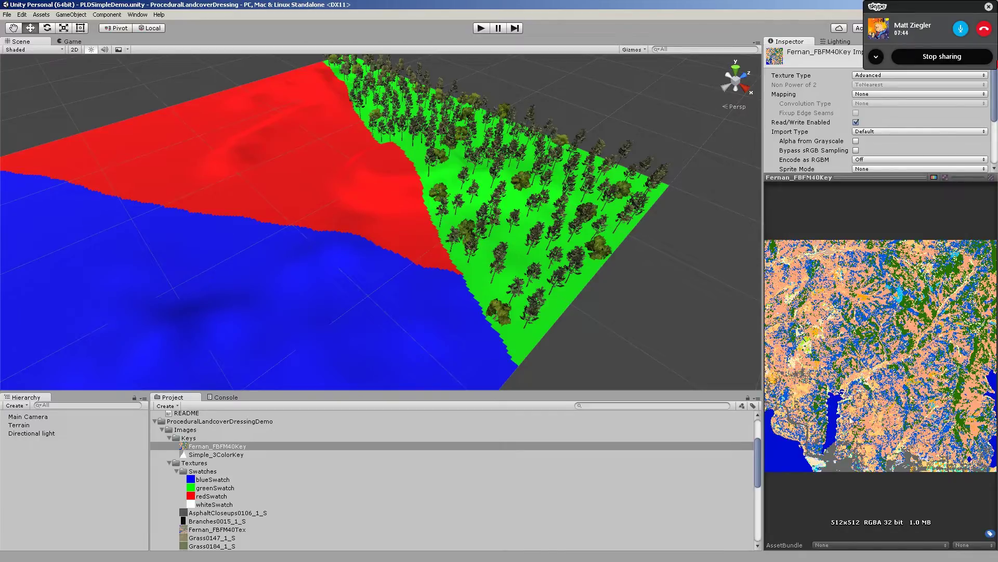
click(229, 530)
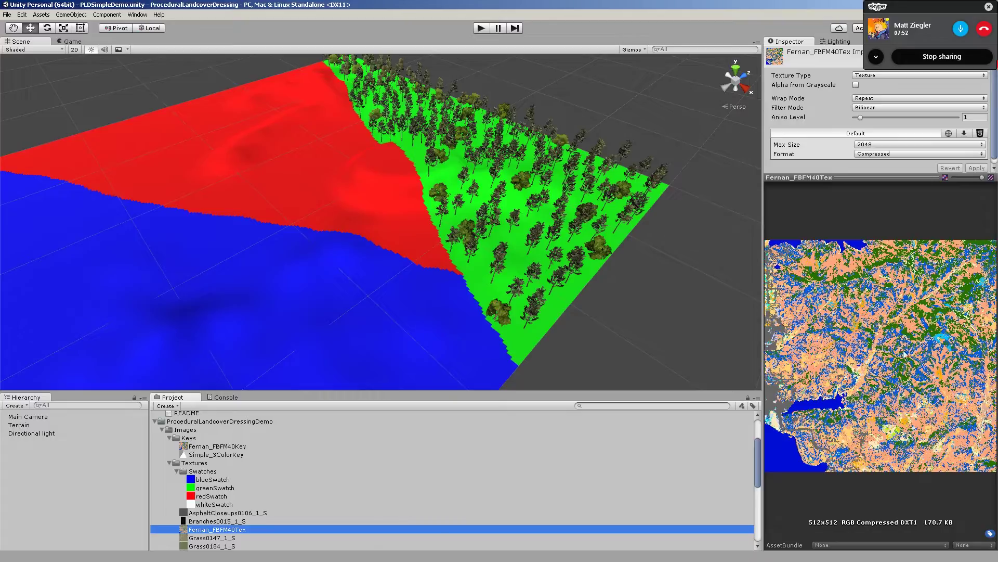
click(235, 447)
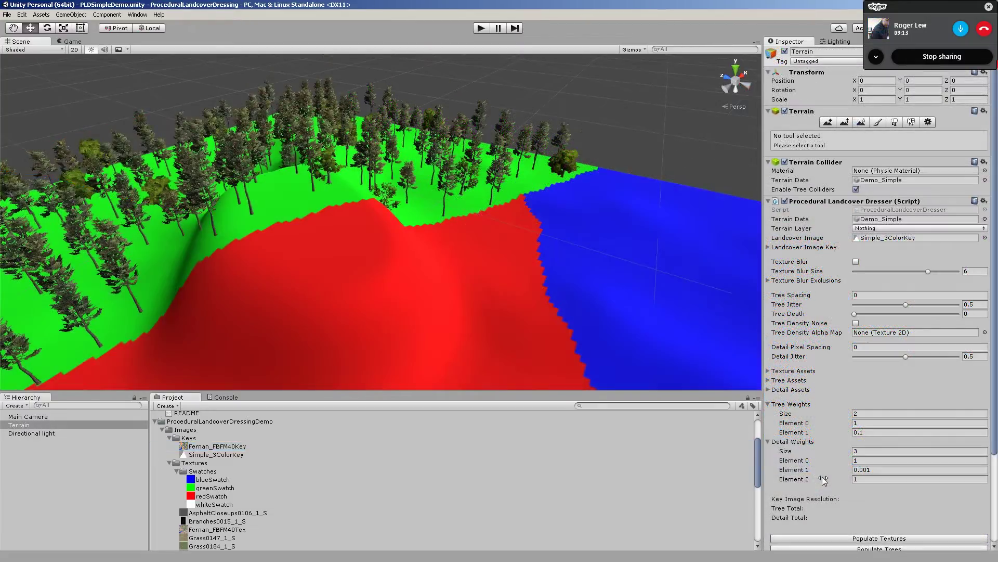
Step: Orbit around the terrain's colour boundaries, check the FBFM40 colour table in Excel again, and return to Unity
alt+drag(598, 249, 342, 330)
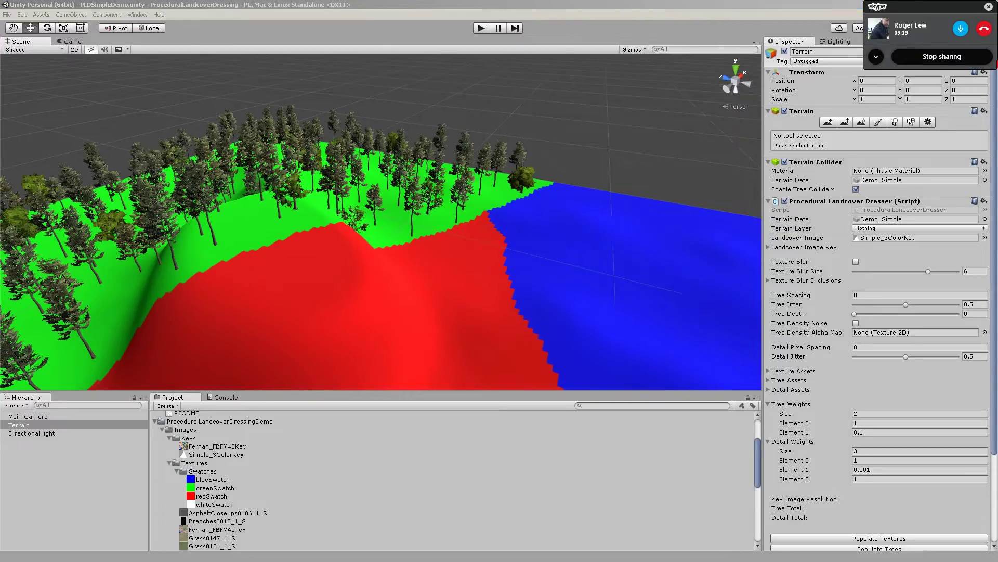
drag(0, 85, 548, 64)
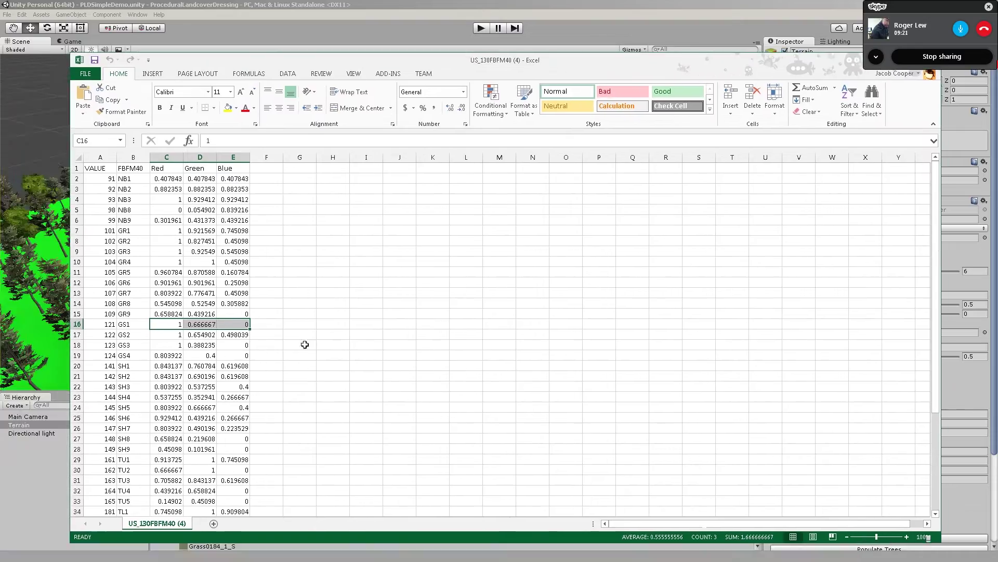
click(228, 241)
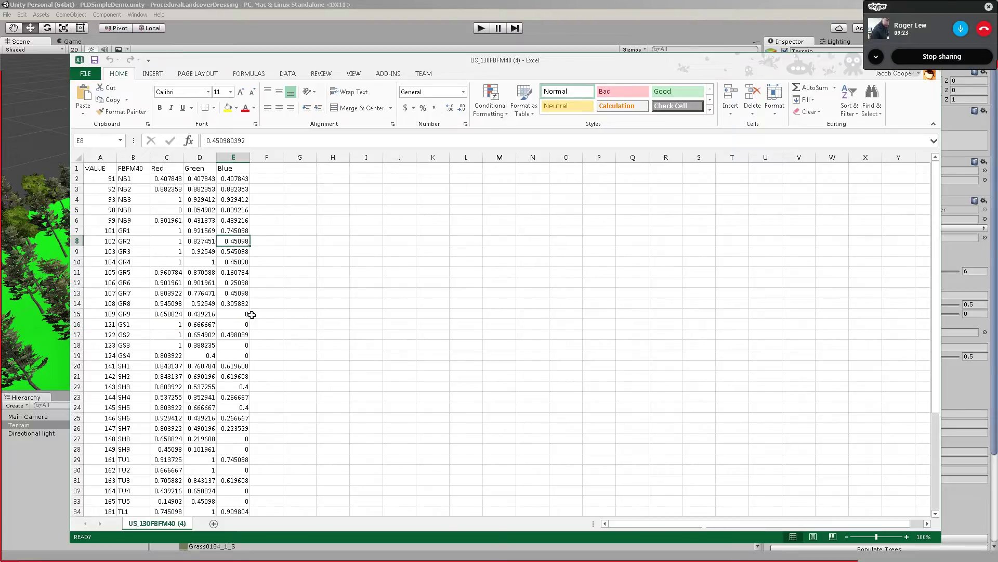
drag(620, 60, 0, 61)
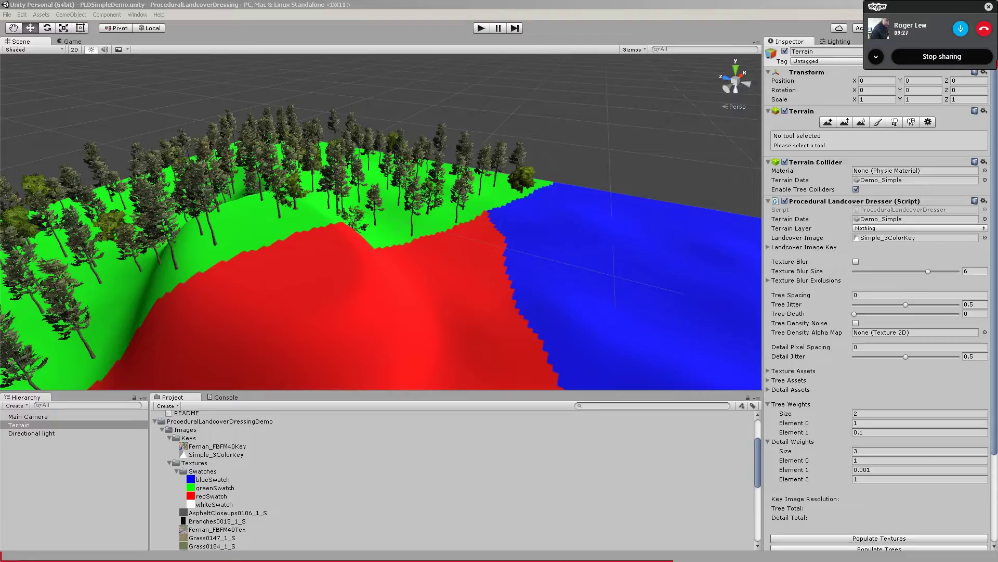
Step: Compare the terrain's colour areas with the Simple_3ColorKey image preview, and expand the terrain's Landcover Image Key list
right_drag(435, 182, 394, 196)
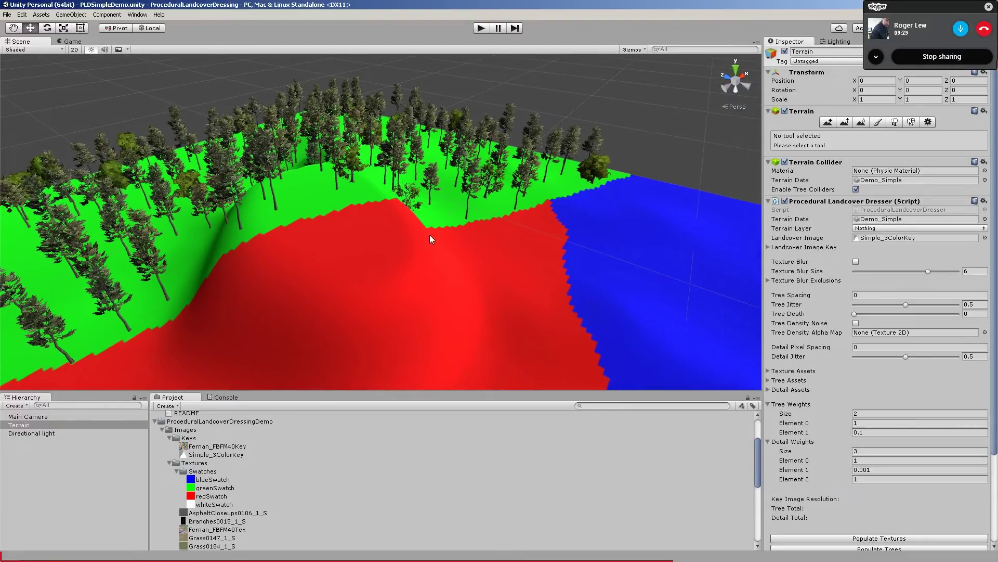
click(216, 455)
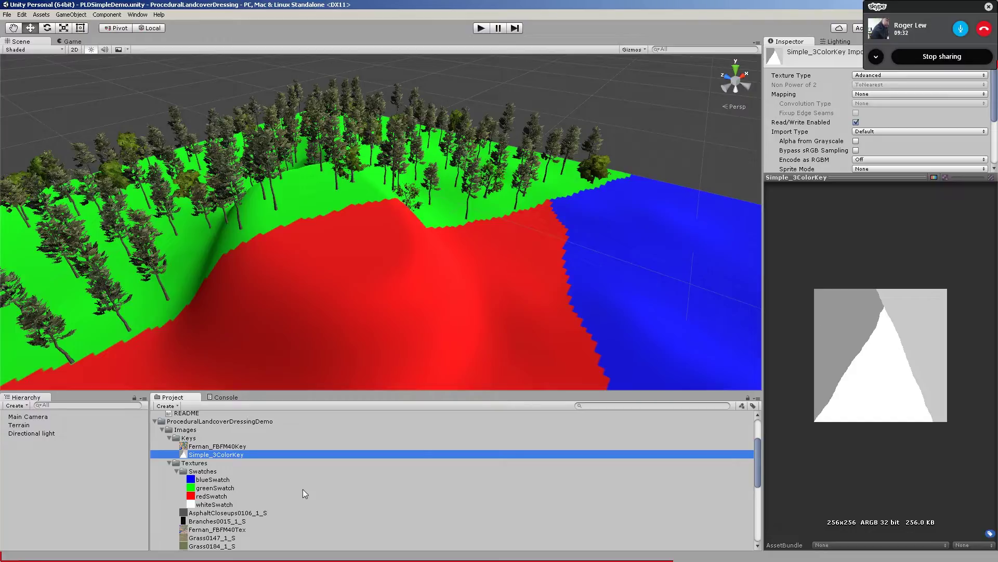
click(52, 425)
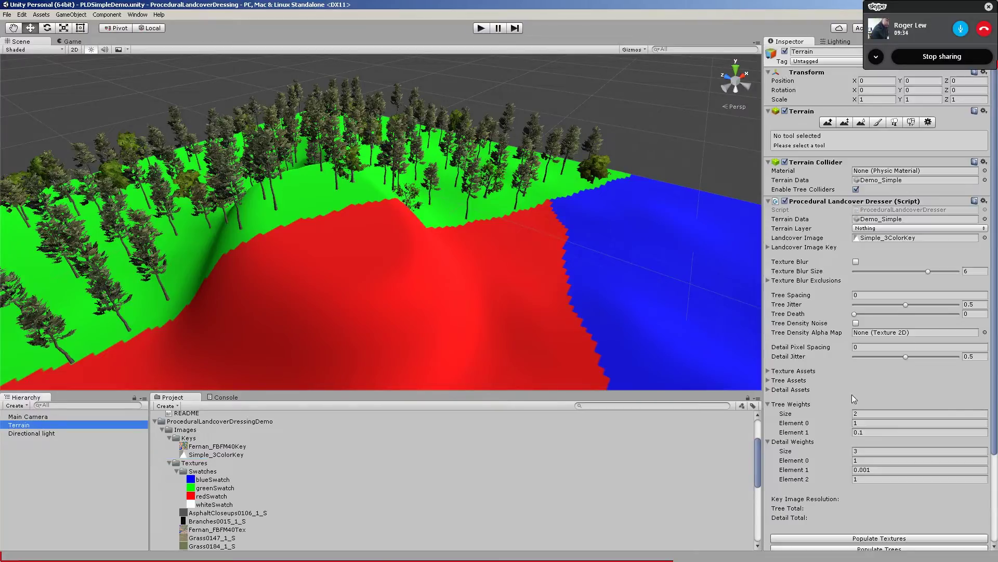
click(768, 247)
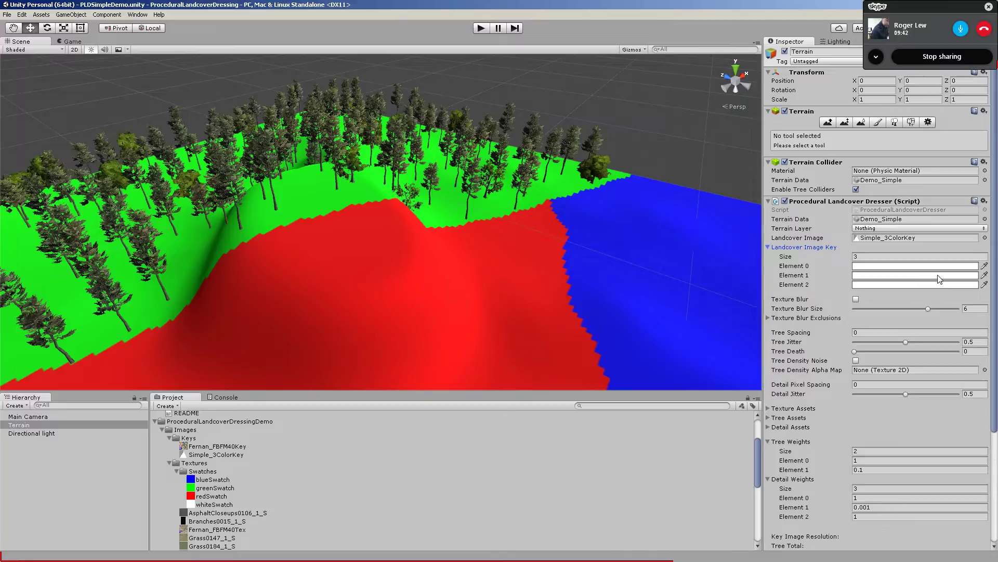
Step: Inspect the import settings of the Simple_3ColorKey image and show its file in Explorer
click(228, 456)
right_click(228, 455)
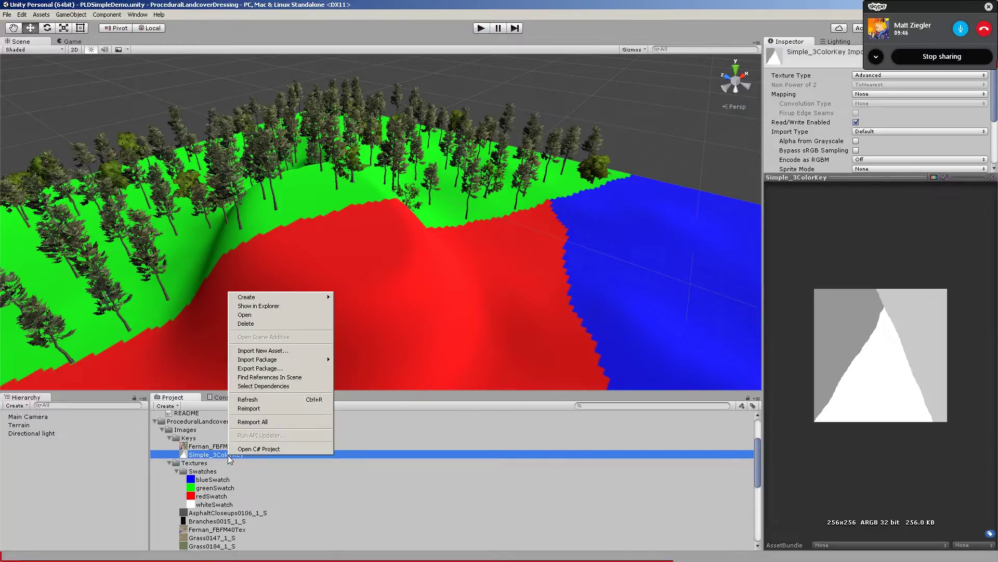
click(841, 226)
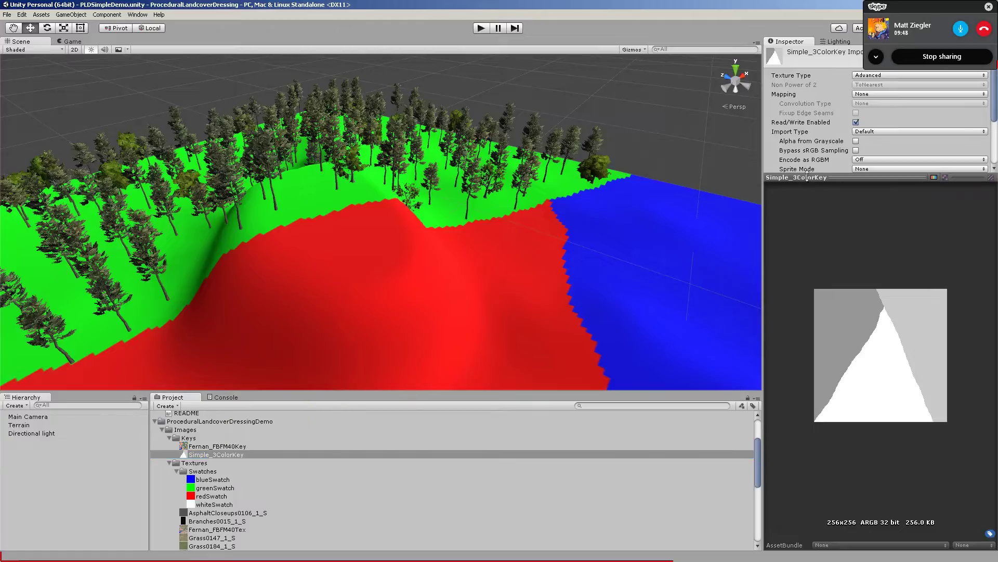
drag(809, 171, 819, 218)
right_click(226, 454)
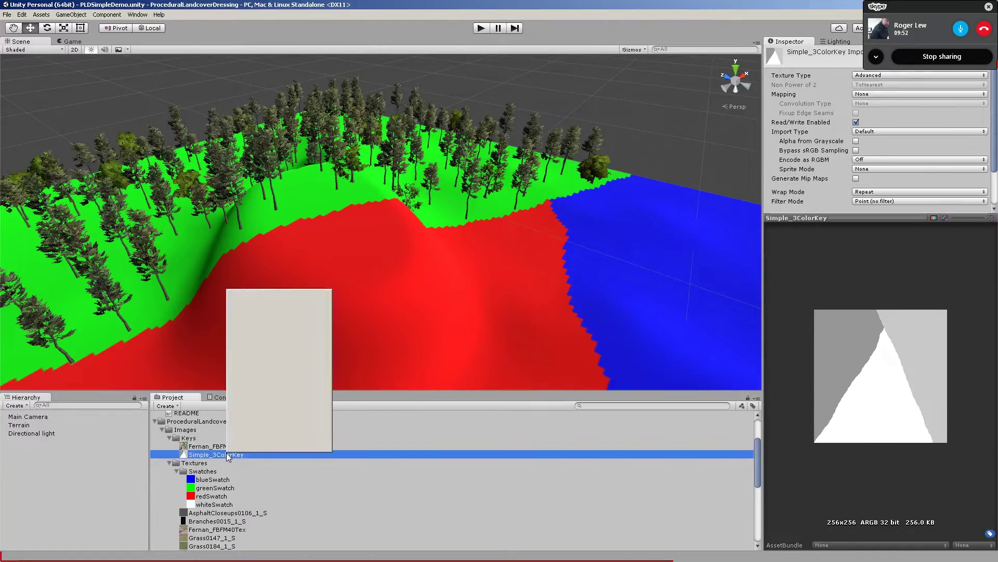
click(260, 305)
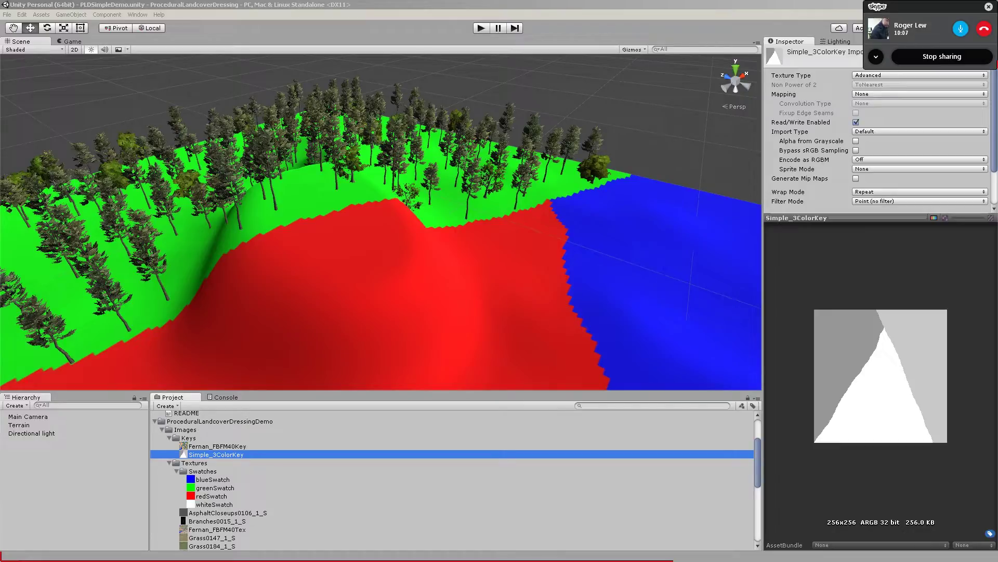
Step: Switch to the FBFM40 table in Excel, select the Red, Green and Blue values from NB1 to NoData, and minimise the workbook
drag(0, 74, 479, 52)
drag(75, 167, 143, 472)
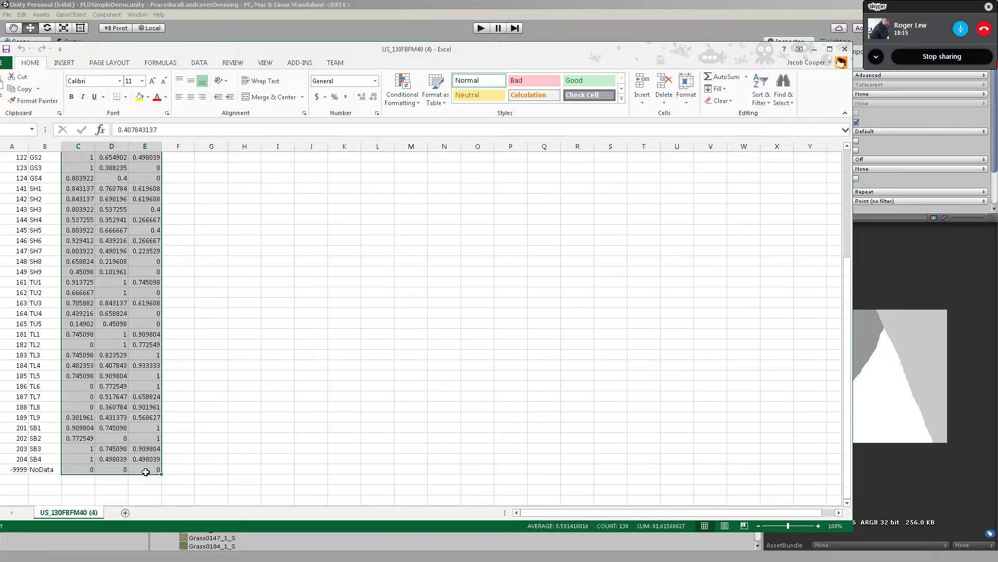
scroll(230, 326, up, 10)
click(814, 49)
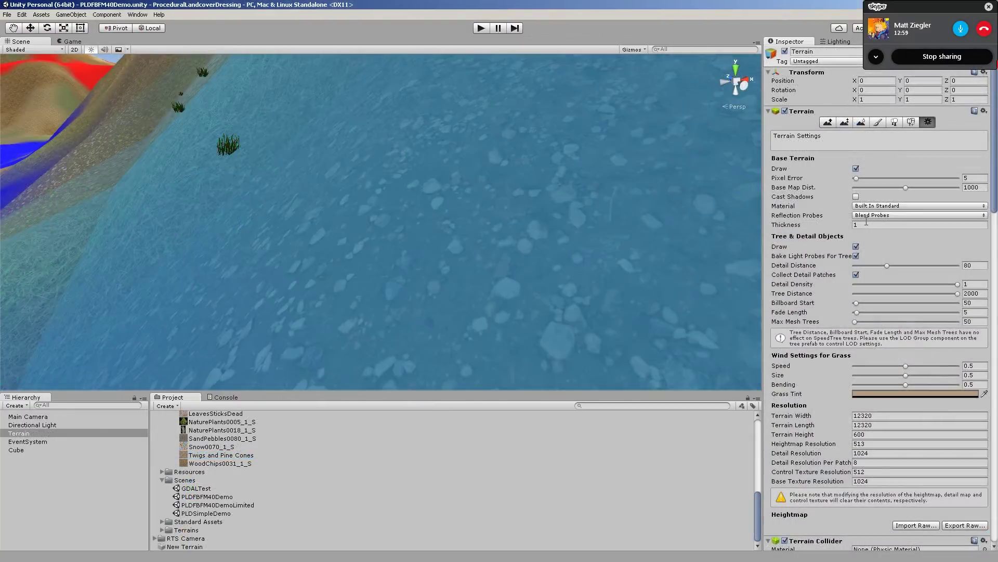
Step: Fly over the PLDFBFM40Demo terrain and examine the full list of Landcover Image Key colours in its dresser script
click(865, 225)
mouse_move(290, 192)
right_down()
mouse_move(101, 120)
mouse_move(123, 112)
mouse_move(438, 241)
mouse_move(231, 160)
mouse_move(450, 299)
mouse_move(435, 247)
mouse_move(171, 200)
mouse_move(147, 217)
mouse_move(179, 213)
right_up()
key(w)
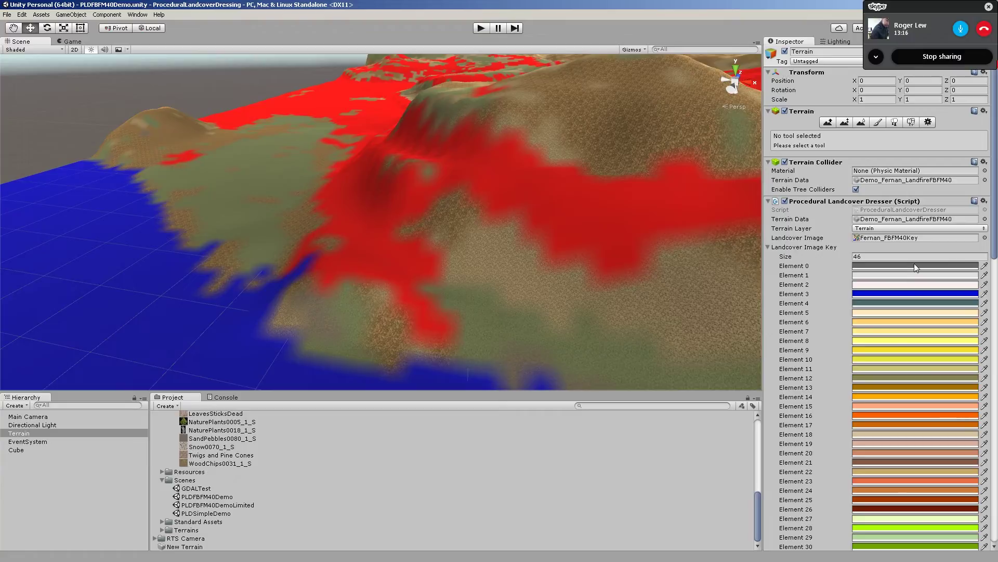
scroll(914, 263, down, 3)
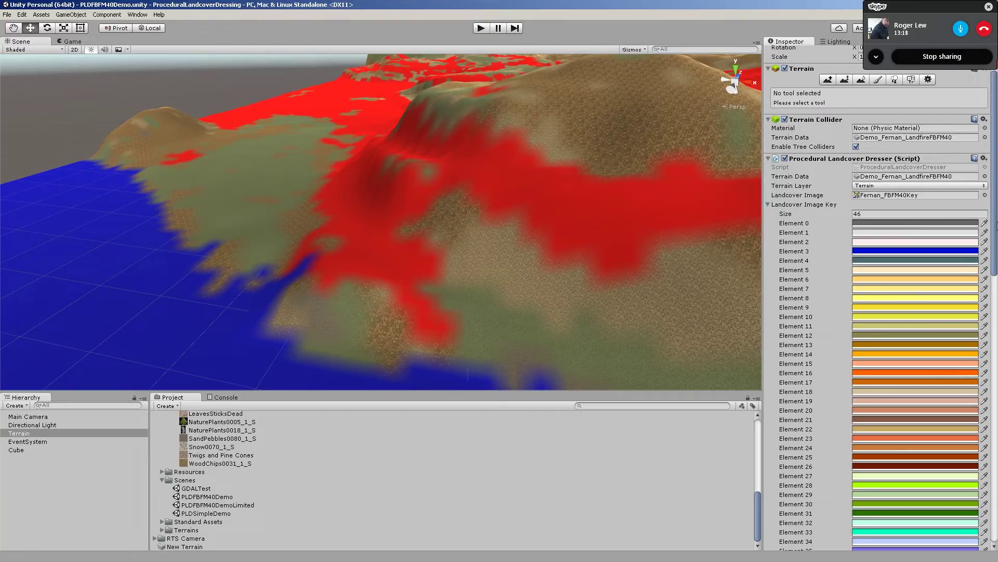
scroll(997, 224, down, 10)
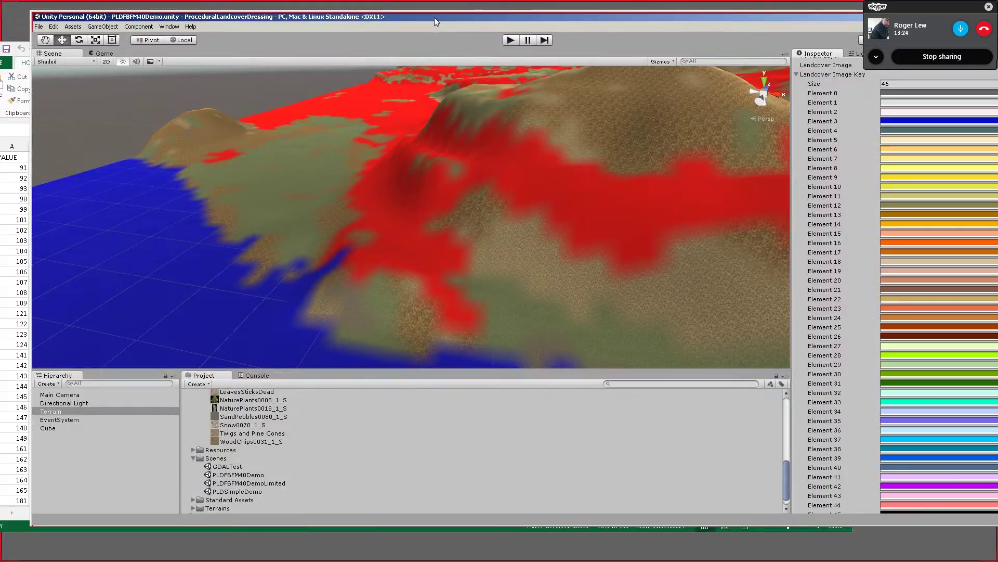
double_click(434, 17)
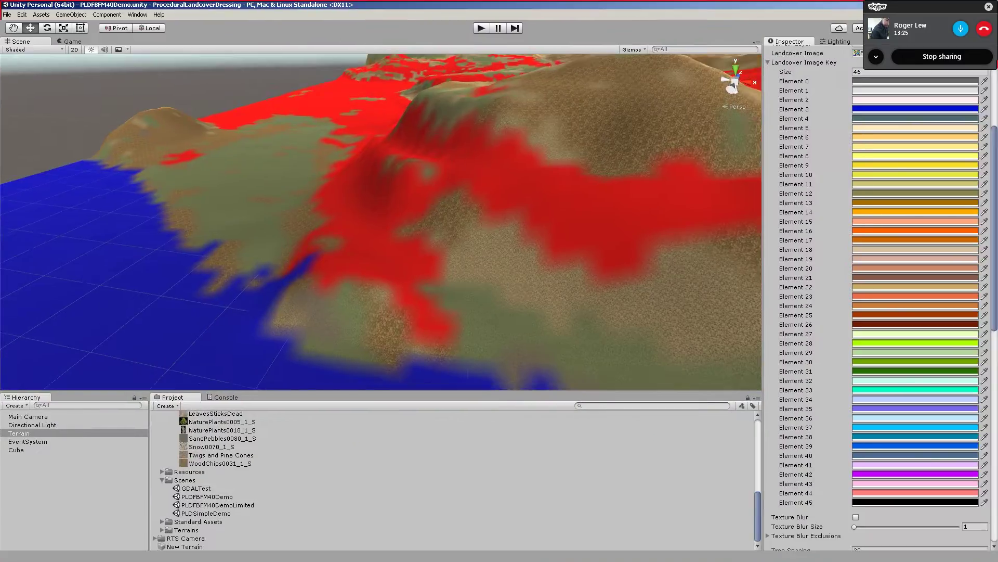
Step: Compare the FBFM40 colour rows in Excel with the Landcover Image Key, and return to the start of the terrain's dresser settings
key(alt+Tab)
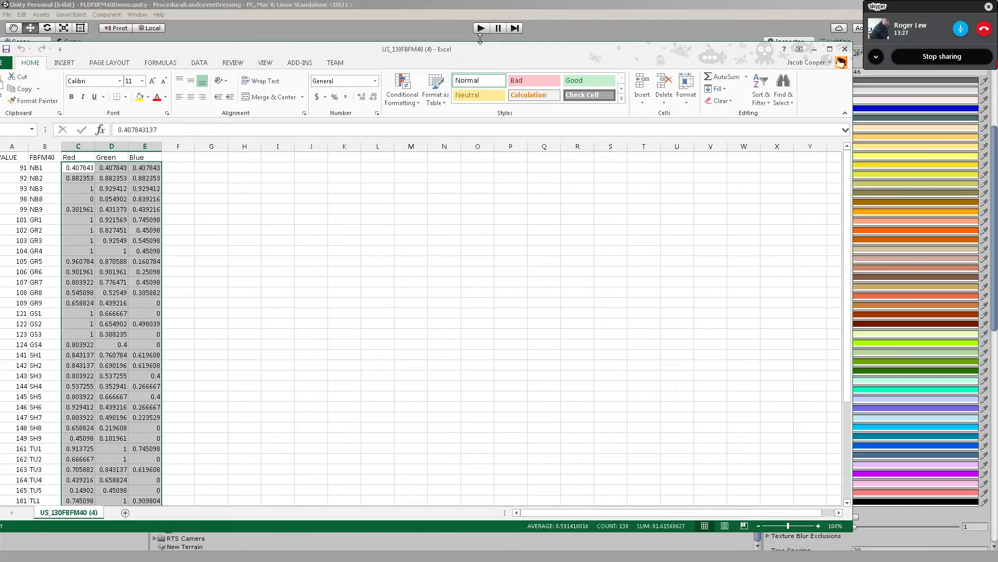
drag(529, 51, 485, 102)
click(213, 275)
scroll(168, 299, down, 2)
scroll(168, 299, down, 6)
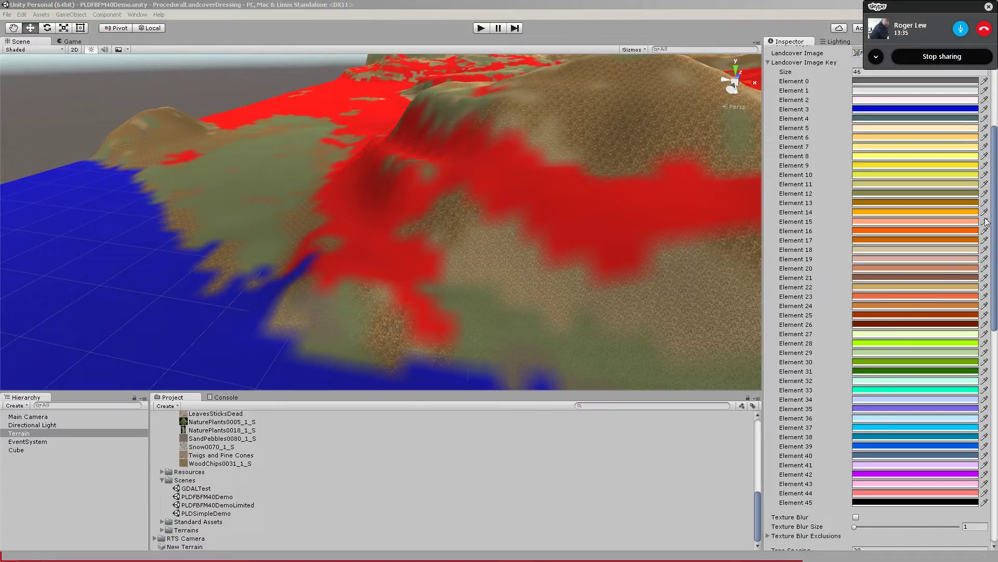
drag(996, 240, 996, 148)
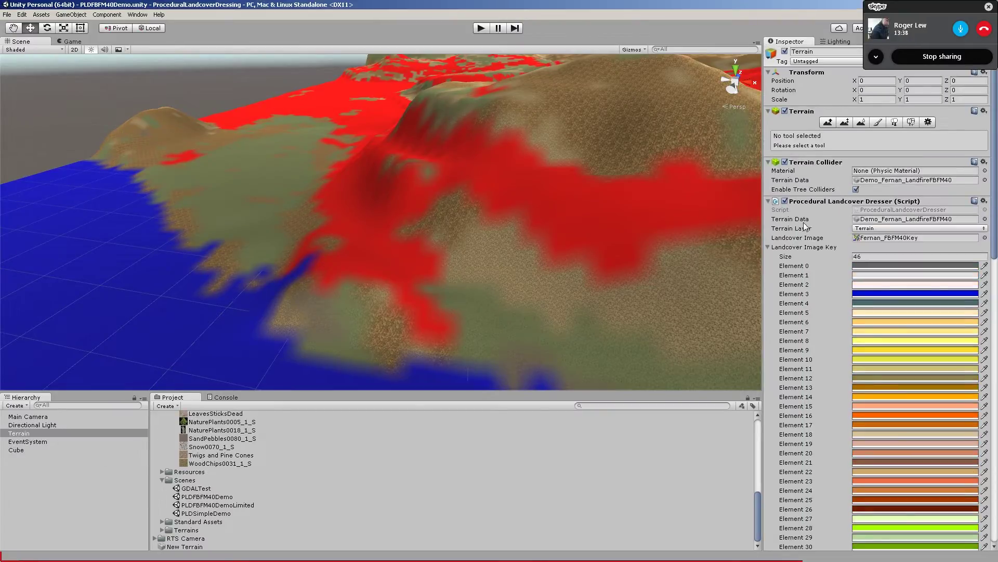
click(767, 201)
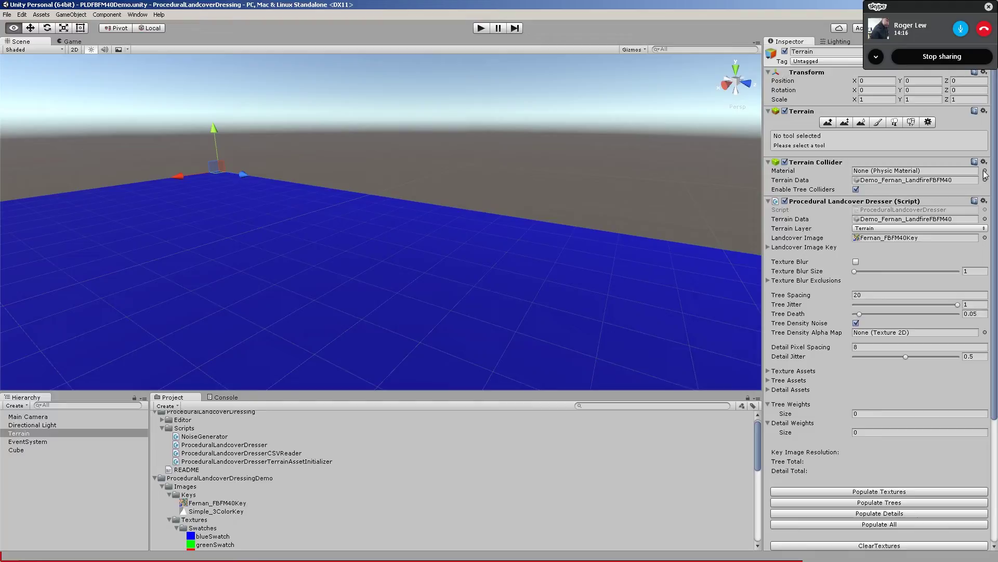
Step: Delete the existing Terrain object from the PLDFBFM40Demo scene
right_drag(986, 175, 984, 171)
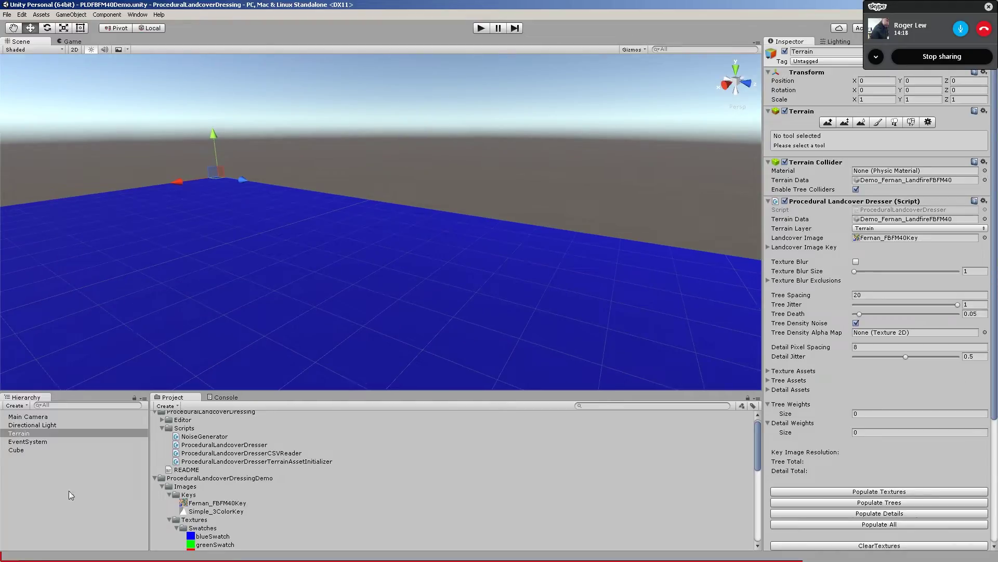
click(45, 460)
click(43, 426)
click(29, 441)
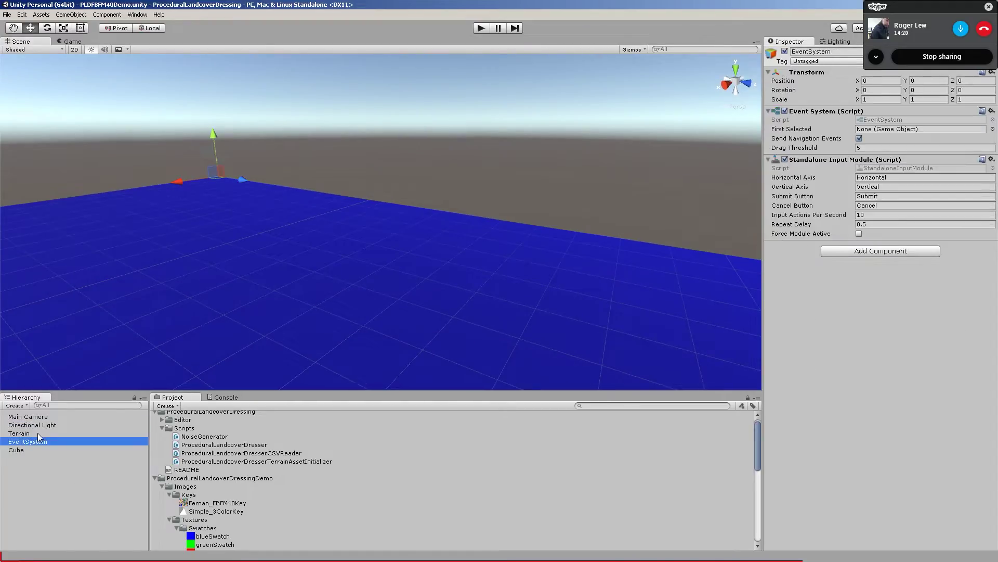
click(31, 432)
key(Delete)
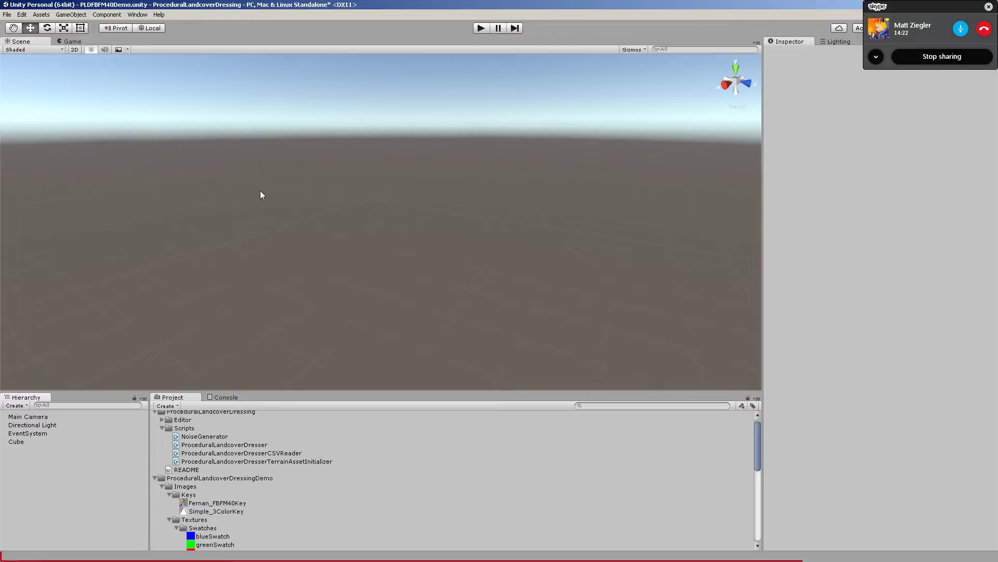
Step: Create a new 3D Terrain object in the scene and turn the view until the whole terrain is in sight
right_drag(261, 191, 189, 350)
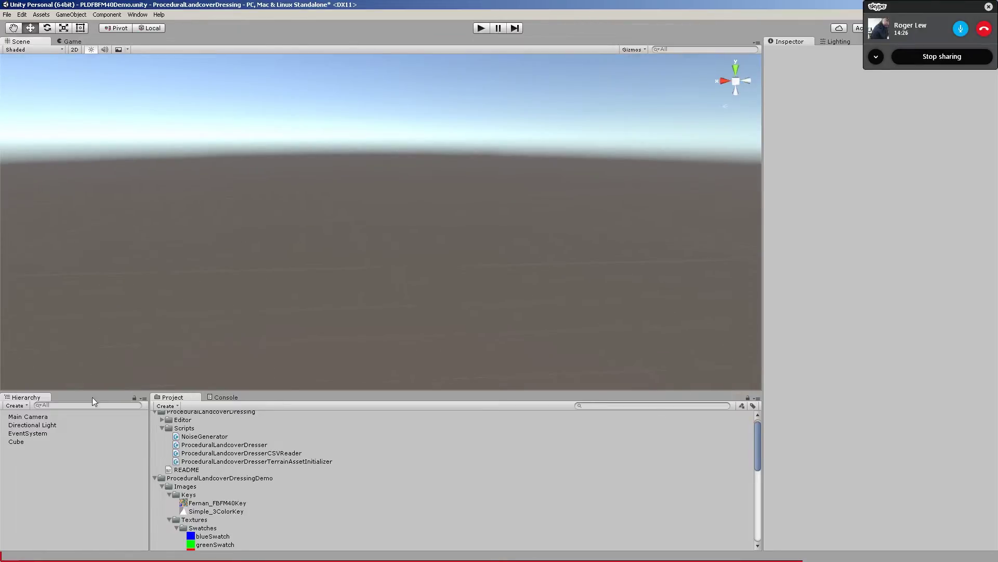
right_click(69, 464)
mouse_move(122, 409)
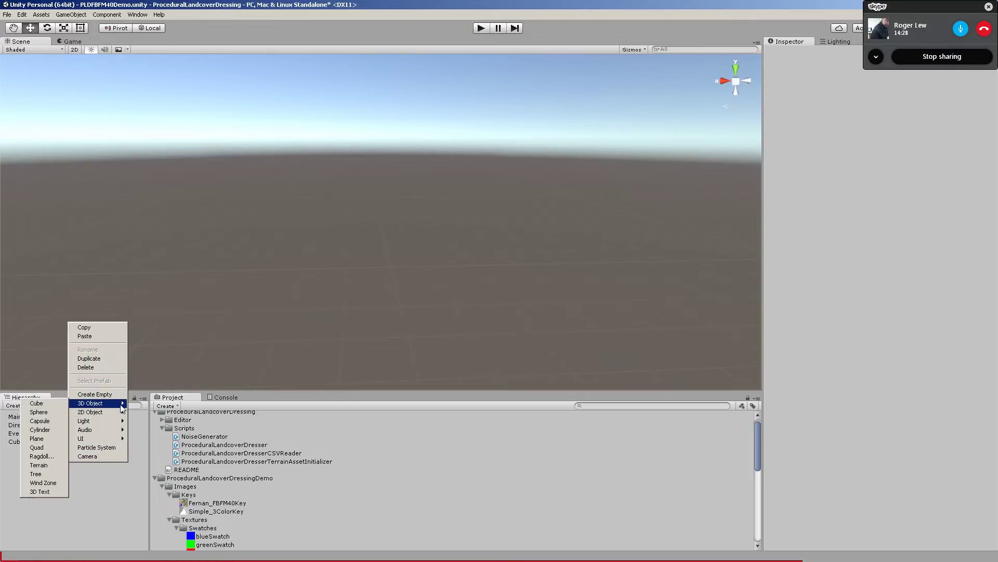
click(44, 465)
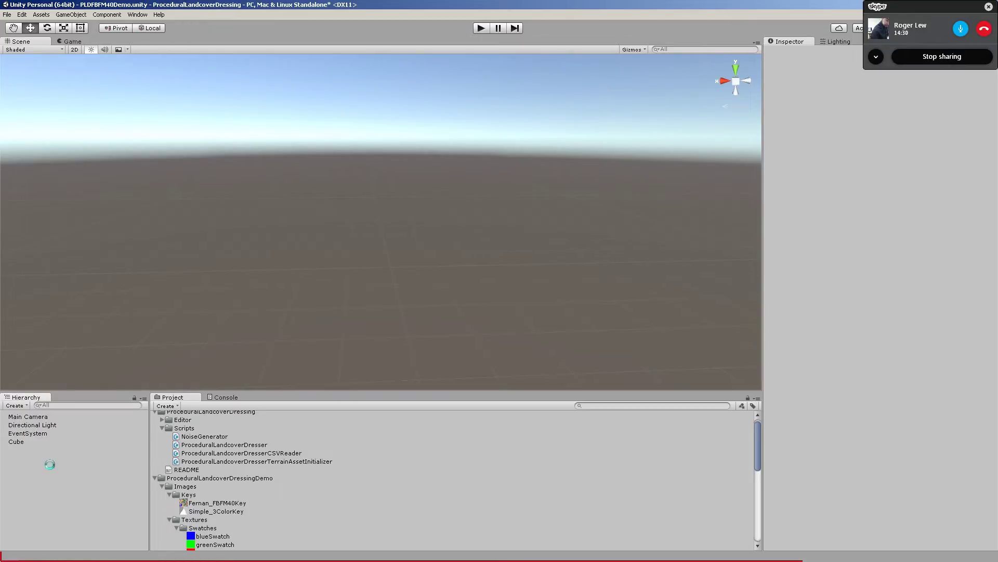
right_drag(483, 317, 590, 160)
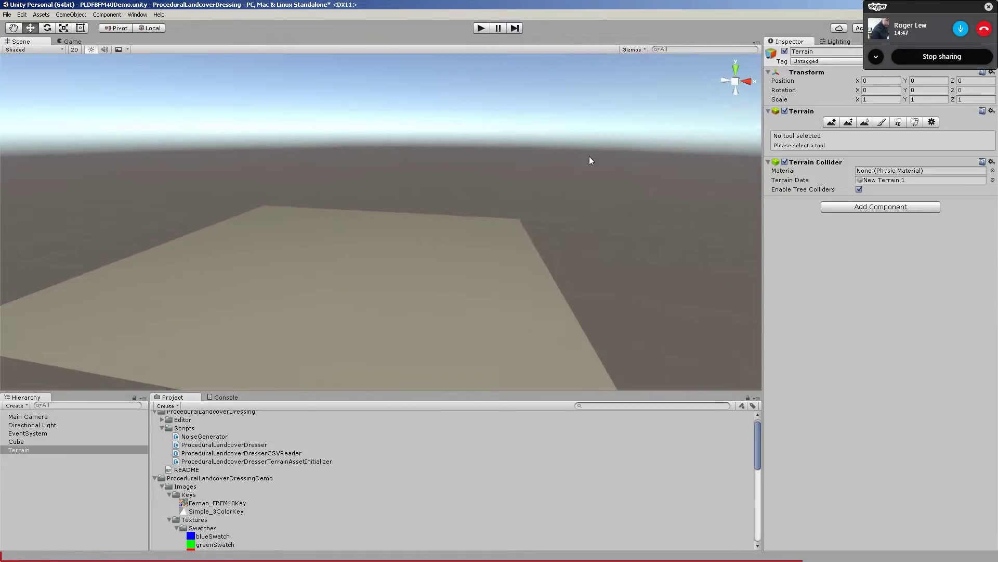
Step: Raise scattered small peaks on the new terrain with the Raise / Lower Terrain brush at size 9 and opacity 100
click(861, 124)
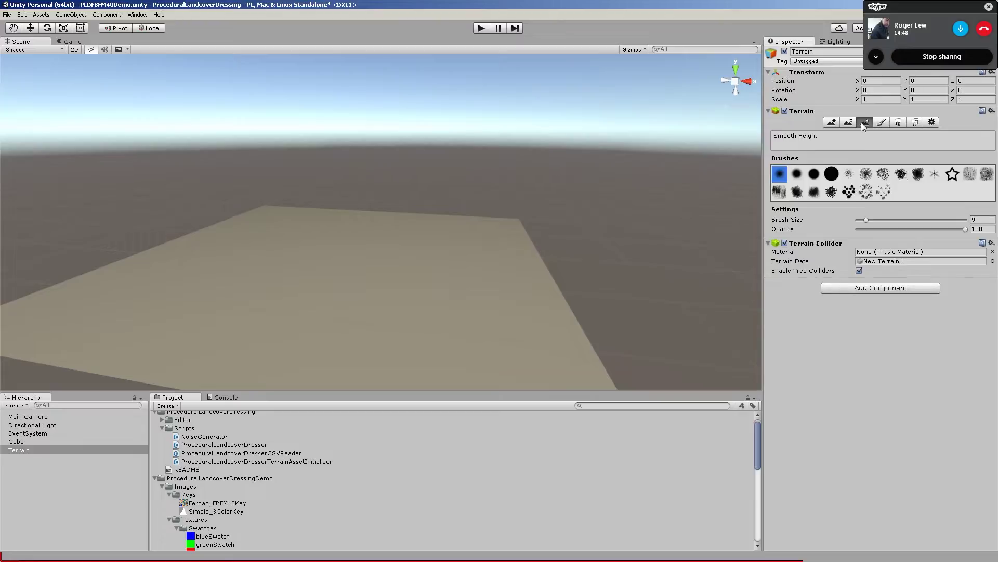
click(831, 122)
mouse_move(326, 330)
mouse_down()
mouse_move(381, 312)
mouse_move(230, 311)
mouse_move(275, 330)
mouse_up()
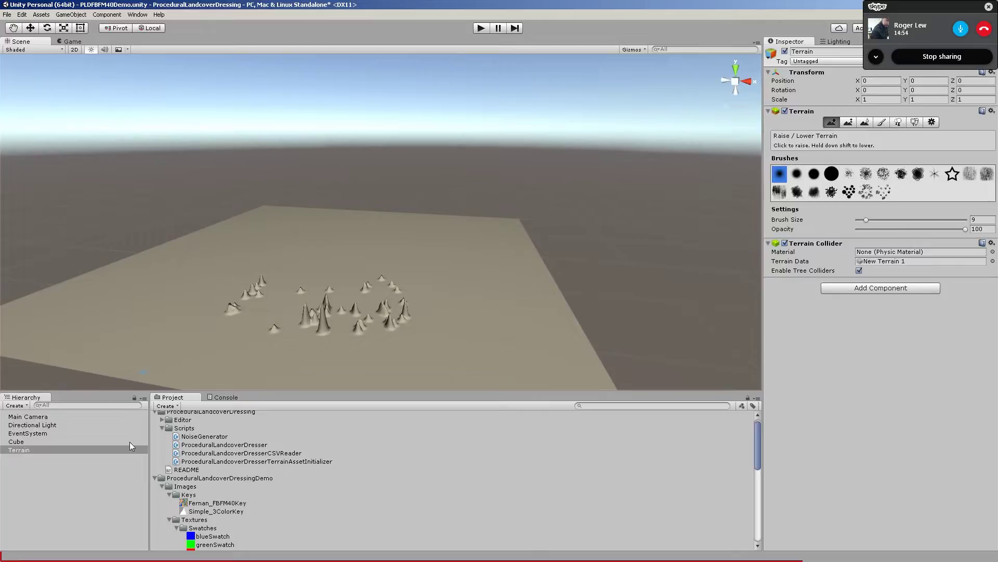
Step: Attach the ProceduralLandcoverDresser, ProceduralLandcoverDresserCSVReader and ProceduralLandcoverDresserTerrainAssetInitializer scripts to the new terrain, and collapse the ProceduralLandcoverDressing and ProceduralLandcoverDressingDemo folders
click(219, 447)
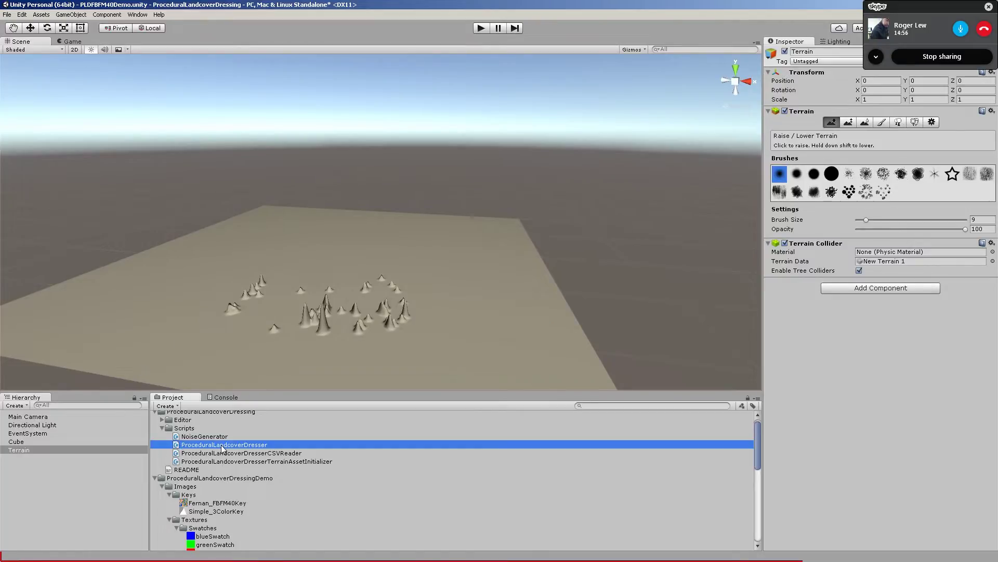
drag(167, 457, 27, 451)
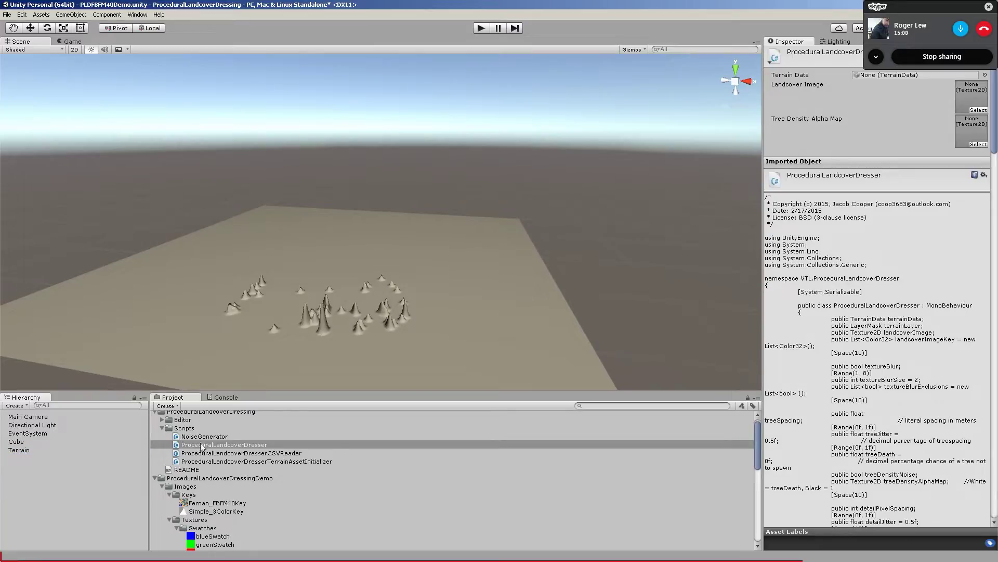
click(234, 452)
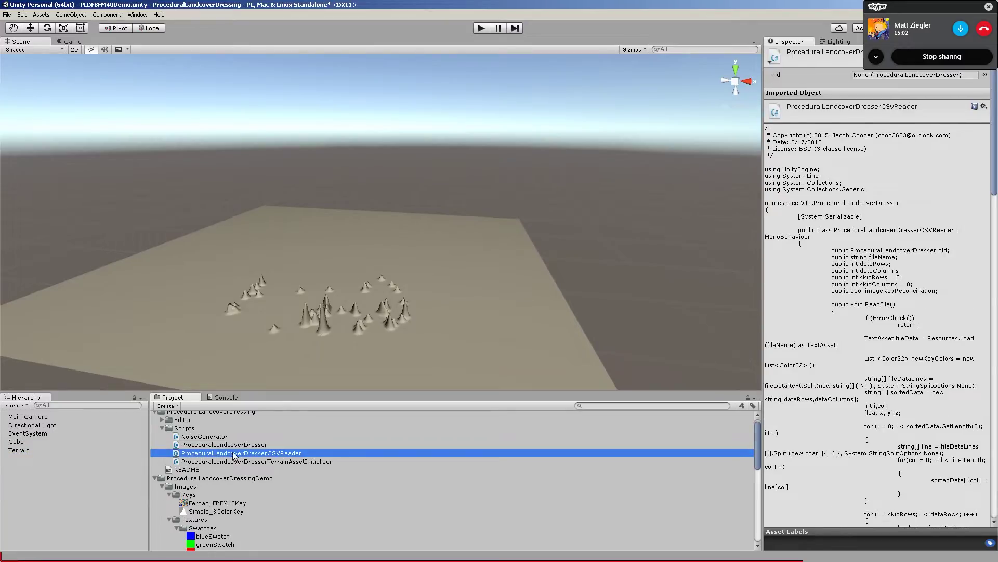
drag(234, 456, 30, 451)
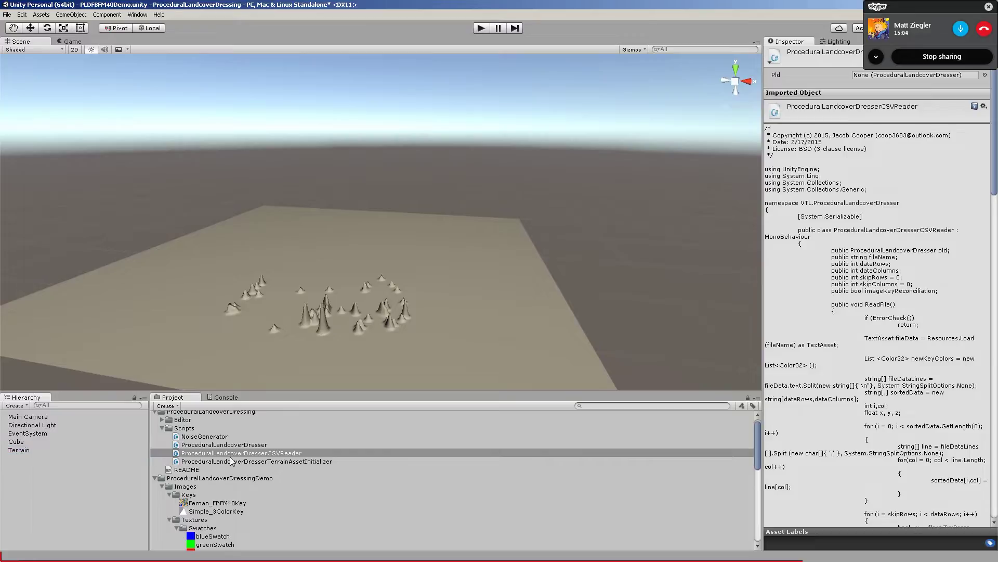
click(232, 461)
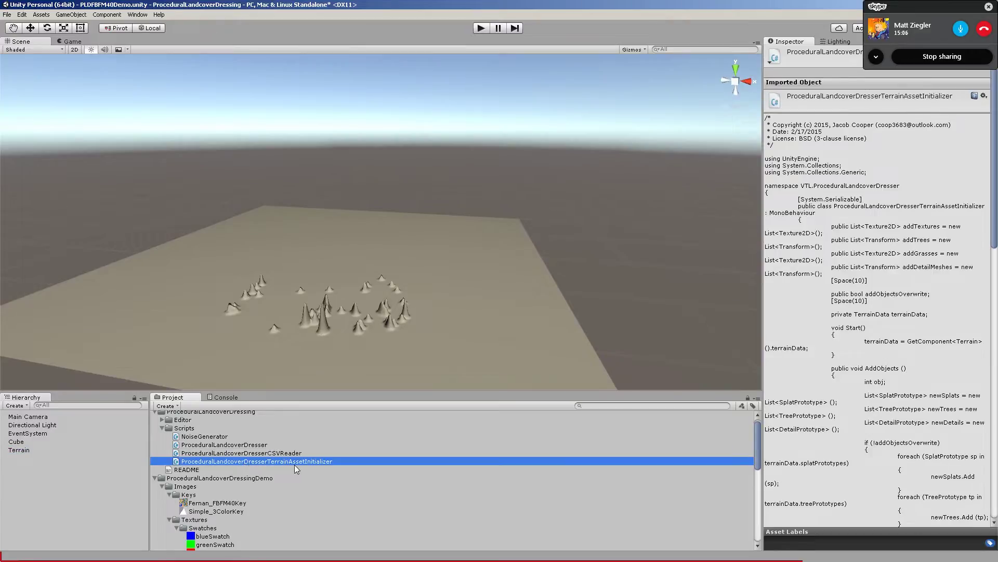
drag(279, 462, 26, 448)
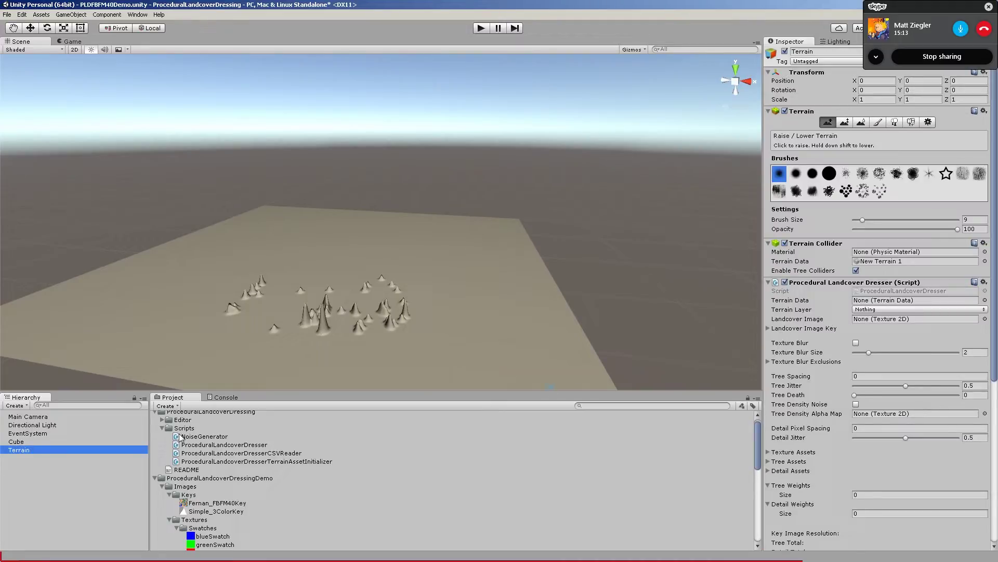
click(155, 413)
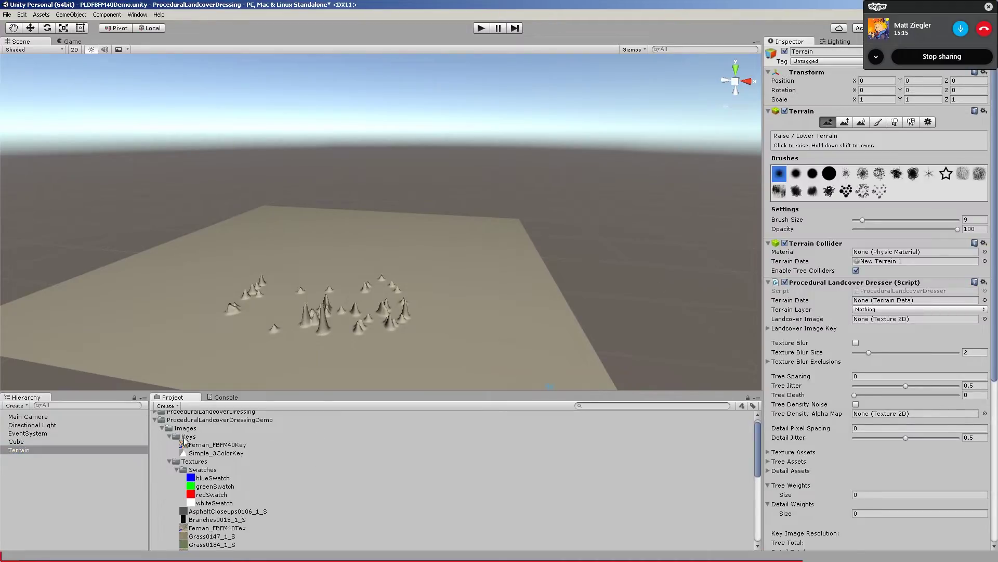
click(155, 425)
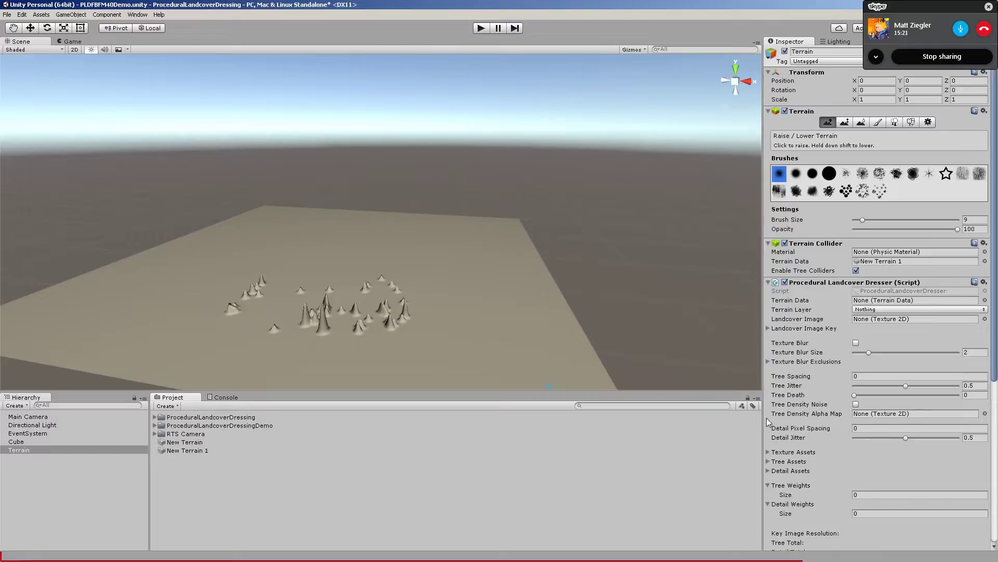
Step: Examine the three dresser scripts on the terrain and the terrain's tree, texture and detail painting tools
scroll(913, 345, down, 5)
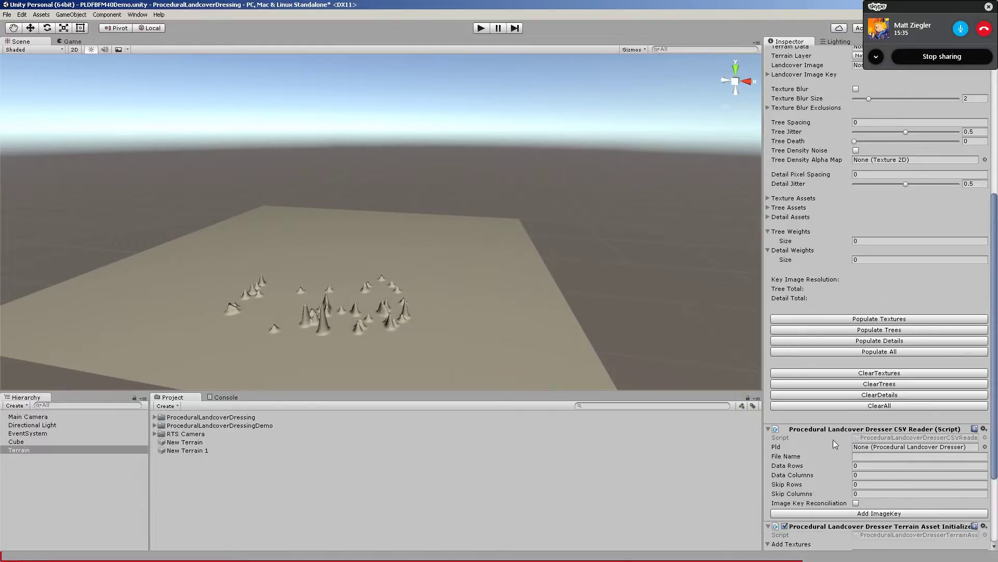
scroll(857, 350, up, 5)
scroll(857, 351, up, 1)
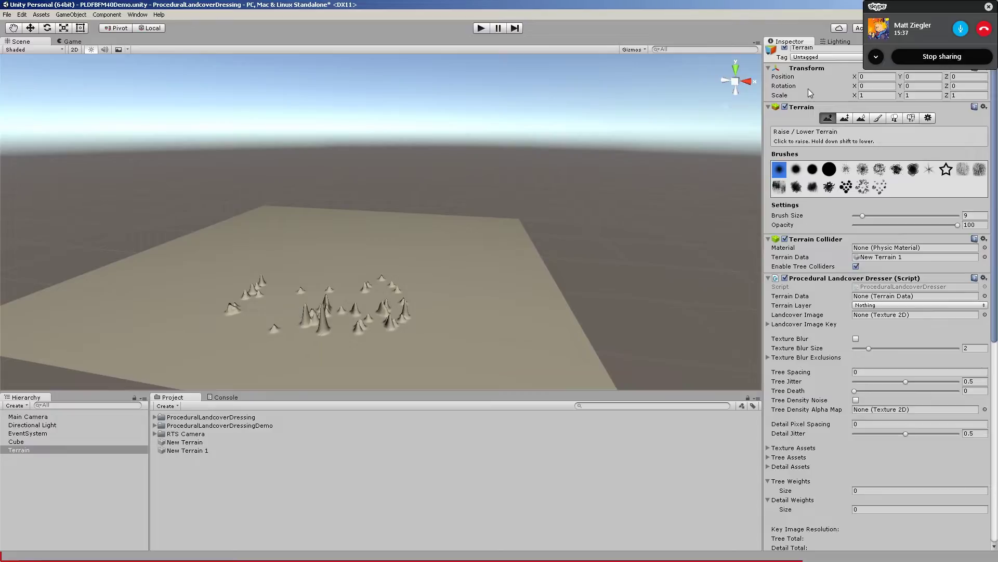
click(894, 119)
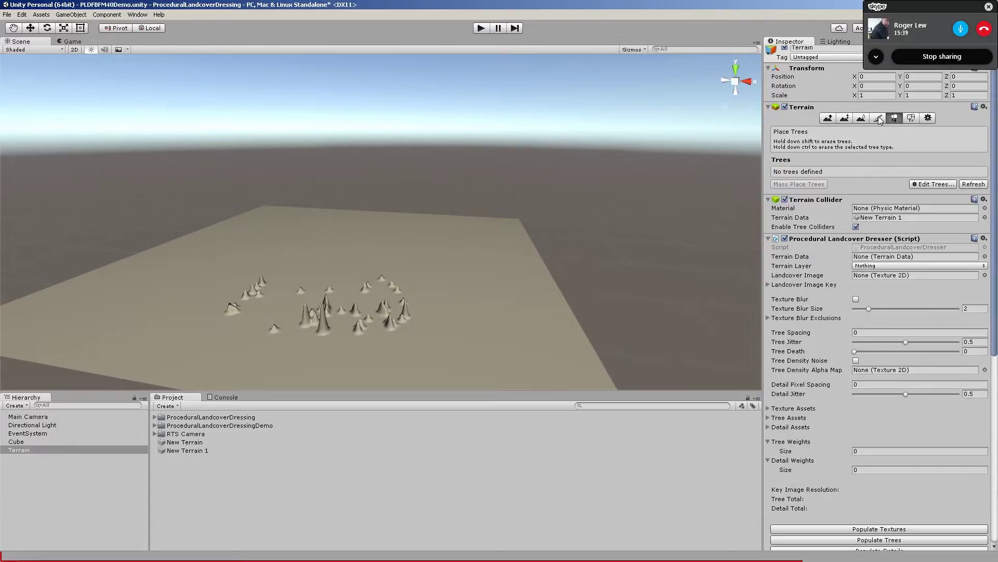
click(879, 119)
click(911, 119)
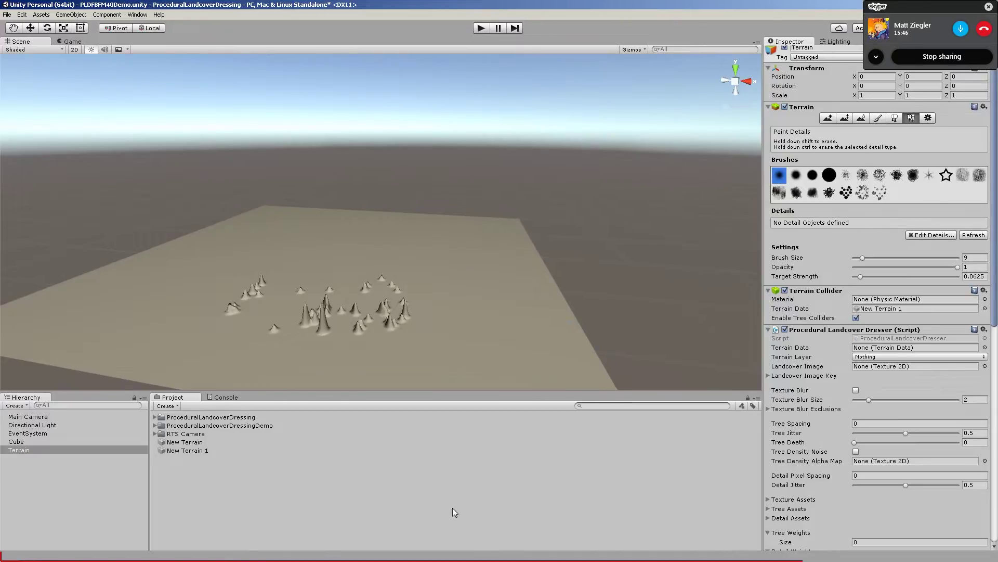
scroll(818, 455, down, 10)
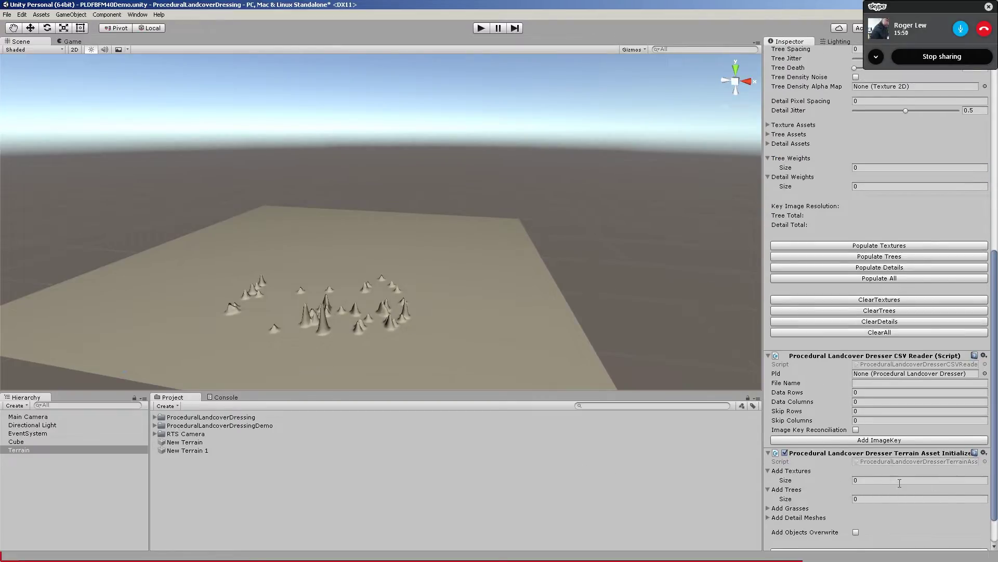
scroll(900, 481, up, 10)
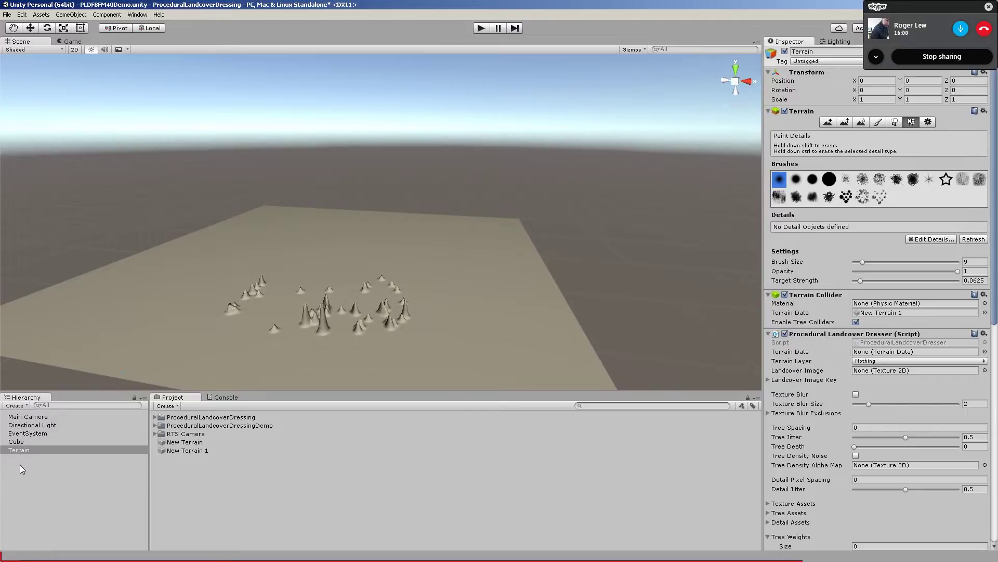
Step: Assign New Terrain 1 as the Terrain Data of the terrain's Procedural Landcover Dresser
click(27, 450)
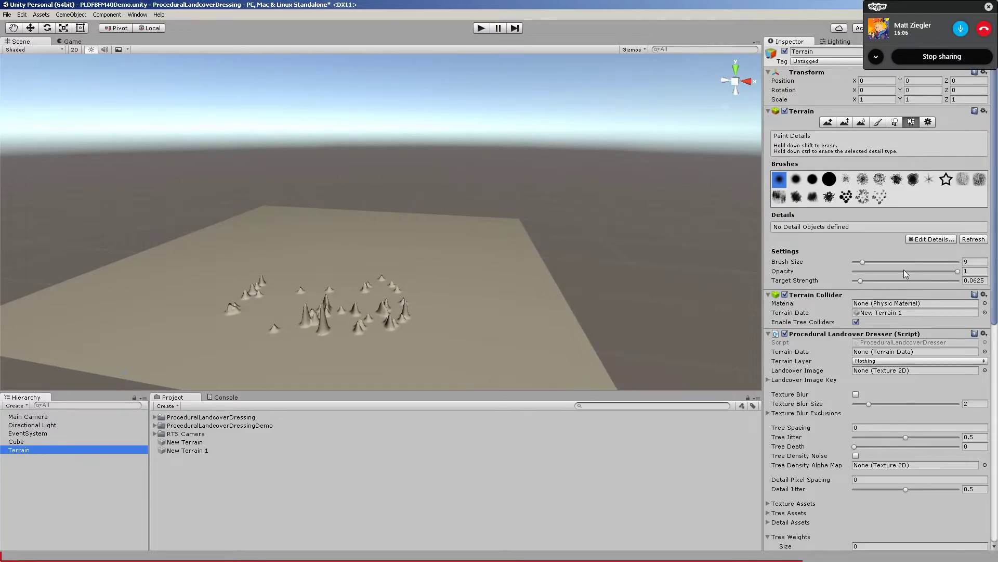
scroll(903, 269, down, 6)
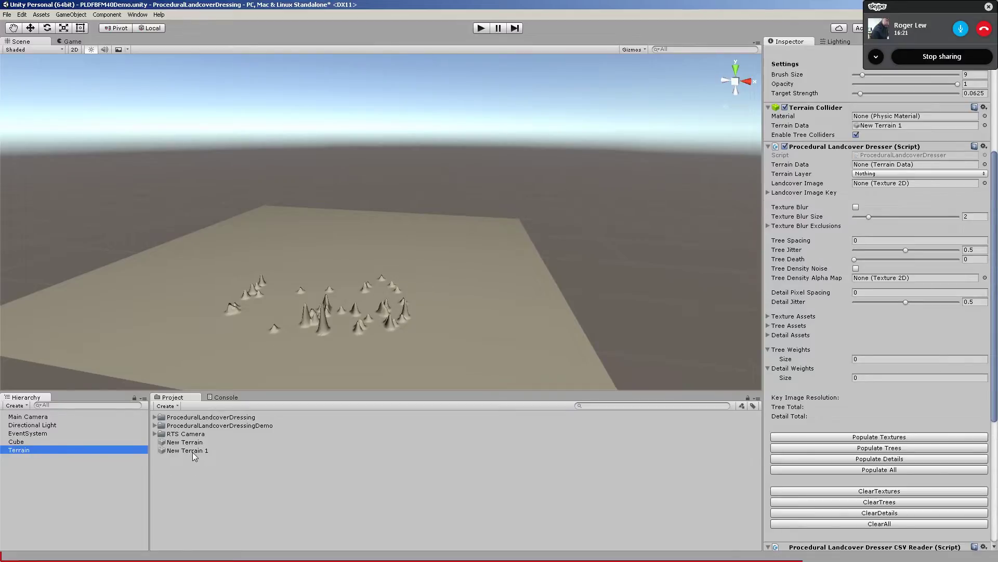
drag(193, 450, 887, 165)
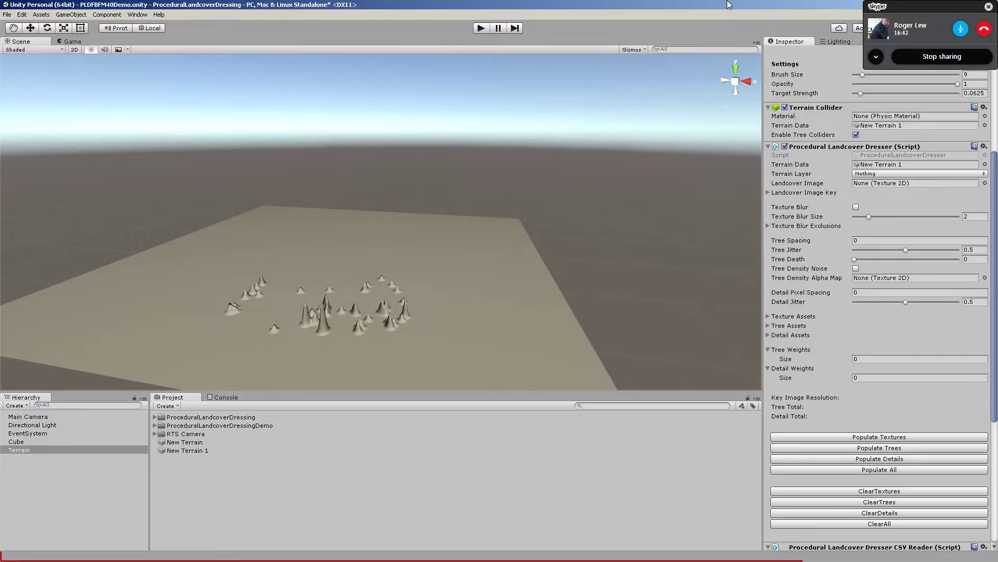
Step: Put the Terrain object on the Terrain layer and set the Procedural Landcover Dresser's Terrain Layer to Terrain
click(883, 13)
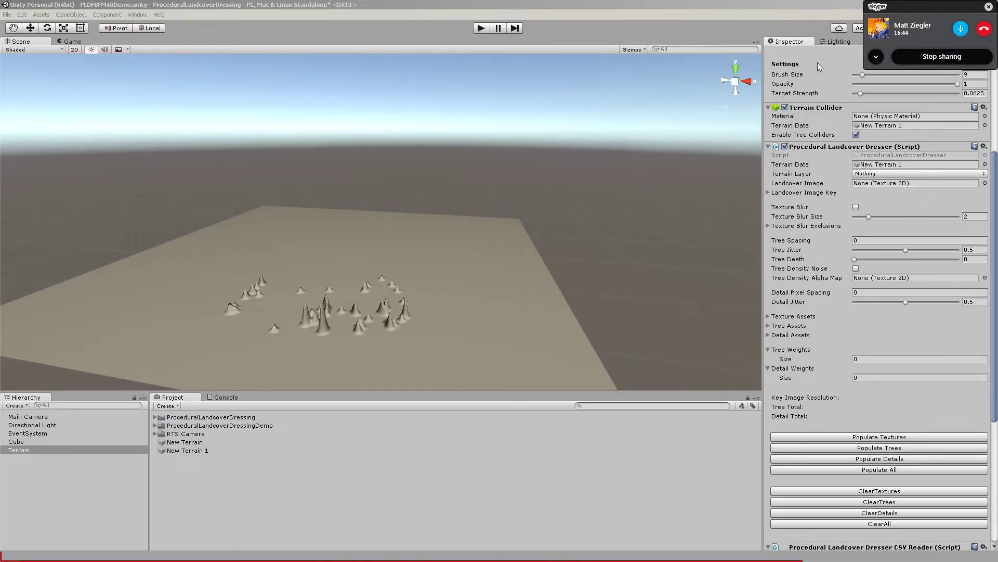
drag(909, 8, 2, 135)
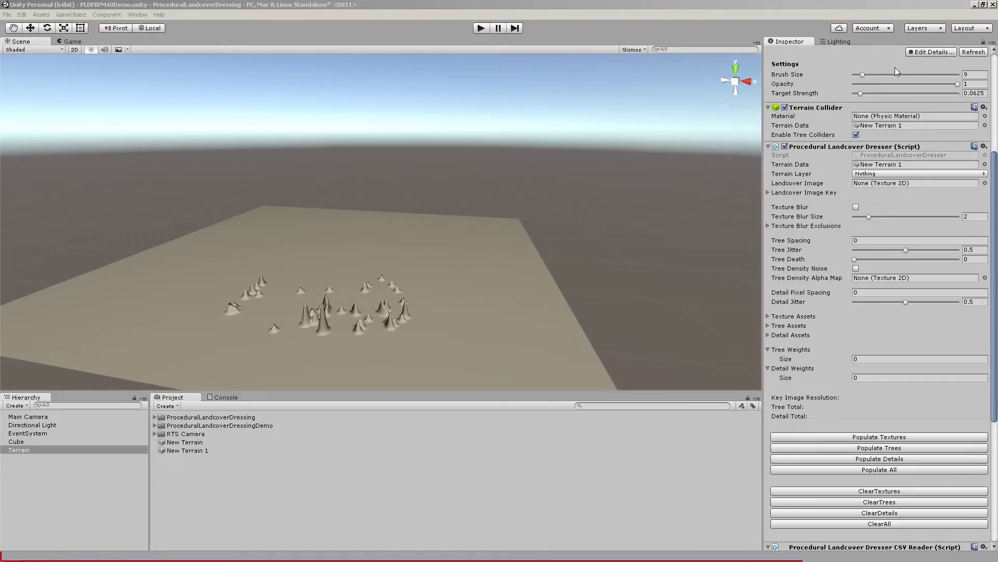
click(50, 451)
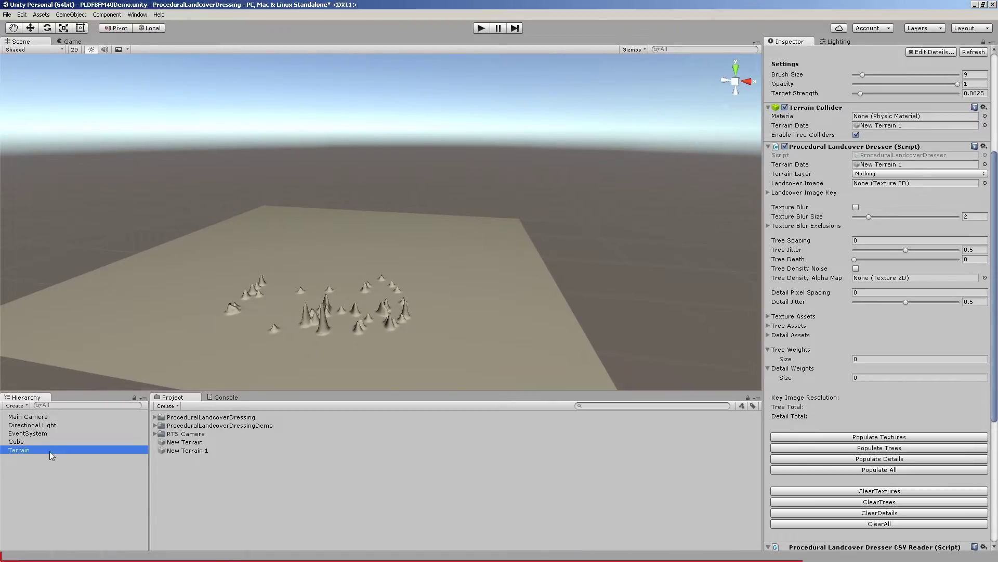
scroll(884, 320, up, 6)
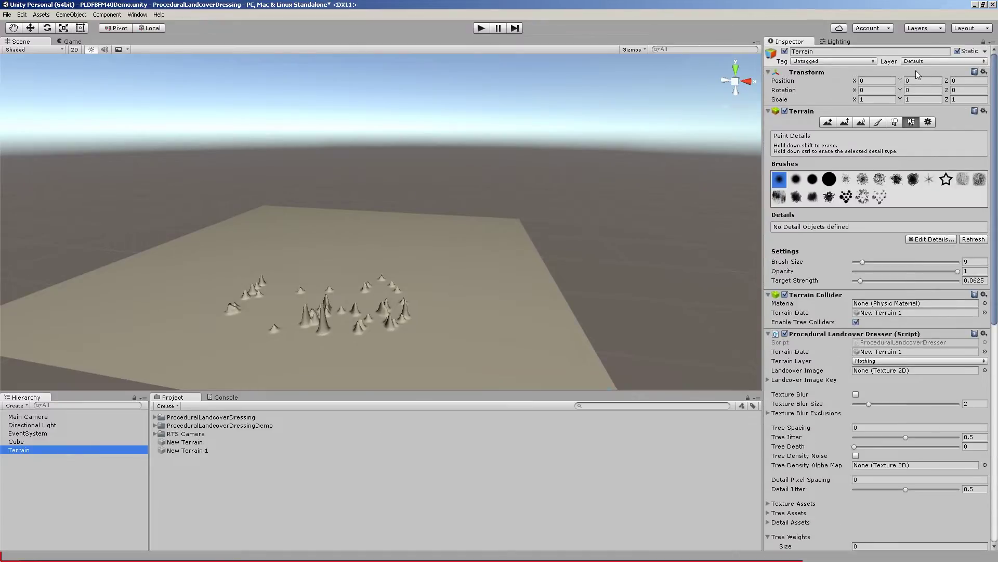
click(925, 61)
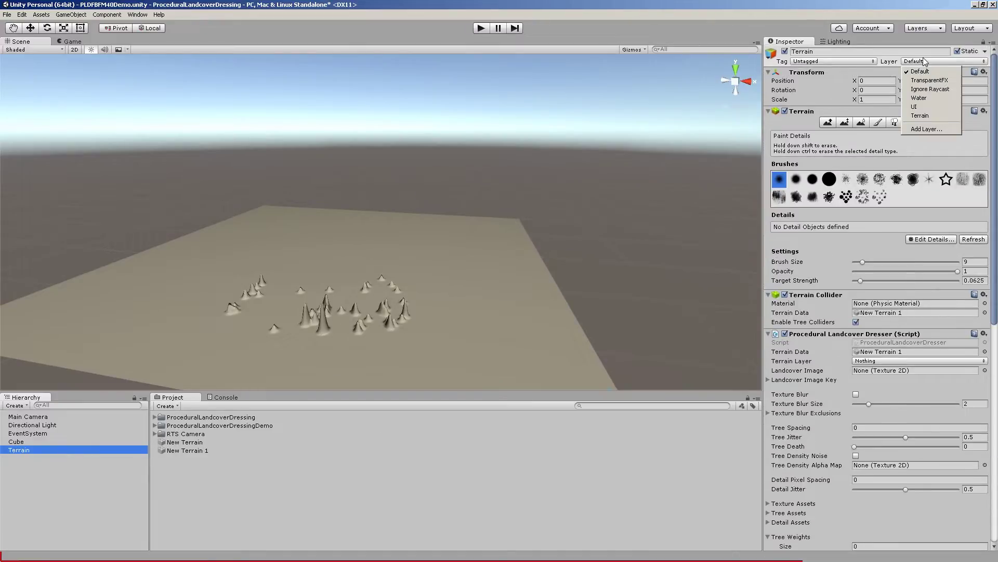
click(925, 117)
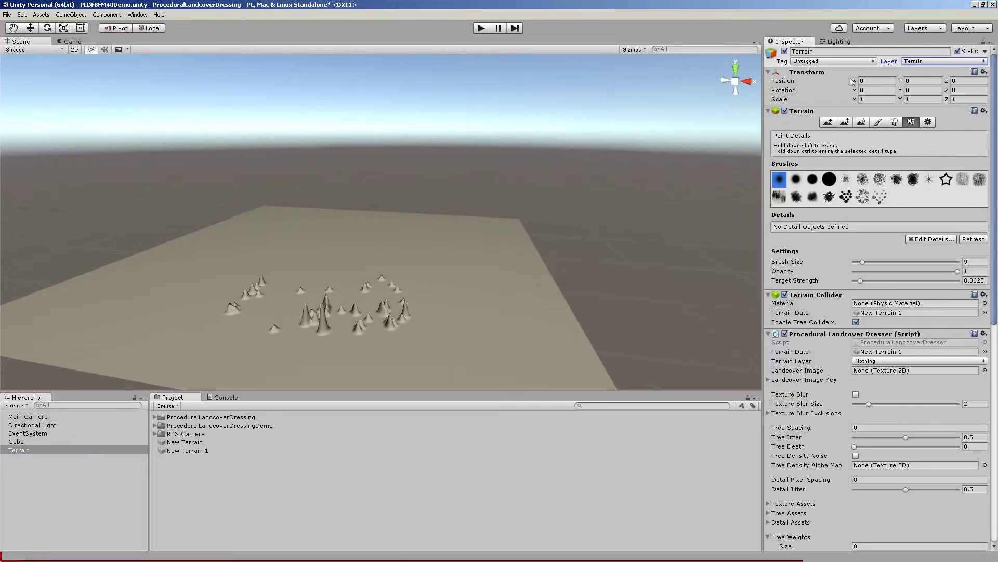
click(868, 362)
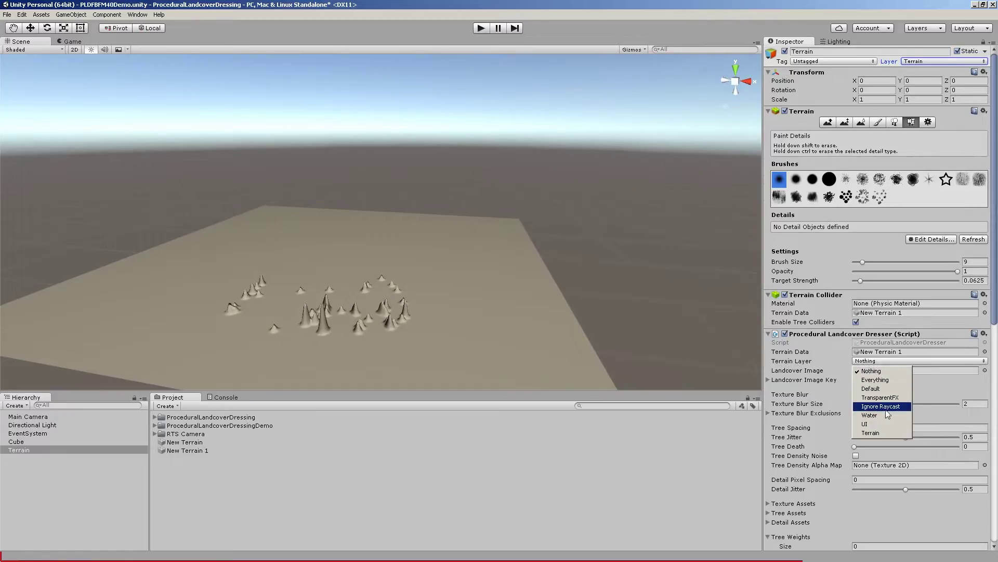
click(870, 433)
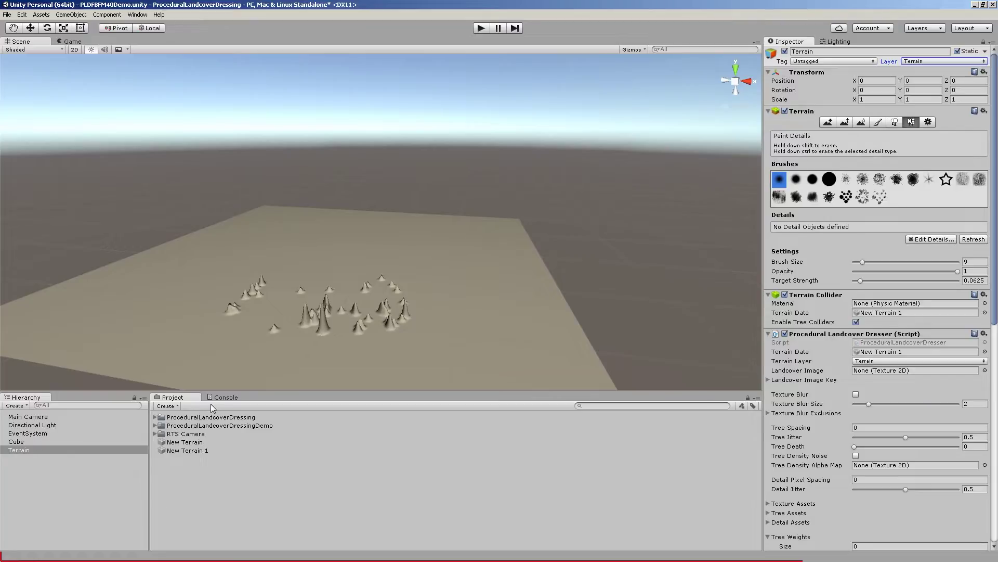
Step: Preview the Fernan_FBFM40Key and Simple_3ColorKey images and assign Fernan_FBFM40Key as the terrain dresser's Landcover Image
click(155, 426)
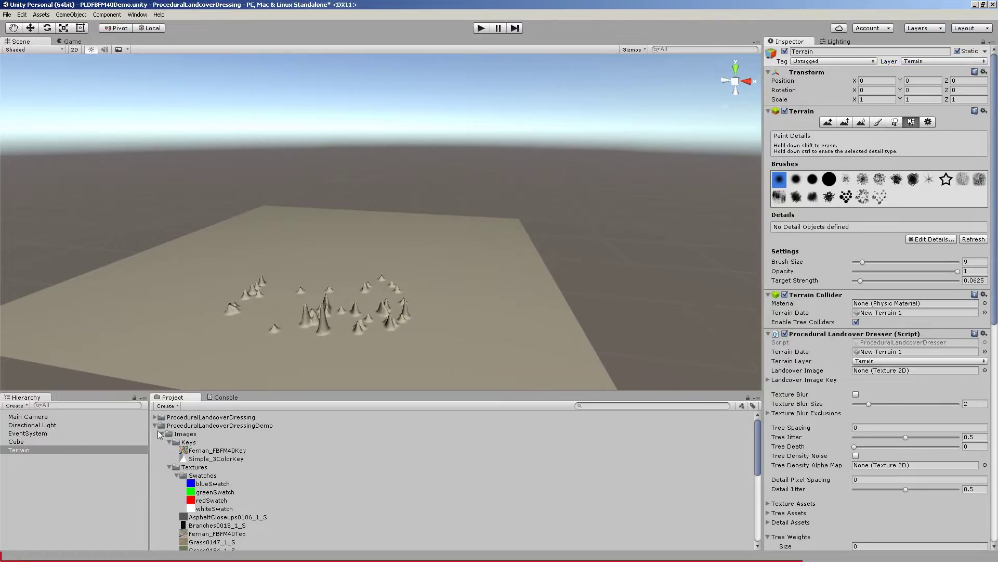
click(213, 450)
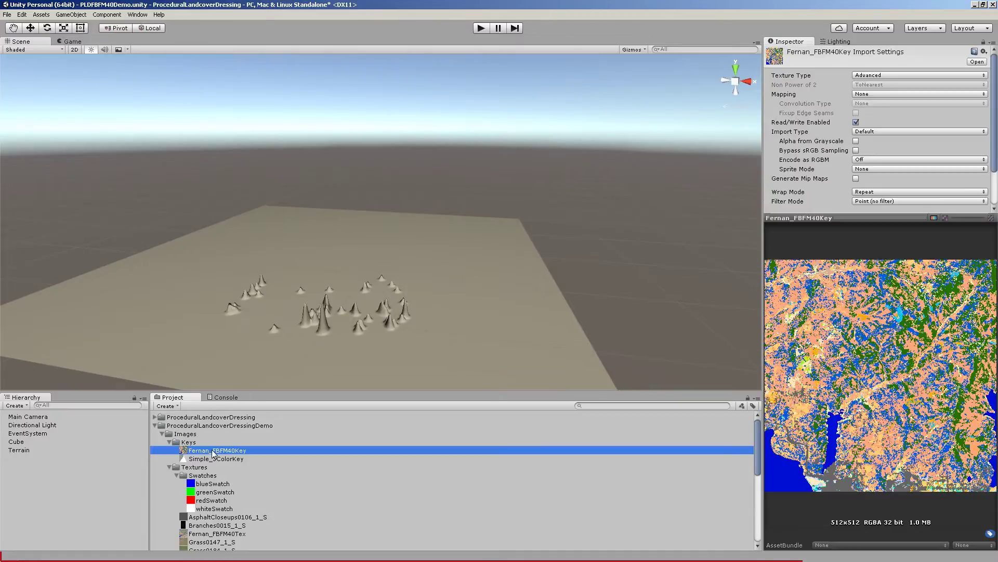
click(210, 458)
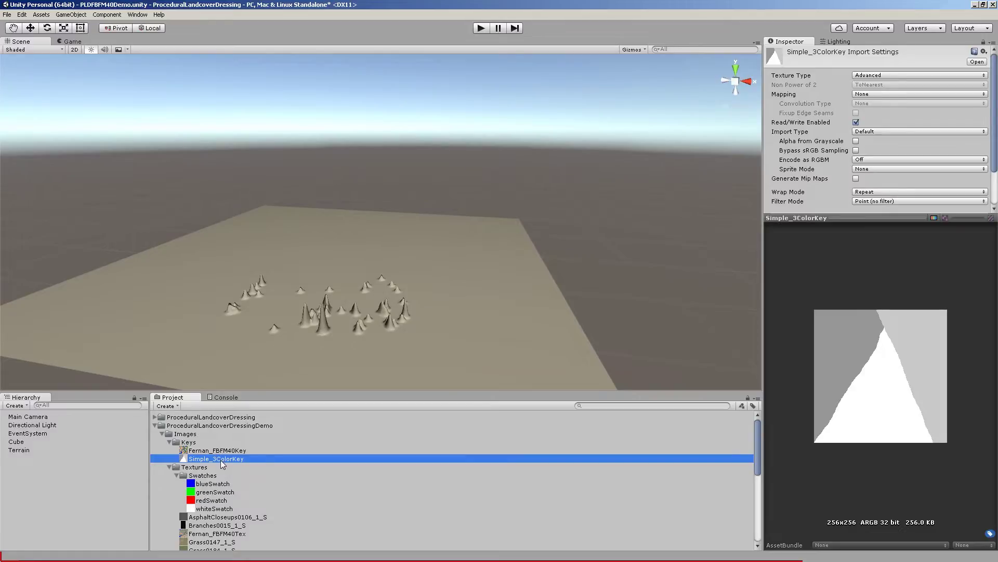
click(35, 450)
drag(234, 459, 900, 375)
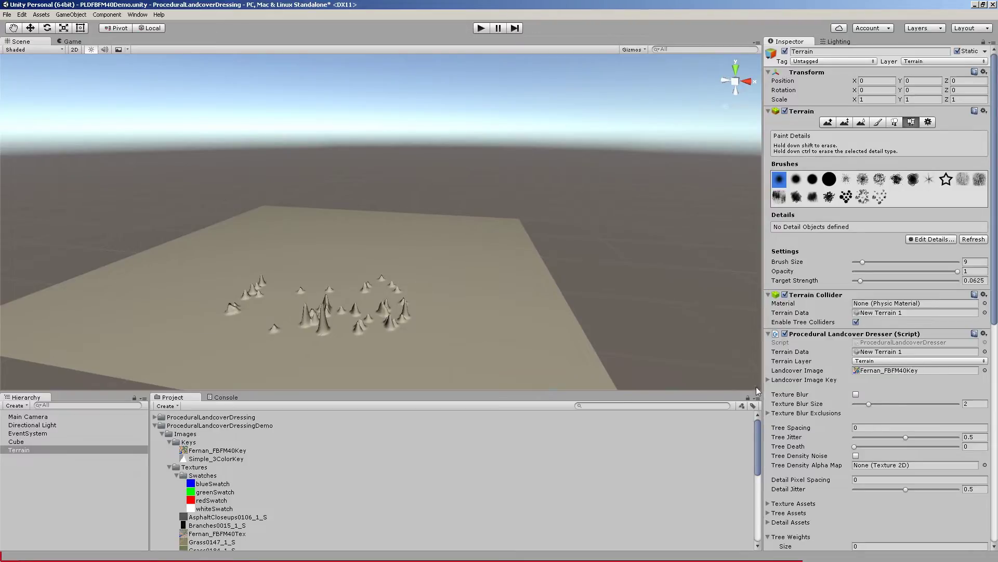
Step: Expand the dresser's Landcover Image Key and assign the Terrain object as the CSV Reader's Pld reference
click(772, 381)
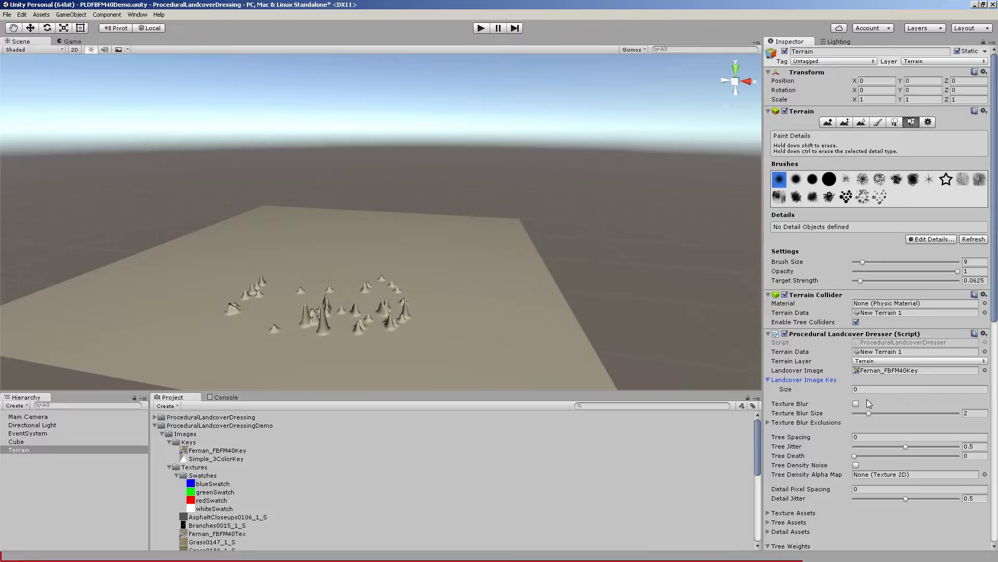
scroll(866, 398, down, 10)
scroll(863, 403, down, 2)
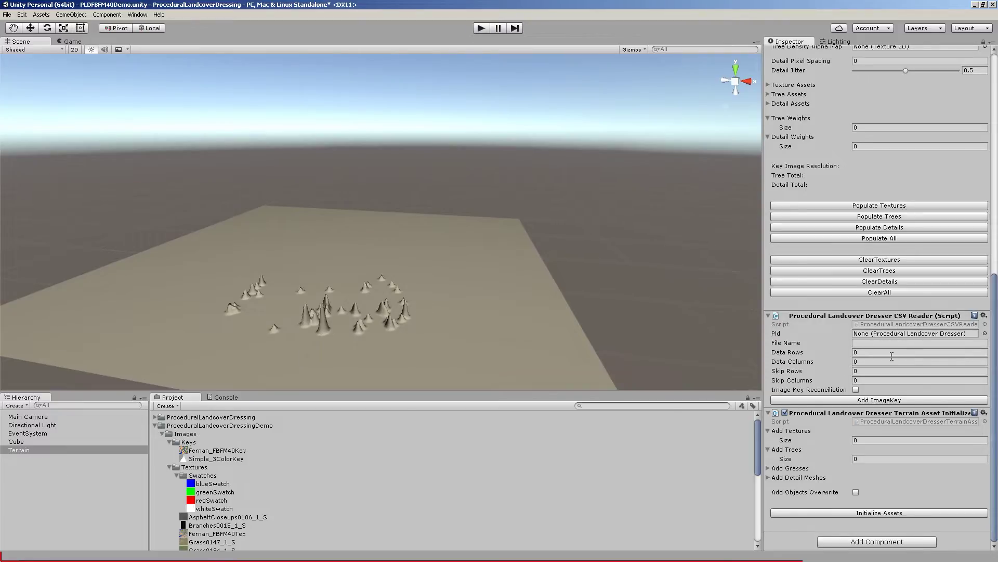
scroll(828, 323, up, 8)
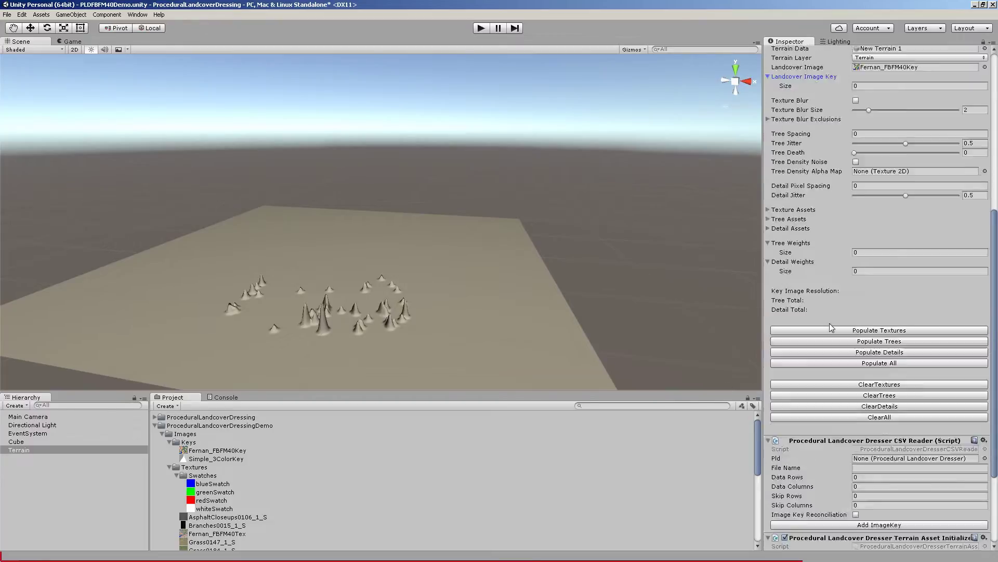
scroll(858, 308, down, 2)
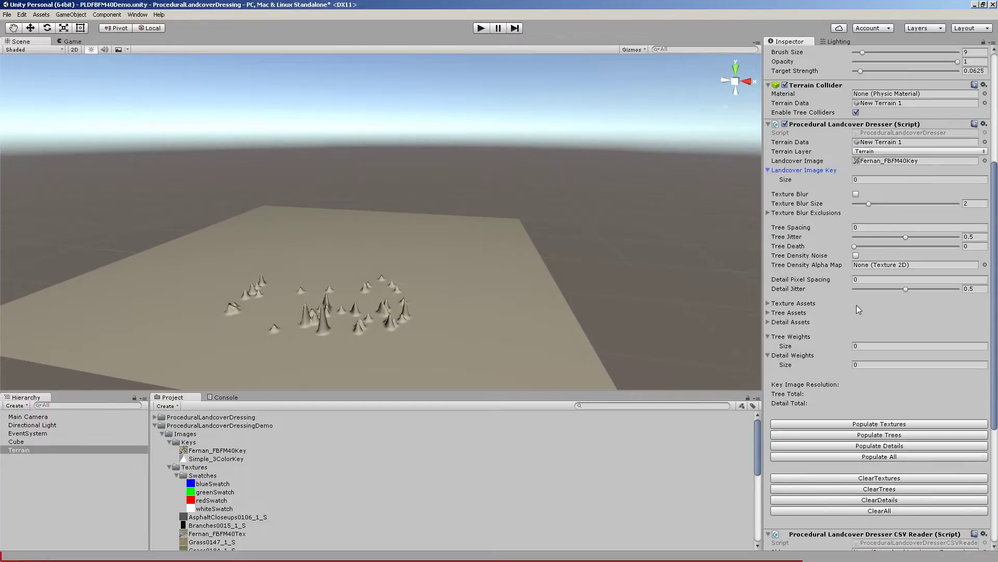
scroll(865, 242, down, 7)
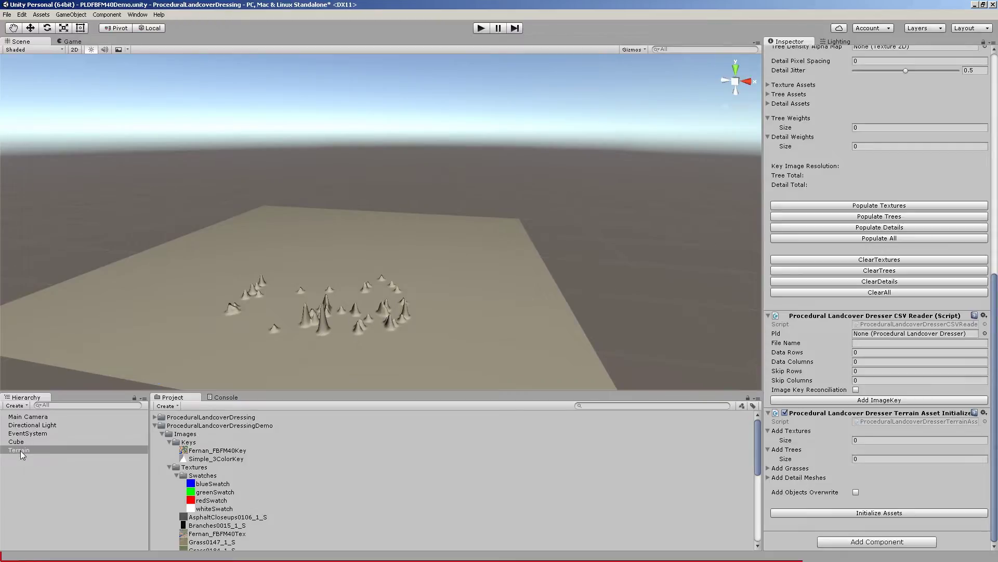
drag(21, 450, 893, 334)
Step: Look through the ProceduralLandcoverDressingDemo, ProceduralLandcoverDressing and RTS Camera folders for a Resources folder
scroll(229, 472, down, 10)
scroll(229, 472, down, 2)
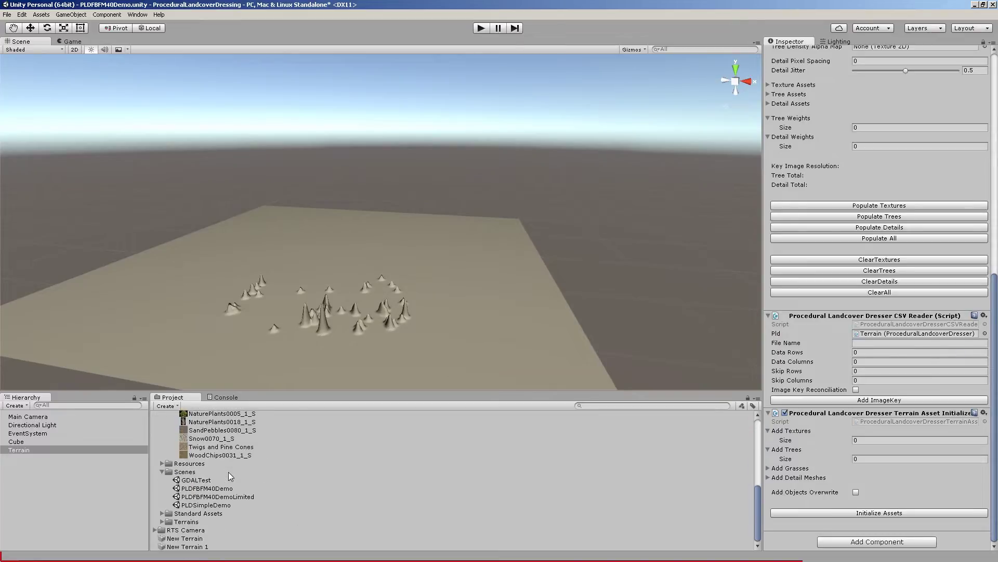
click(161, 464)
scroll(265, 488, up, 12)
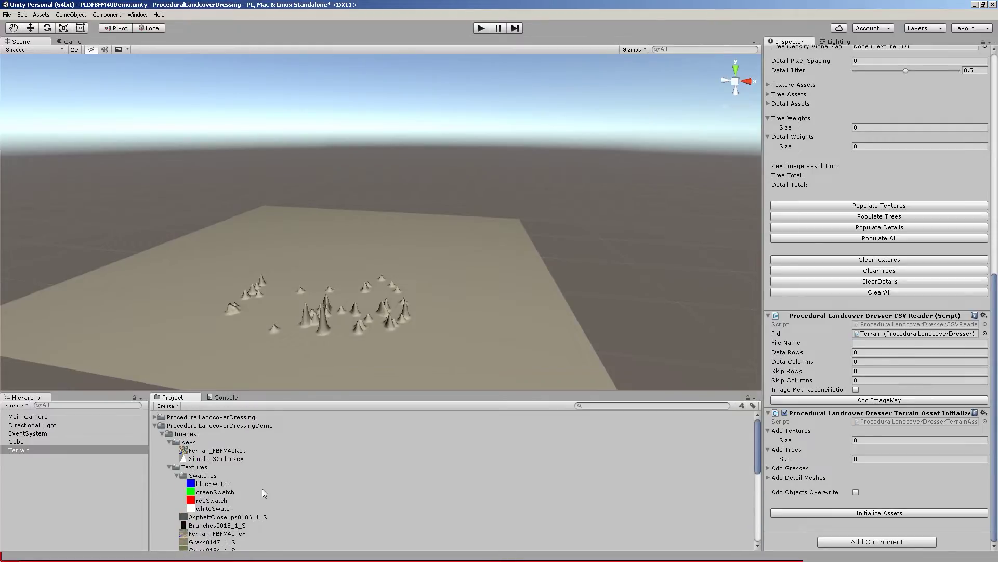
click(155, 426)
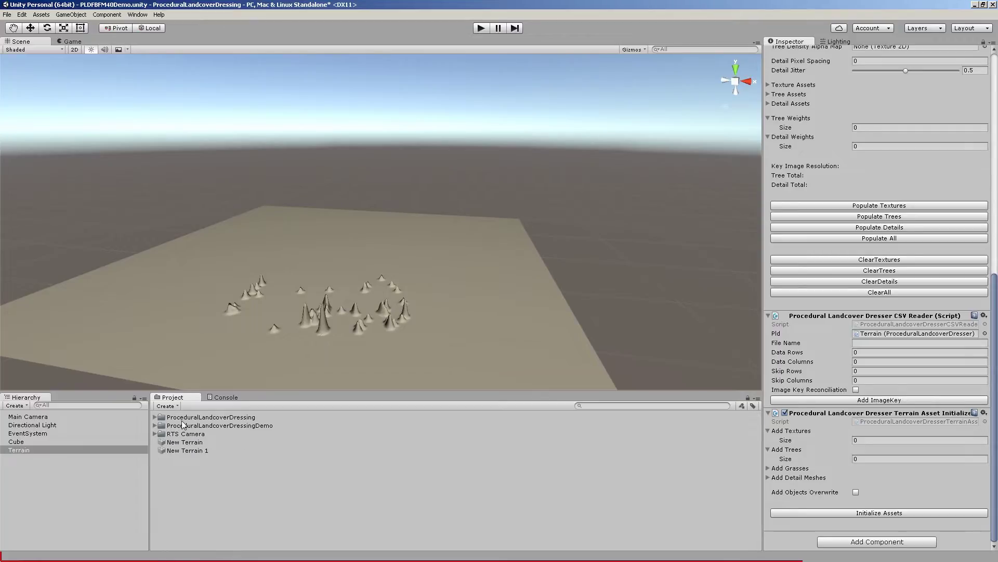
click(155, 417)
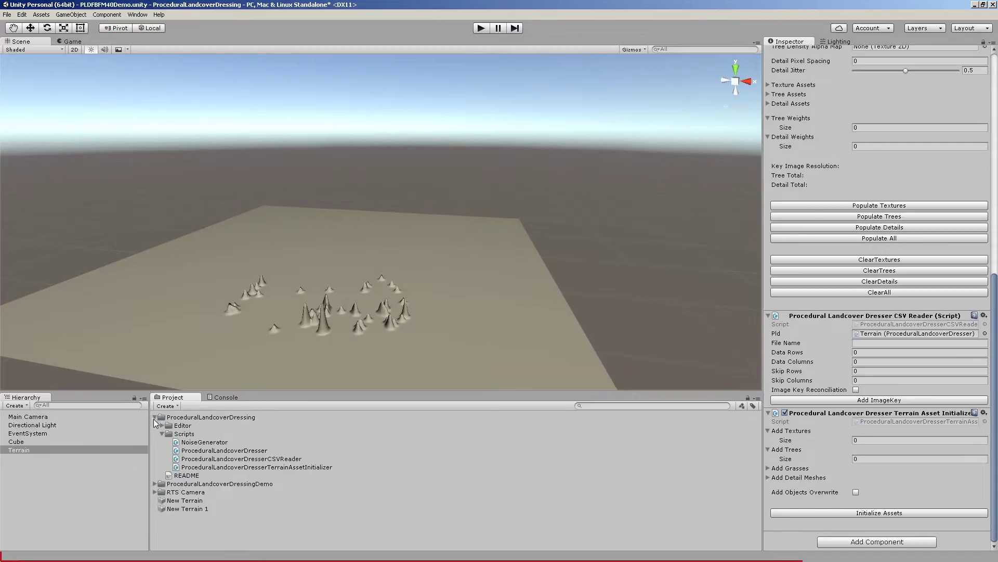
click(155, 417)
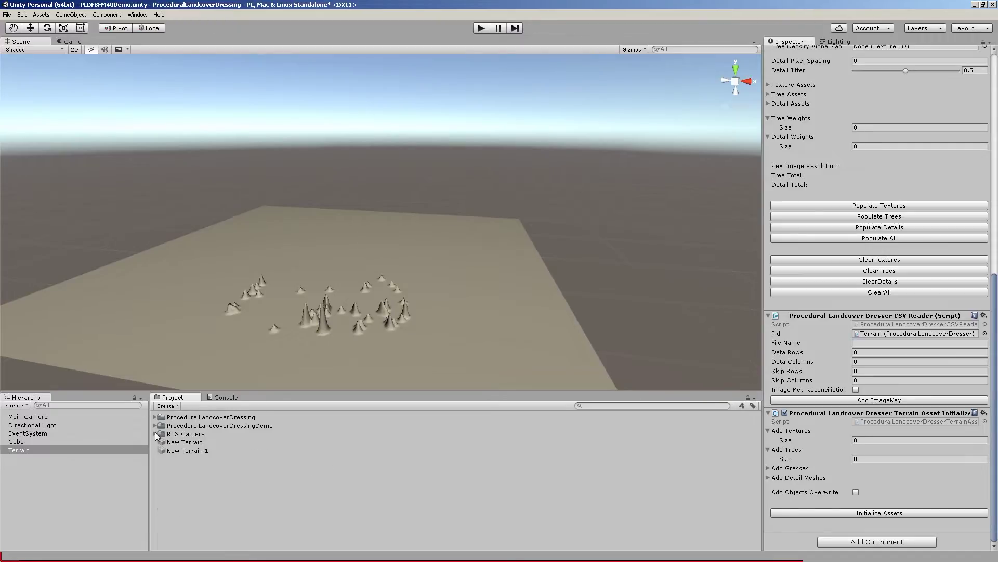
click(155, 434)
click(155, 433)
Step: Select the Resources folder holding the US_130FBFM40 file inside ProceduralLandcoverDressingDemo and look over the neighbouring texture assets
alt+click(154, 425)
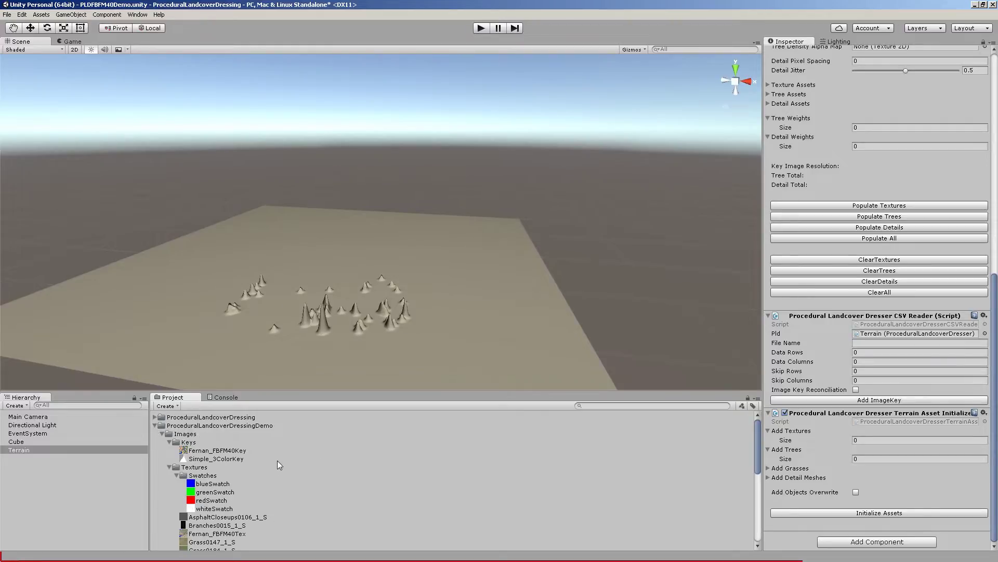
scroll(276, 463, down, 10)
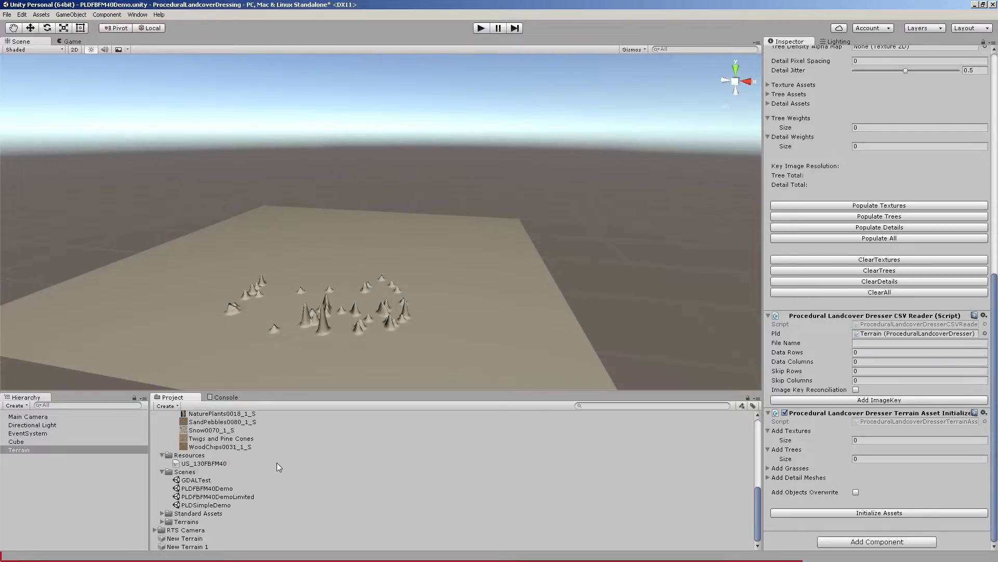
click(183, 456)
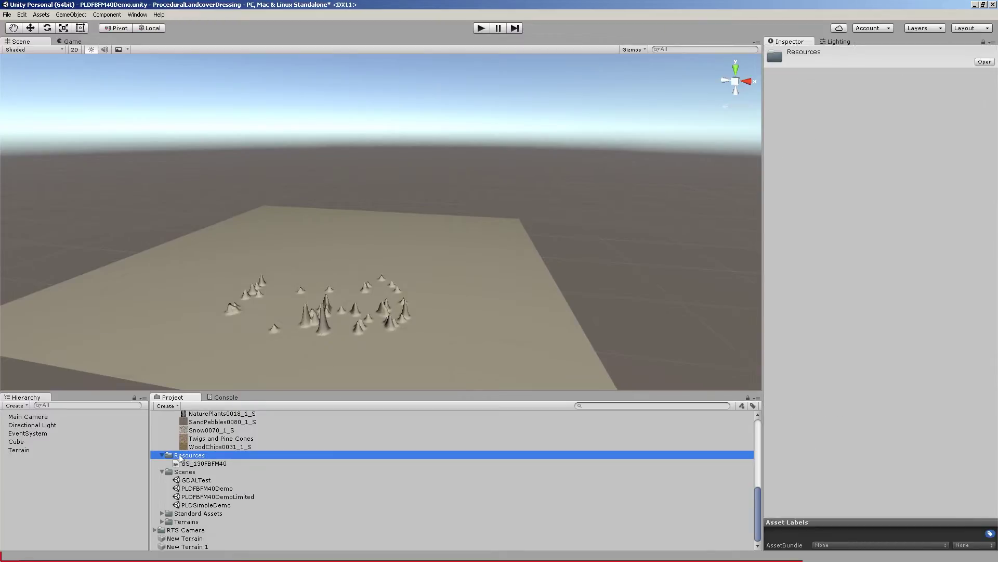
scroll(206, 482, up, 3)
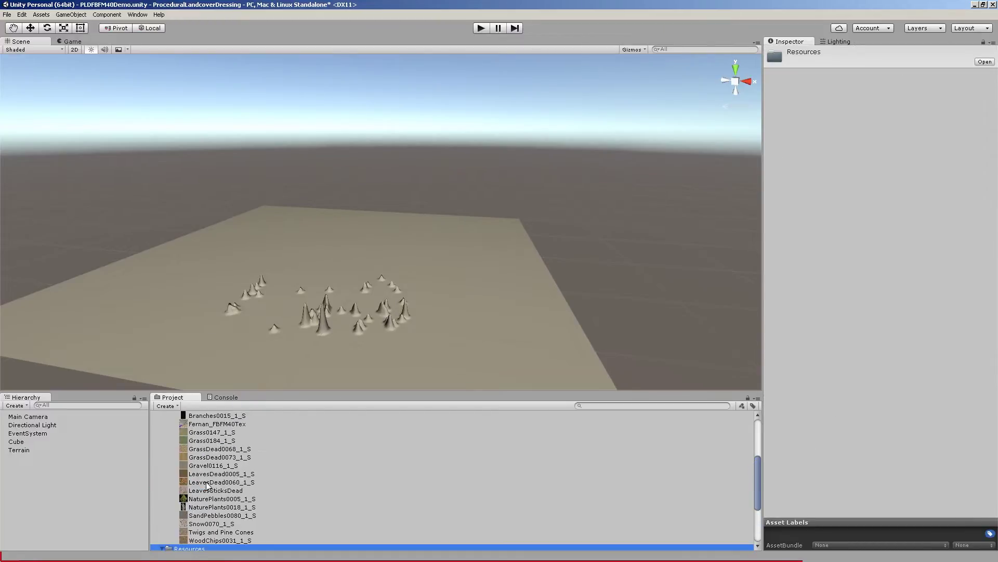
Step: Copy the name of the US_130FBFM40 asset in the Resources folder without renaming it
scroll(206, 481, down, 1)
click(21, 451)
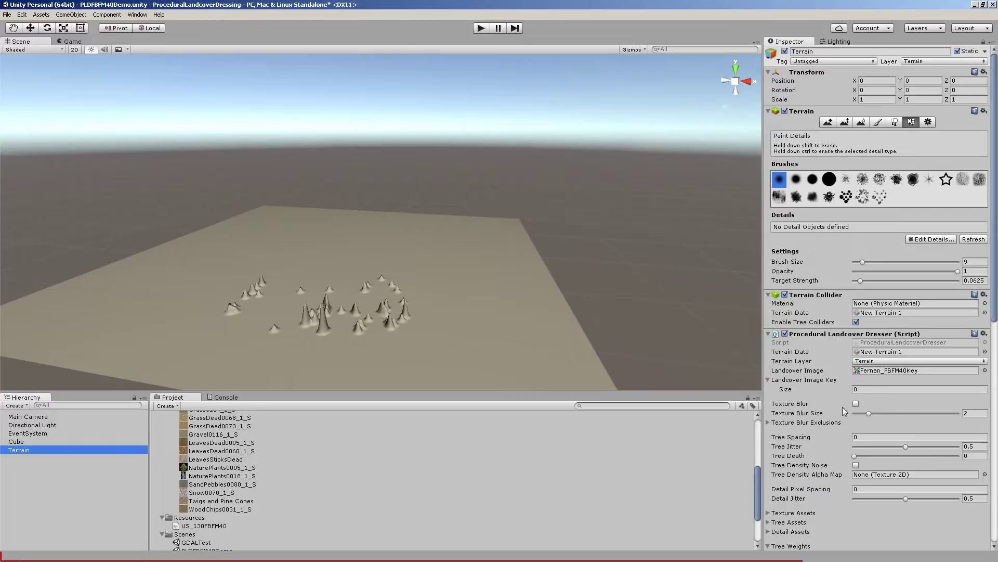
scroll(842, 407, down, 5)
click(200, 526)
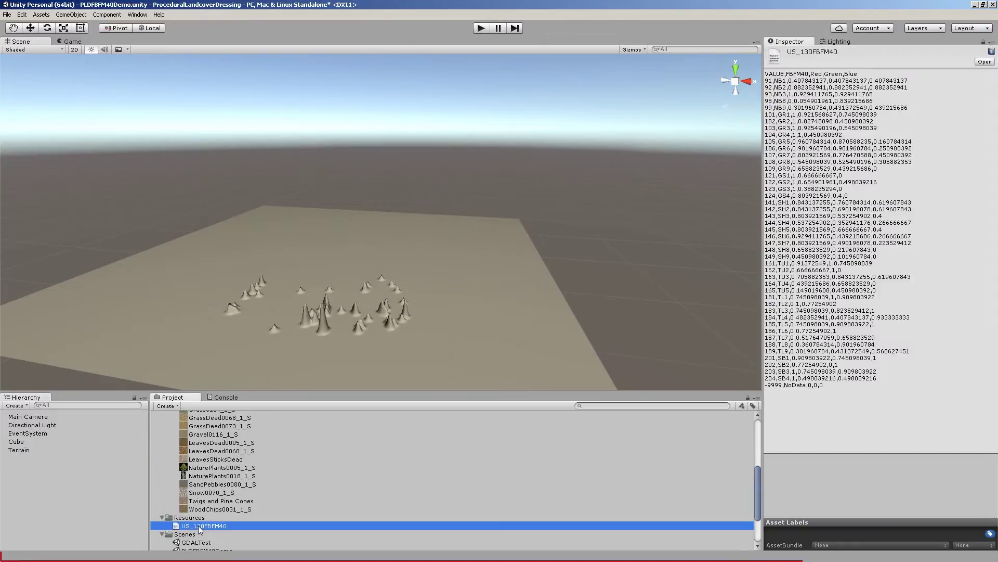
click(199, 528)
right_click(217, 527)
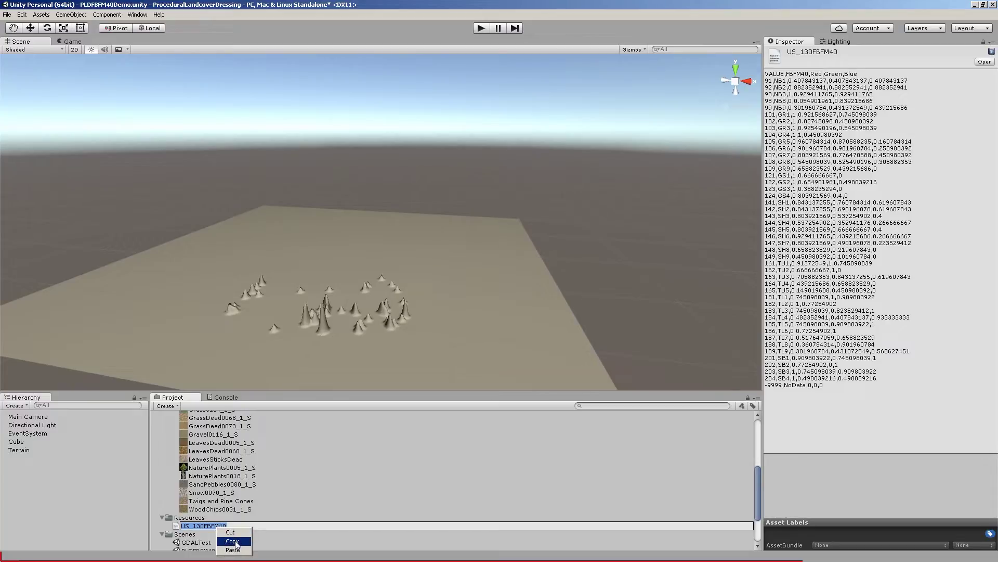
click(233, 542)
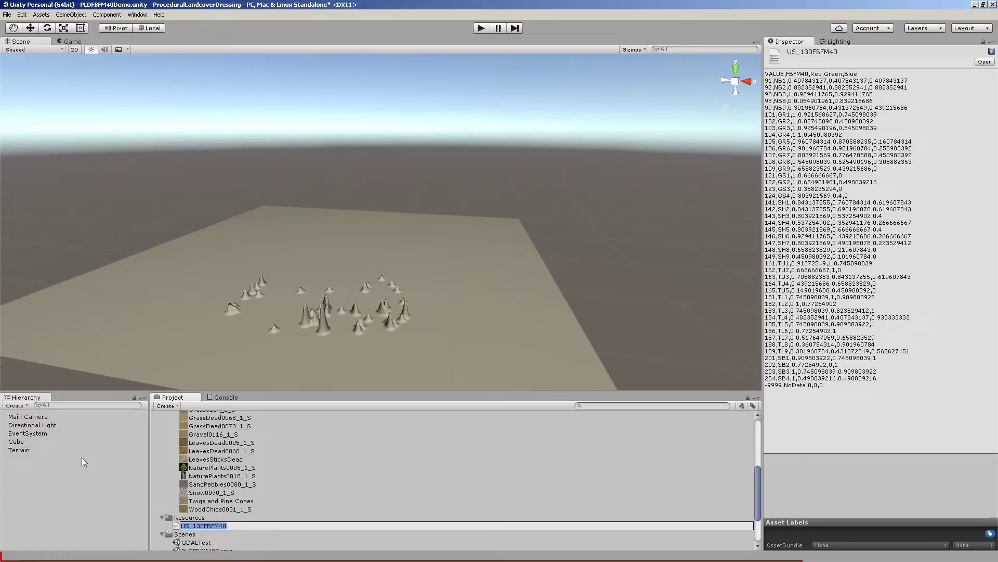
click(101, 516)
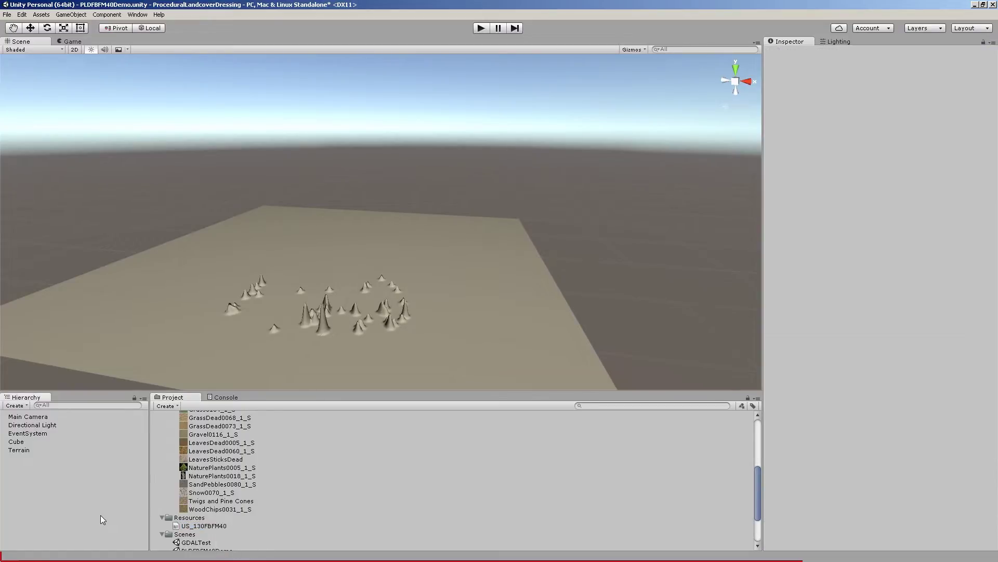
Step: Paste US_130FBFM40 as the File Name of the Terrain's Procedural Landcover Dresser CSV Reader
click(26, 448)
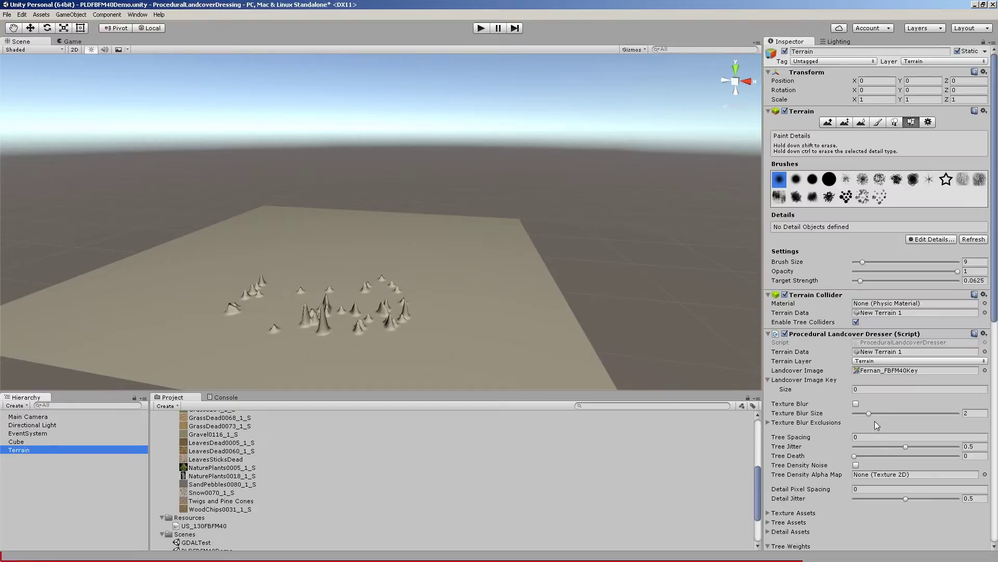
scroll(872, 405, down, 10)
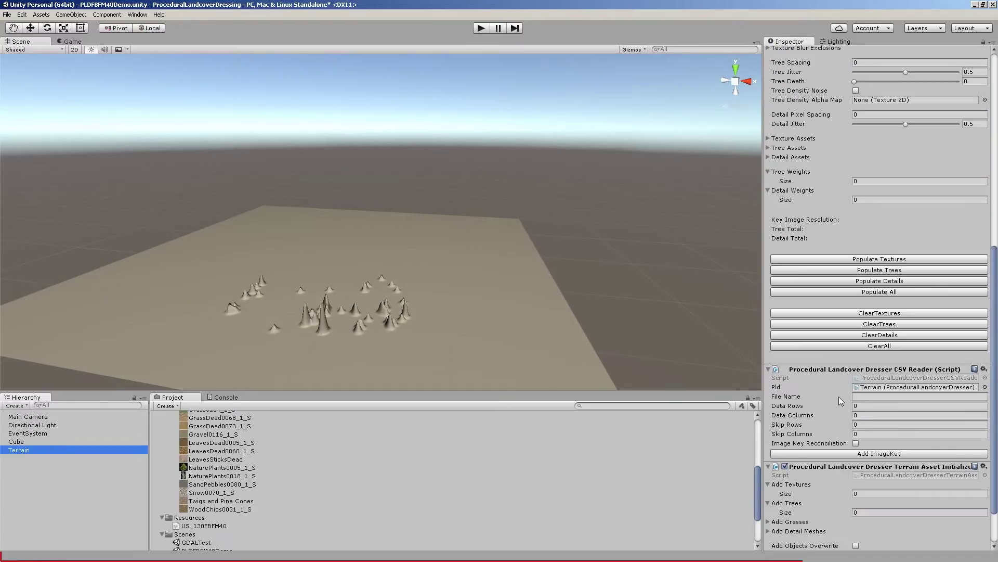
click(875, 397)
right_click(876, 397)
click(884, 415)
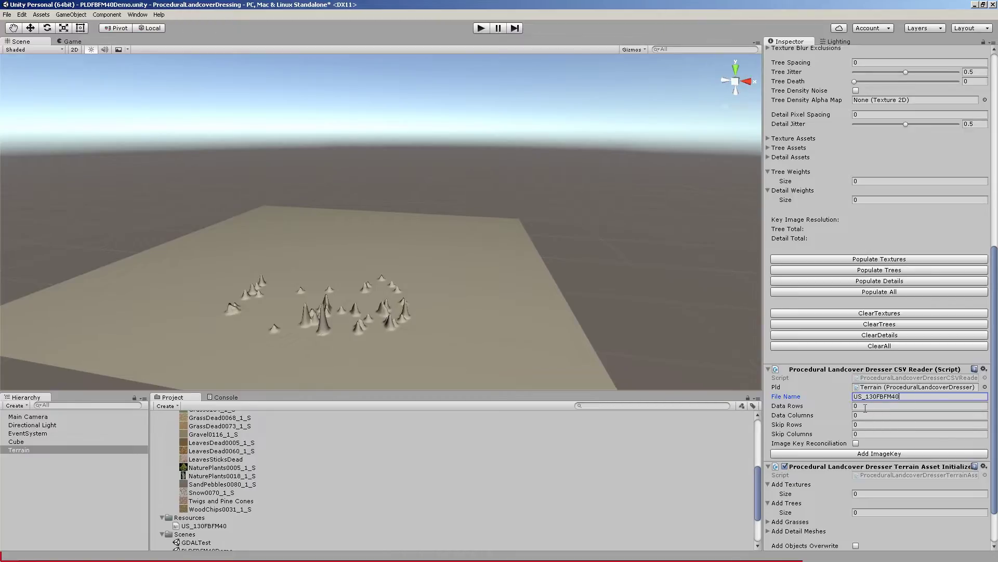
click(866, 408)
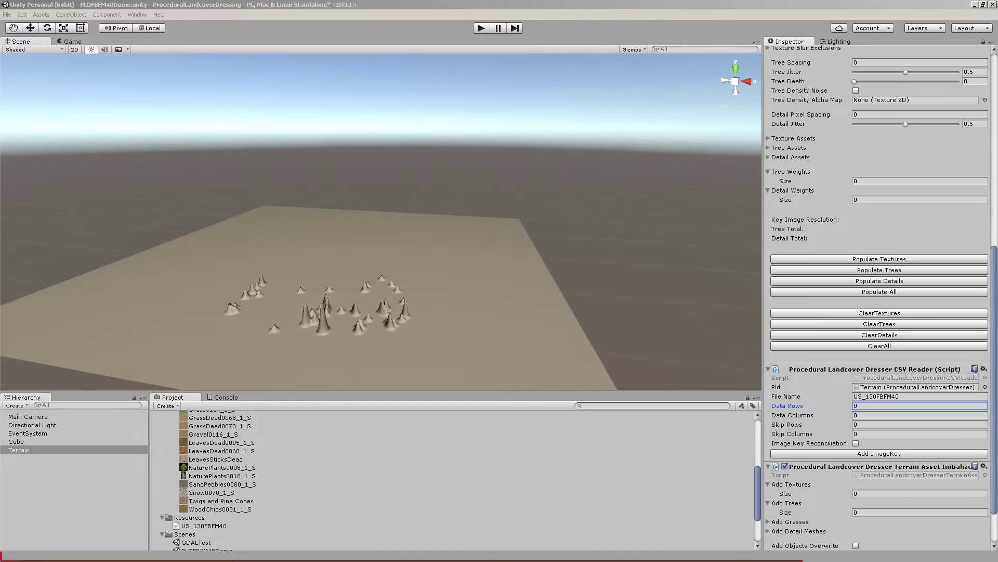
click(908, 397)
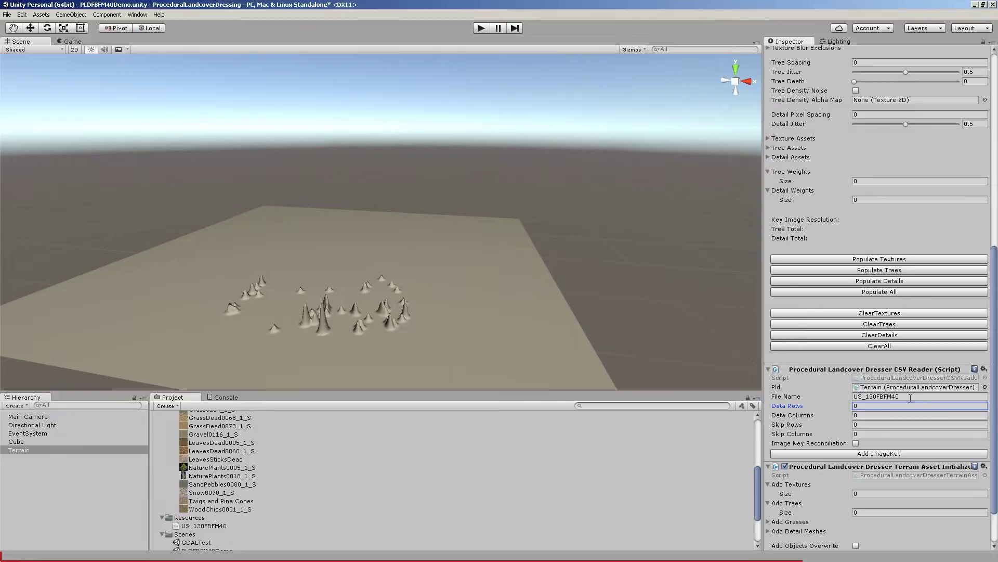
click(913, 397)
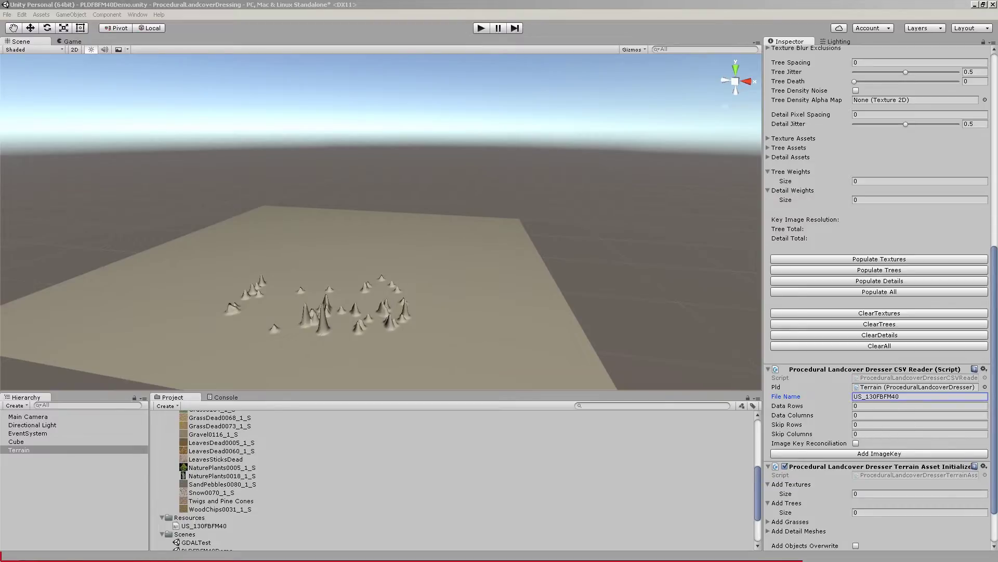
Step: Open US_130FBFM40 from the demo's Resources folder in Excel and examine its VALUE and FBFM40 header columns
drag(0, 183, 501, 162)
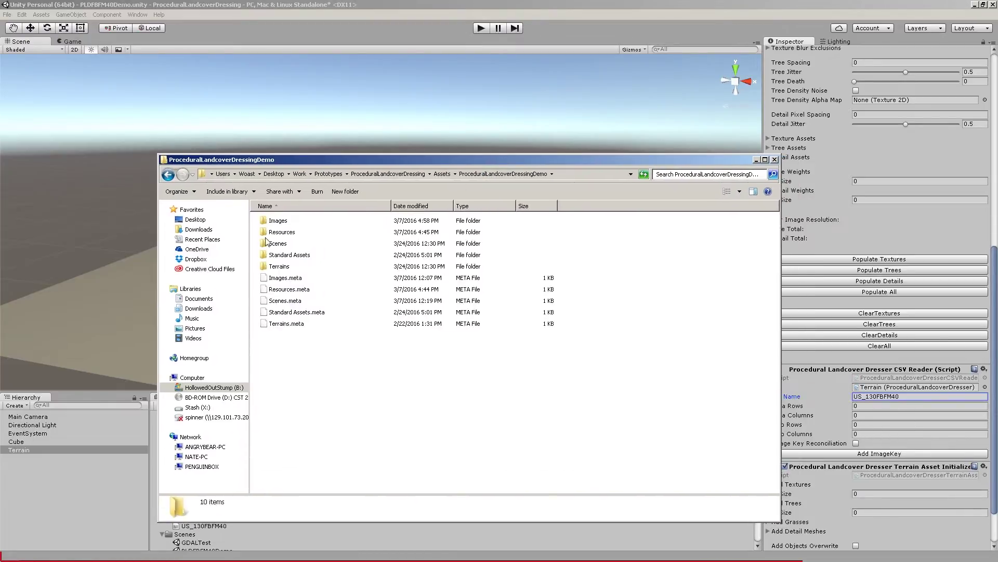
double_click(285, 232)
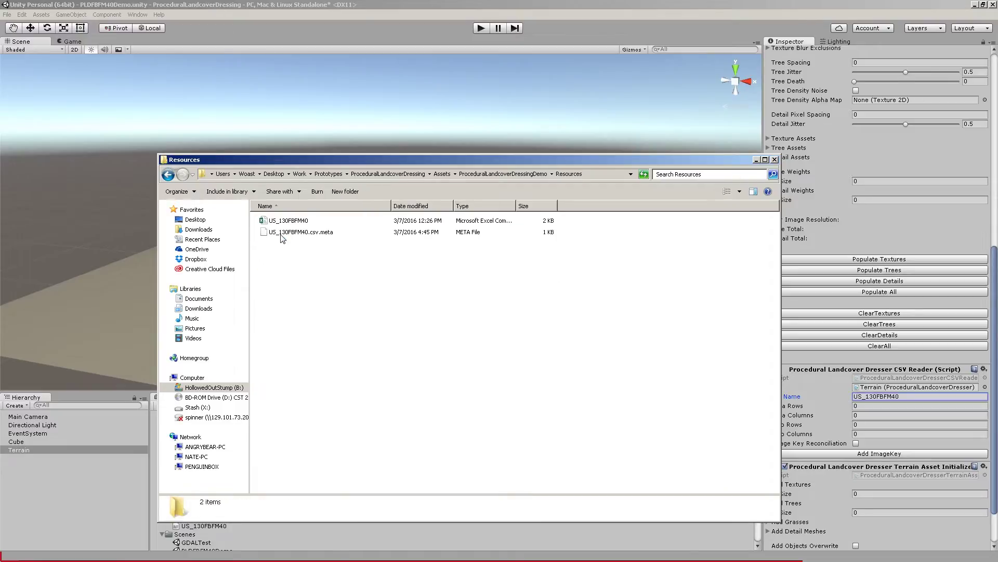
click(291, 220)
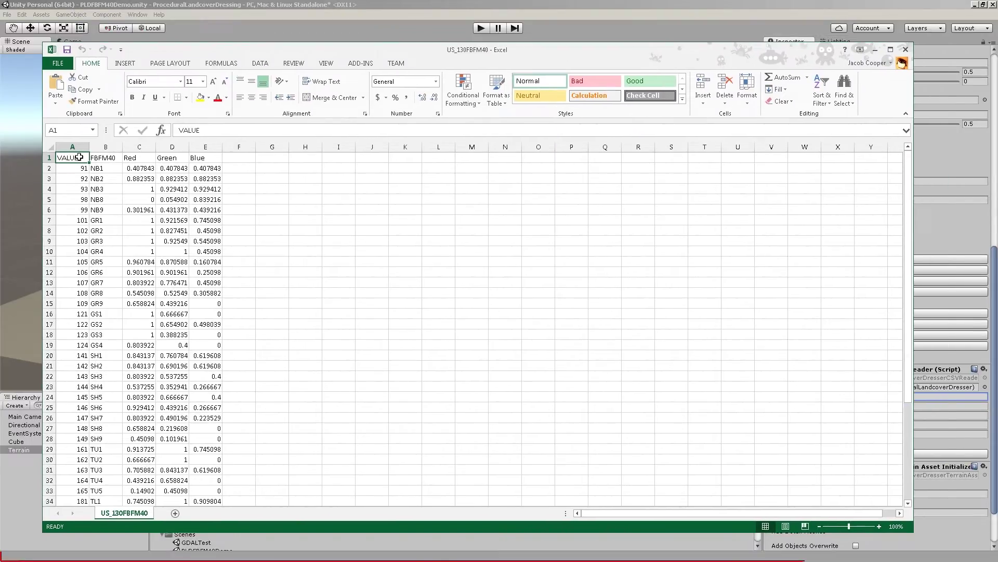
drag(78, 157, 108, 155)
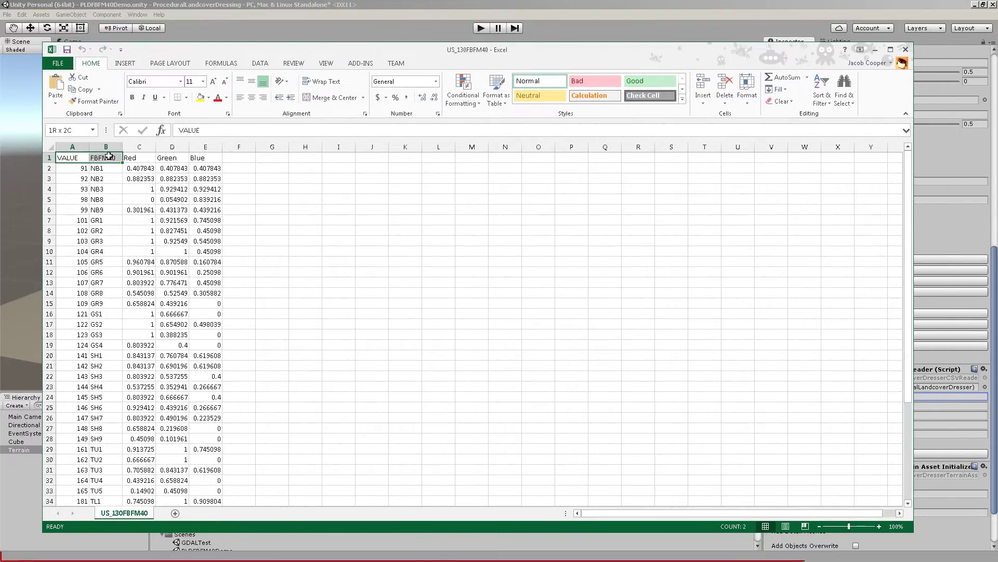
drag(714, 62, 413, 72)
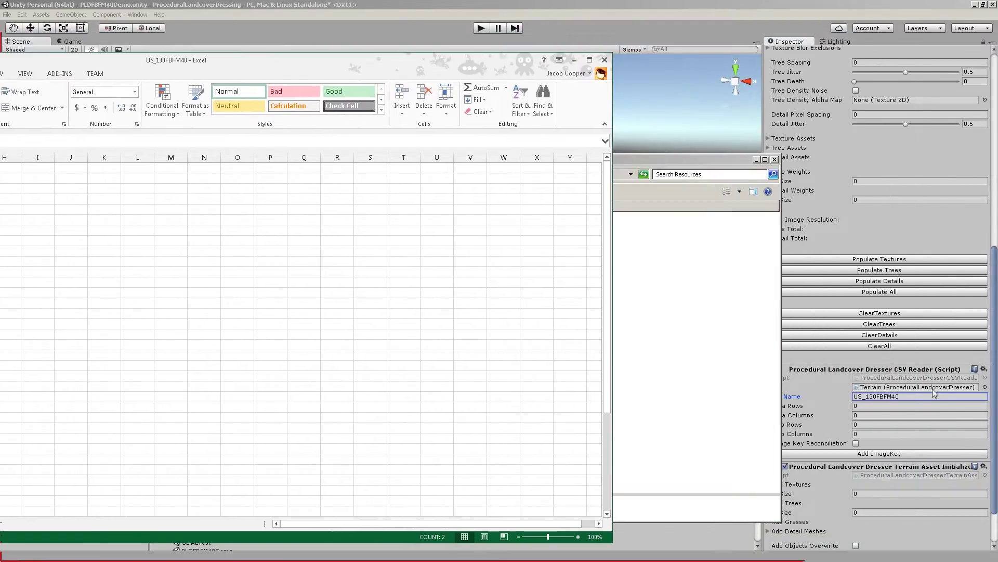
Step: Close the Resources folder window and set the CSV Reader's Skip Columns to 2 in Unity
click(723, 161)
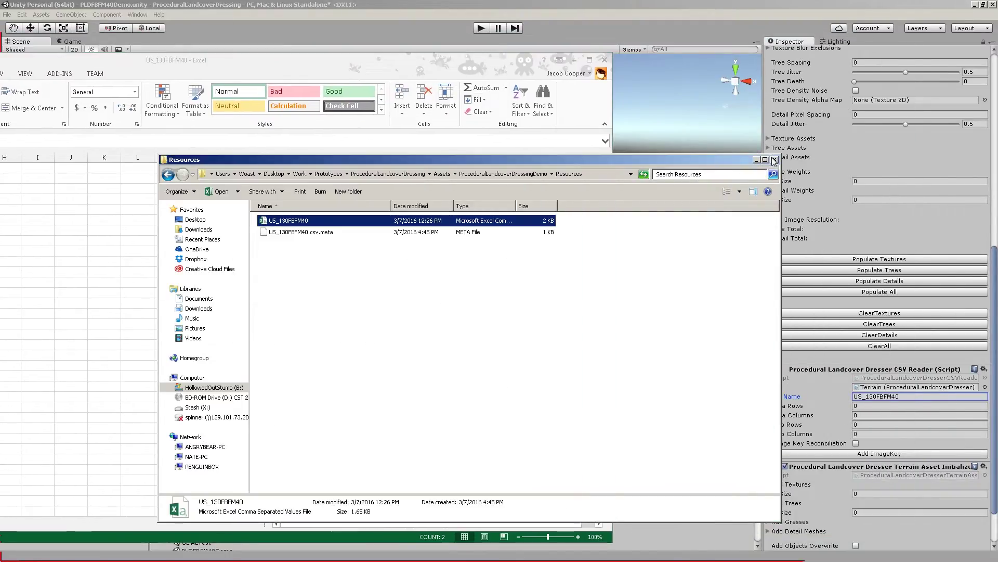
click(774, 159)
click(856, 433)
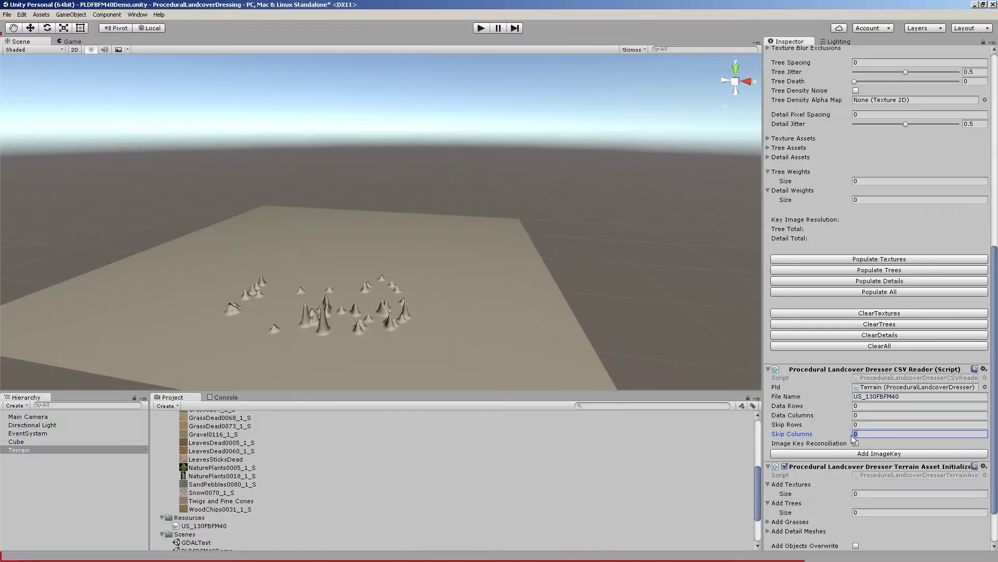
text(2)
Step: Check the spreadsheet's header row in Excel, then set the CSV Reader's Skip Rows to 1 and Data Columns to 2 in Unity
key(alt+Tab)
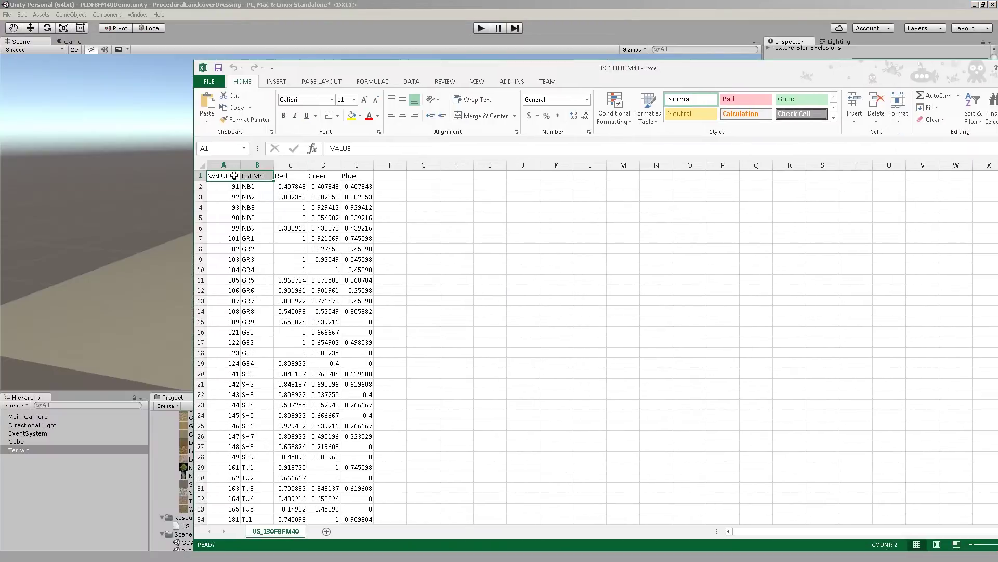
drag(234, 175, 355, 183)
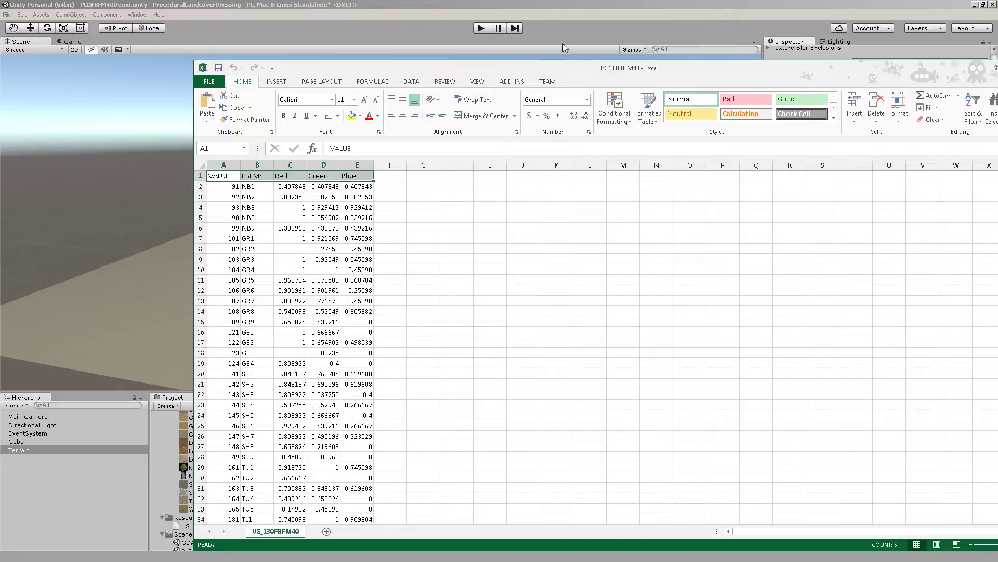
drag(664, 67, 163, 69)
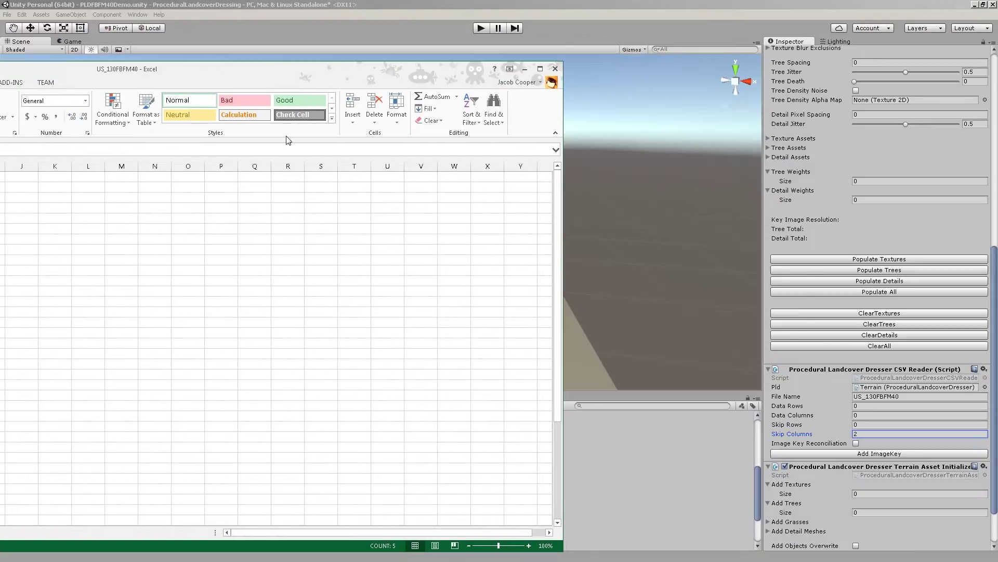
click(872, 425)
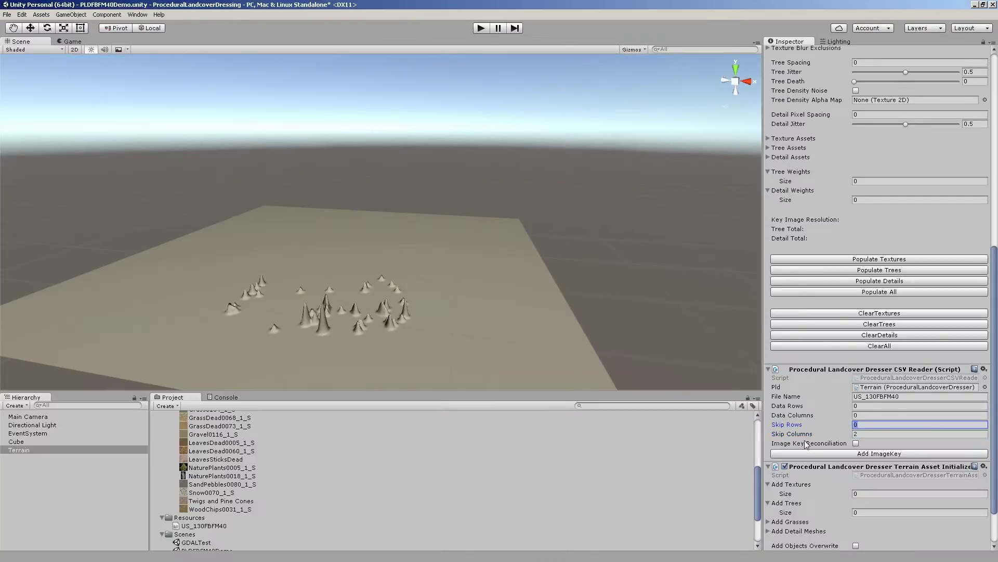
text(1)
click(863, 414)
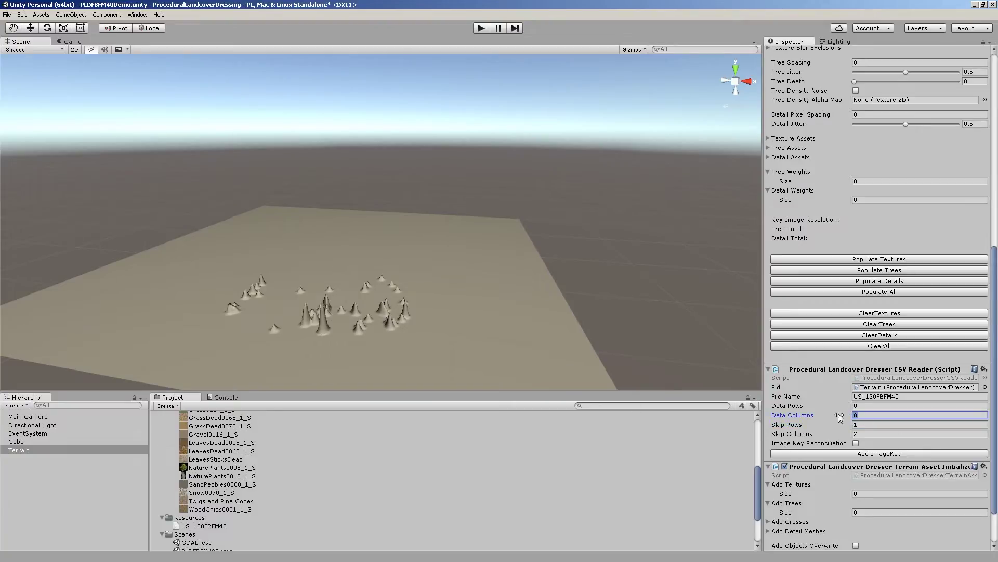
text(2)
Step: Check the first and last data rows of the US_130FBFM40 sheet in Excel and set the CSV Reader's Data Rows to 46
click(868, 406)
key(alt+Tab)
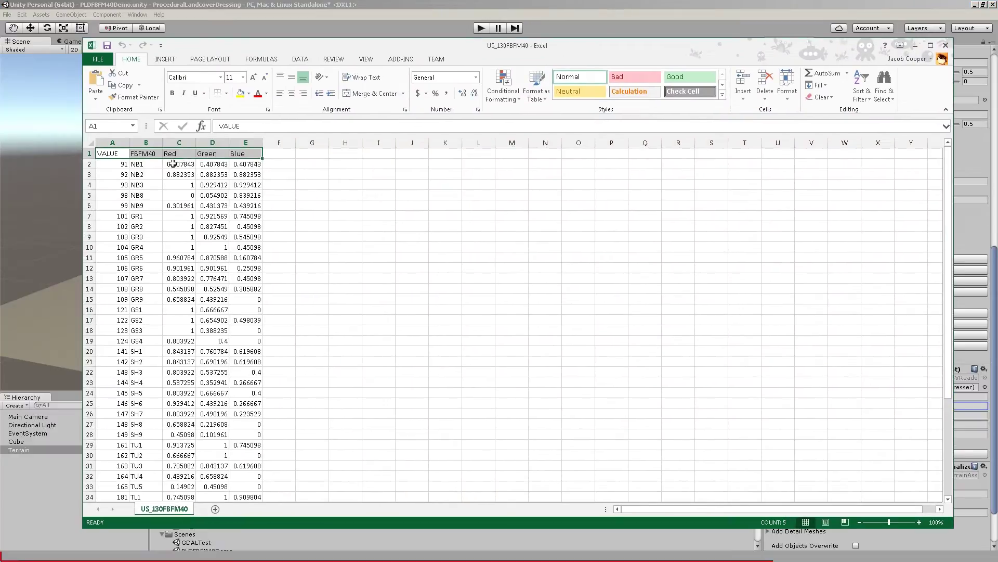
click(179, 164)
scroll(158, 257, down, 9)
scroll(130, 304, down, 1)
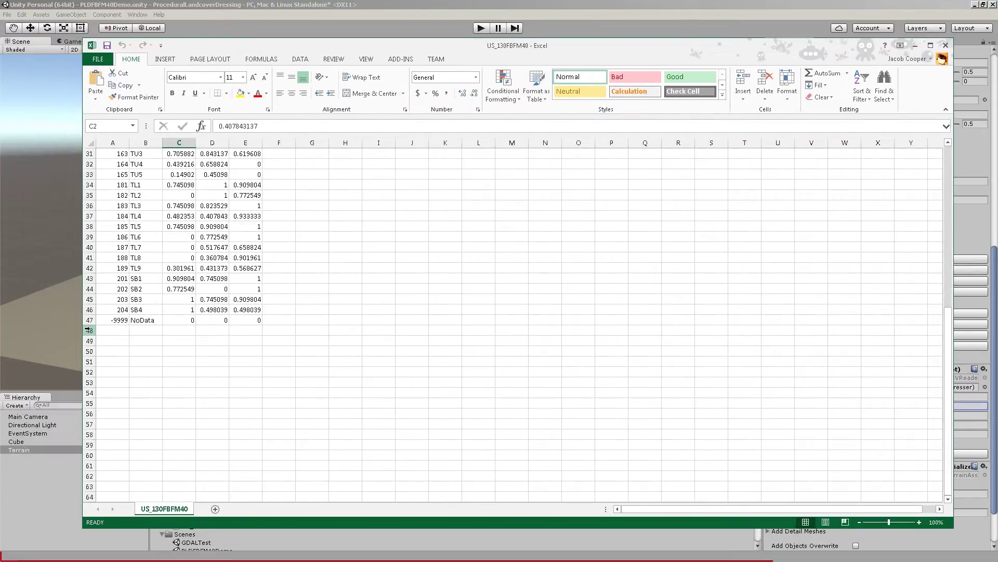
click(106, 319)
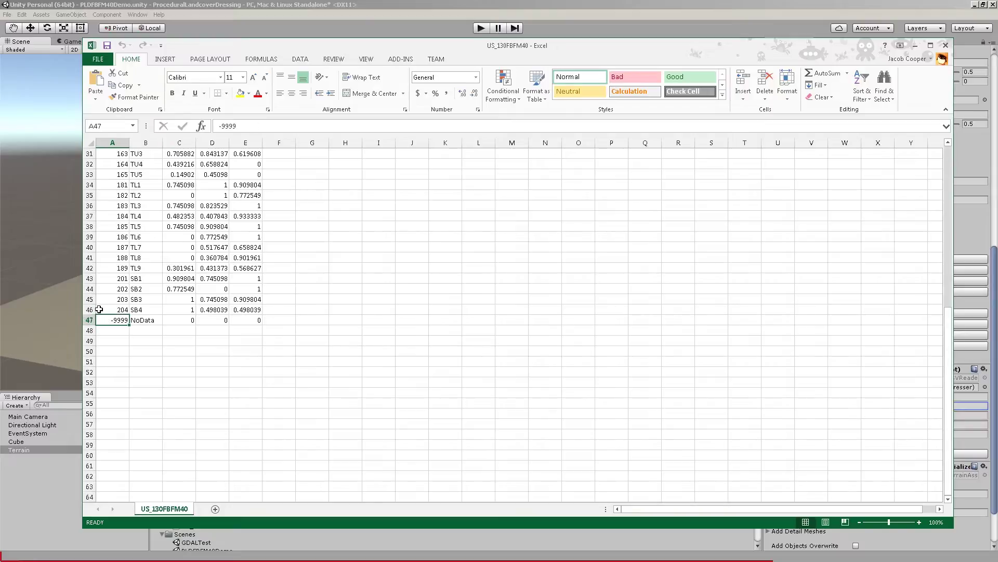
scroll(141, 284, up, 10)
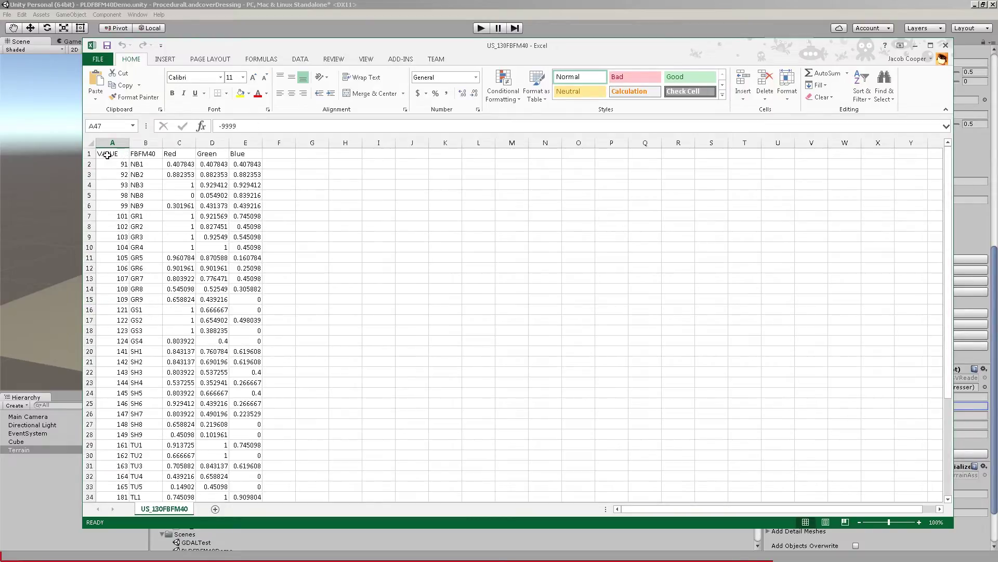
scroll(188, 314, down, 8)
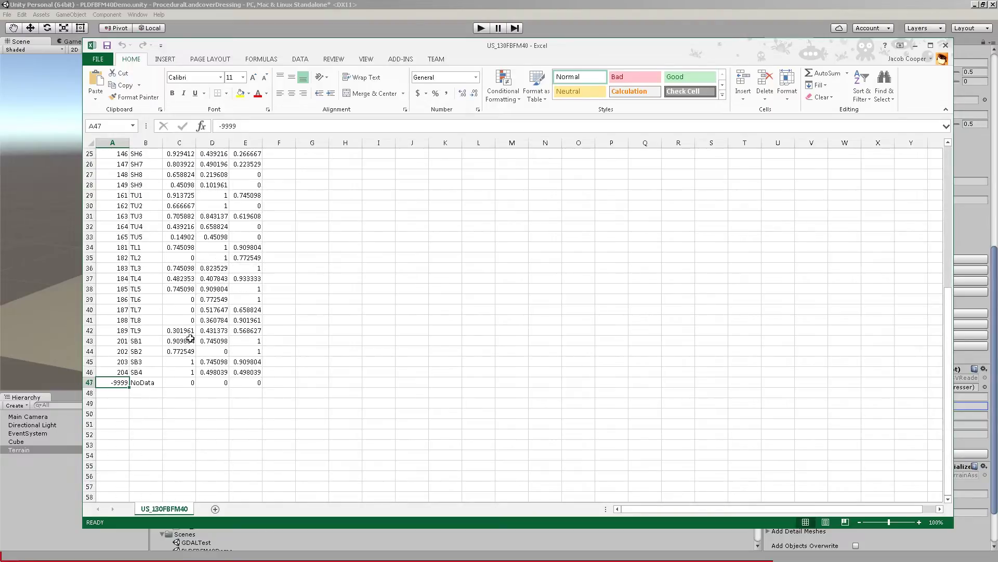
drag(739, 51, 170, 56)
click(866, 415)
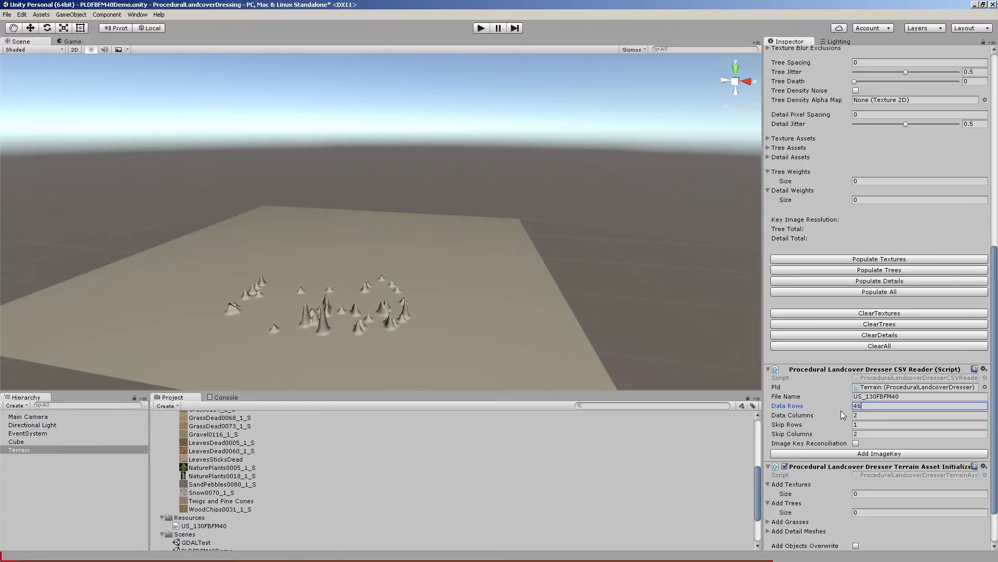
Step: Recheck the spreadsheet in Excel and set the CSV Reader's Data Columns to 3 in Unity
click(894, 431)
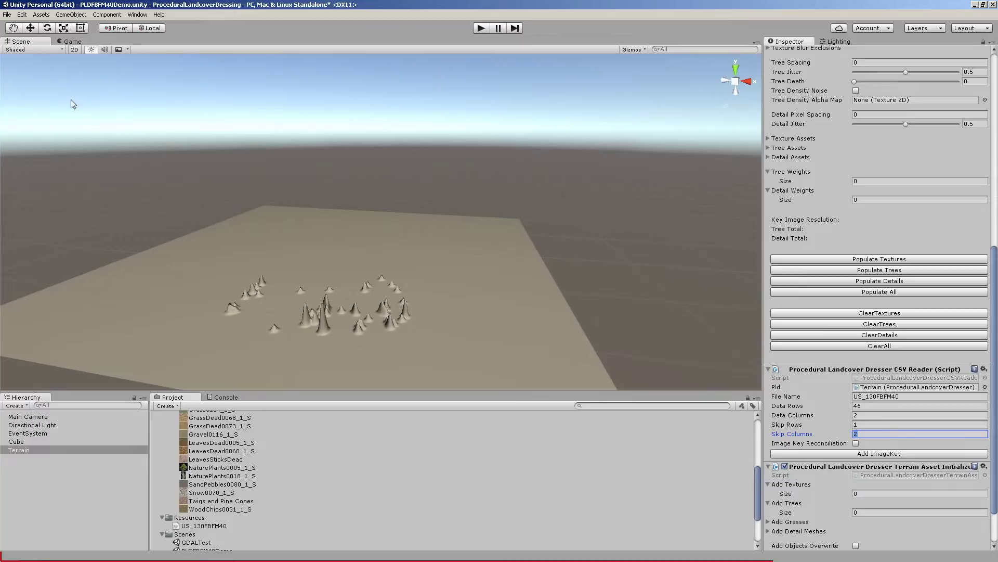
key(alt+Tab)
drag(215, 79, 0, 61)
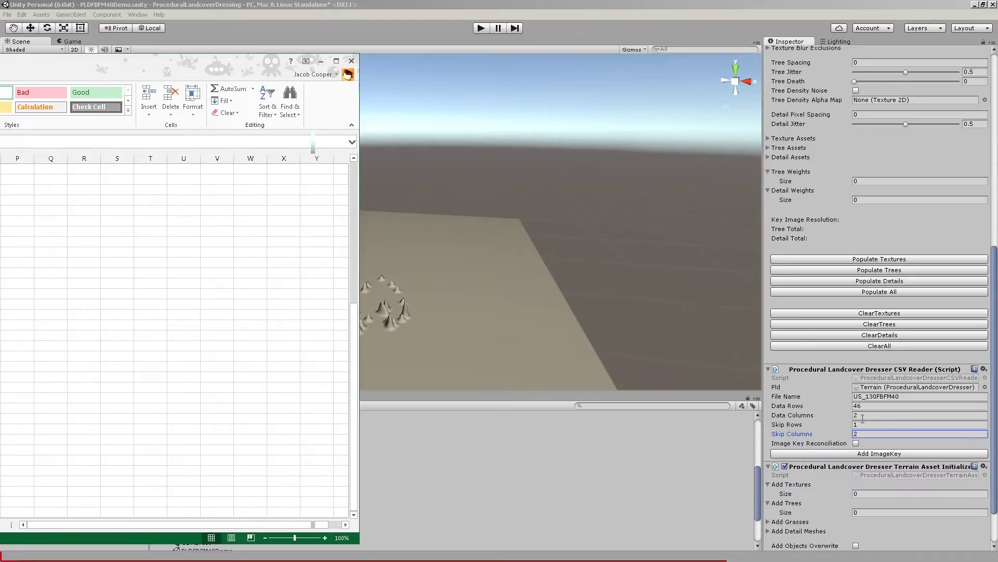
click(862, 415)
text(3)
Step: Enable Image Key Reconciliation on the CSV Reader and review the dresser's Landcover Image and Landcover Image Key settings
click(882, 424)
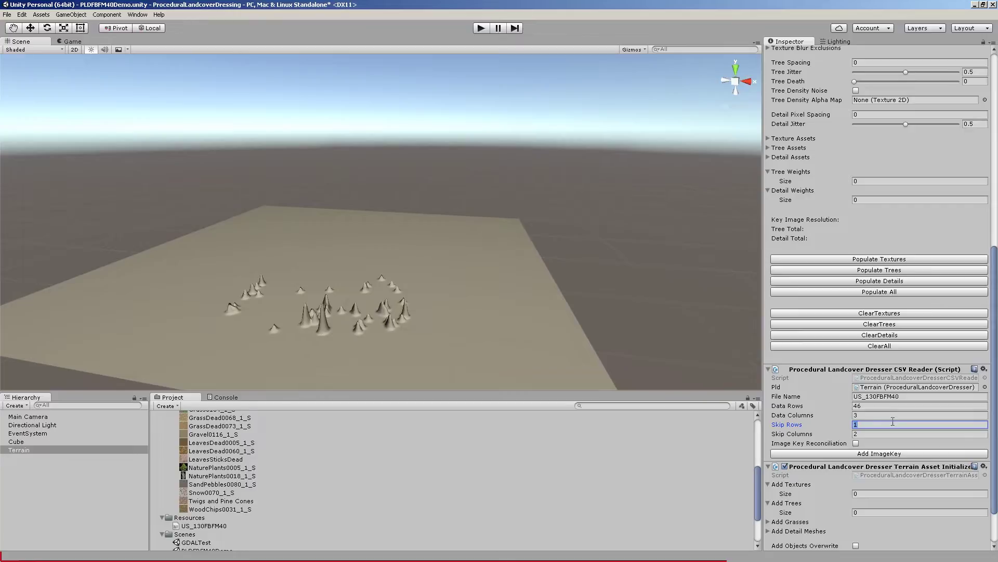
click(892, 434)
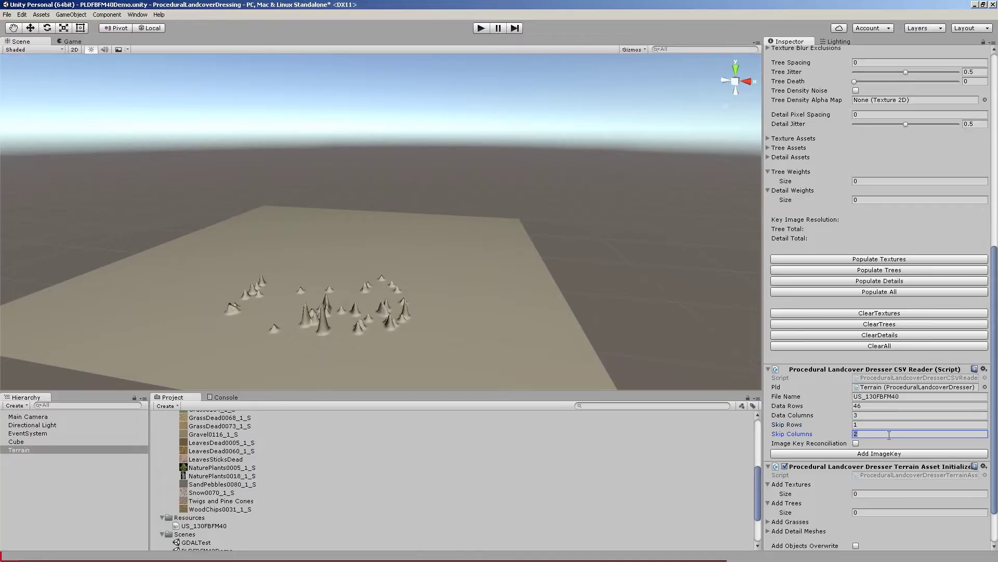
click(856, 444)
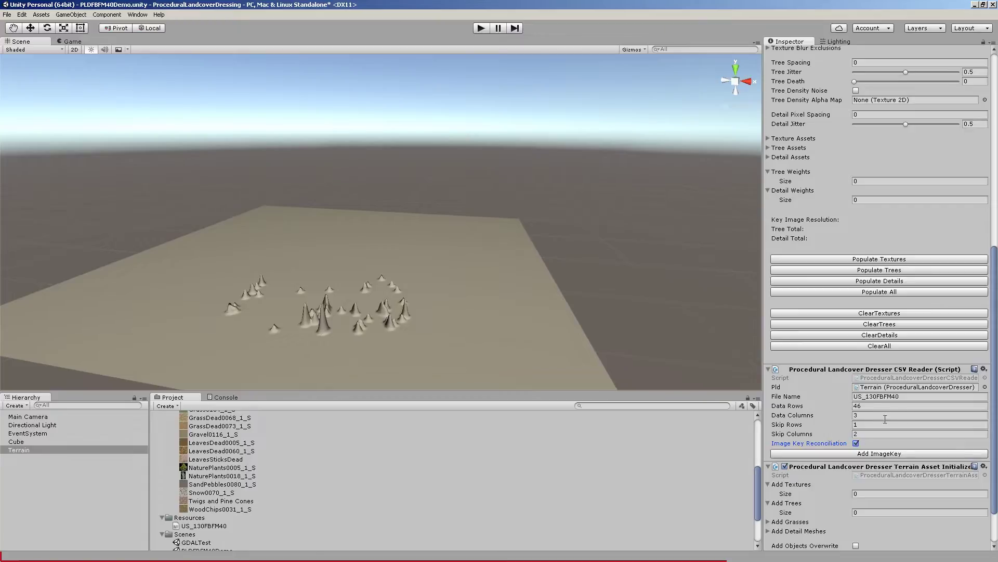
scroll(860, 445, up, 6)
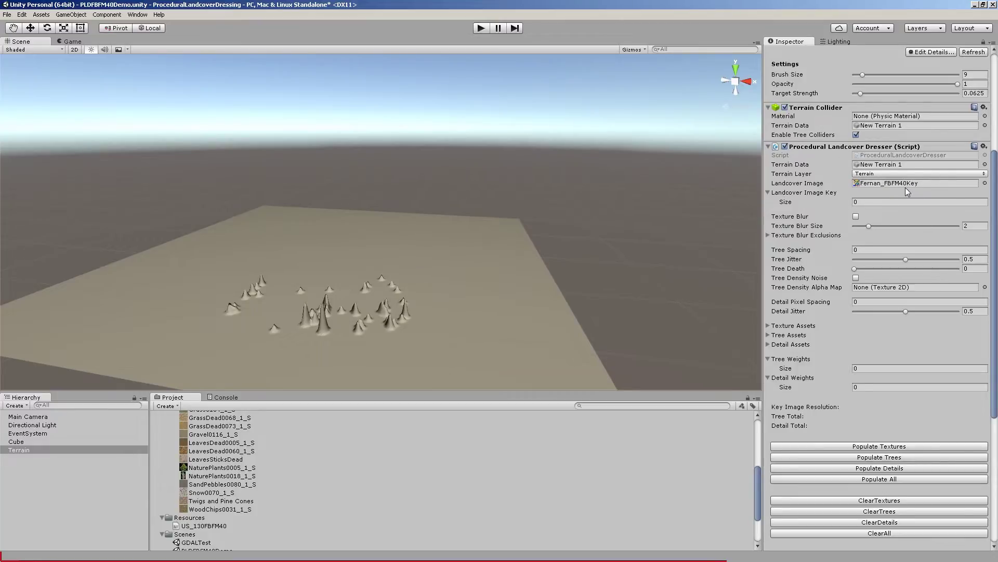
Step: Review the dresser's Landcover Image settings, then try to add the image key from the CSV Reader and check the Console
scroll(906, 187, down, 8)
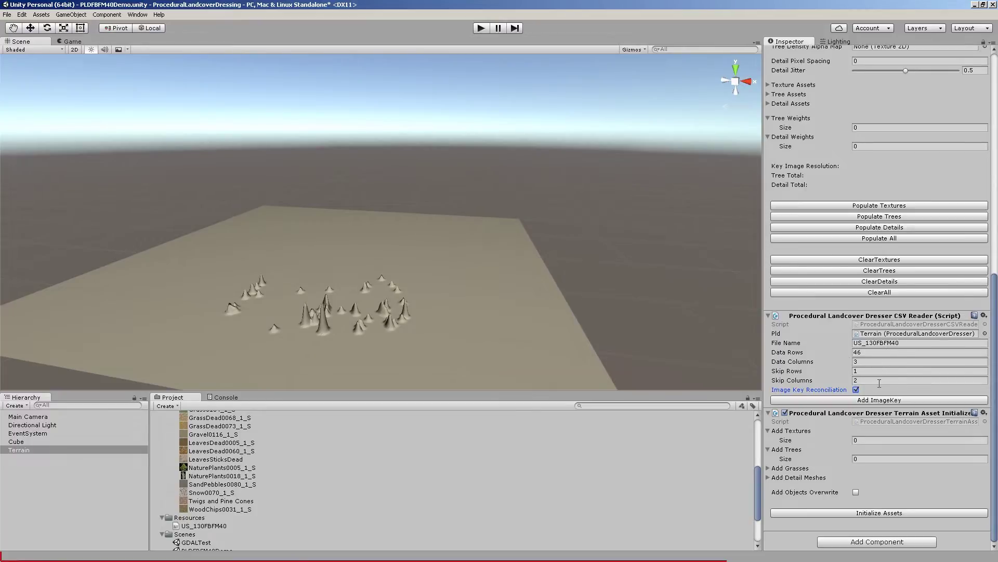
scroll(879, 385, up, 6)
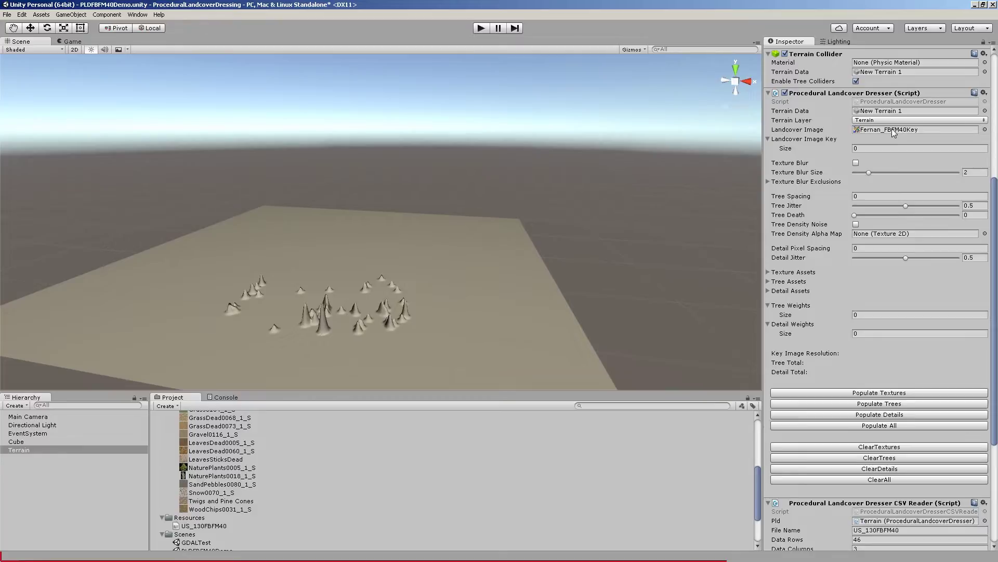
scroll(795, 348, down, 5)
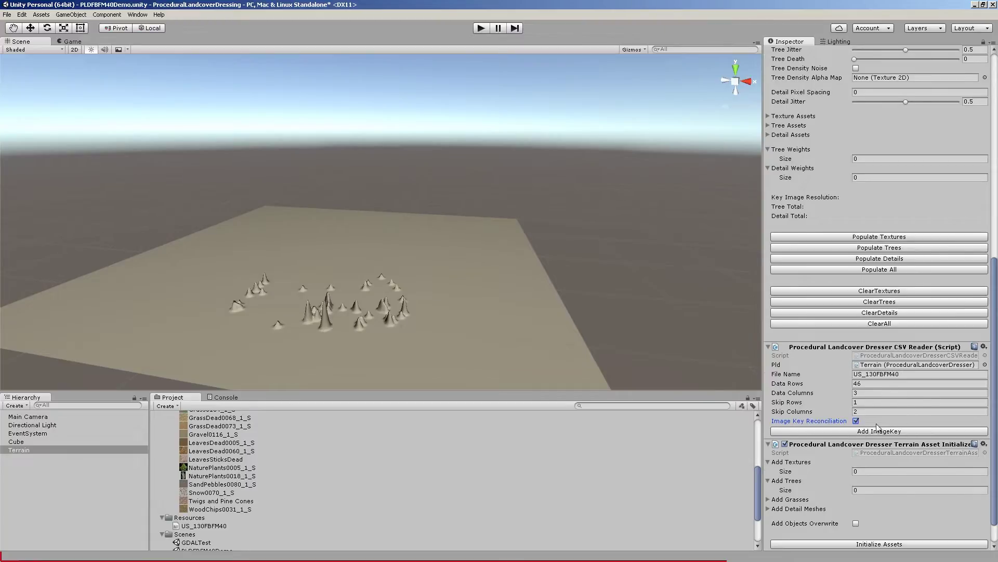
scroll(879, 428, up, 6)
scroll(887, 430, up, 4)
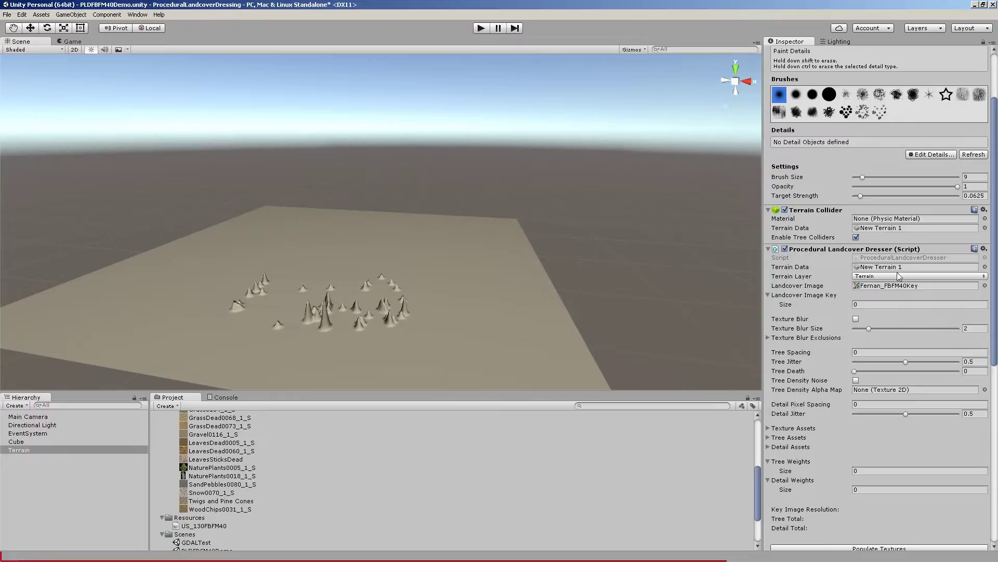
scroll(822, 369, down, 10)
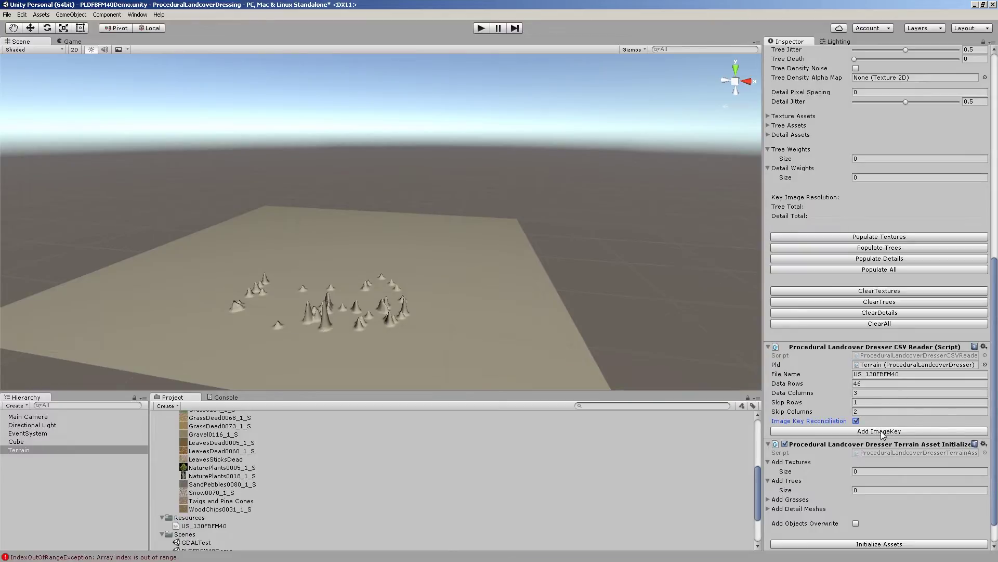
click(227, 397)
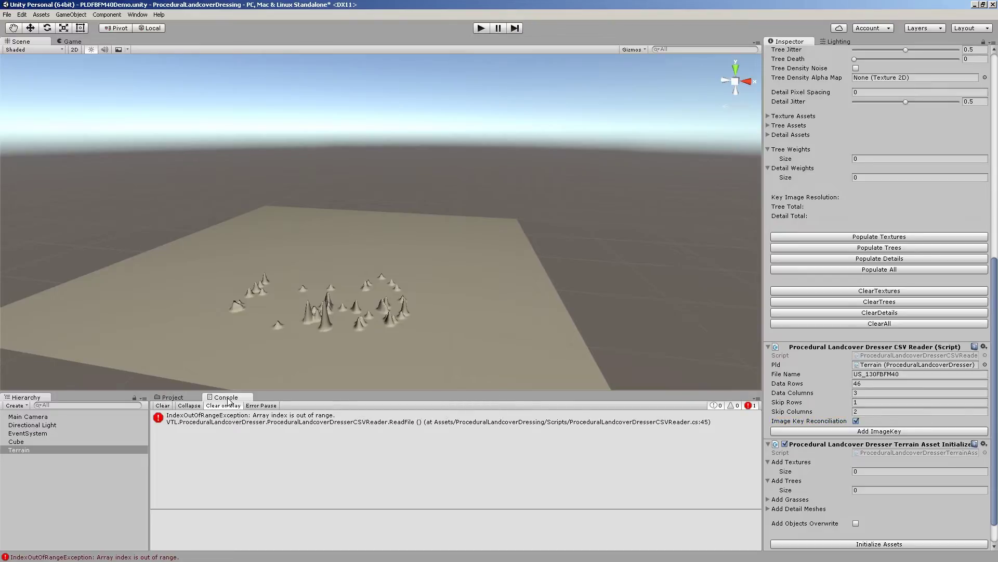
Step: Set the CSV Reader's Data Columns to 5 and Data Rows to 47, and add the image key
click(865, 394)
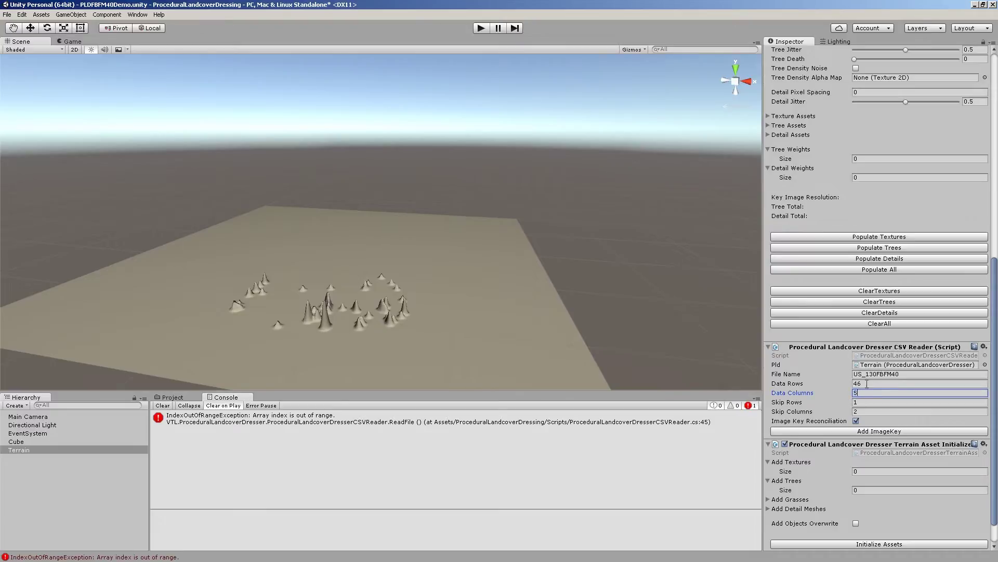
text(5)
click(872, 384)
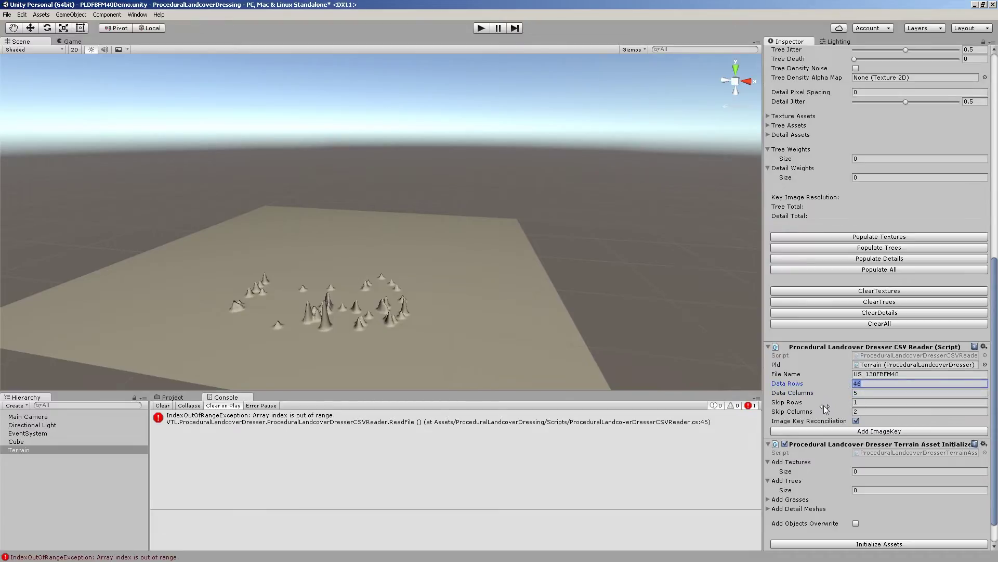
click(860, 383)
key(BackSpace)
text(7)
click(890, 432)
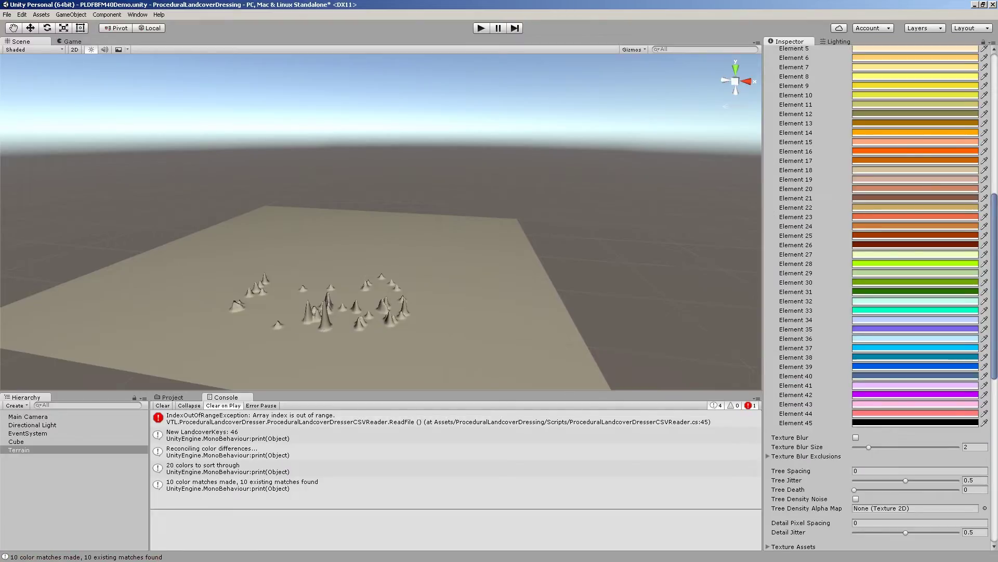
Step: Switch to Excel and examine the US_130FBFM40 sheet's header row and leading VALUE and FBFM40 columns against the import settings
drag(0, 58, 297, 69)
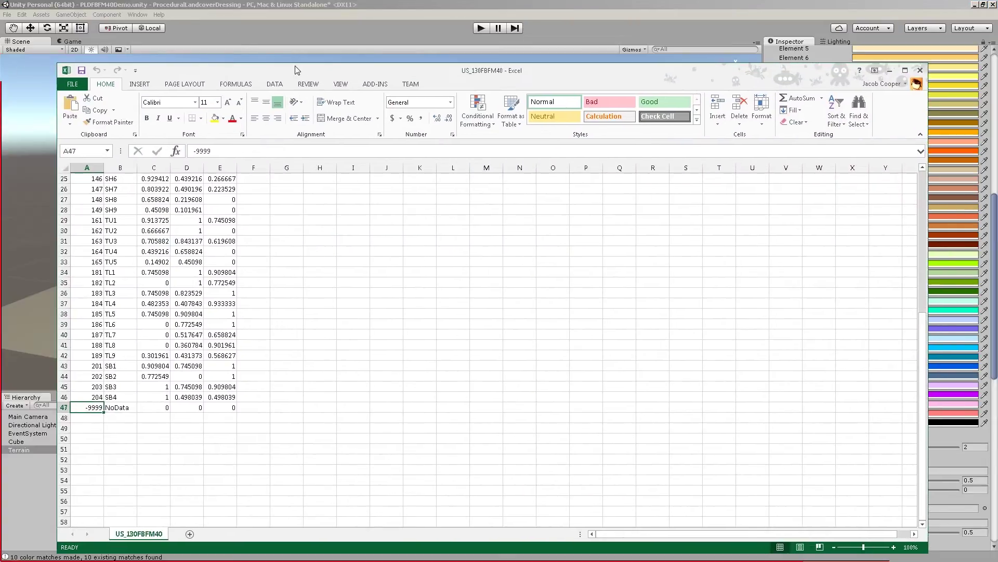
scroll(188, 348, up, 2)
drag(232, 470, 220, 193)
click(142, 229)
click(185, 240)
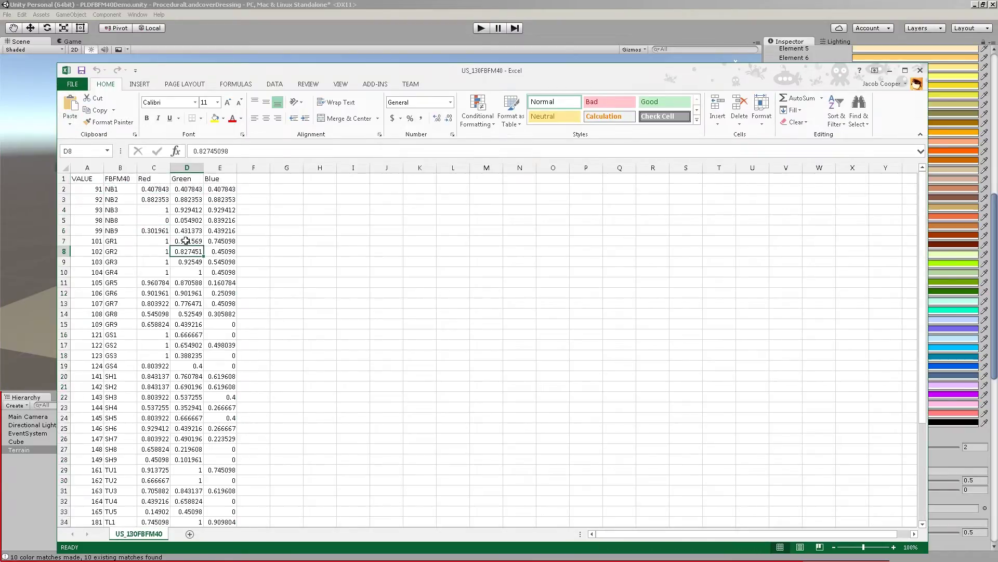
drag(79, 178, 126, 520)
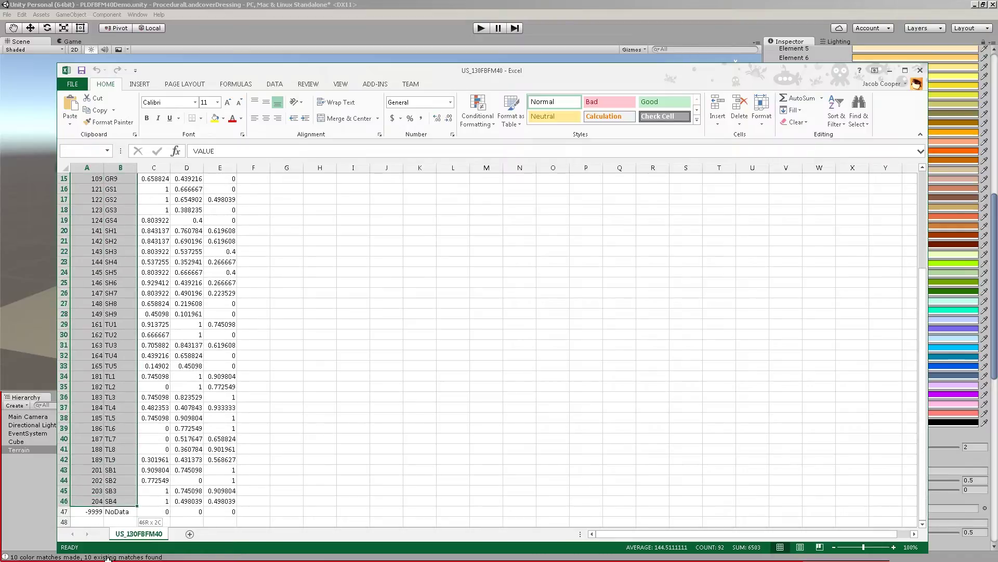
click(286, 427)
click(890, 70)
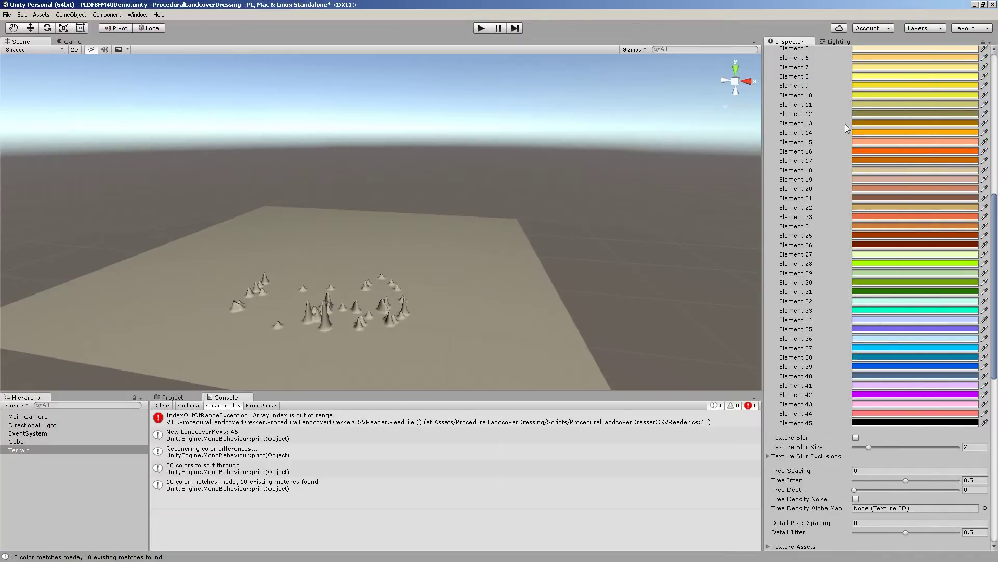
Step: Examine the imported Landcover Image Key colours, the project's texture files and the Terrain Asset Initializer's empty lists
scroll(869, 309, up, 8)
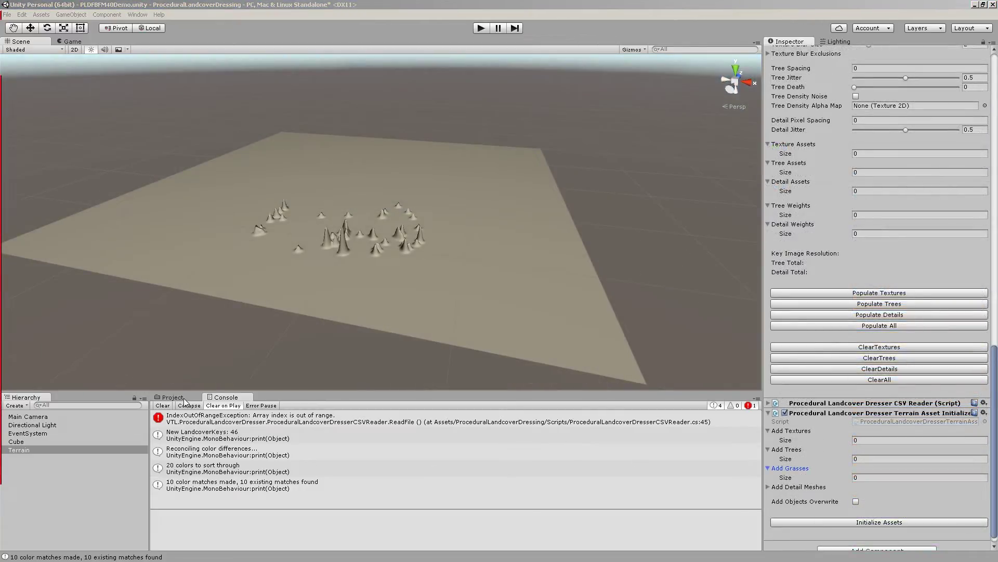
click(182, 401)
scroll(316, 486, up, 10)
scroll(316, 486, down, 3)
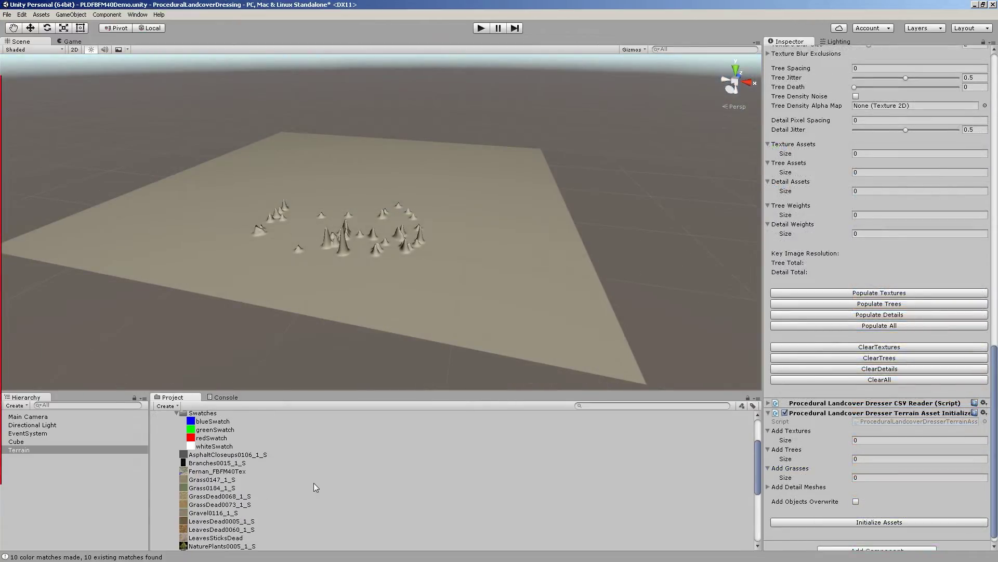
scroll(851, 214, up, 15)
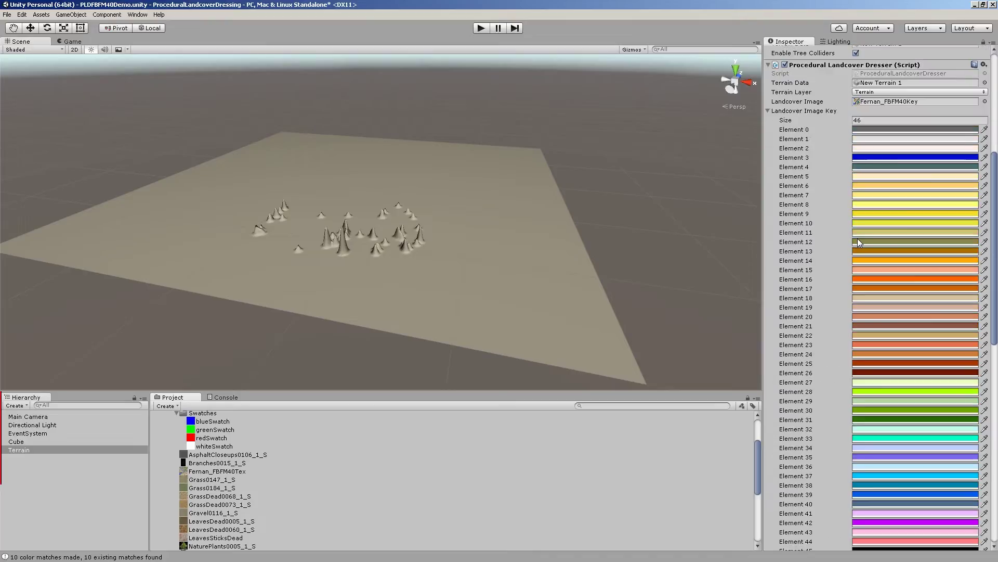
scroll(865, 240, up, 5)
scroll(819, 356, down, 20)
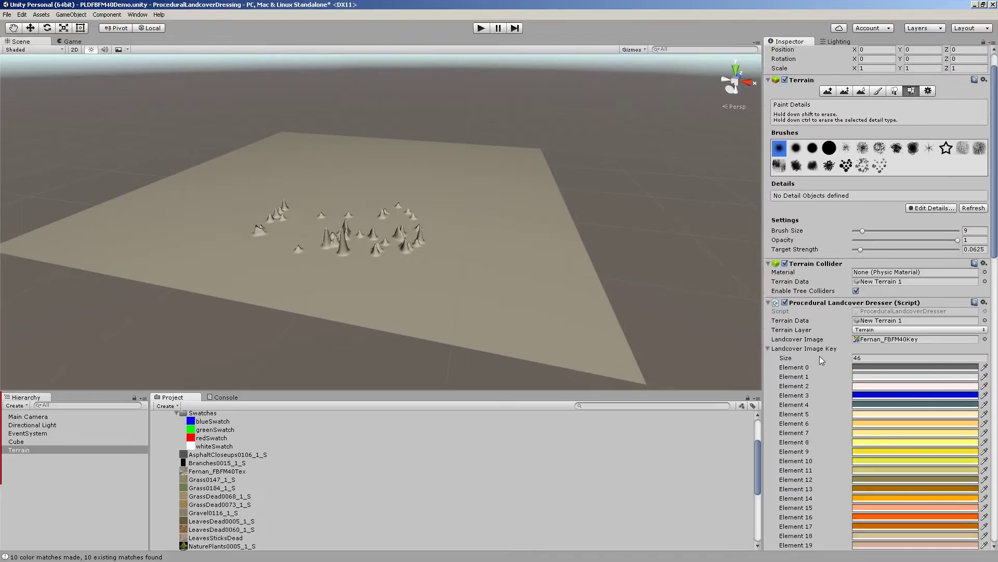
scroll(822, 387, down, 3)
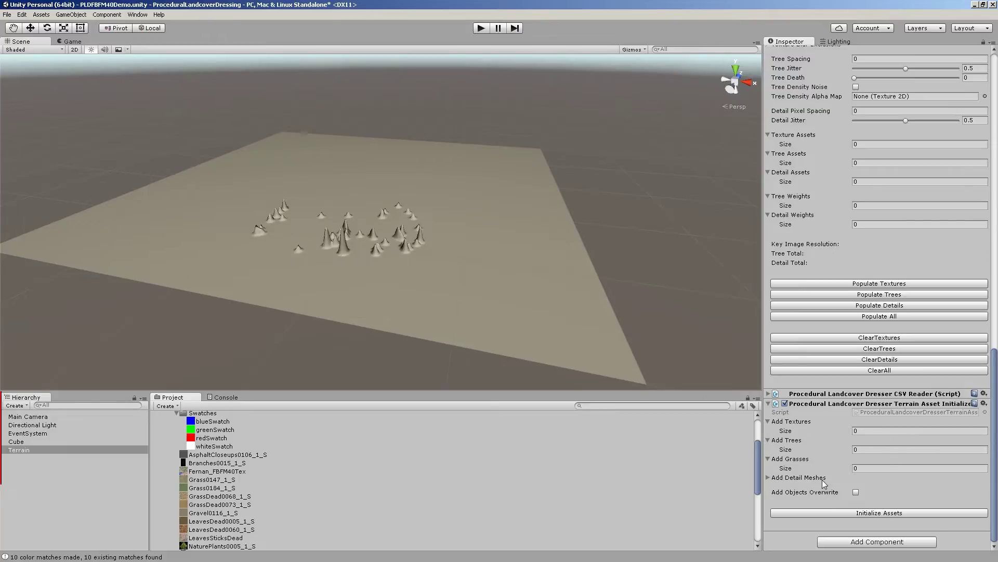
Step: Add blueSwatch, redSwatch and Grass0184_1_S to the Terrain Asset Initializer's Add Textures list
click(223, 420)
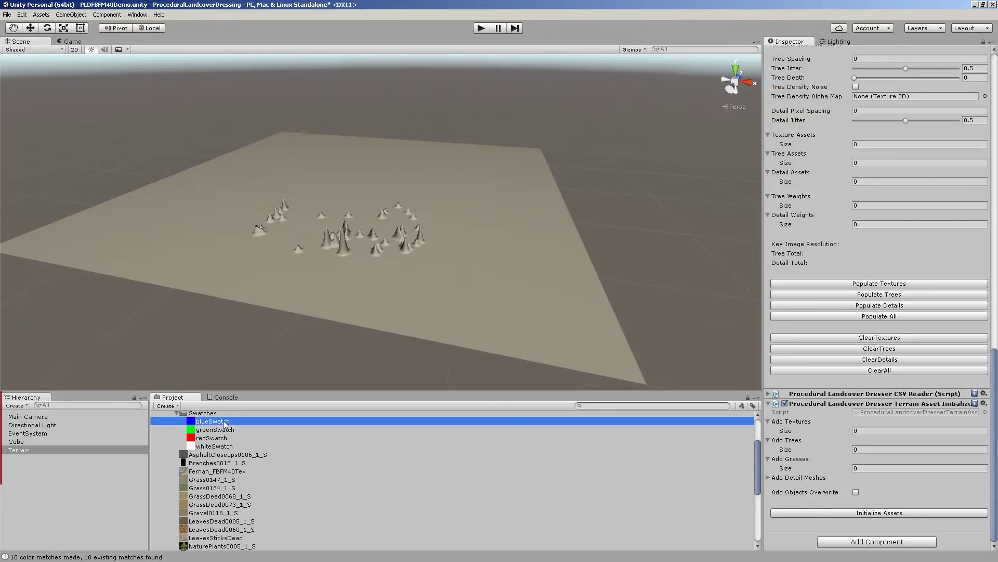
drag(225, 424, 783, 423)
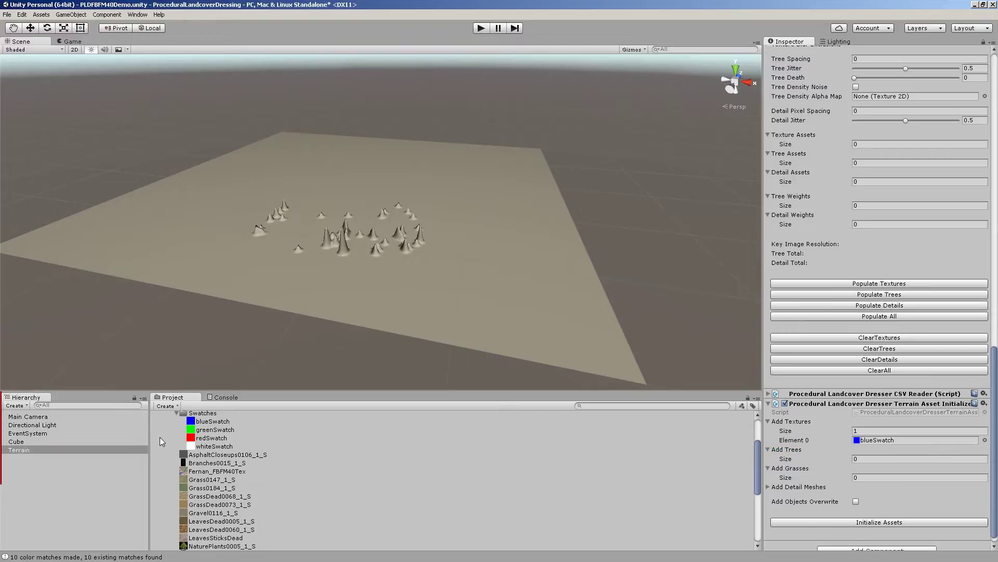
drag(208, 438, 801, 424)
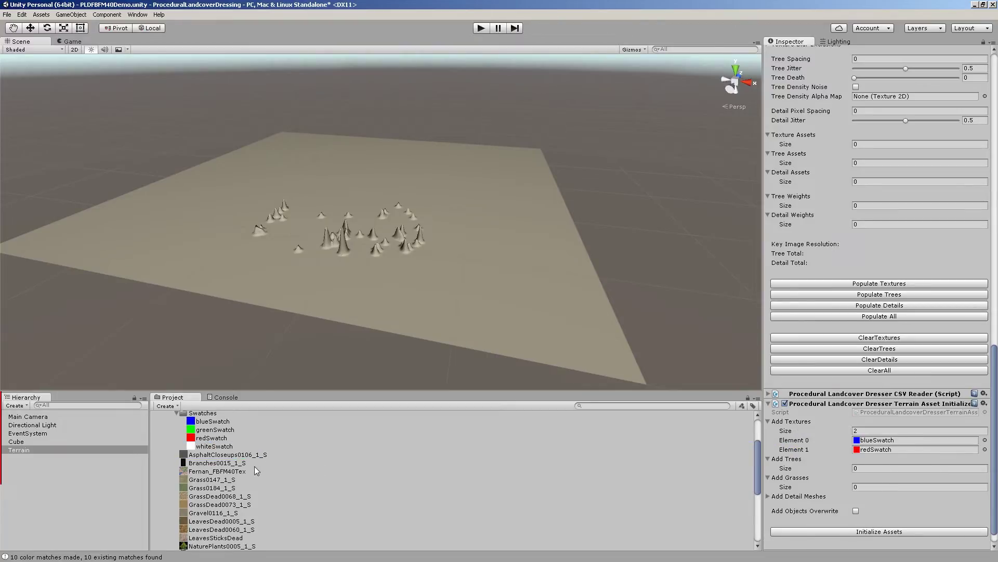
scroll(252, 487, down, 2)
drag(224, 458, 802, 426)
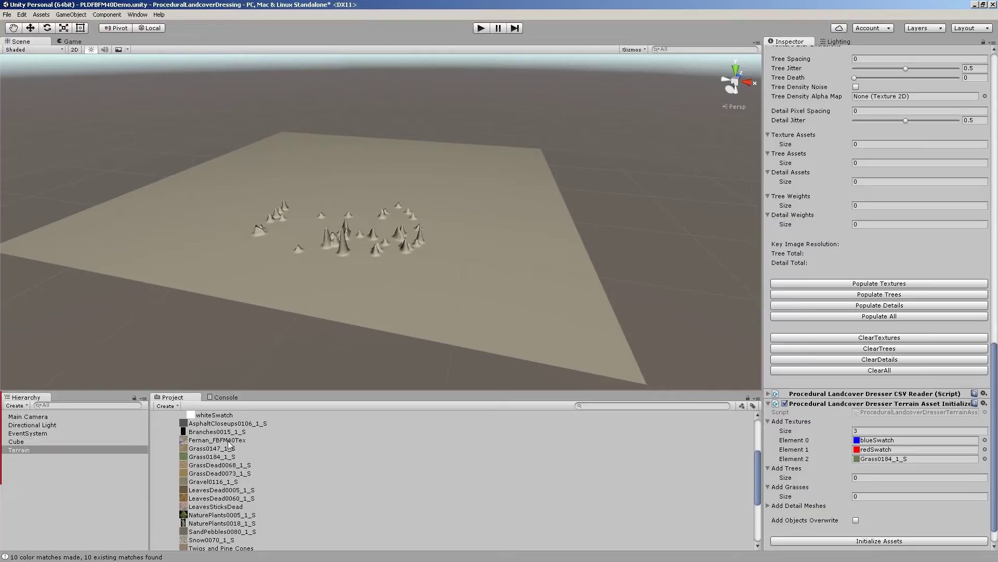
Step: In Add Textures, assign Fernan_FBFM40Tex to Element 0 and blueSwatch to Element 2, and append Grass0184_1_S as Element 3
drag(228, 440, 900, 441)
scroll(260, 473, up, 5)
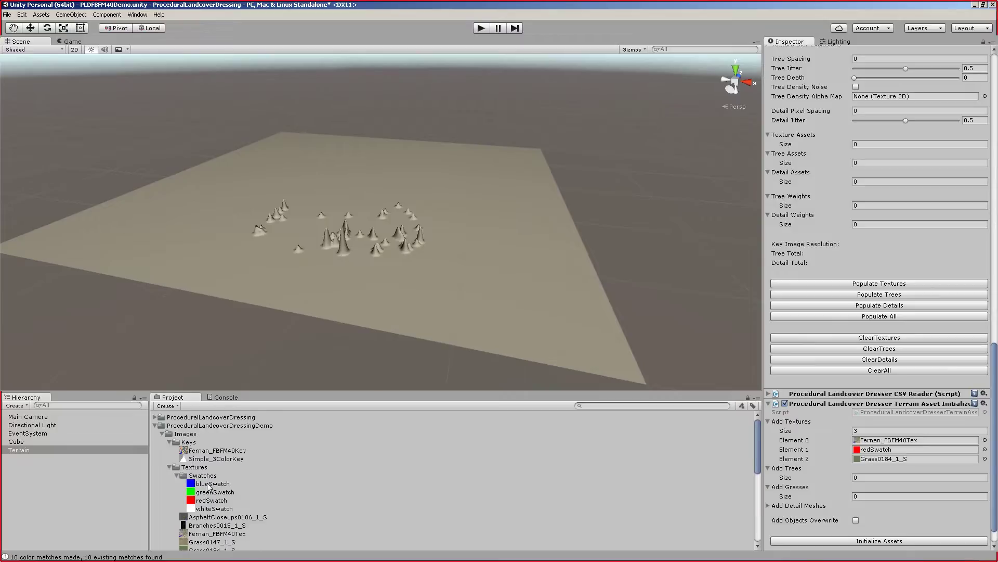
drag(211, 484, 910, 460)
scroll(187, 494, down, 3)
drag(187, 489, 804, 425)
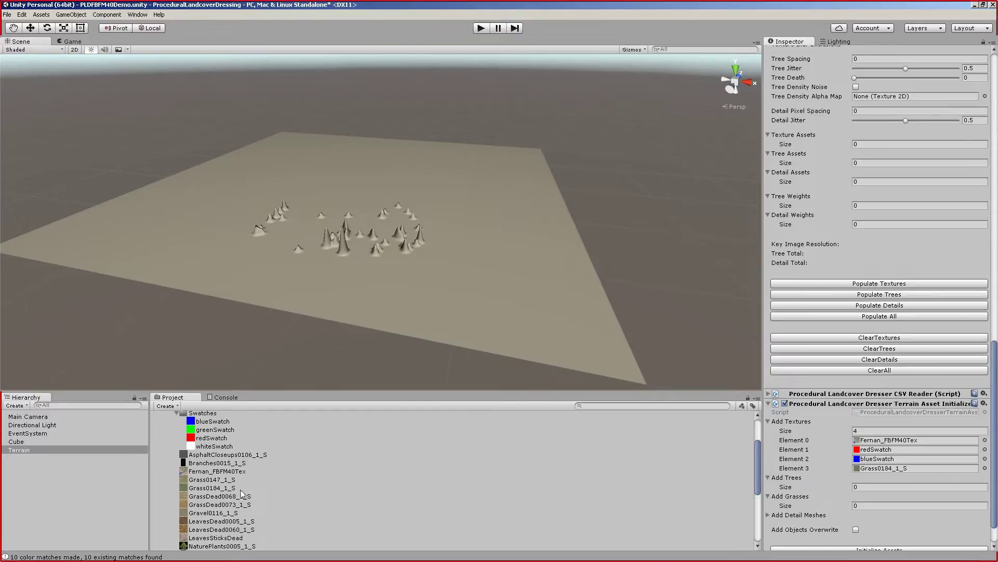
Step: Add Fernan_FBFM40Tex as the terrain's first paint texture, using it as the albedo map
scroll(242, 489, down, 3)
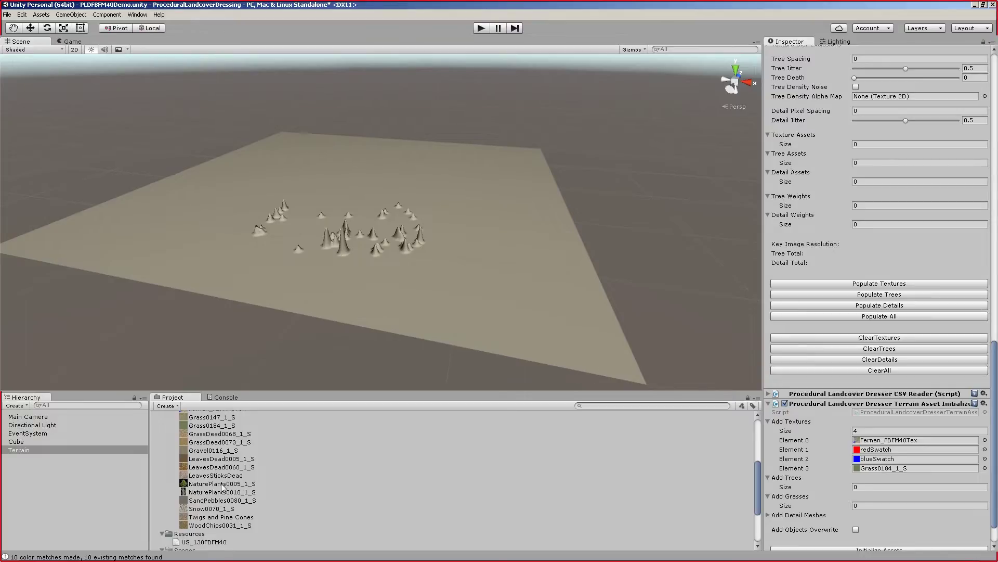
scroll(888, 181, up, 15)
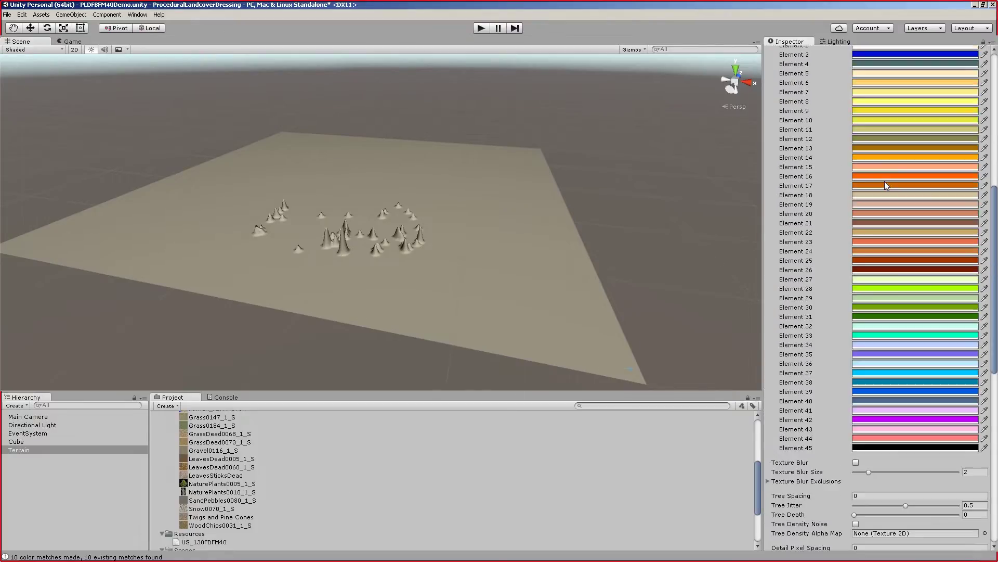
scroll(878, 182, up, 5)
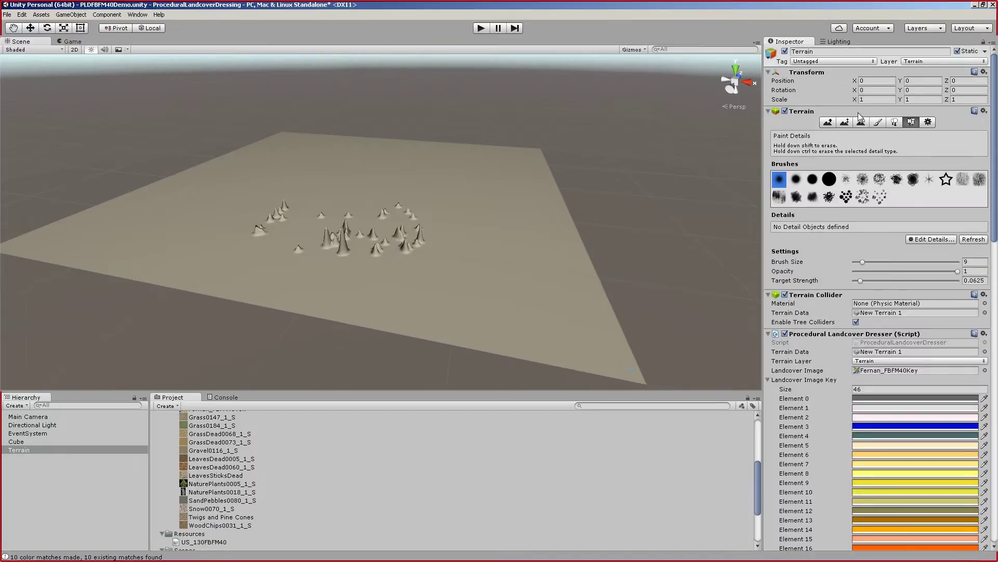
click(877, 123)
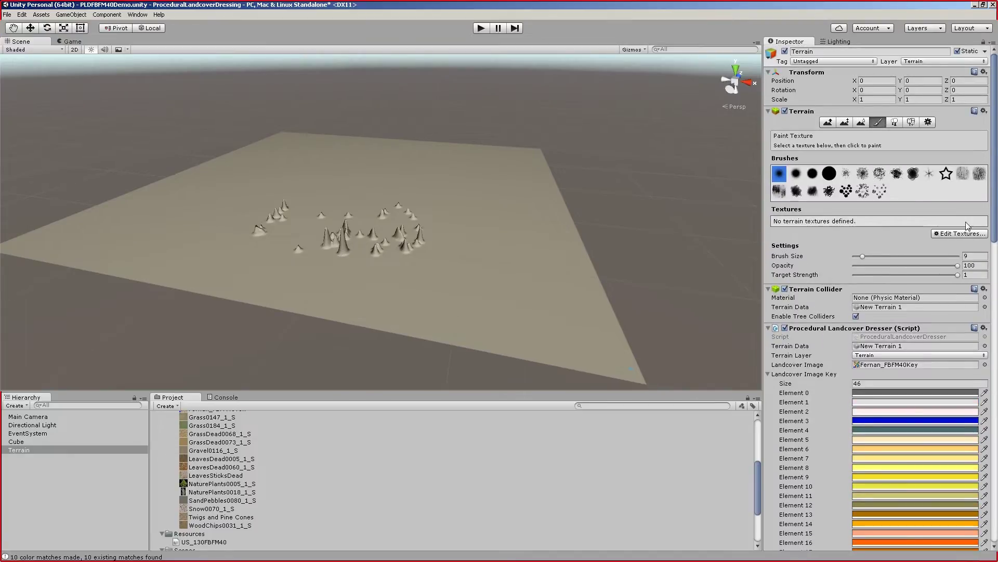
click(950, 234)
click(952, 241)
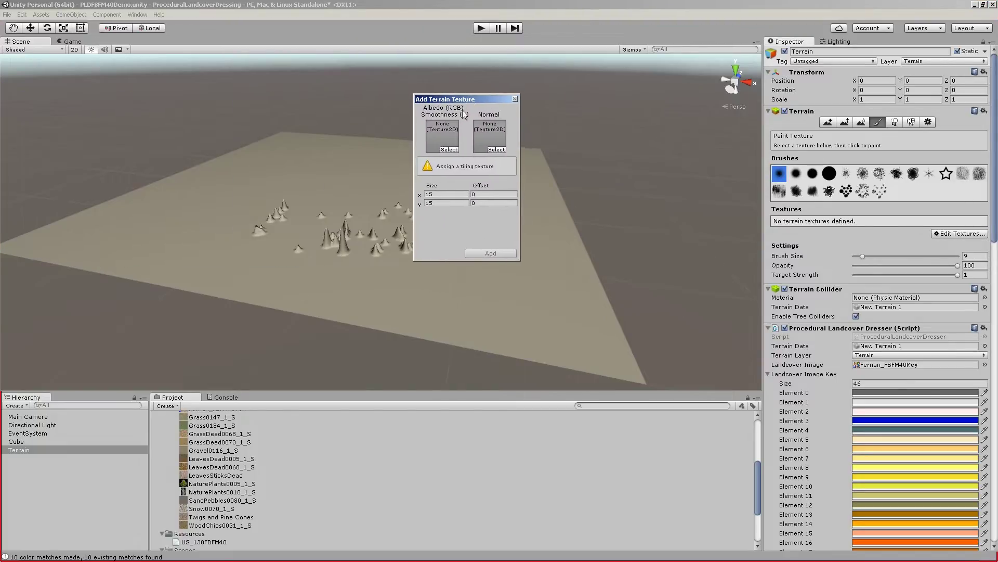
click(301, 492)
scroll(306, 493, up, 2)
scroll(296, 493, up, 3)
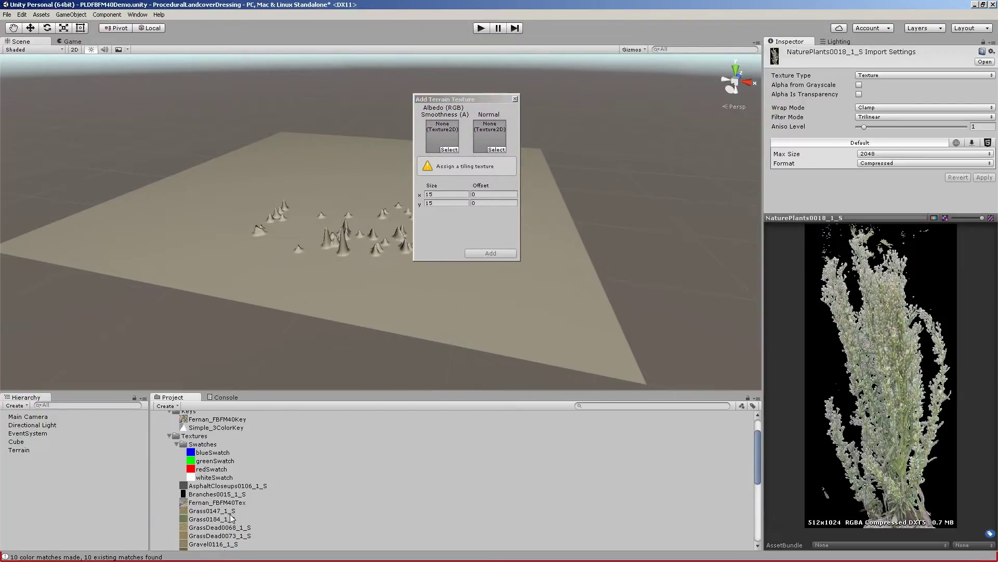
drag(222, 503, 442, 137)
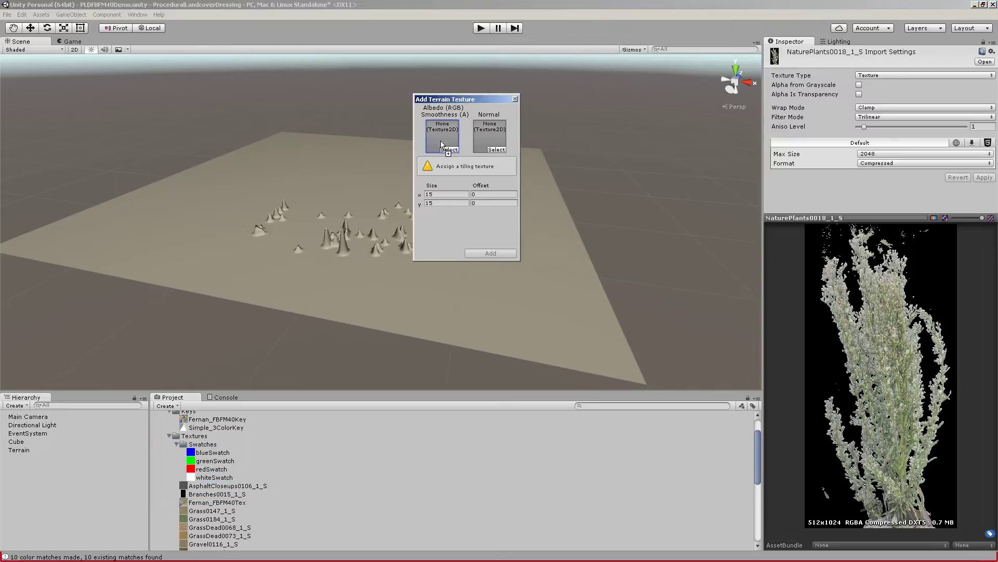
click(491, 253)
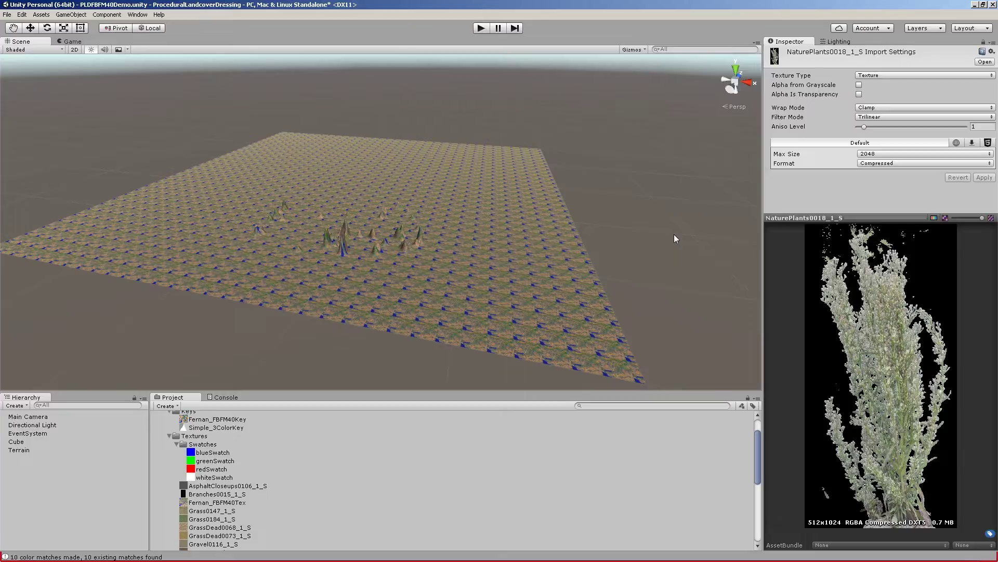
Step: Set the tiling size of the terrain's Fernan_FBFM40Tex paint texture to 500 by 500 and apply it
click(33, 450)
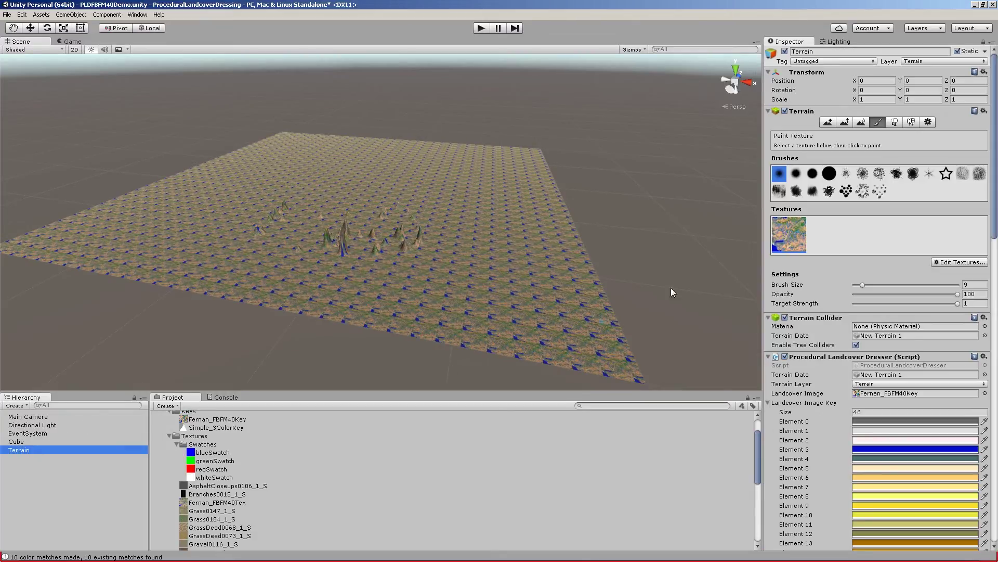
click(960, 262)
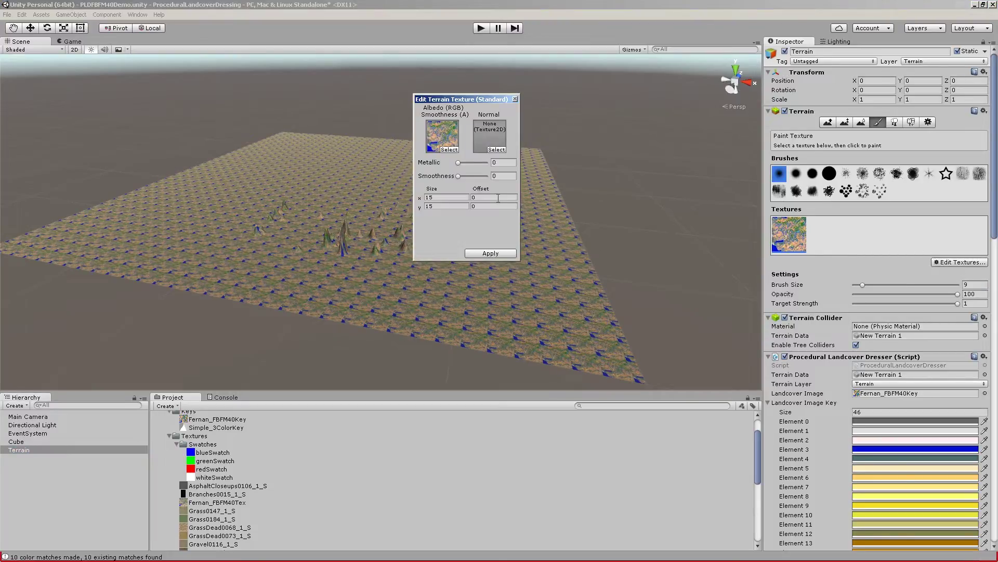
click(436, 197)
text(500)
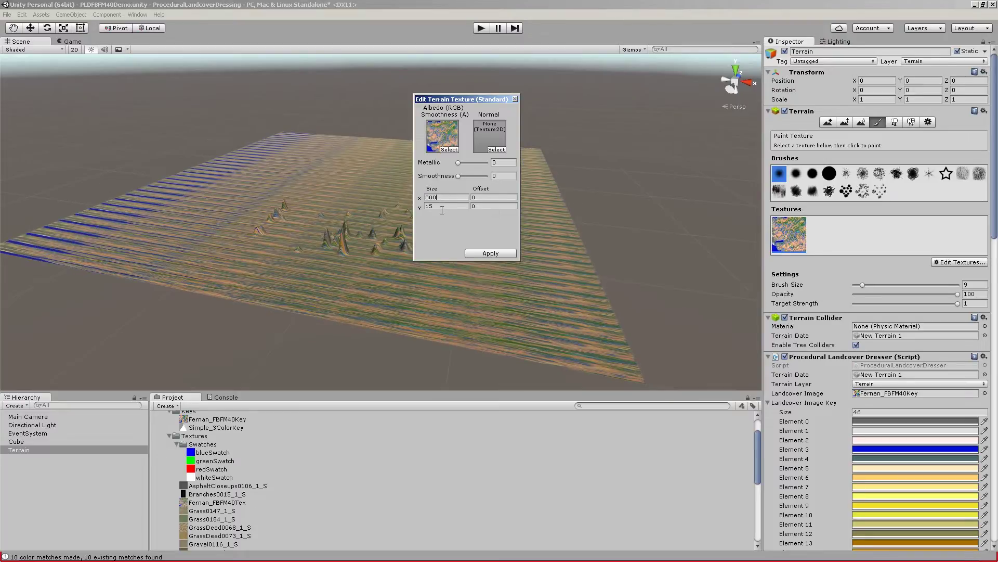
key(Tab)
text(500)
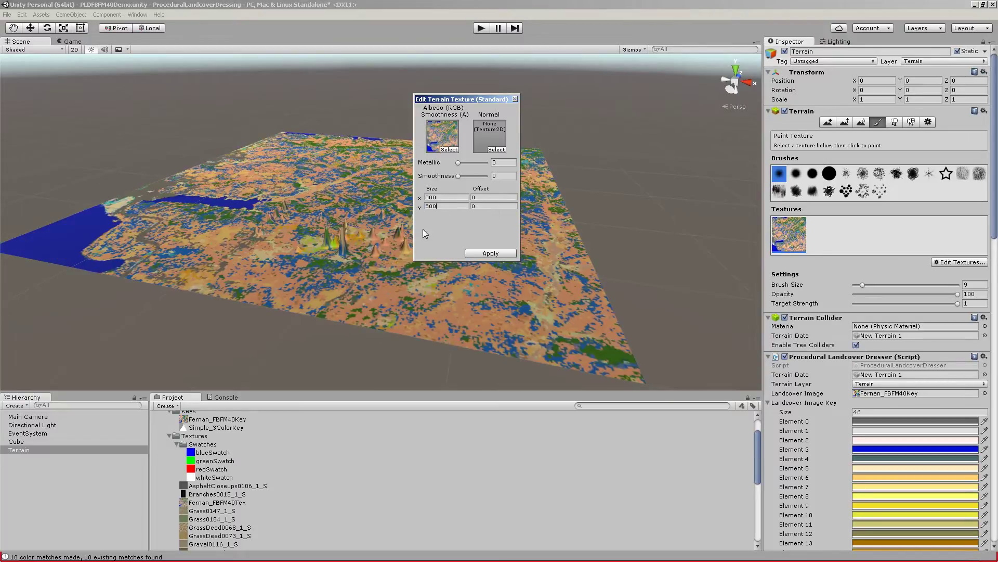
click(497, 254)
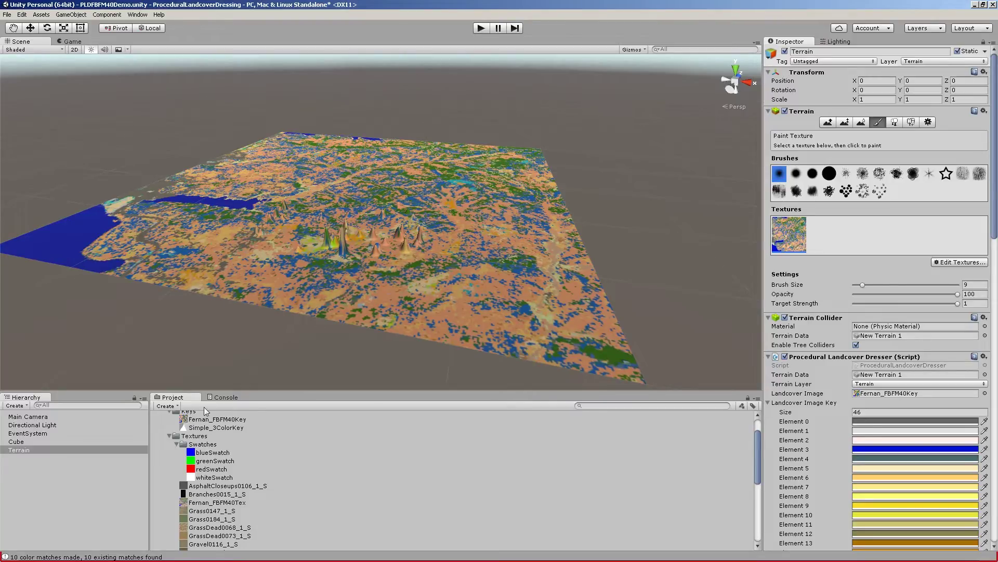
Step: Compare the terrain's paint textures and Landcover Image Key with the Terrain Asset Initializer's Add Textures, Add Trees and Add Grasses lists
scroll(839, 214, down, 15)
scroll(838, 213, down, 15)
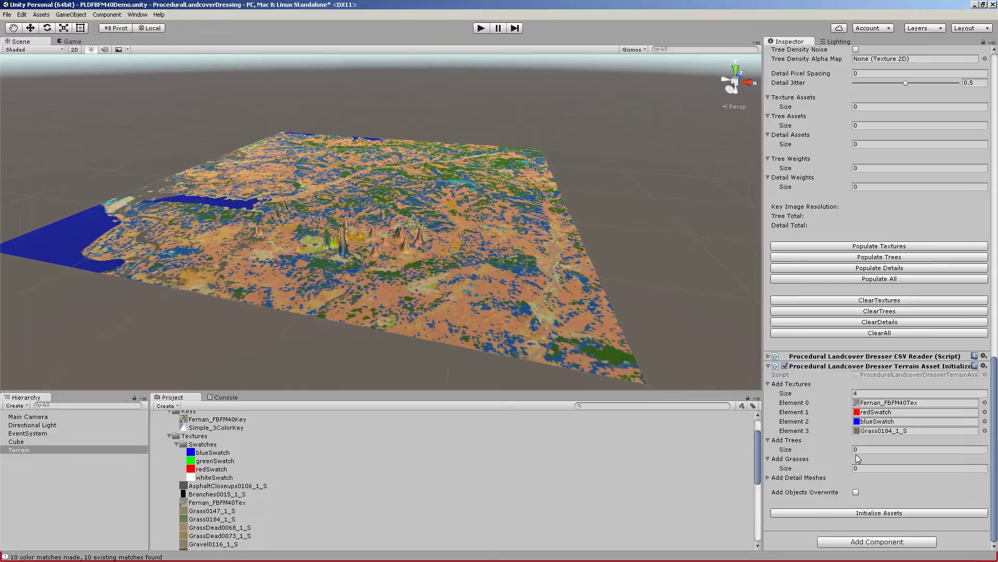
scroll(839, 435, up, 20)
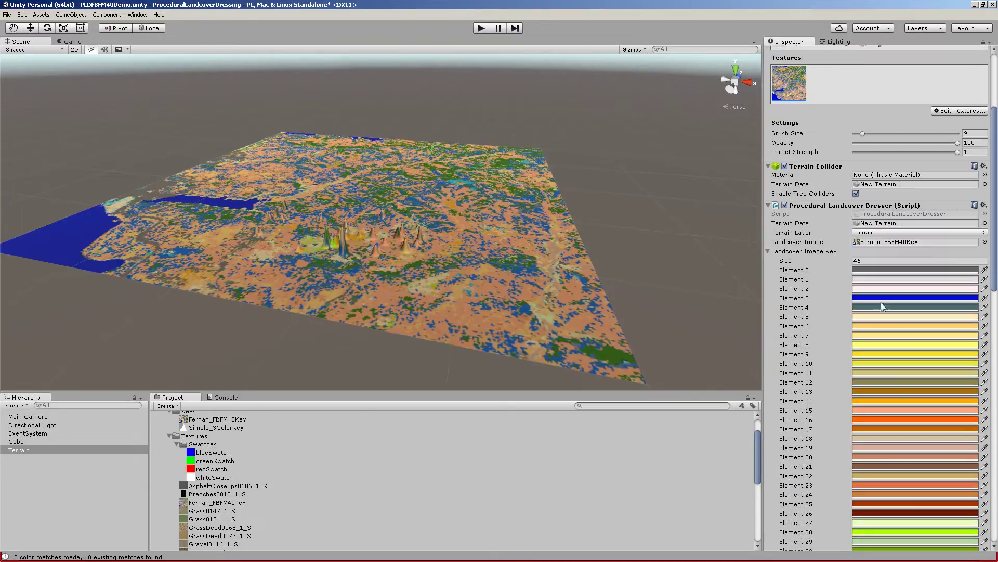
scroll(913, 364, up, 5)
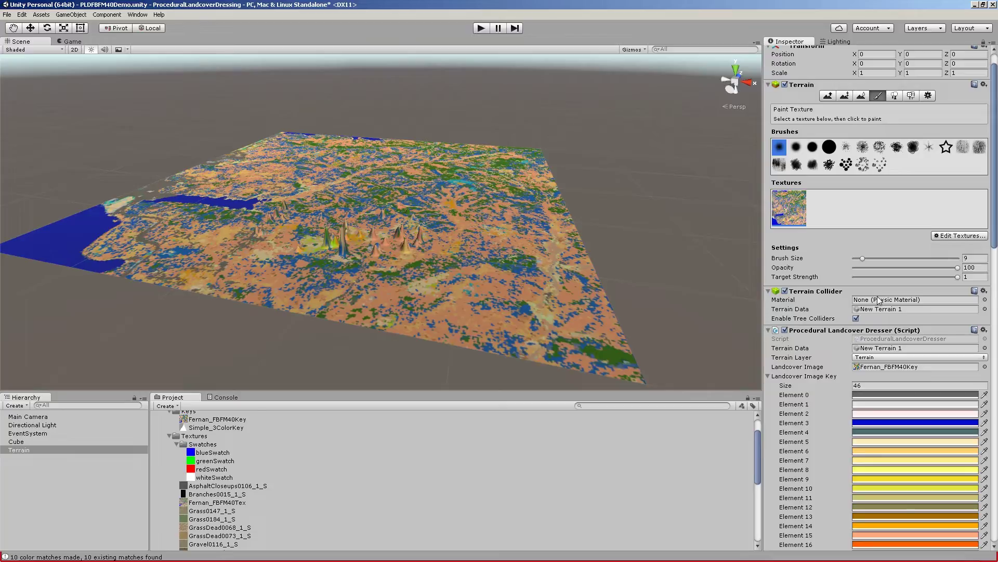
scroll(878, 299, down, 20)
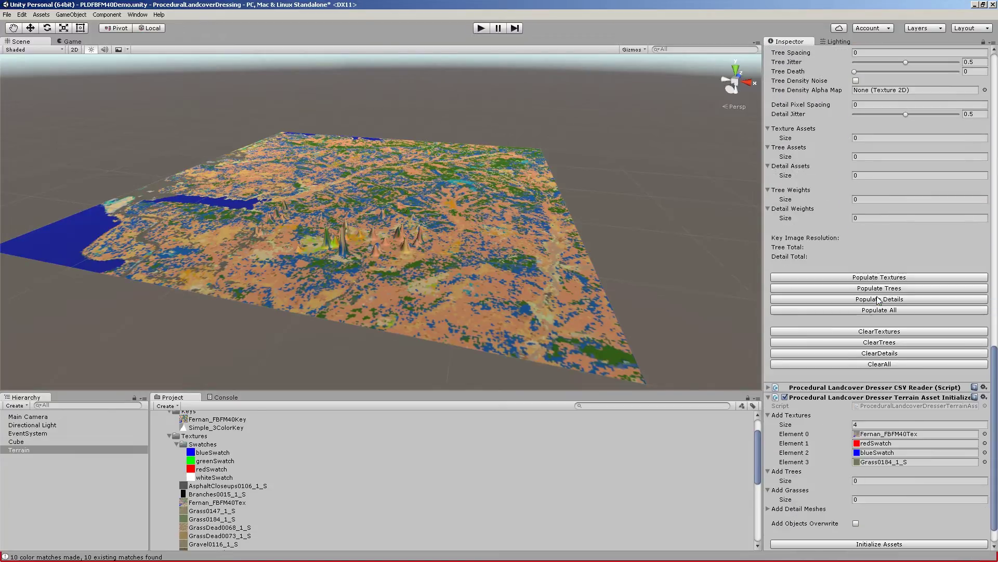
scroll(878, 300, down, 3)
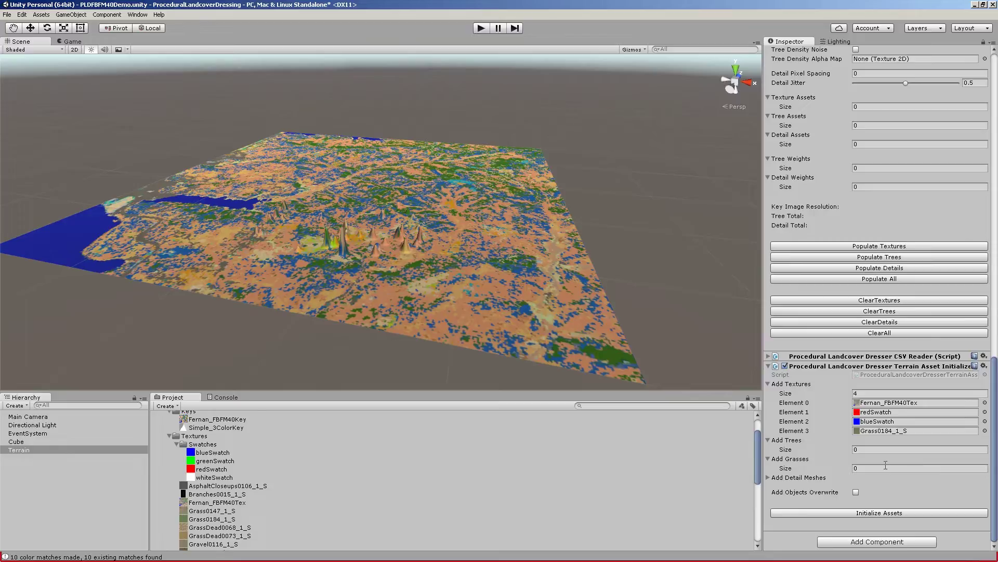
scroll(885, 466, up, 15)
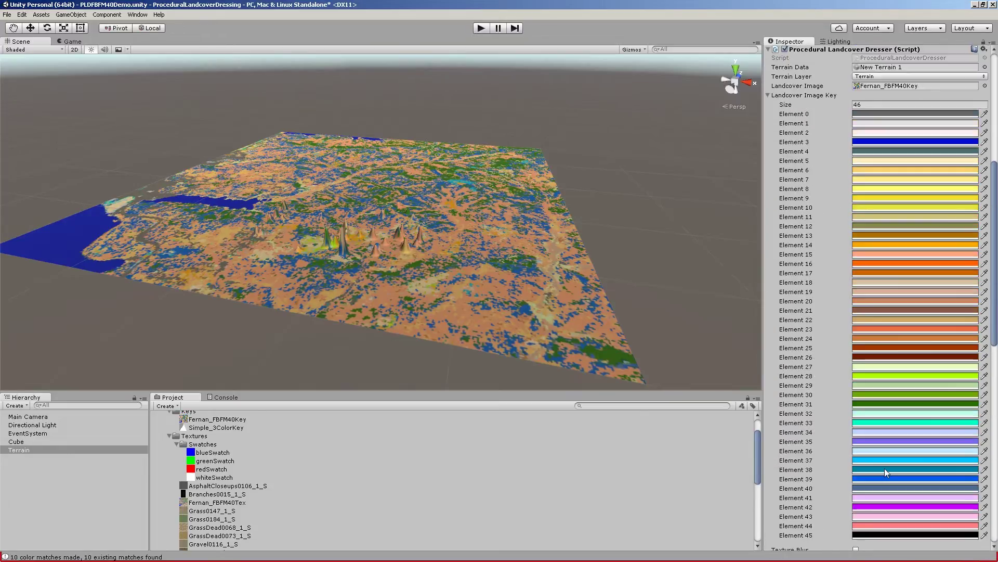
scroll(840, 89, up, 5)
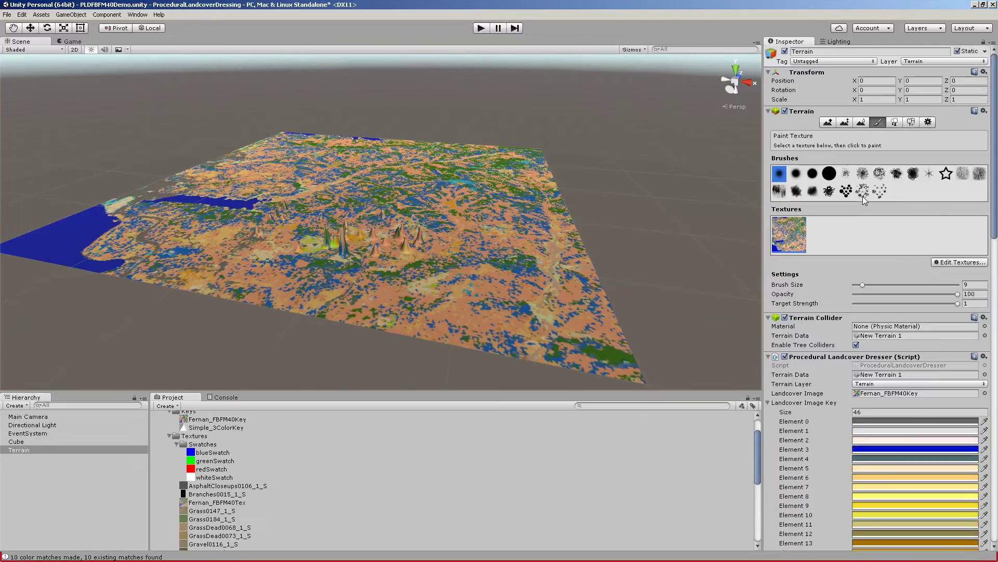
Step: Check the tiling size and offset settings of the terrain's Fernan_FBFM40Tex paint texture without changing them
click(894, 122)
click(878, 124)
click(956, 262)
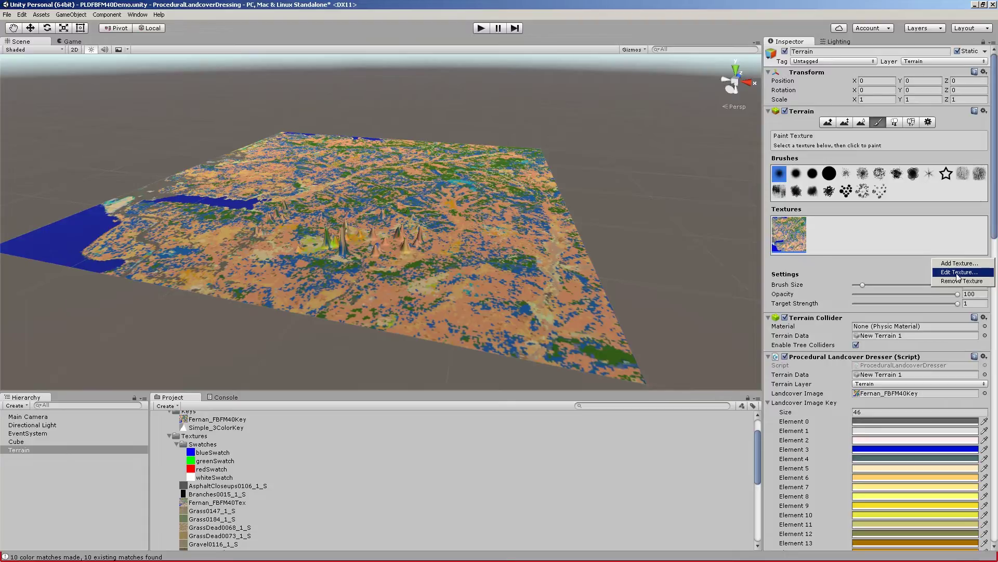
click(959, 272)
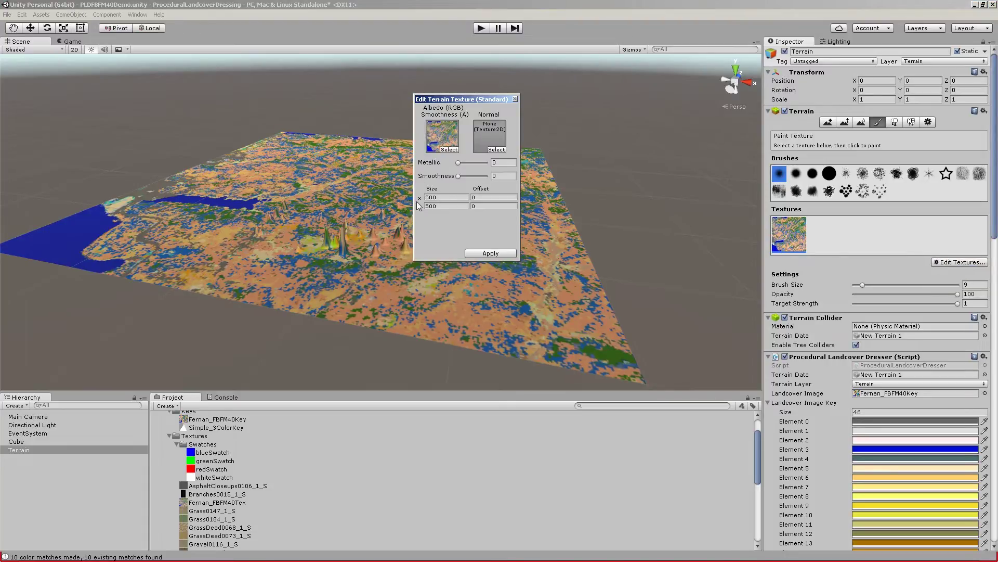
click(515, 99)
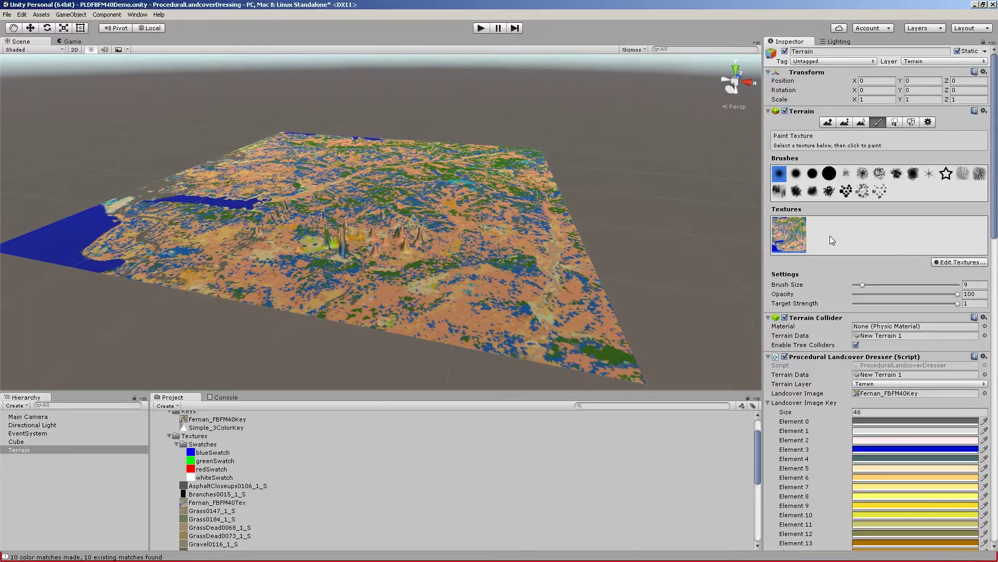
Step: Review the Procedural Landcover Dresser settings and Terrain Asset Initializer lists against the terrain's existing paint texture and its texture editing options
scroll(888, 234, down, 20)
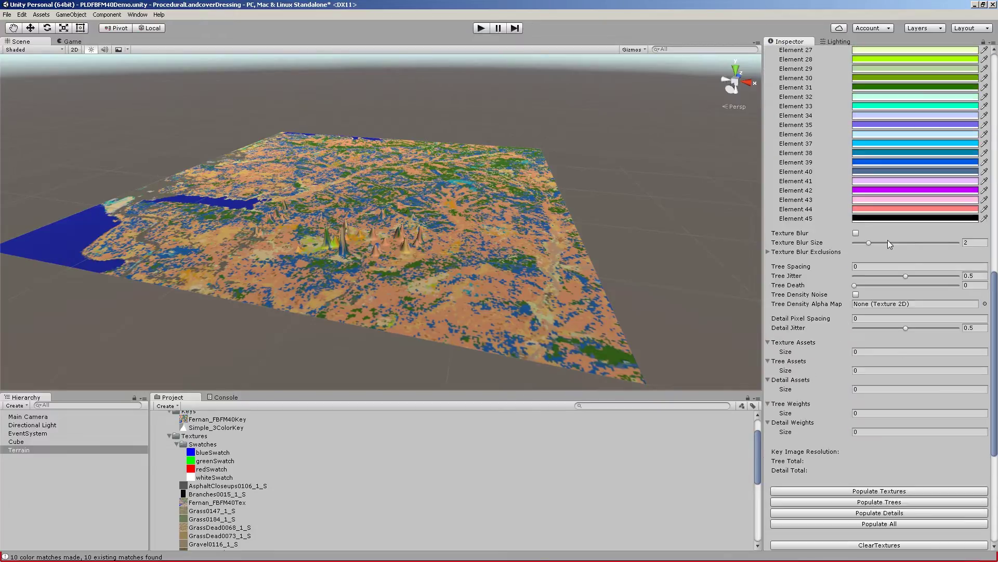
scroll(888, 243, down, 8)
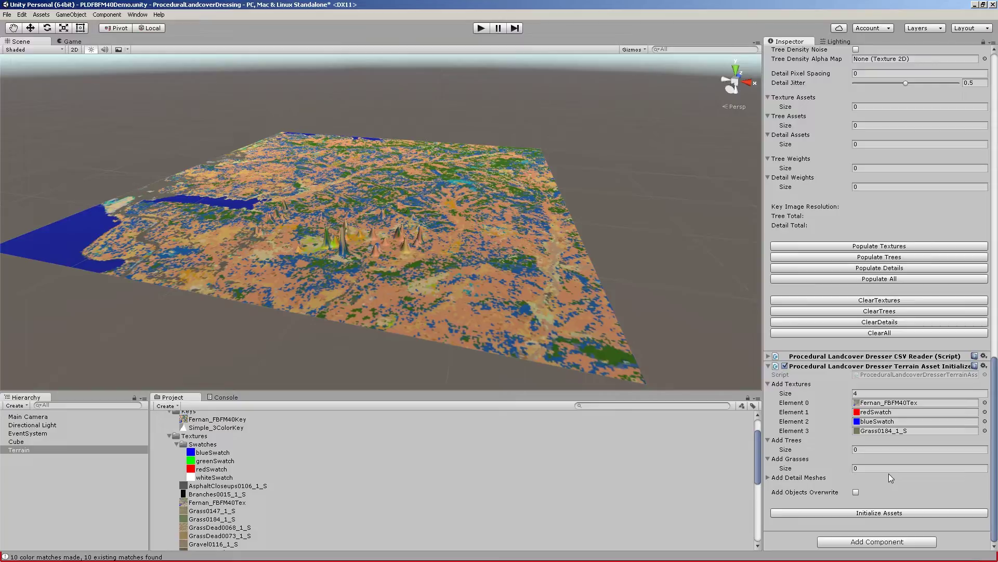
scroll(885, 491, up, 20)
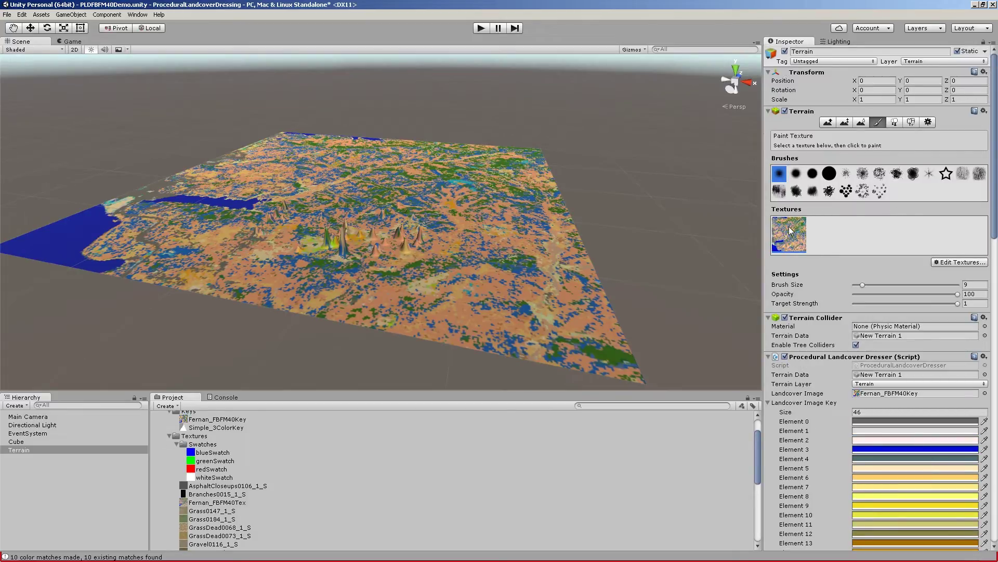
scroll(826, 242, down, 20)
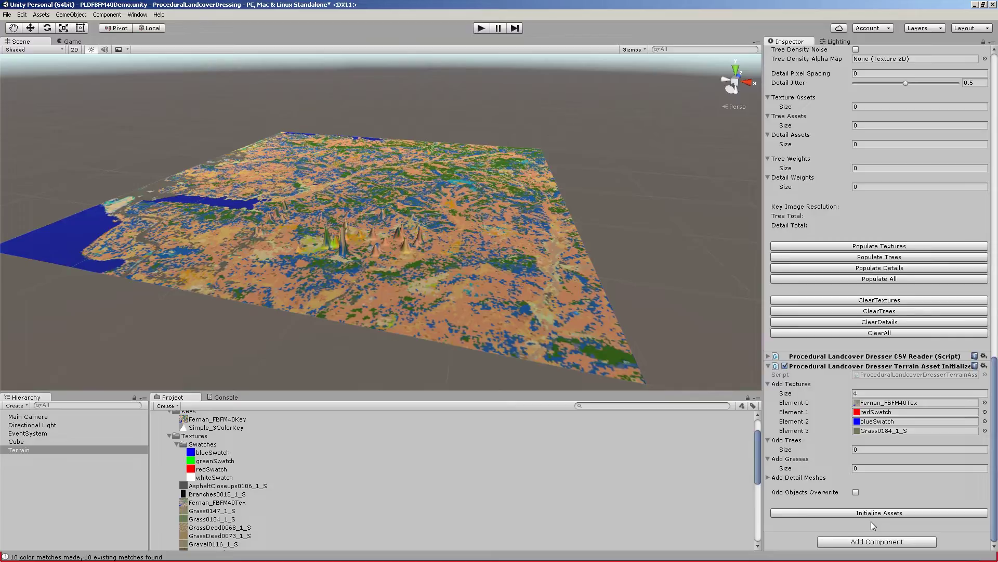
scroll(900, 407, up, 15)
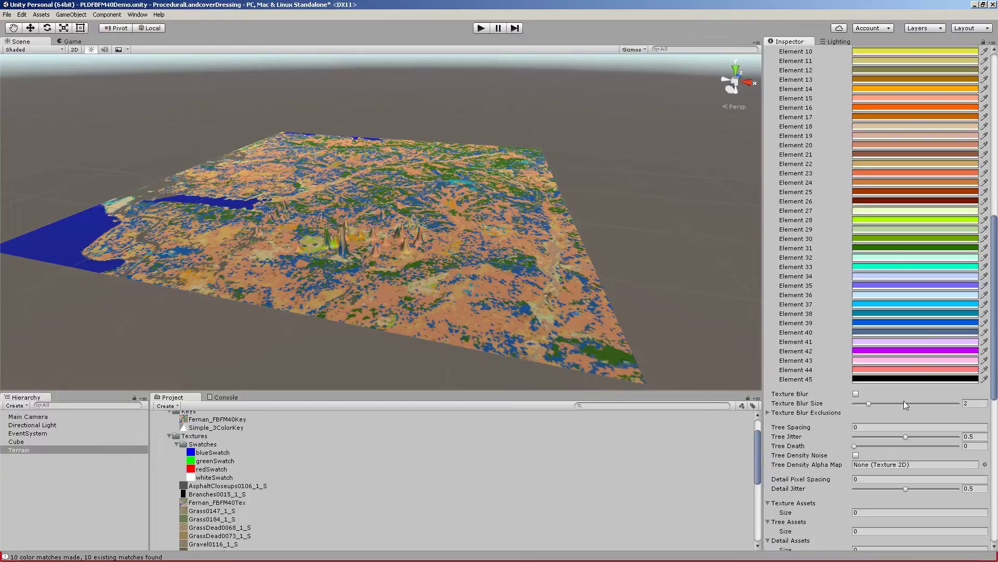
scroll(904, 400, up, 12)
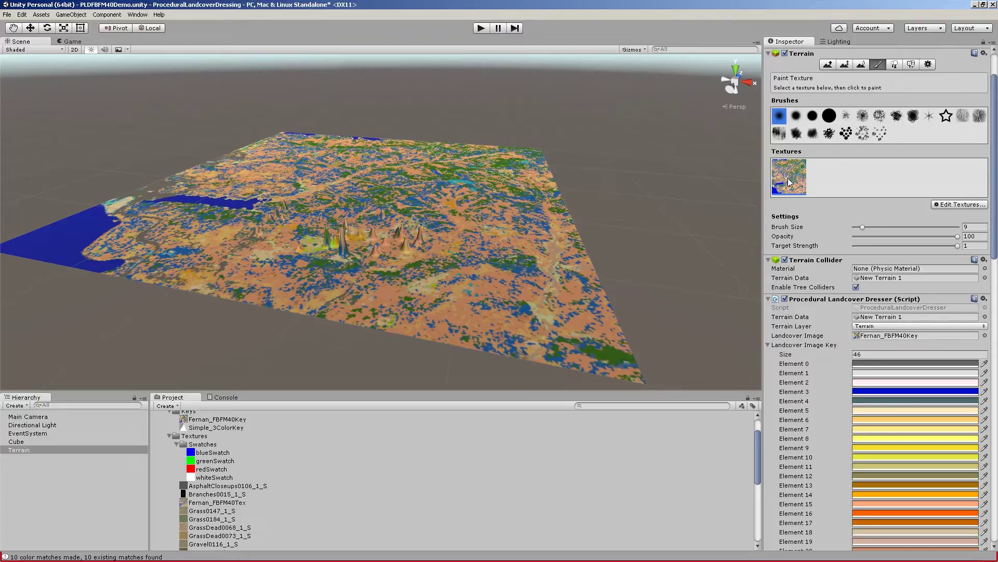
scroll(916, 183, down, 13)
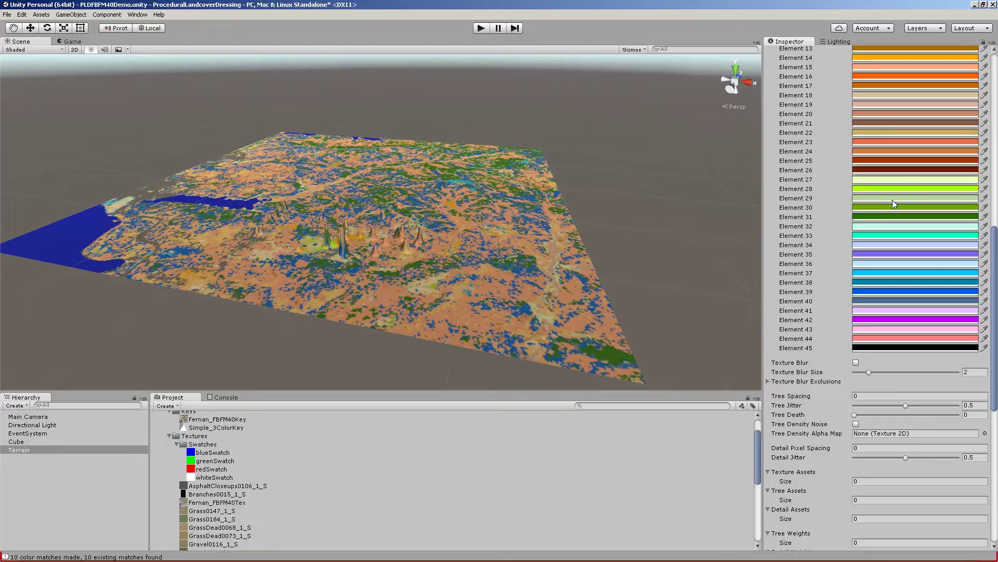
scroll(900, 199, down, 12)
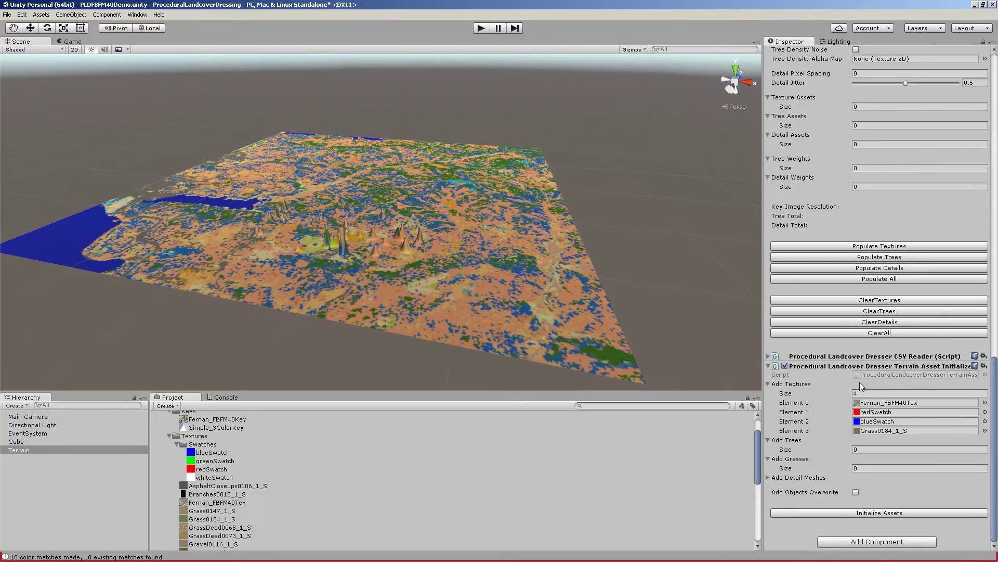
scroll(864, 377, up, 20)
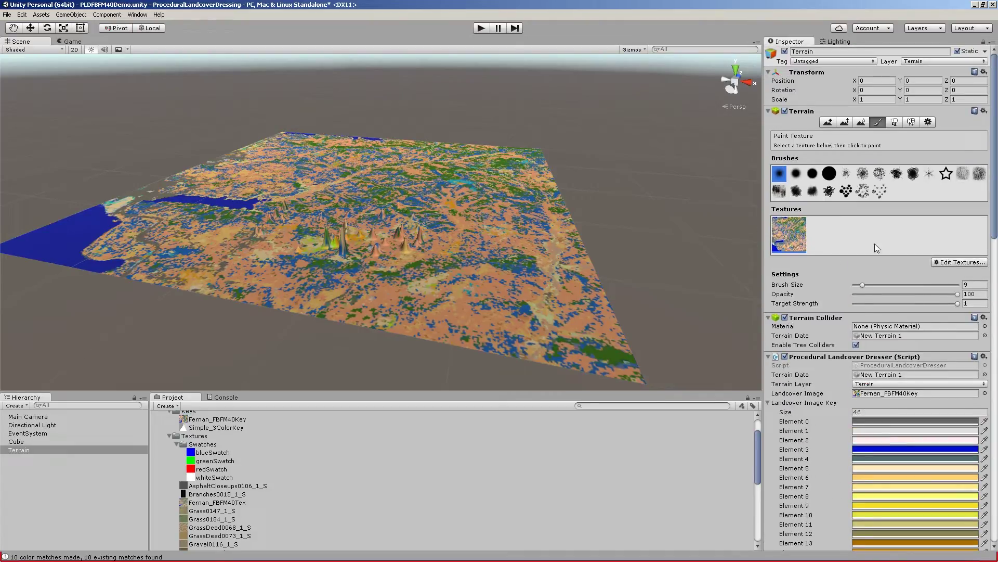
click(960, 263)
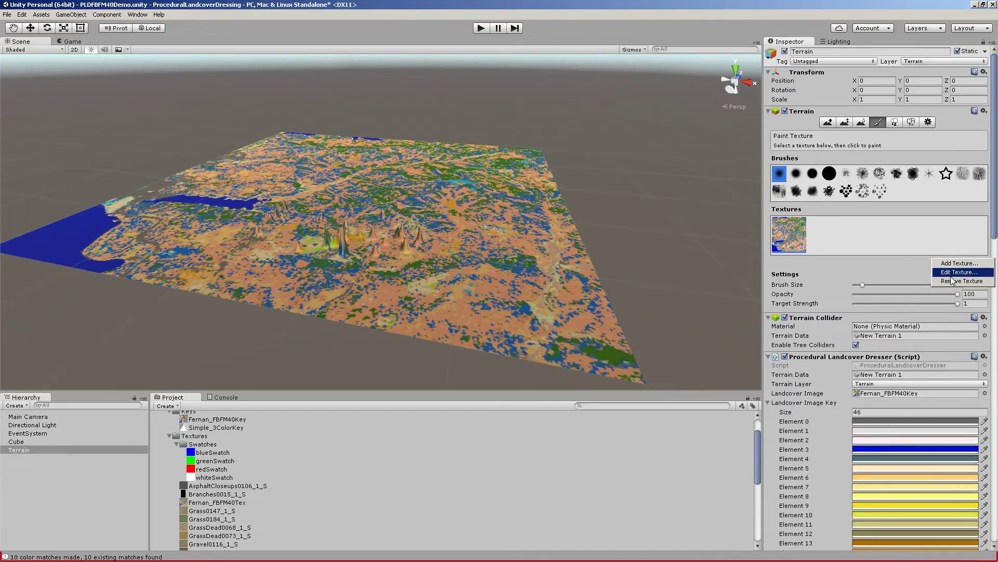
click(838, 247)
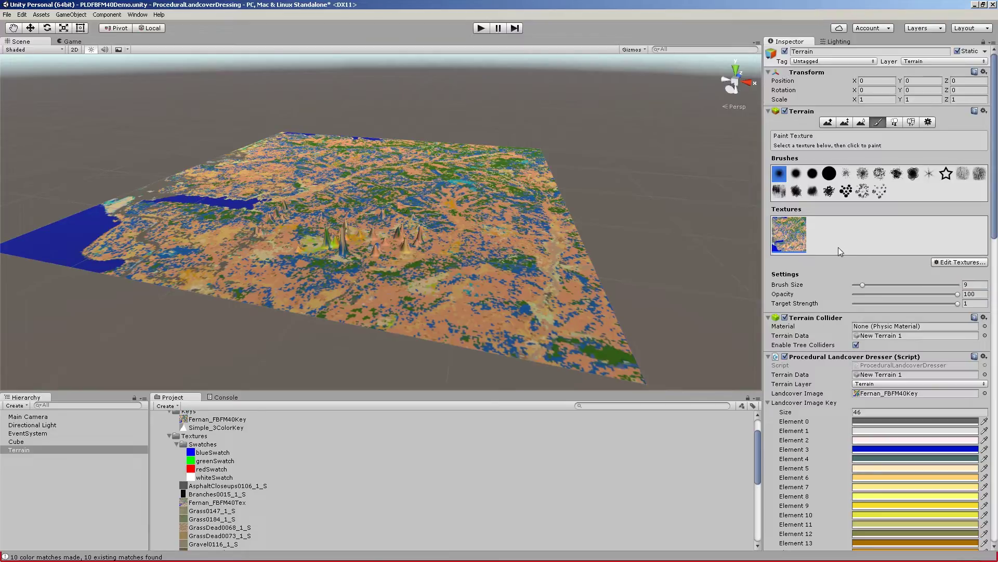
Step: Examine the size and element assignments of the Terrain Asset Initializer's Add Textures list, collapsing and expanding it
scroll(849, 245, down, 20)
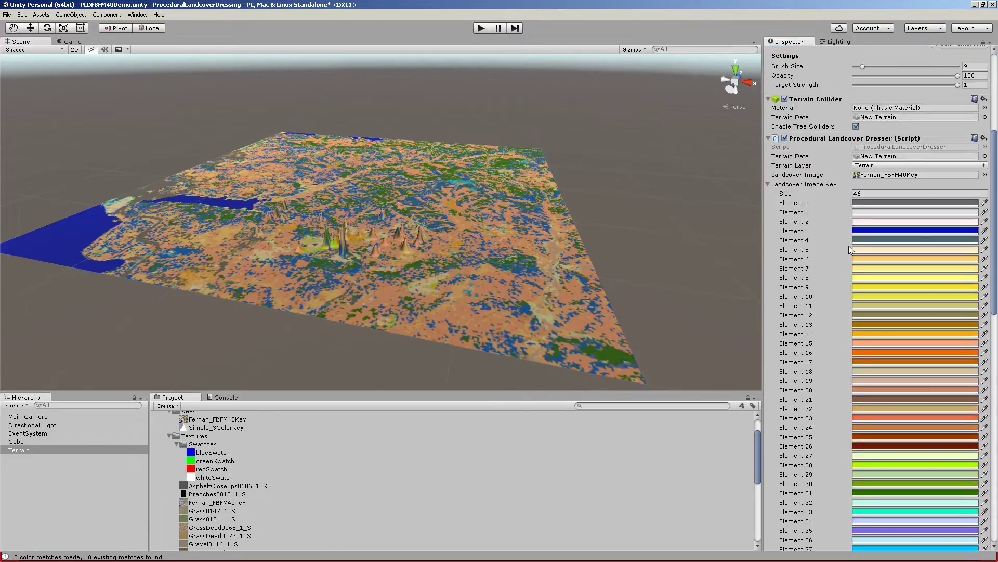
scroll(848, 255, down, 10)
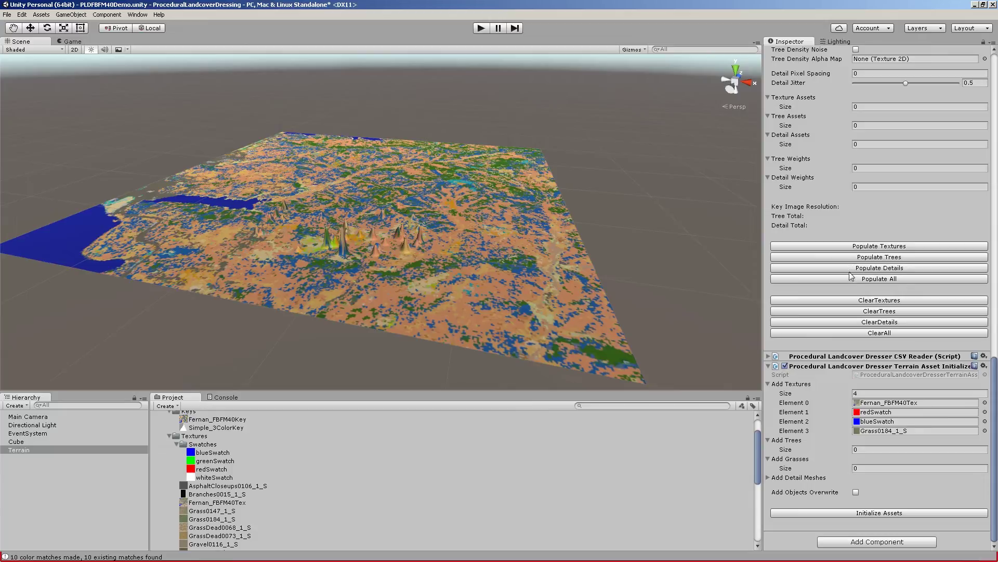
click(768, 384)
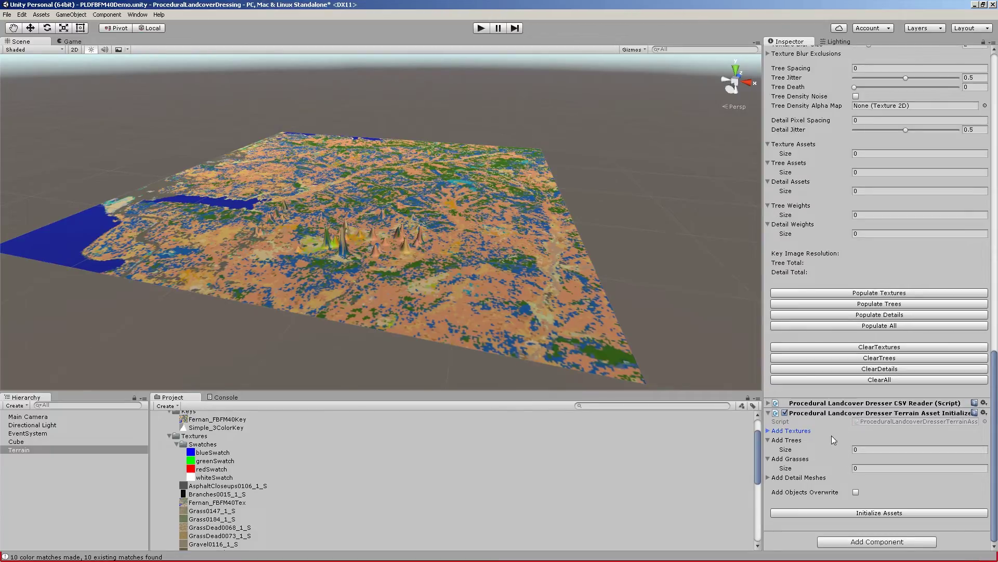
click(768, 431)
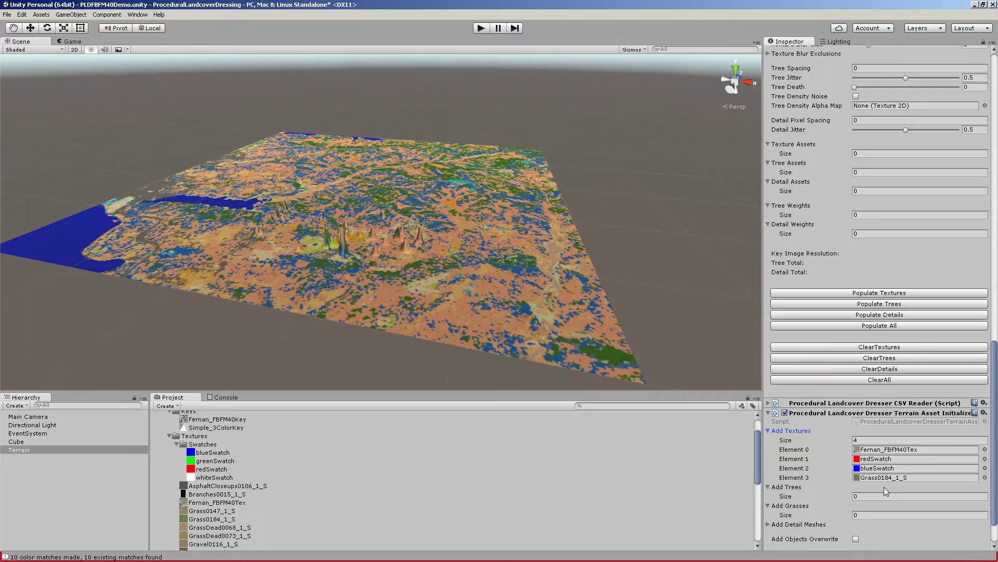
click(768, 431)
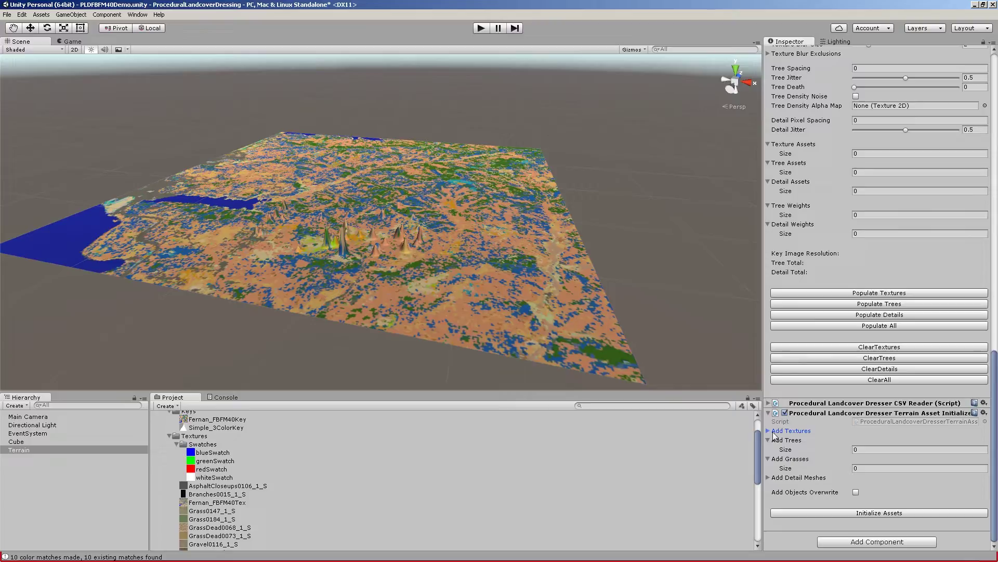
click(769, 431)
click(768, 431)
click(768, 431)
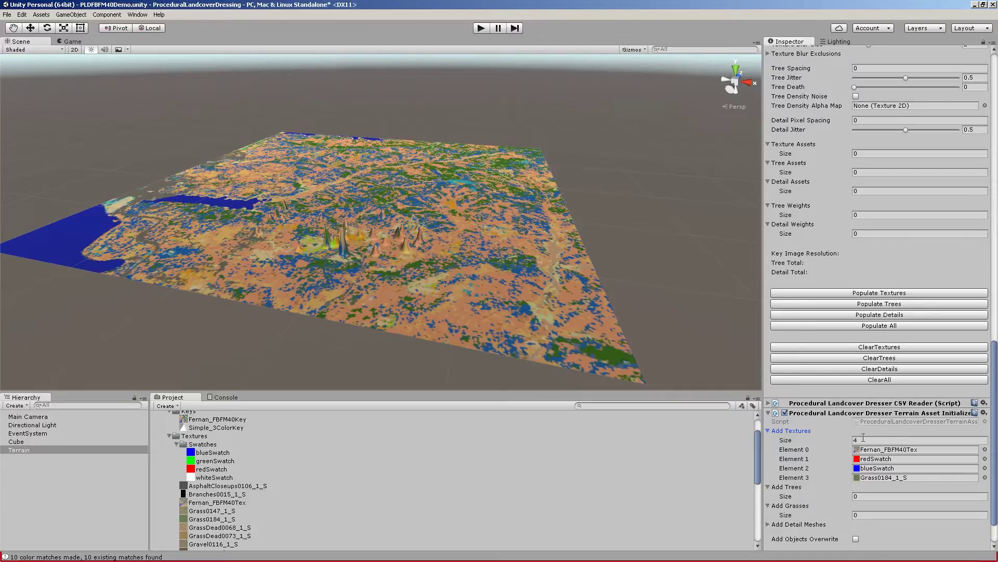
click(845, 433)
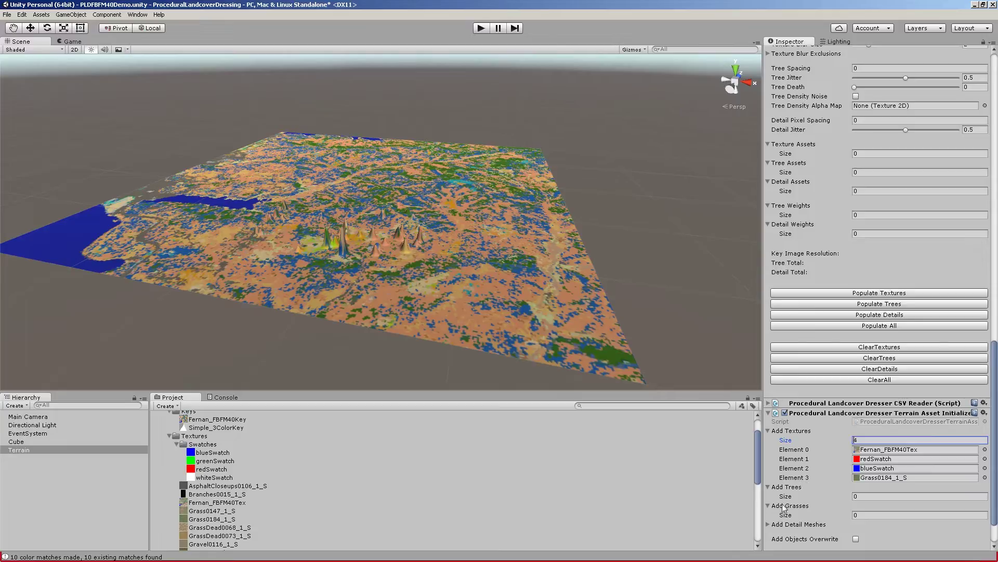
scroll(863, 484, up, 20)
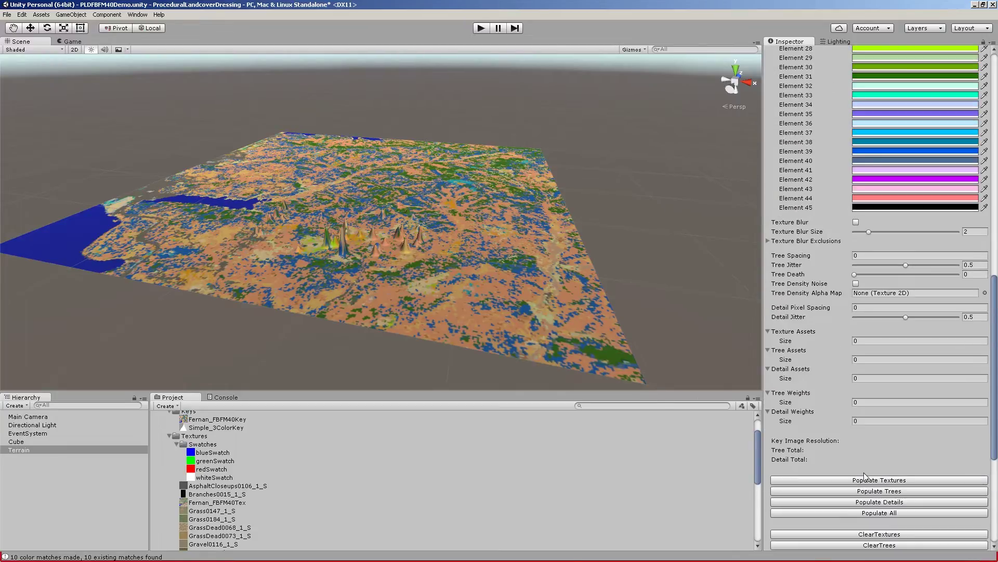
scroll(863, 472, up, 1)
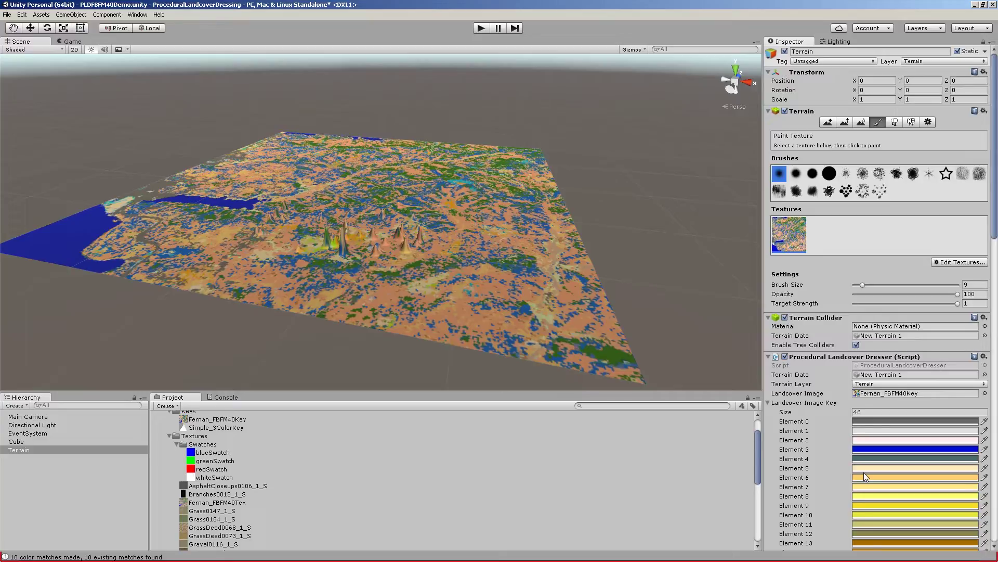
Step: Extend the Terrain Asset Initializer's Add Textures list to six entries with LeavesDead0060_1_S and SandPebbles0080_1_S
scroll(858, 475, down, 18)
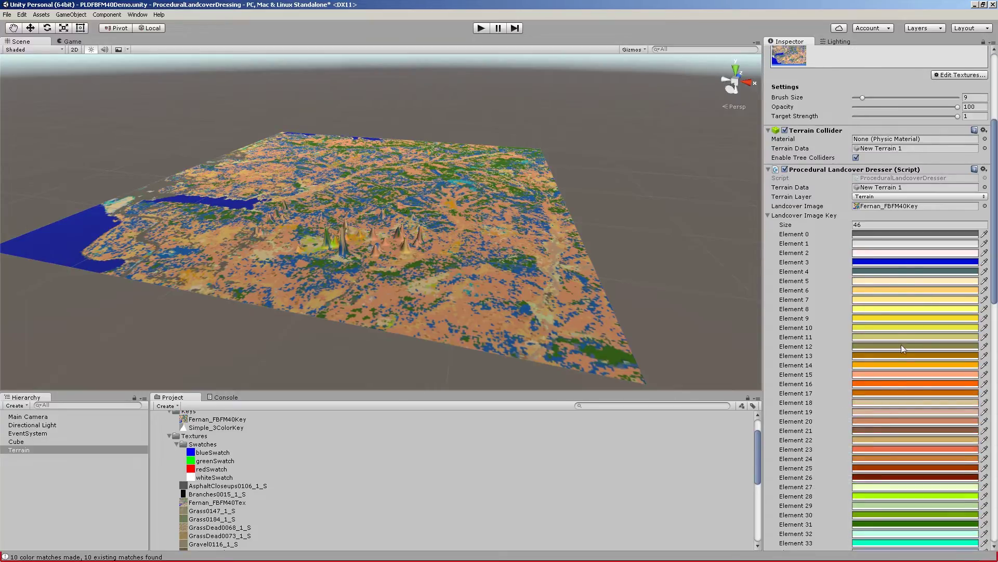
scroll(890, 361, up, 18)
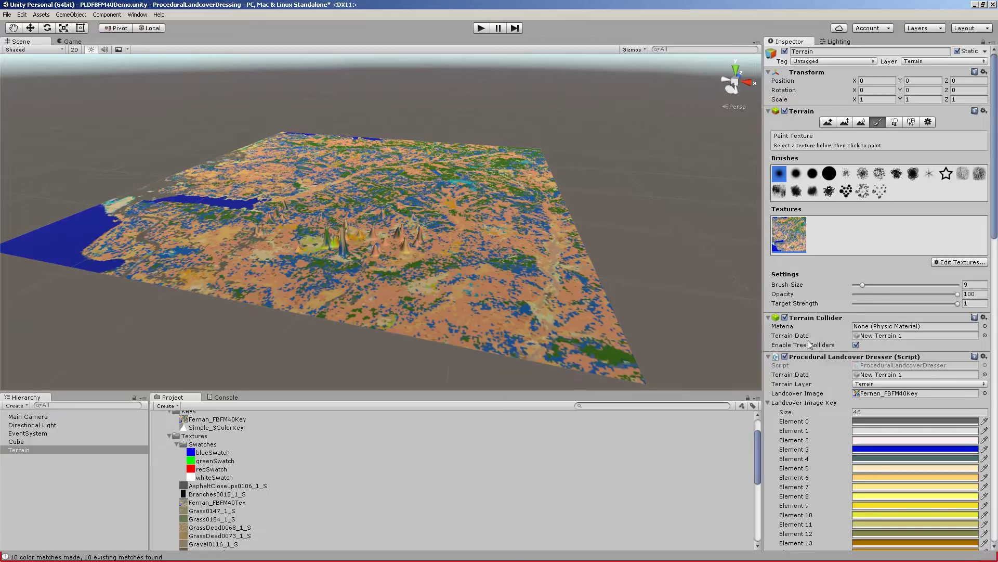
scroll(808, 340, down, 20)
scroll(808, 340, down, 20)
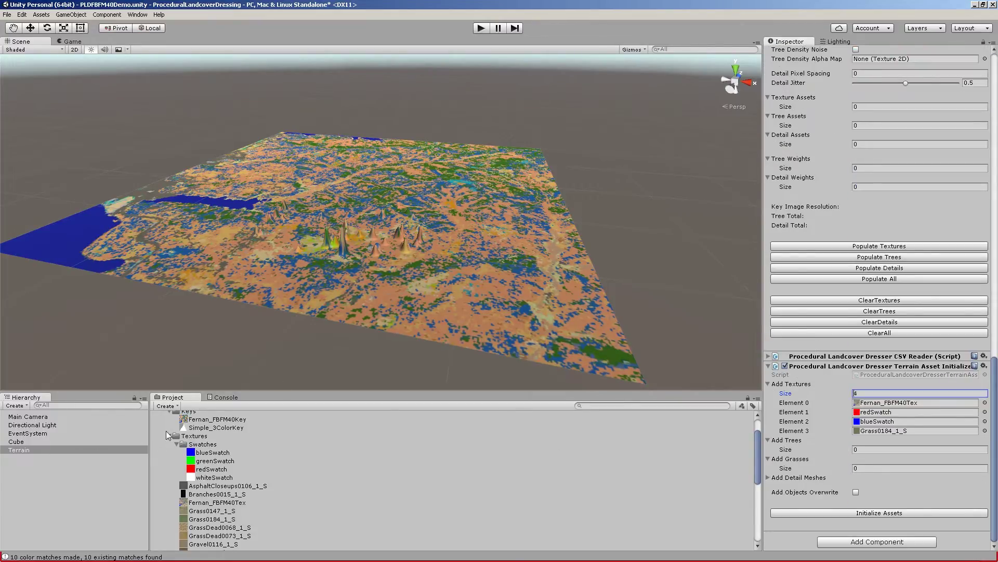
scroll(254, 470, down, 5)
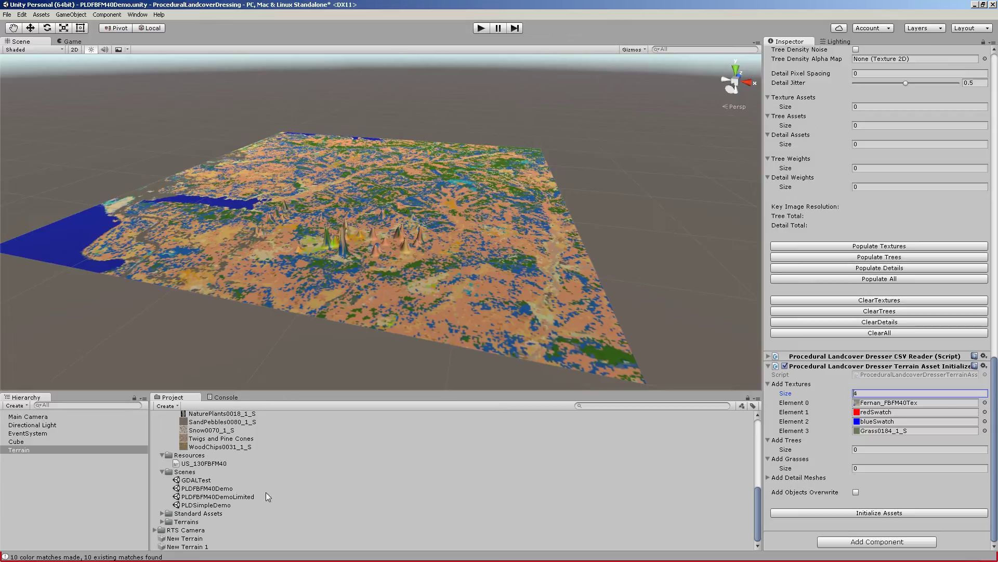
text(6)
key(Return)
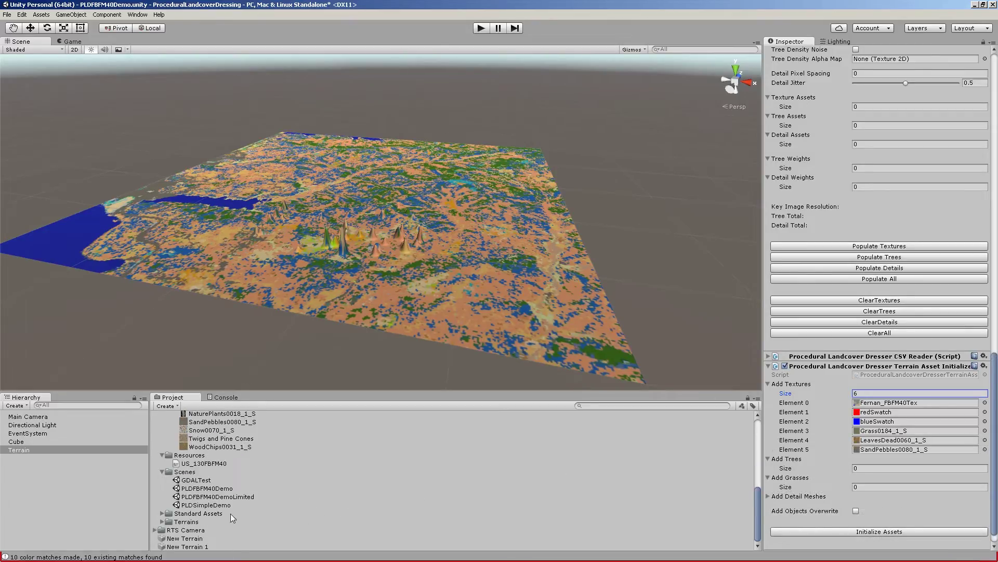
Step: Expand Standard Assets down to the SpeedTree Broadleaf folder and preview the Broadleaf_Desktop tree
click(162, 513)
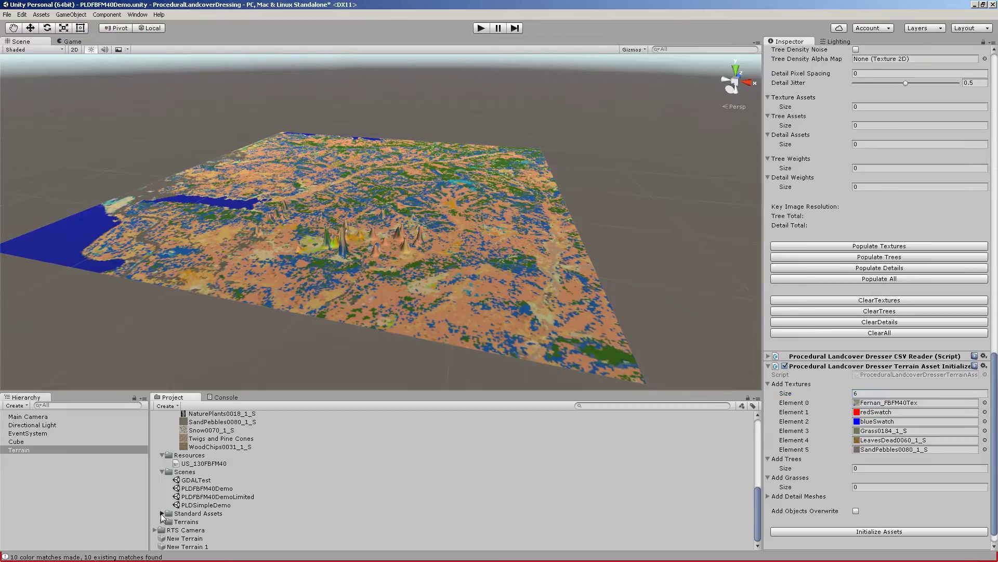
scroll(206, 500, down, 3)
scroll(205, 501, down, 2)
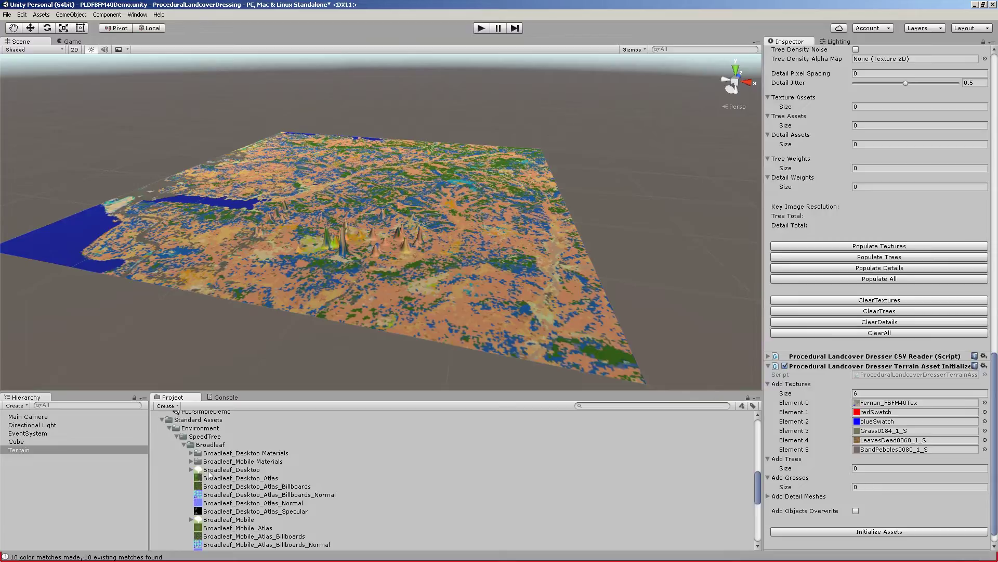
click(208, 470)
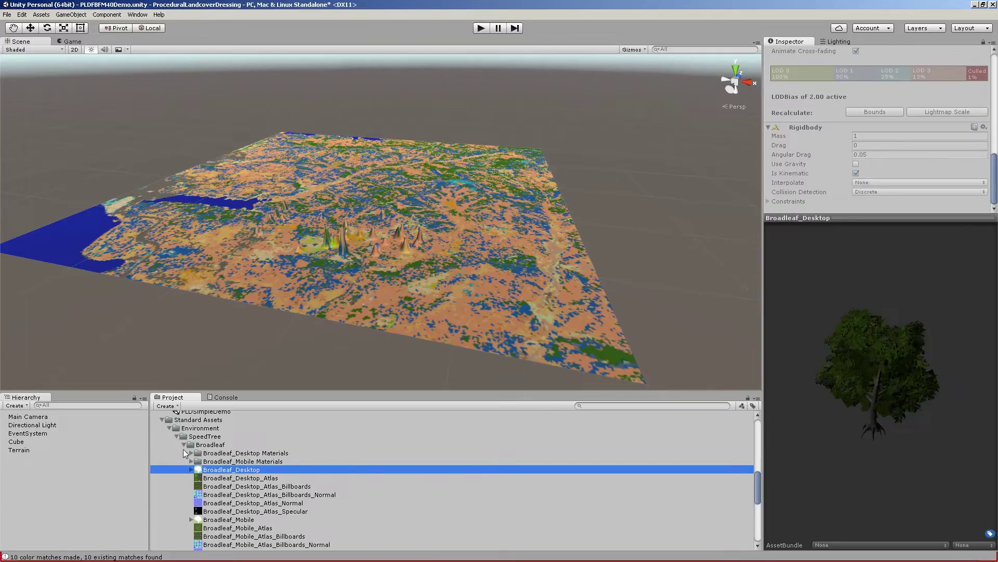
Step: Add the SpeedTree models Broadleaf_Desktop and Conifer_Desktop to the Terrain Asset Initializer's Add Trees list
scroll(233, 439, up, 3)
click(227, 440)
scroll(236, 447, down, 3)
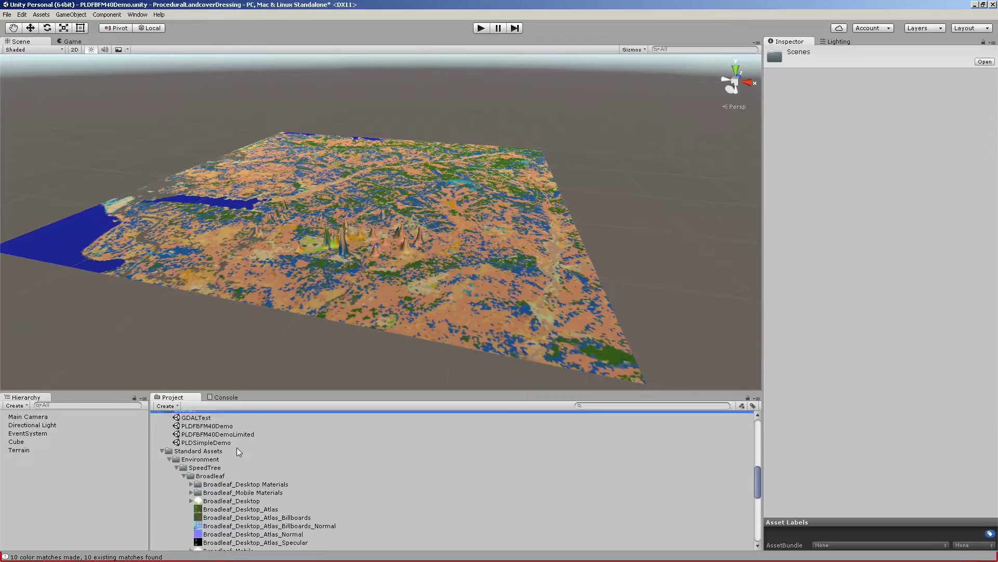
scroll(263, 491, up, 6)
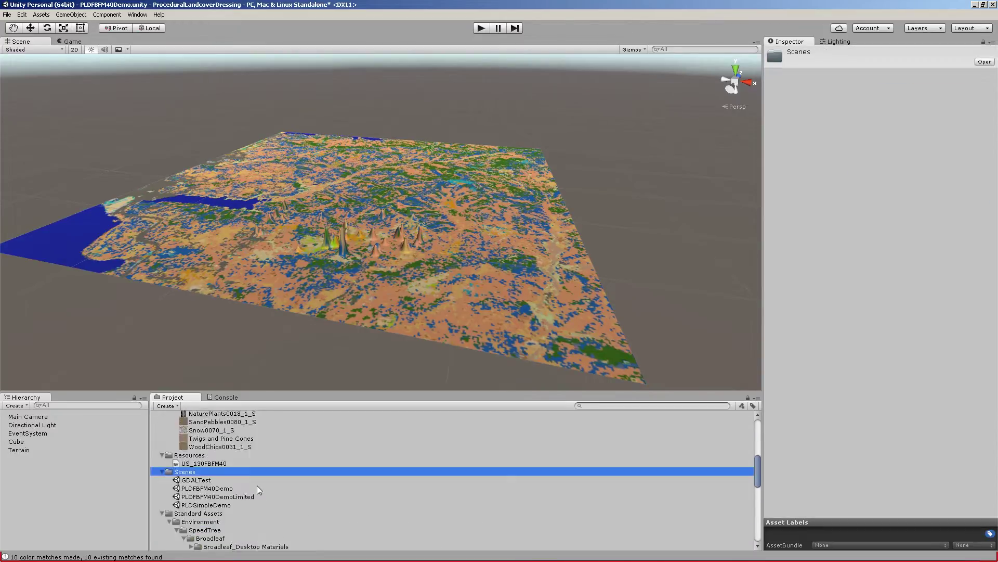
scroll(257, 489, up, 6)
scroll(282, 305, down, 2)
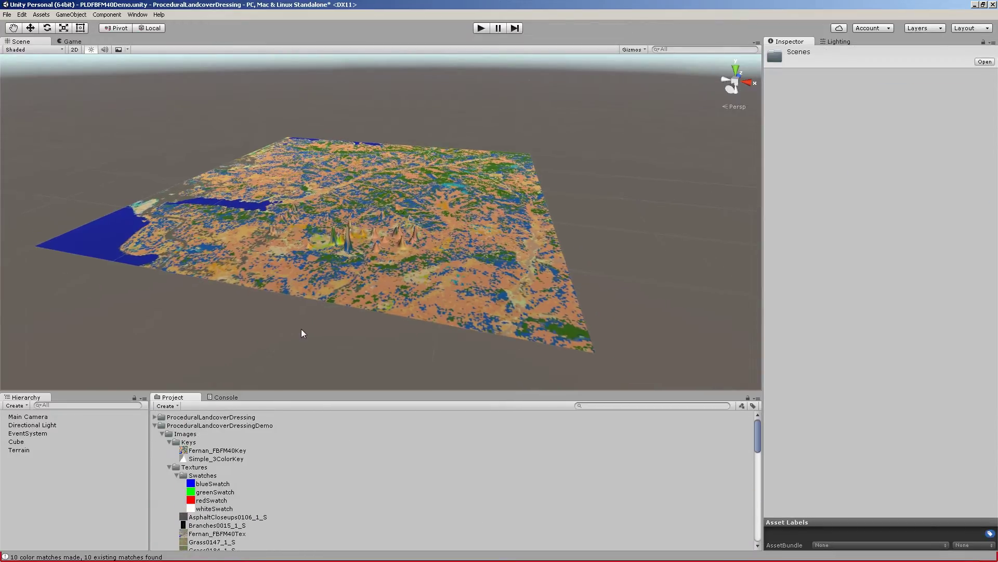
click(220, 515)
scroll(229, 505, down, 10)
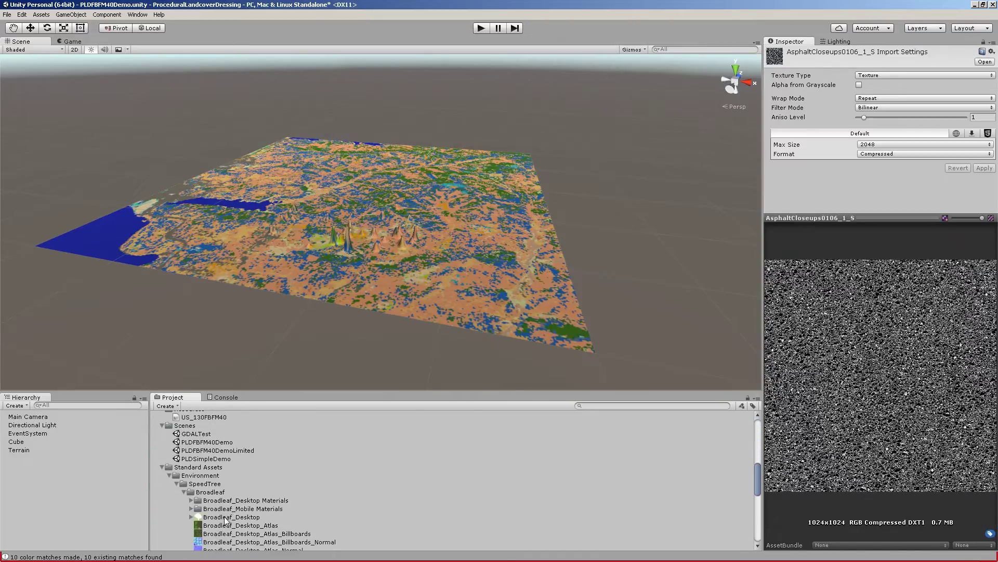
scroll(231, 468, up, 6)
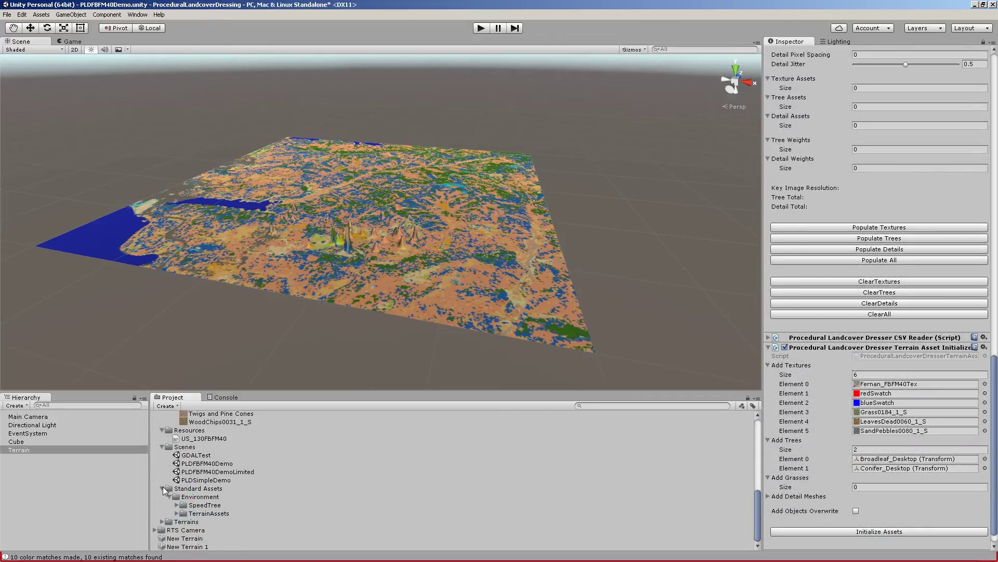
Step: Add GrassFrond01AlbedoAlpha from the TerrainAssets BillboardTextures folder to the Terrain Asset Initializer's Add Grasses list
click(163, 488)
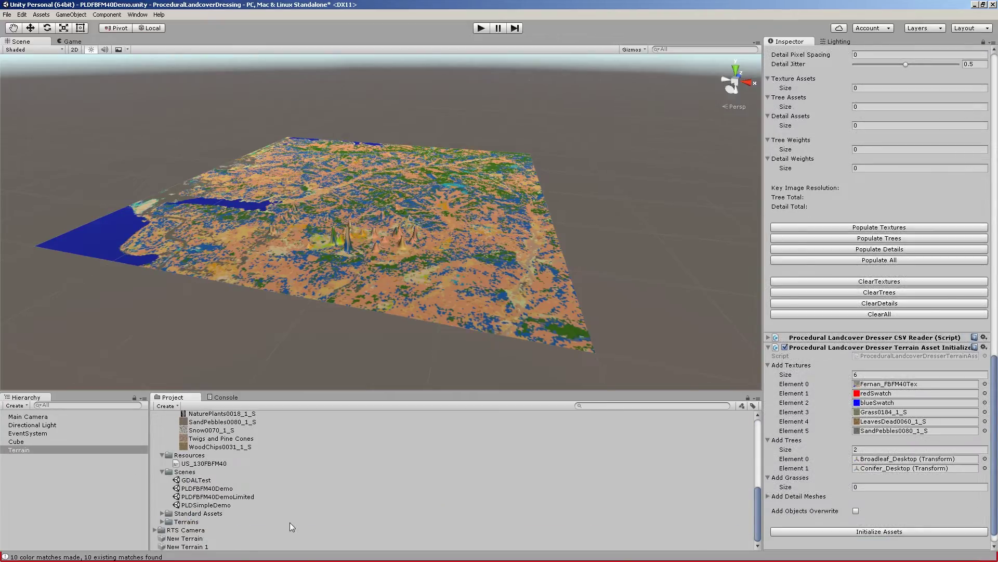
click(162, 514)
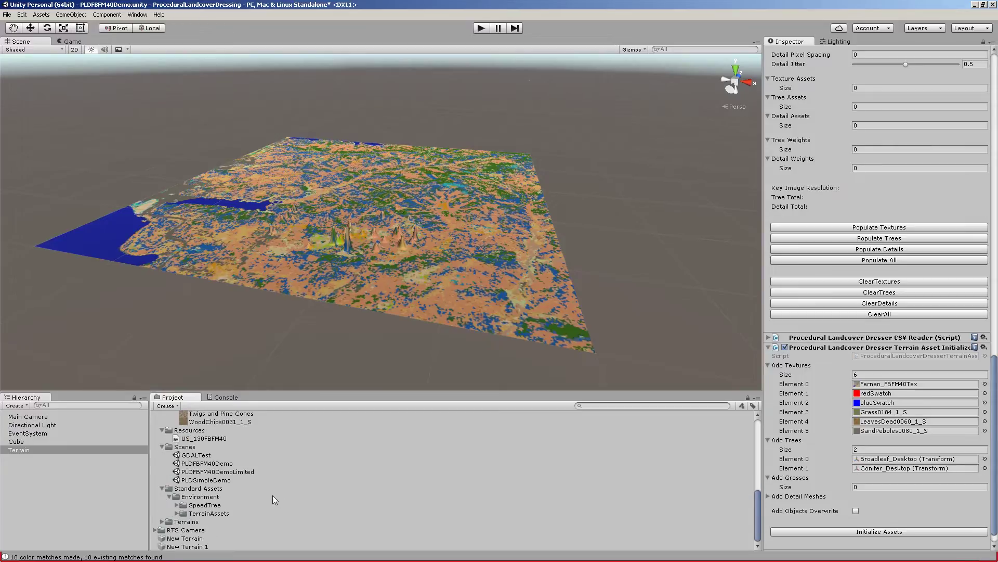
click(177, 513)
click(184, 521)
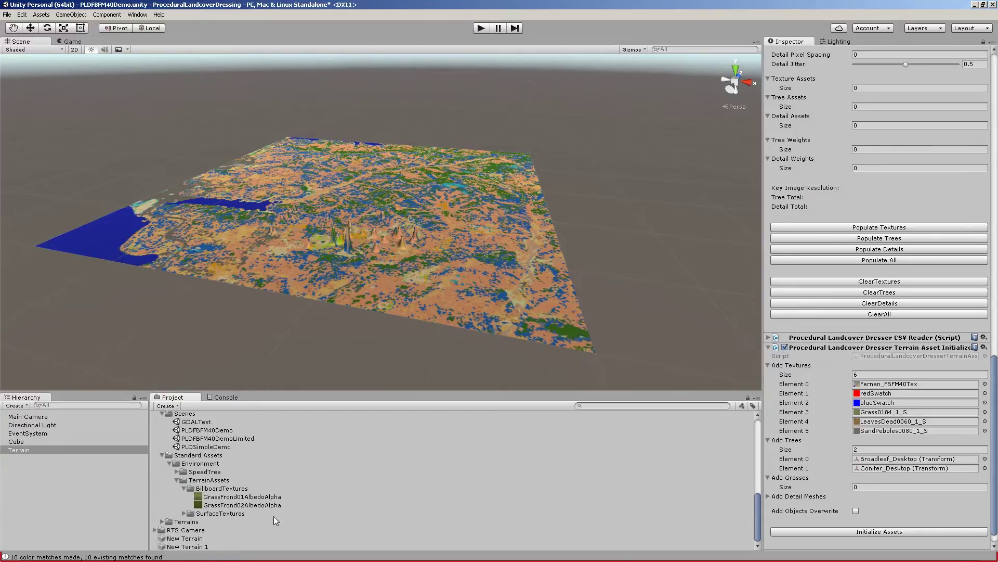
drag(253, 500, 805, 479)
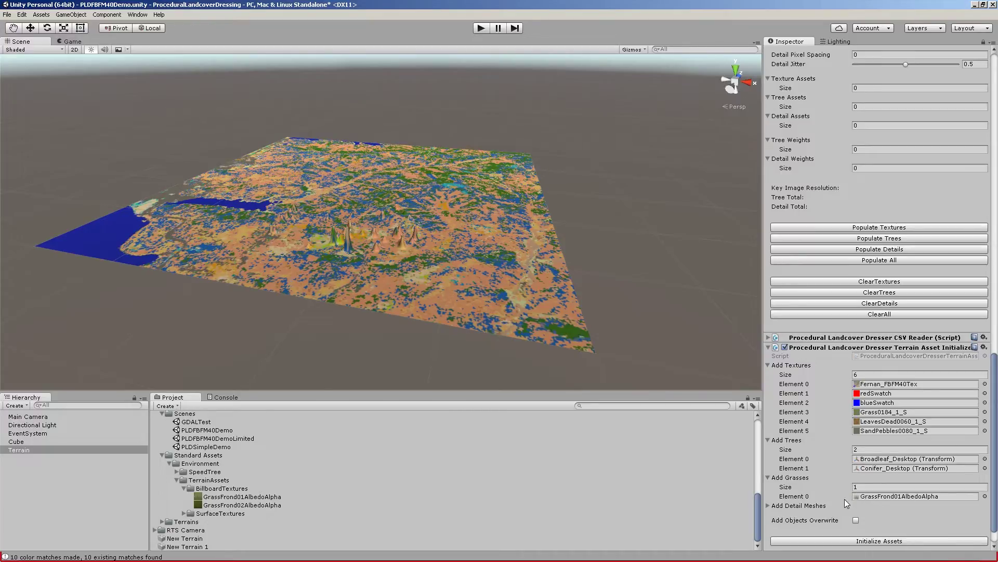
Step: Delete the Fernan_FBFM40Tex entry from the Add Textures list, leaving redSwatch as its first element
click(917, 387)
right_click(919, 387)
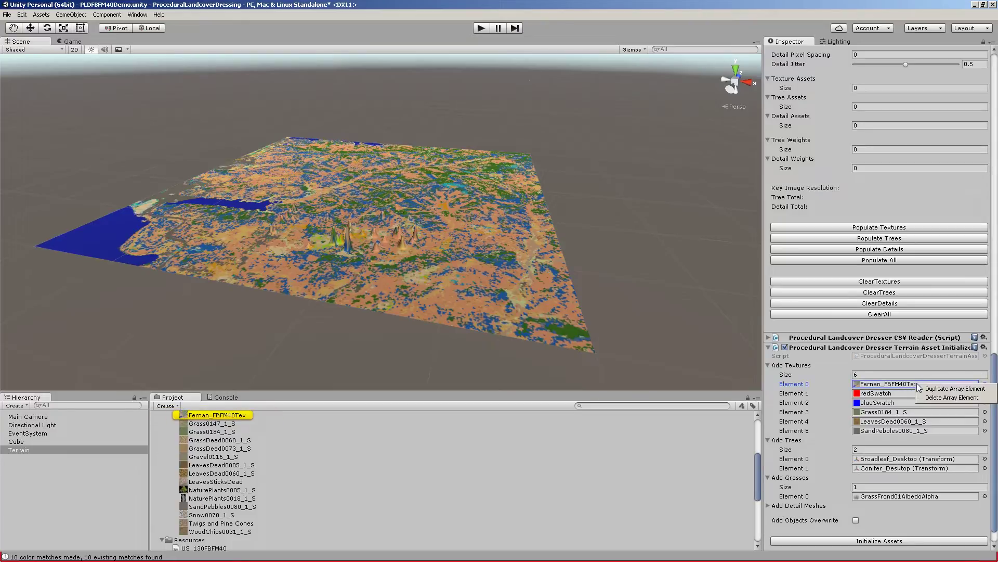
click(936, 397)
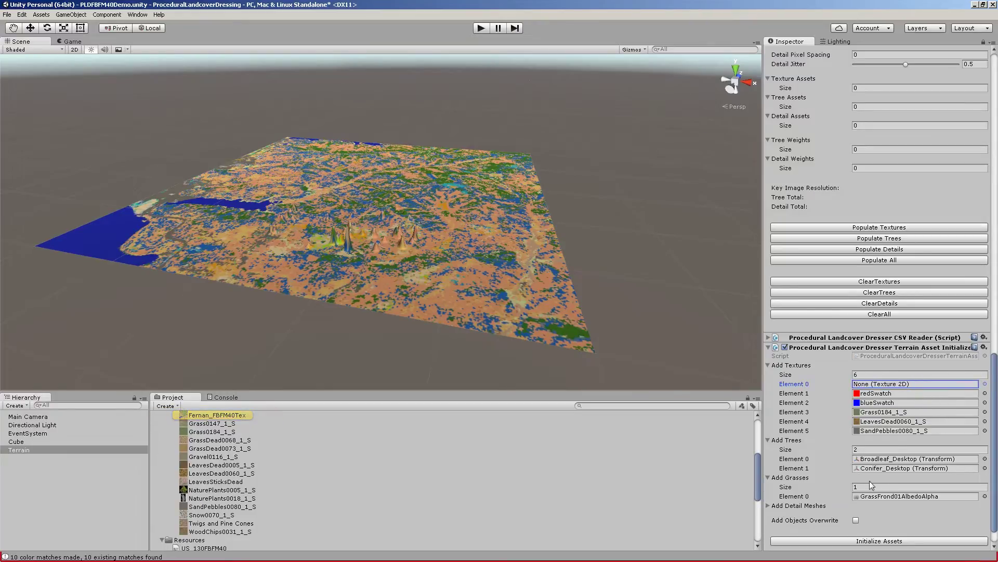
right_click(801, 384)
click(873, 373)
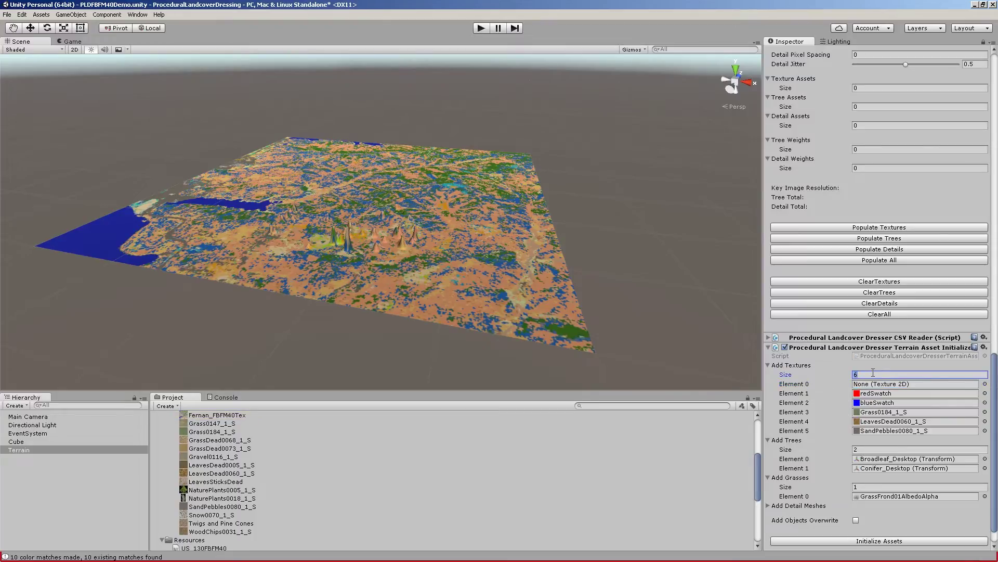
click(874, 393)
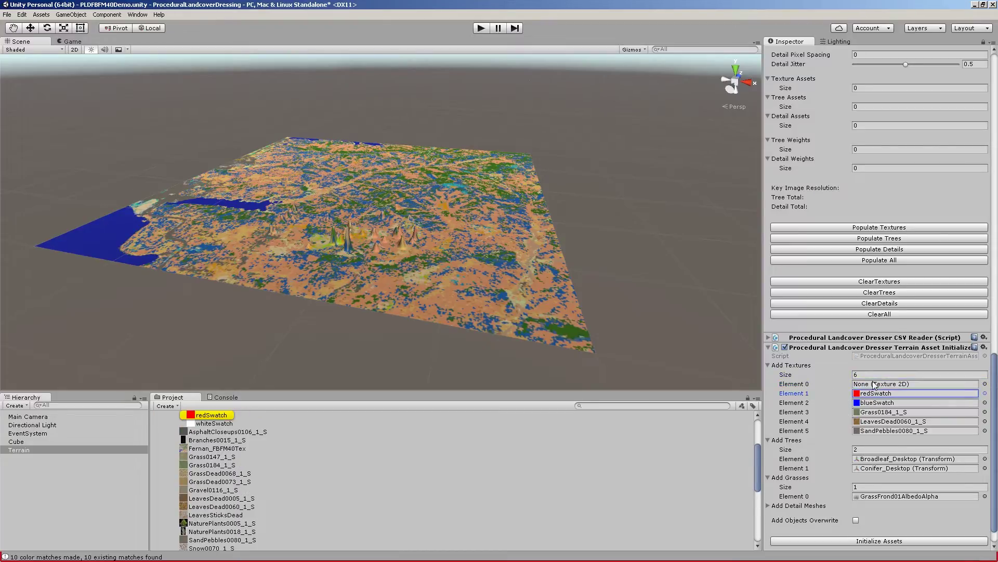
right_click(793, 392)
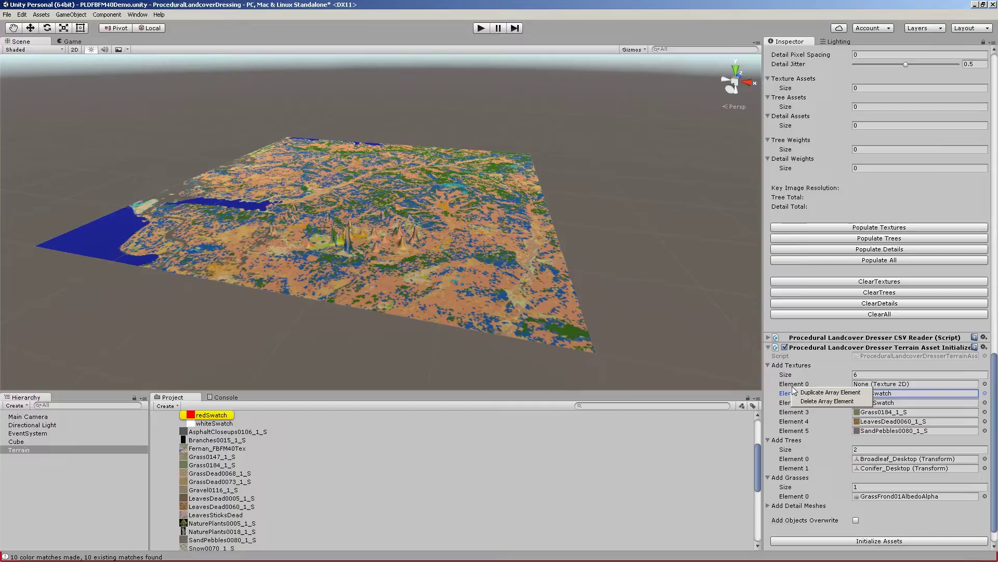
click(826, 402)
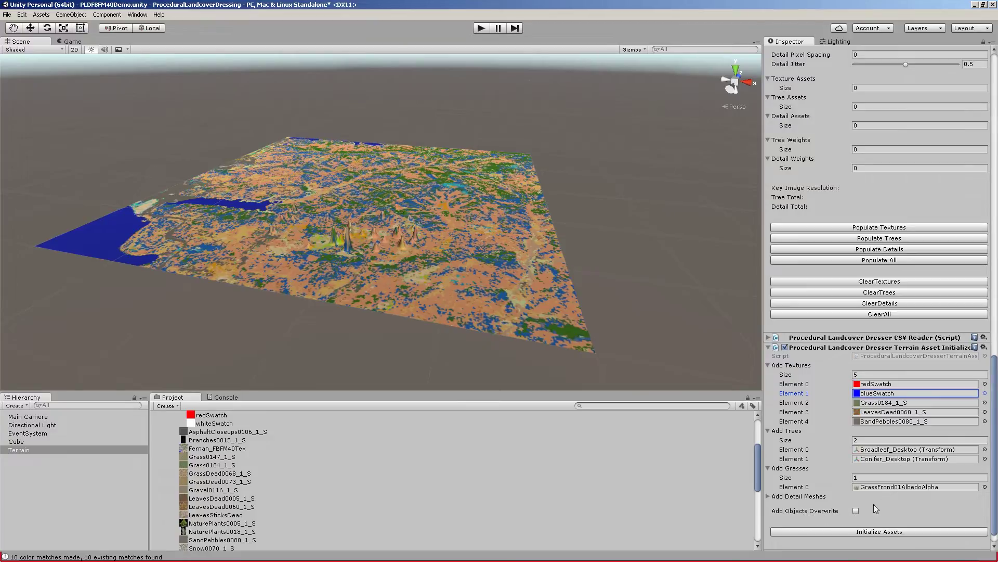
Step: Initialize the terrain's assets from the Add Textures, Add Trees and Add Grasses lists, and collapse the Landcover Image Key
scroll(918, 424, up, 15)
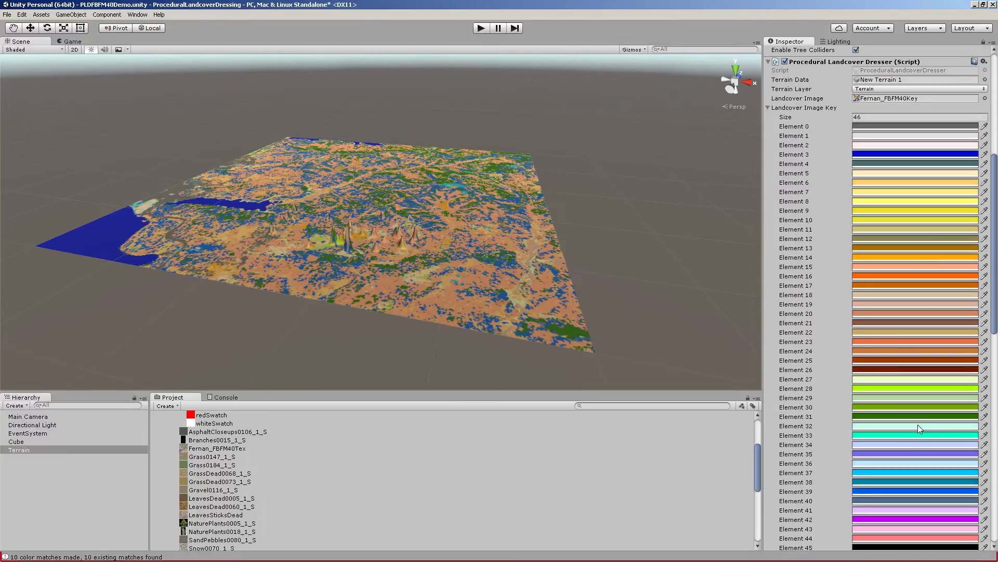
scroll(873, 287, up, 3)
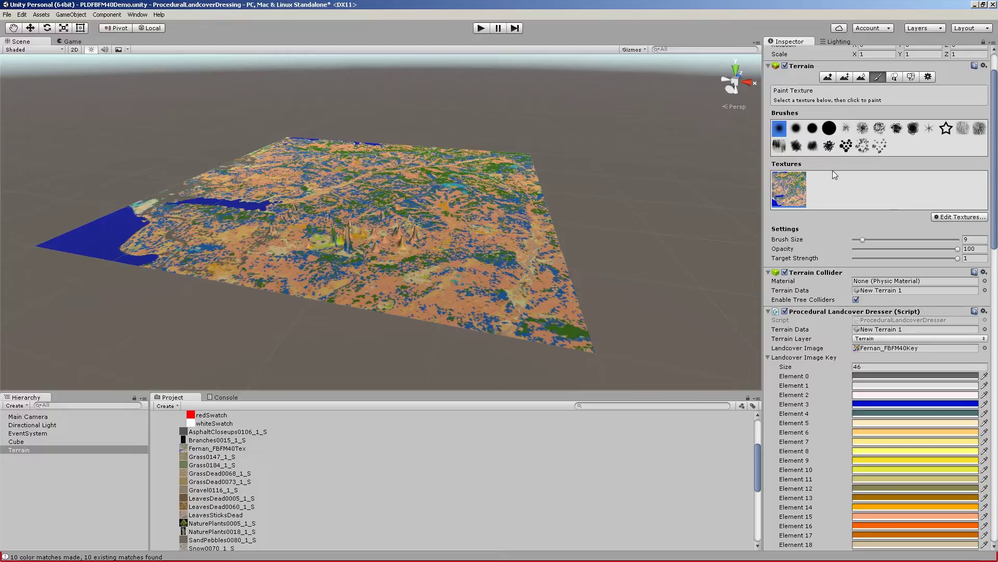
scroll(894, 312, down, 15)
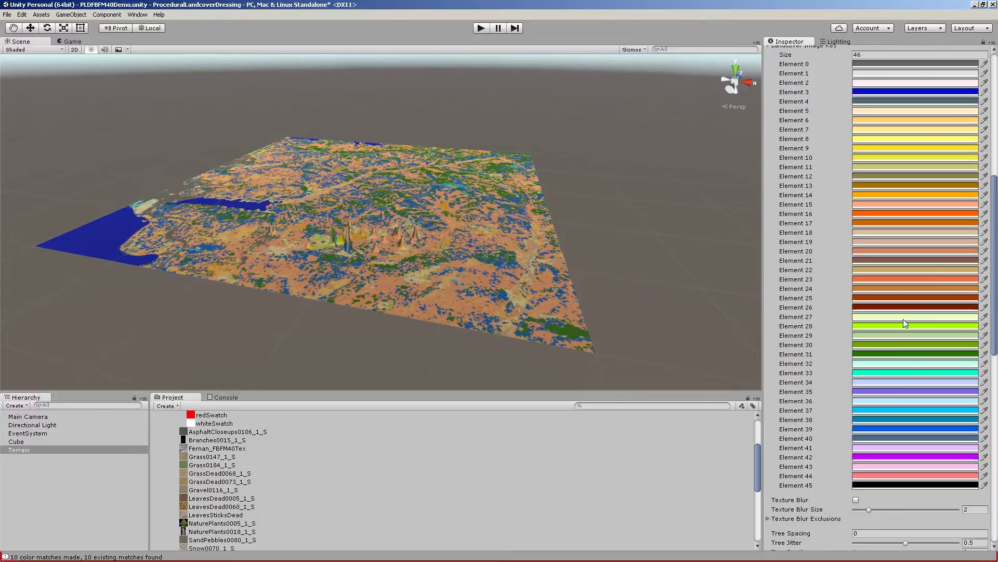
scroll(889, 333, down, 3)
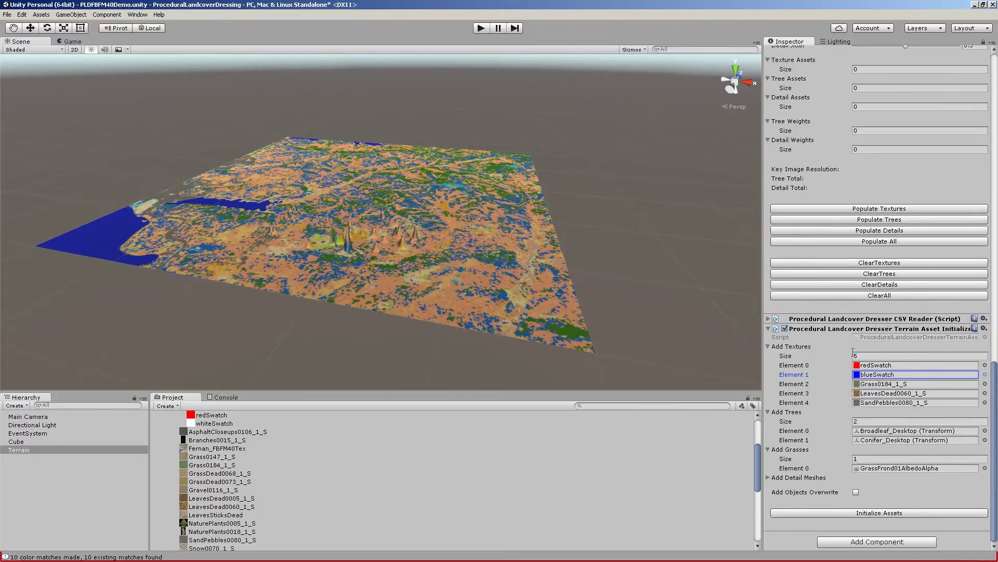
text(1)
click(869, 513)
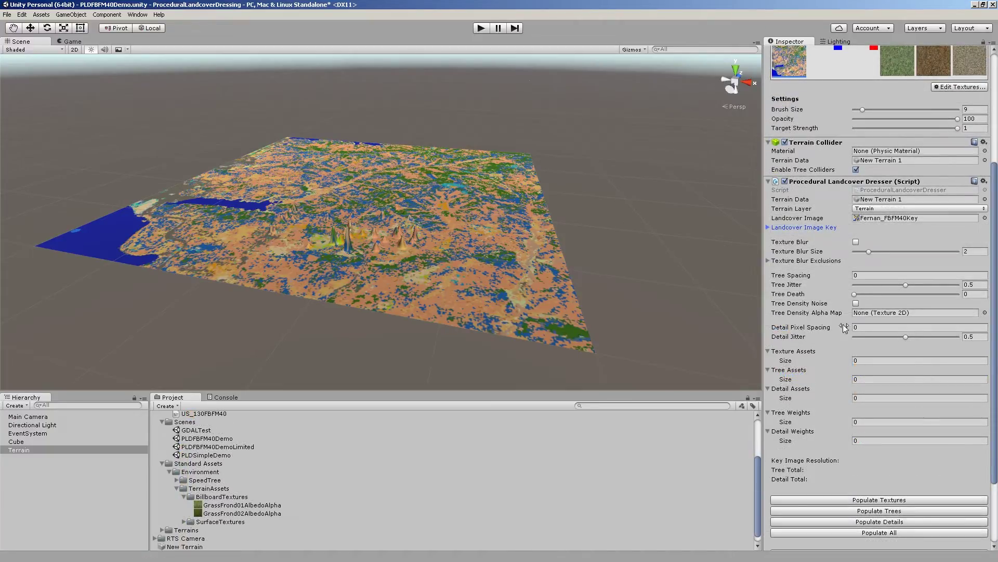
Step: Review the Procedural Landcover Dresser's Texture Assets, Tree Assets and Detail Assets lists, collapsing and re-expanding each one
click(772, 351)
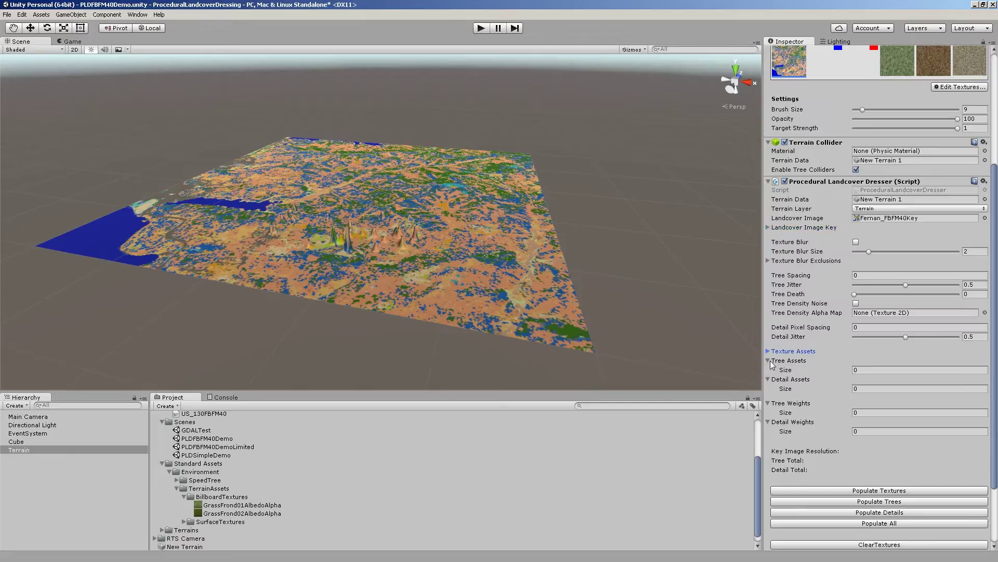
click(769, 362)
click(772, 369)
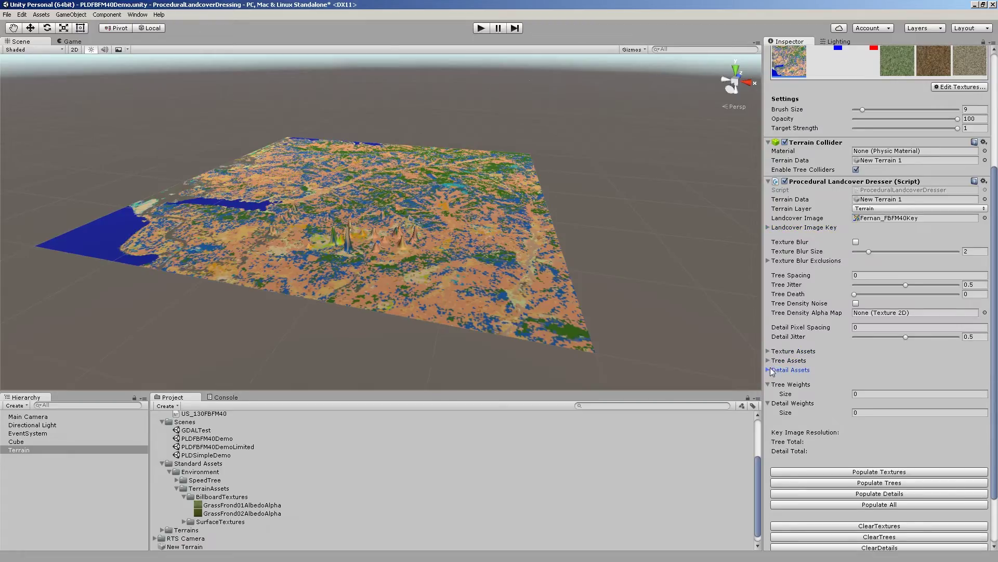
click(768, 352)
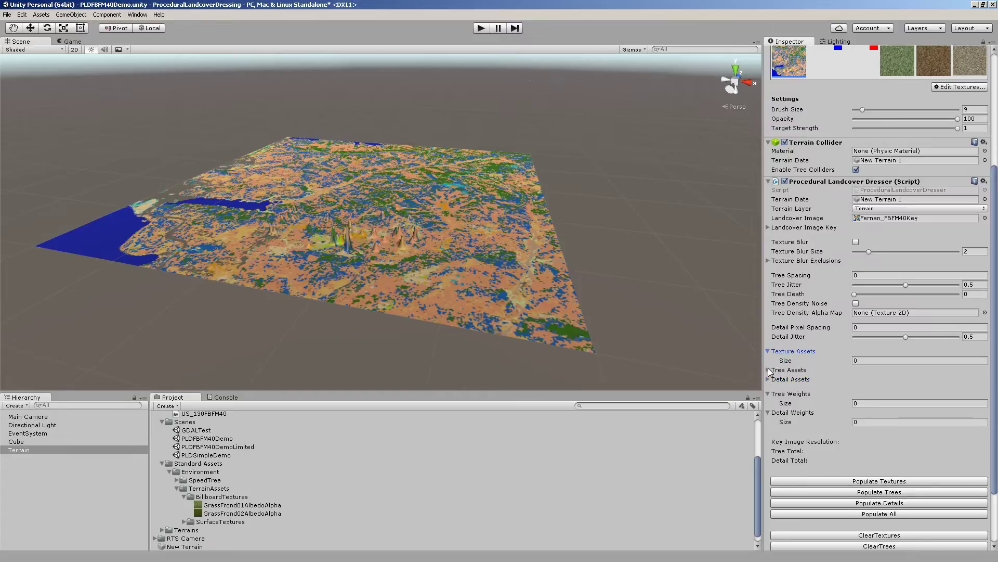
click(769, 369)
click(770, 389)
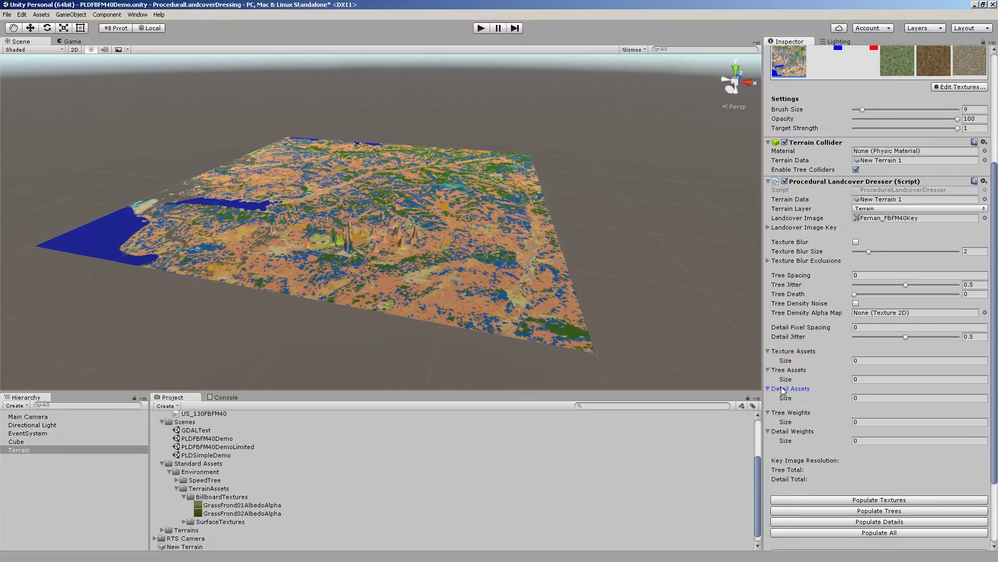
Step: Set the size of the Procedural Landcover Dresser's Texture Assets list to 46
click(866, 360)
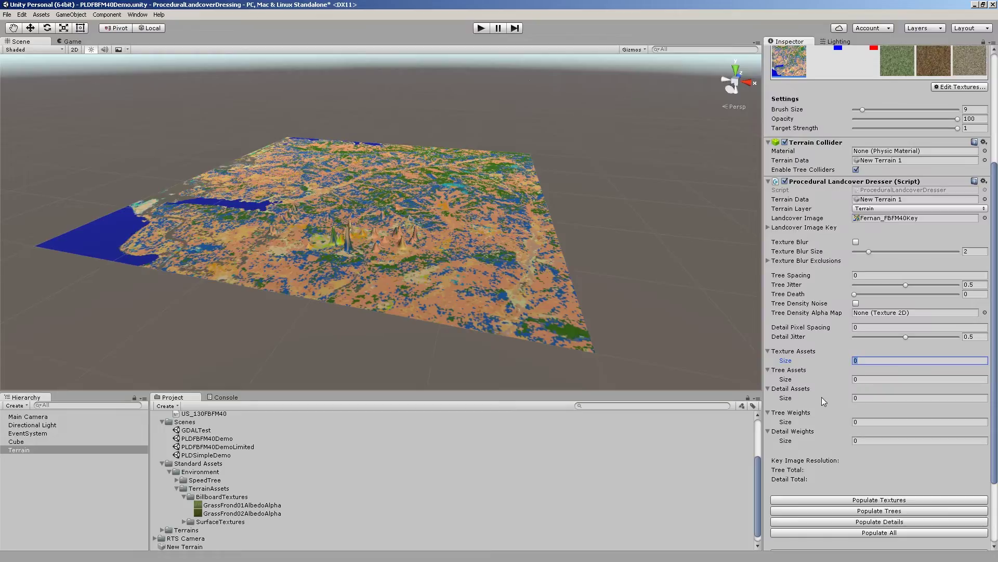
text(46)
key(Return)
Step: Set the size of the Procedural Landcover Dresser's Tree Assets list to 46
scroll(865, 384, down, 15)
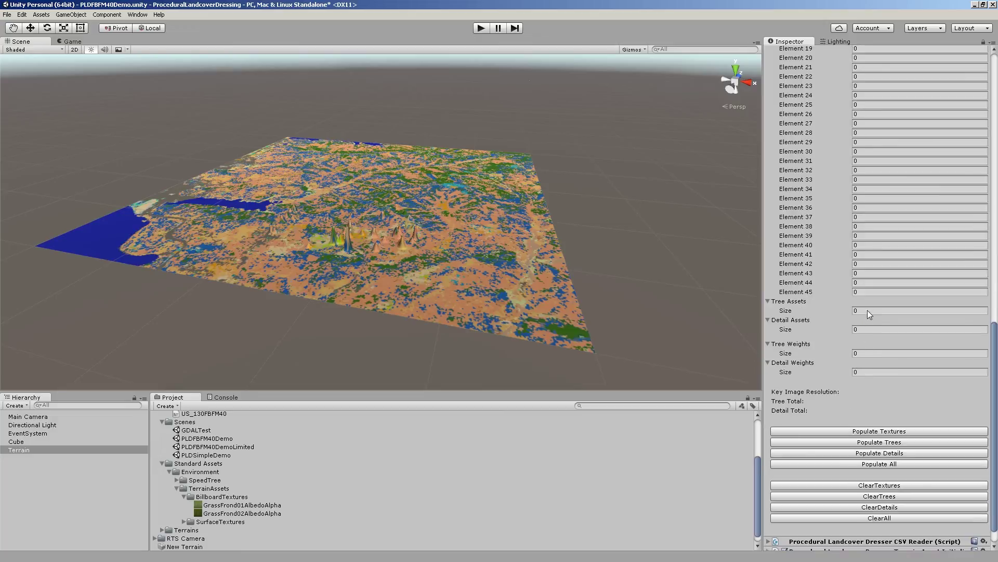
click(866, 311)
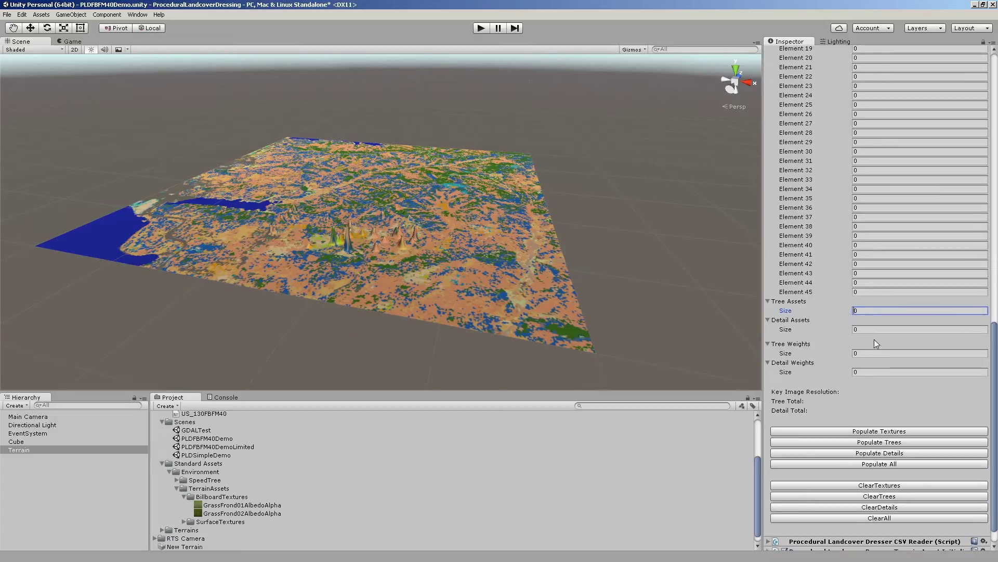
text(460)
text(46)
key(Return)
Step: Set the size of the Procedural Landcover Dresser's Detail Assets list to 46
scroll(867, 342, down, 6)
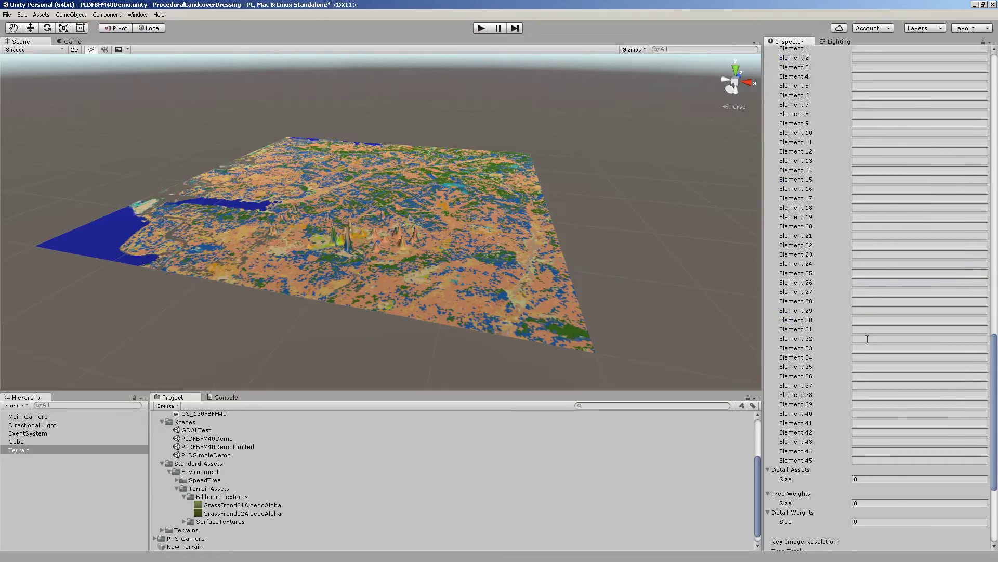
scroll(831, 298, down, 3)
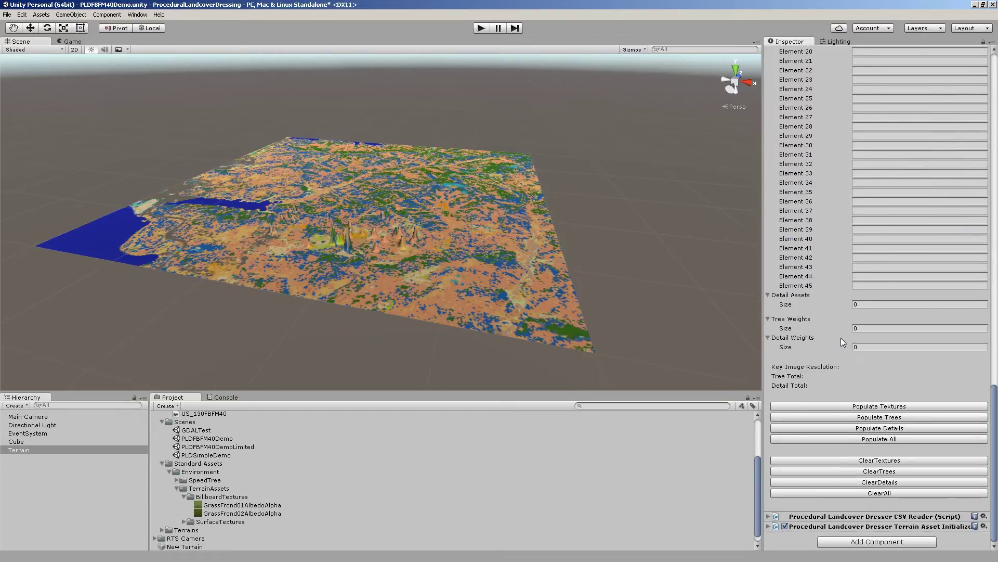
click(863, 304)
text(4)
key(Return)
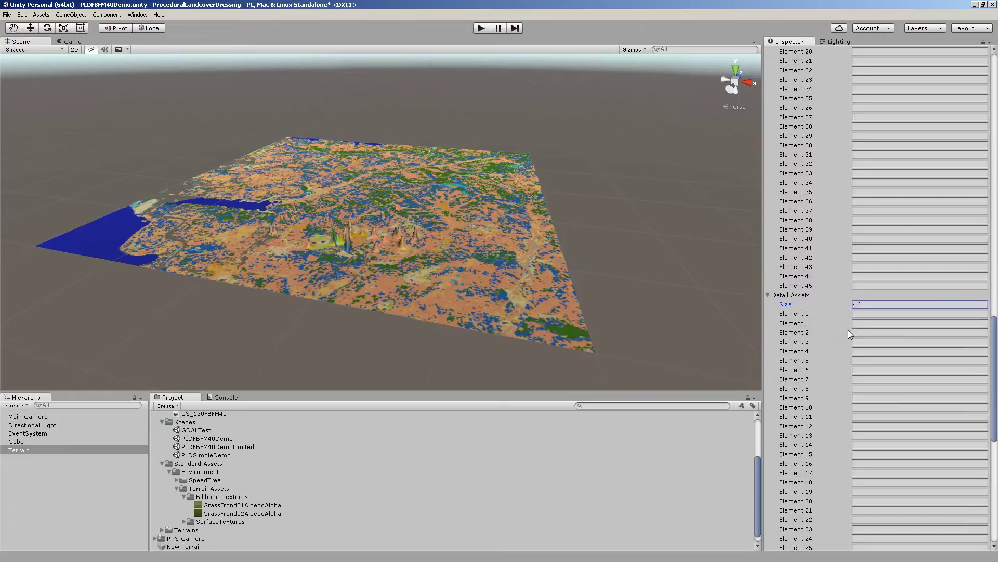
Step: Expand the Landcover Image Key and compare its colour elements with the terrain's textures and the matching Texture Assets elements
scroll(884, 260, up, 15)
scroll(892, 216, up, 7)
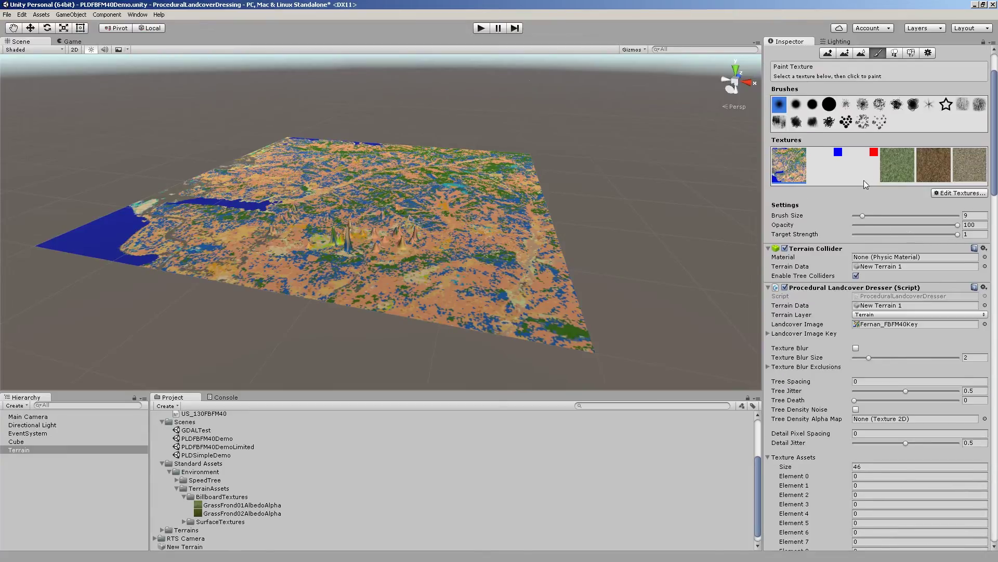
click(768, 333)
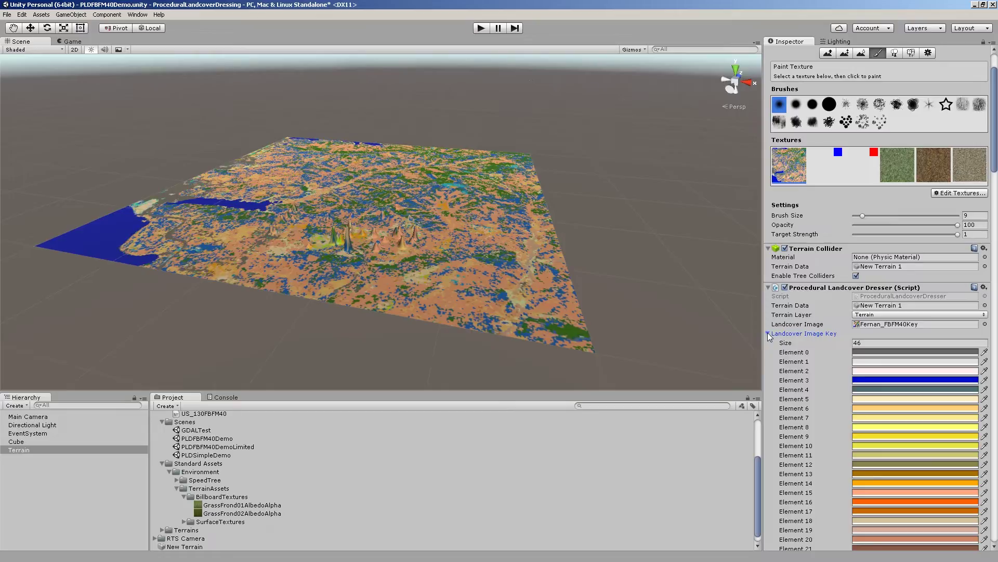
scroll(881, 336, down, 4)
scroll(881, 336, down, 2)
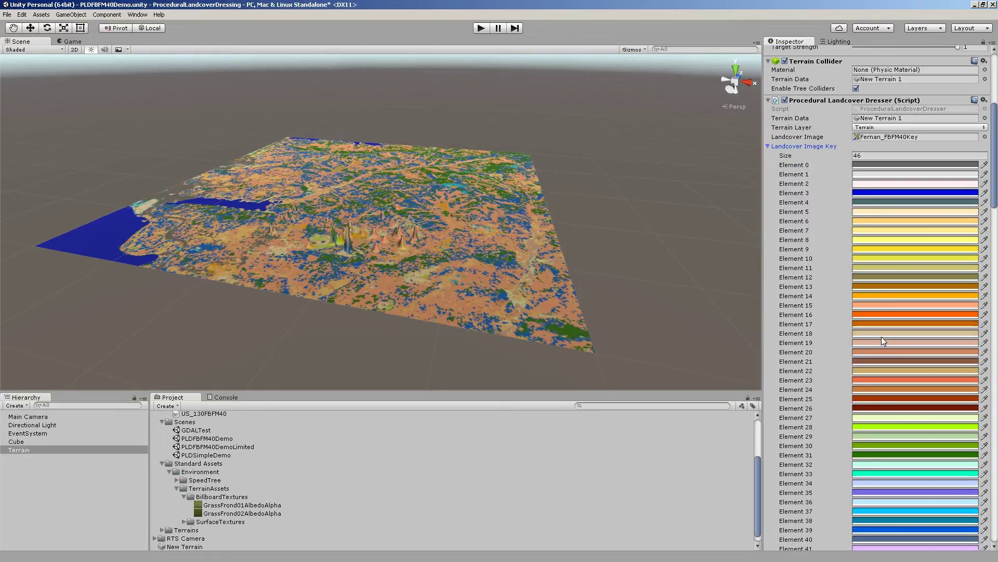
scroll(878, 330, down, 1)
scroll(877, 329, up, 6)
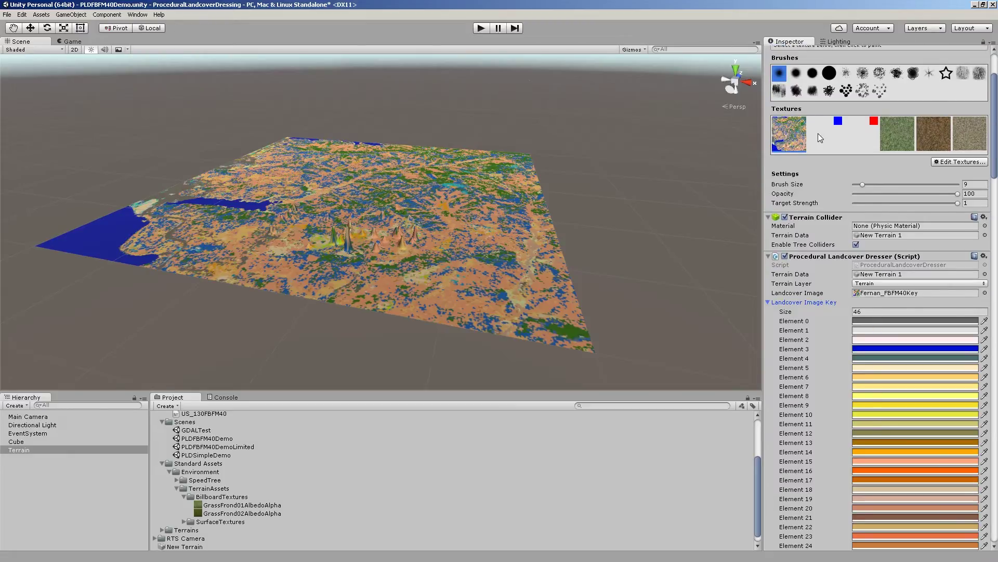
scroll(840, 280, down, 13)
scroll(841, 289, down, 5)
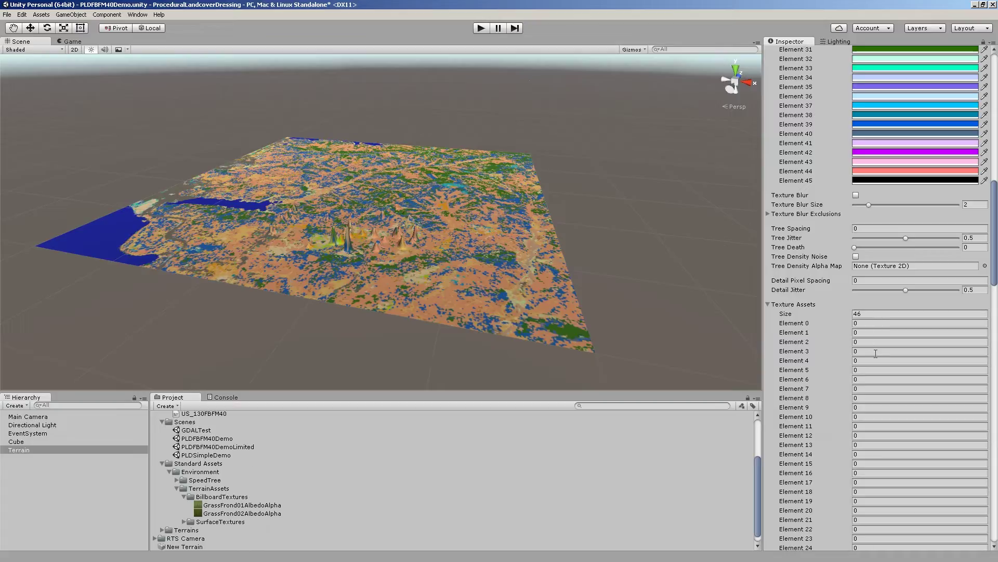
scroll(885, 394, down, 8)
scroll(890, 390, up, 9)
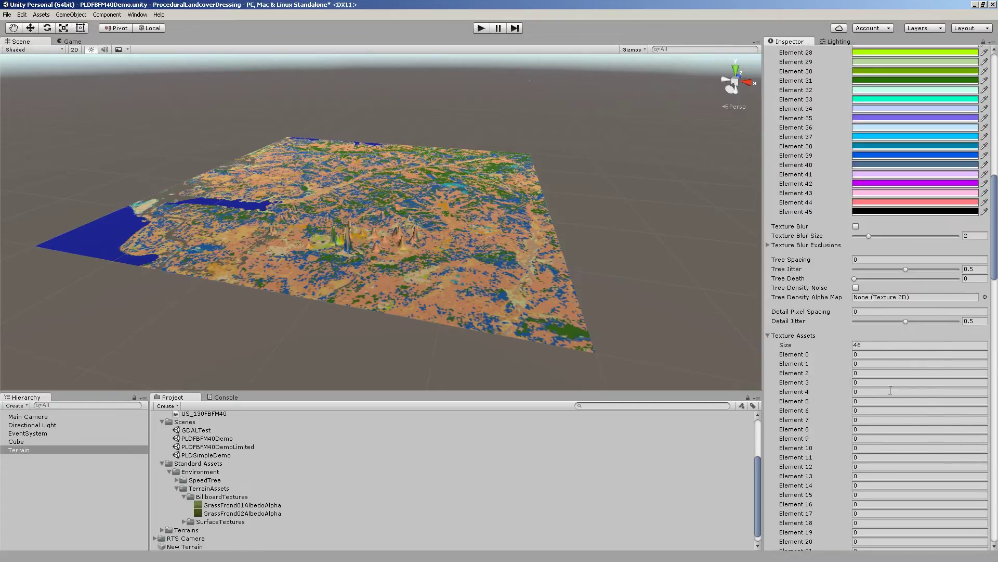
scroll(858, 307, up, 14)
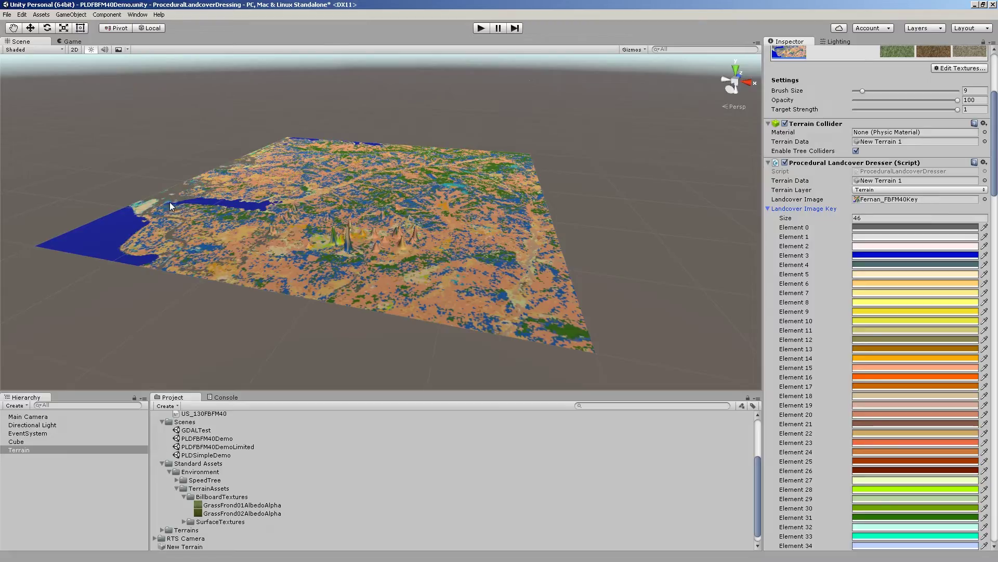
Step: Review the landcover key colours, expand the Terrain Asset Initializer component and compare its added textures with the terrain's texture list
alt+drag(254, 213, 275, 196)
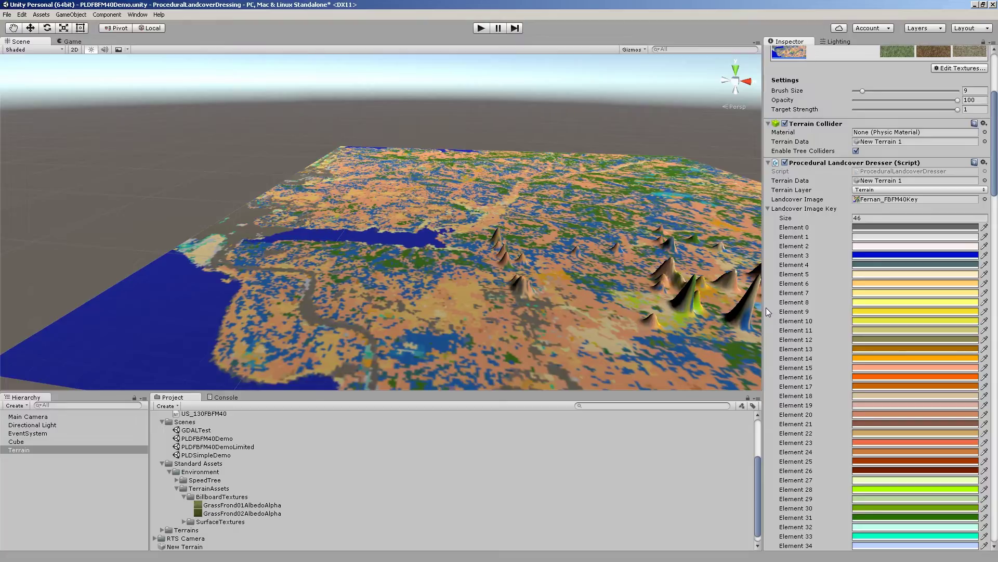
scroll(892, 362, down, 10)
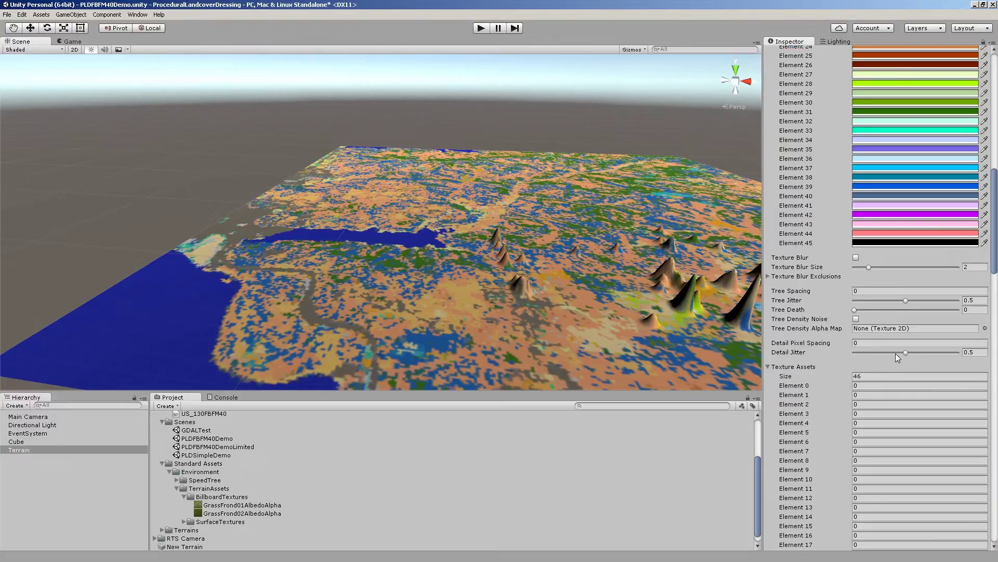
scroll(895, 354, up, 14)
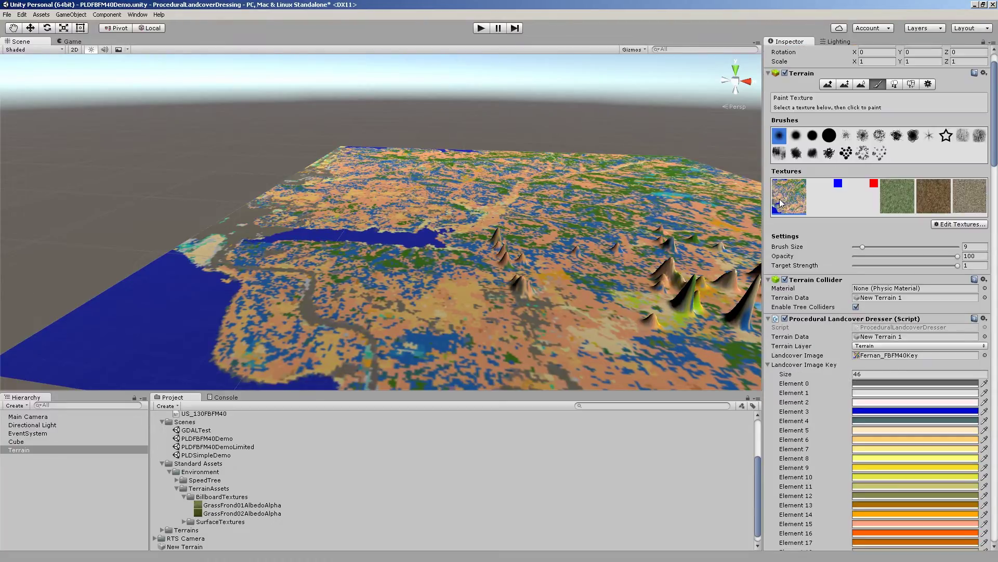
scroll(861, 276, down, 8)
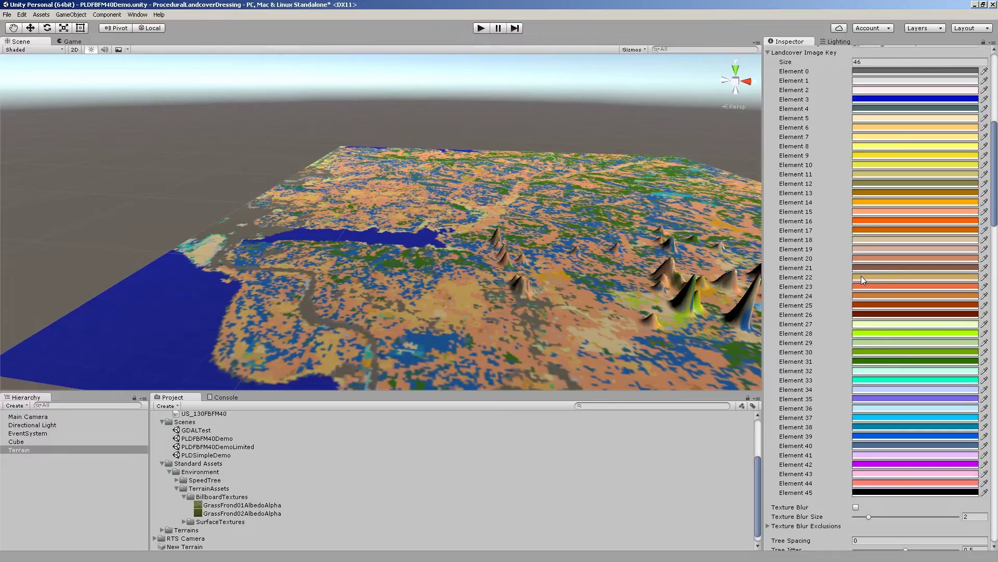
scroll(861, 275, down, 13)
scroll(872, 353, down, 14)
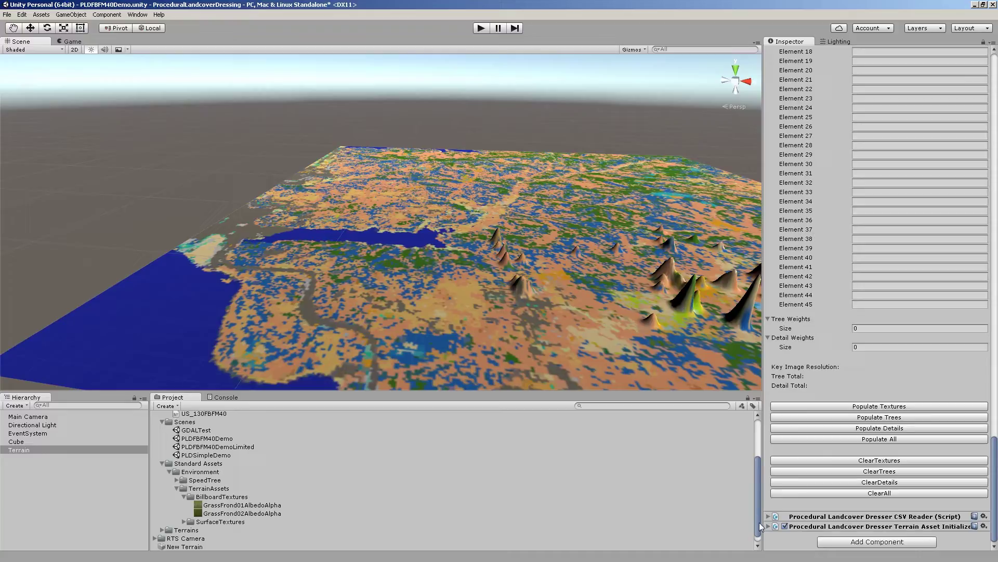
click(769, 525)
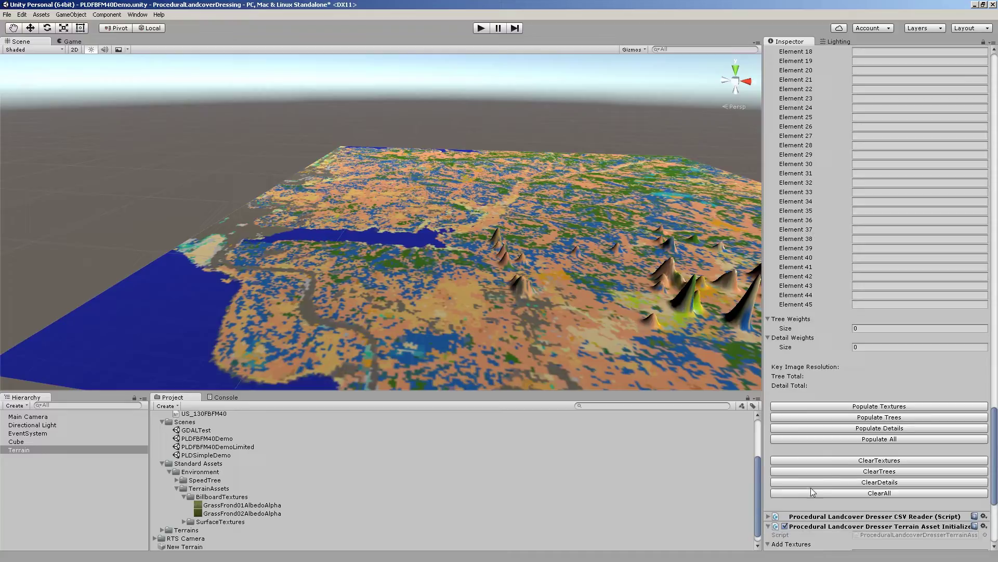
scroll(851, 458, down, 5)
scroll(851, 458, down, 2)
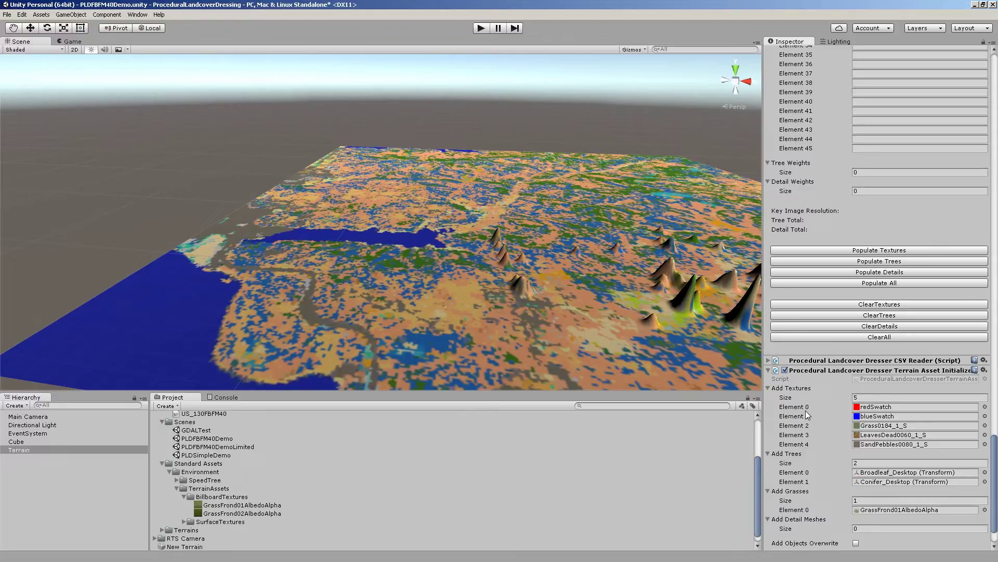
scroll(868, 367, up, 10)
scroll(868, 366, up, 20)
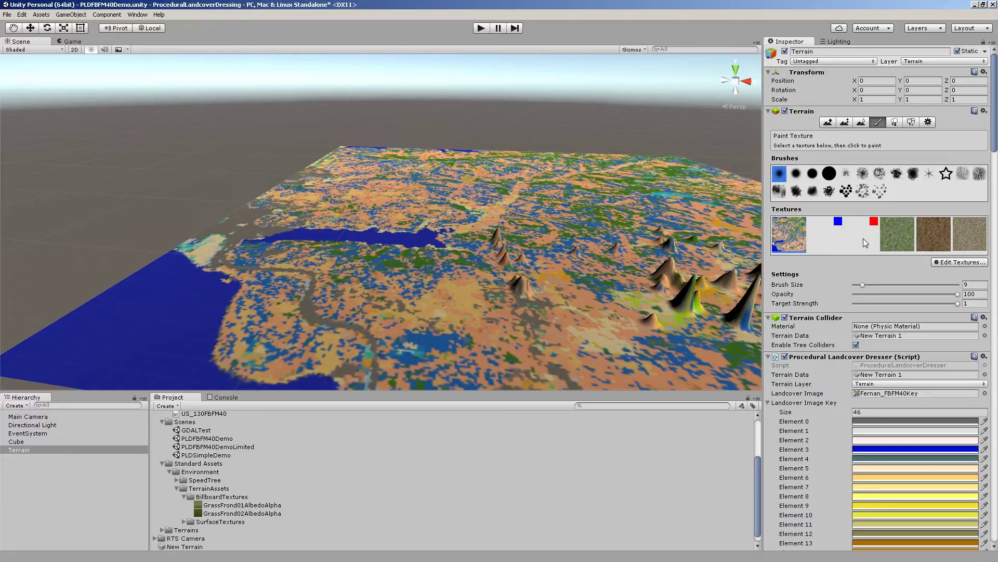
Step: In the Landcover Dresser's Texture Assets list, set Element 0 to 2 and Element 3 to 1
scroll(865, 270, down, 19)
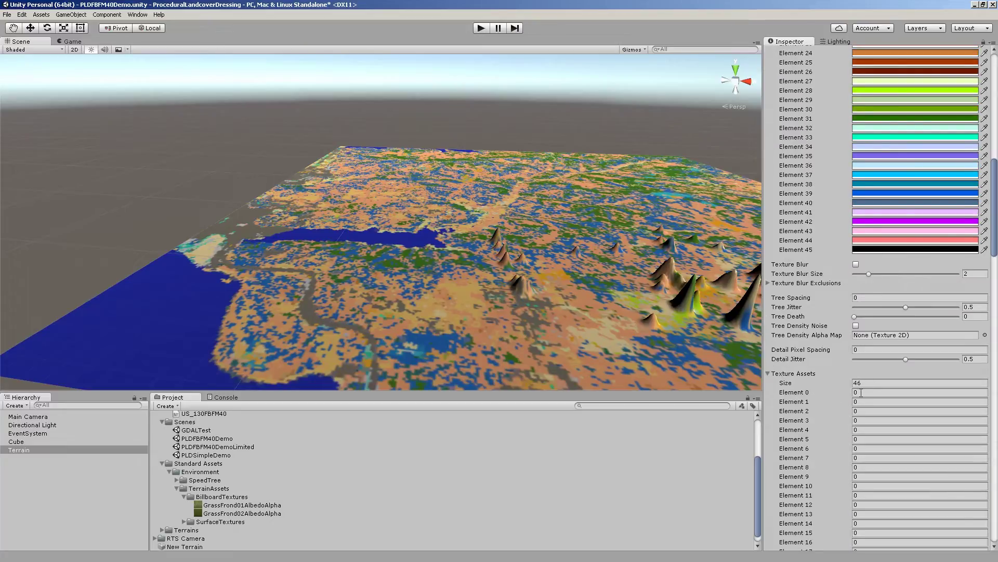
click(861, 392)
scroll(878, 413, up, 2)
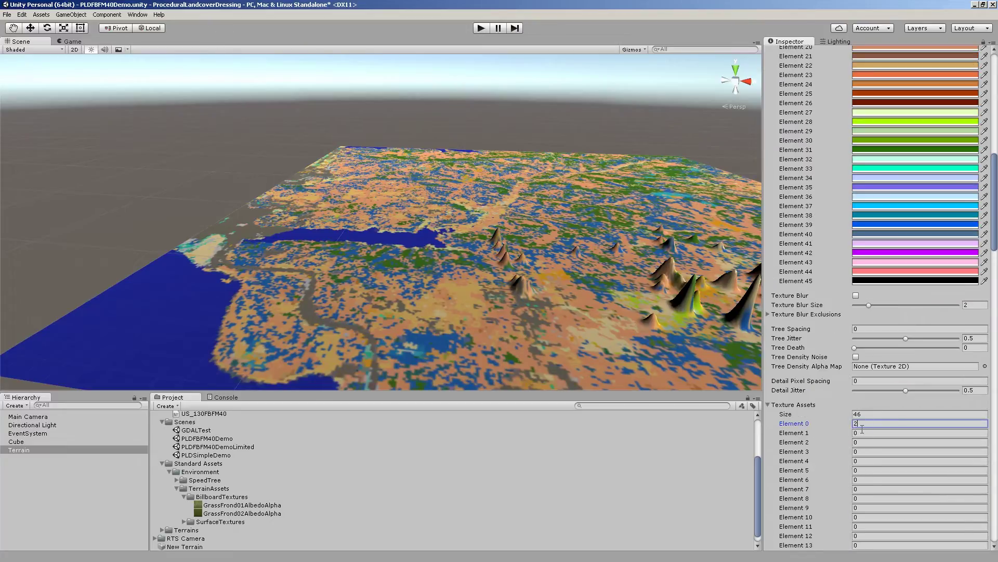
scroll(863, 394, up, 20)
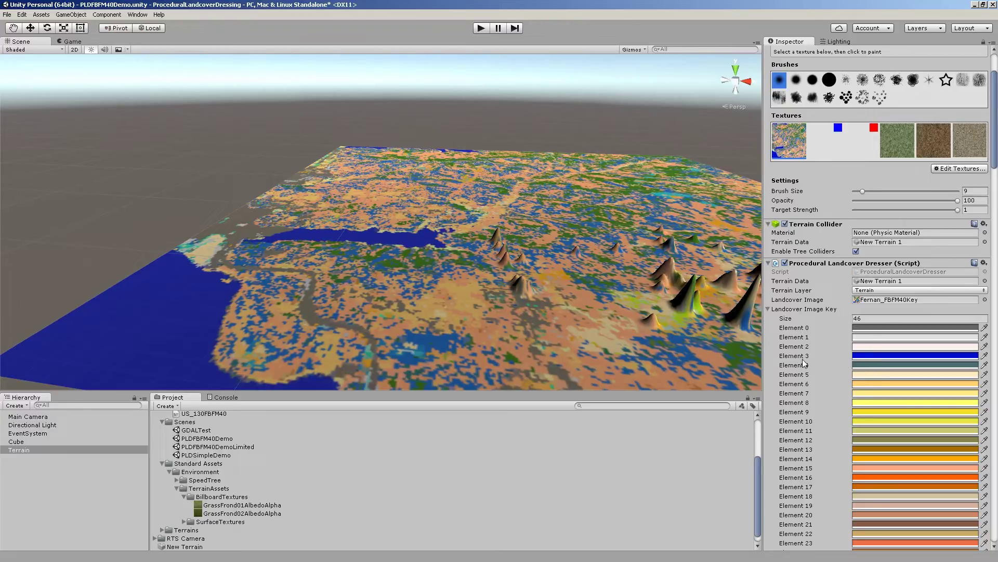
scroll(853, 379, down, 15)
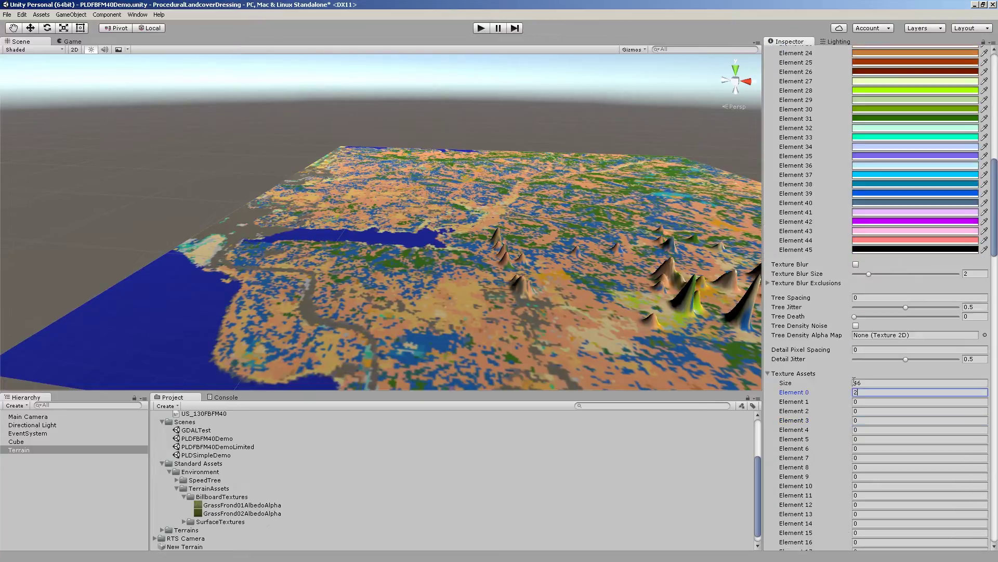
click(862, 360)
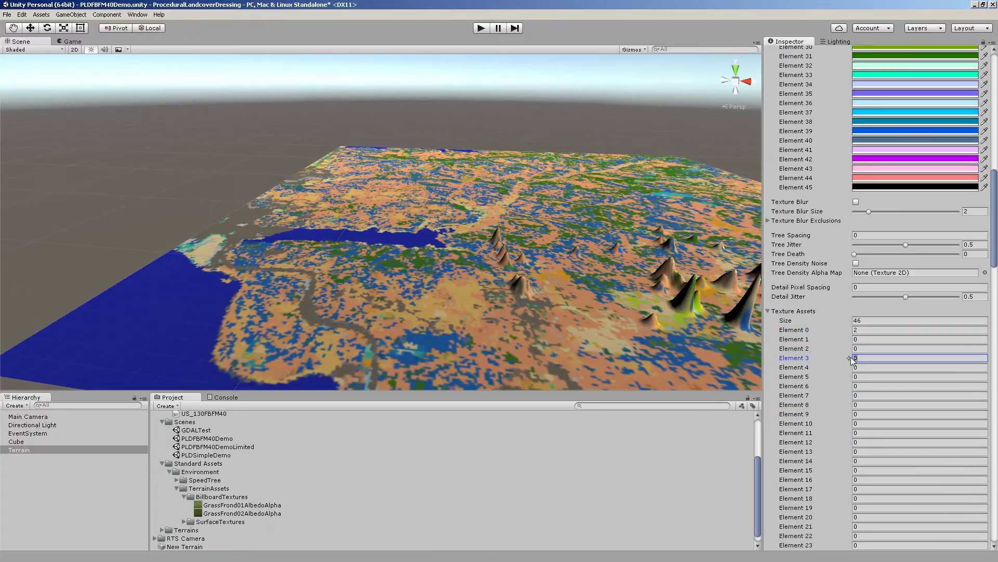
text(1)
Step: Check the terrain textures against the landcover key colours and set Texture Assets Elements 1, 2 and 4 to 5
scroll(900, 385, up, 15)
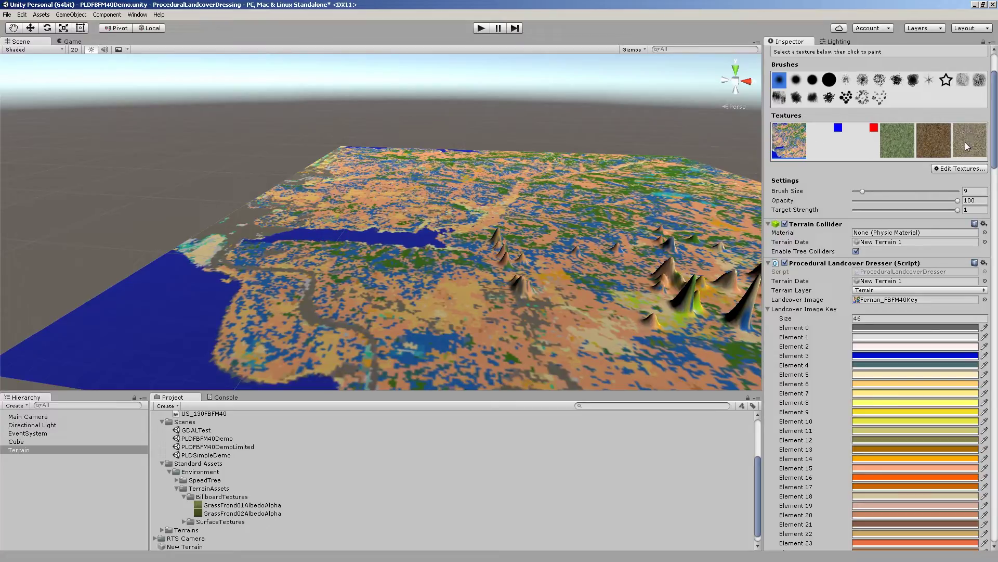
scroll(906, 389, down, 8)
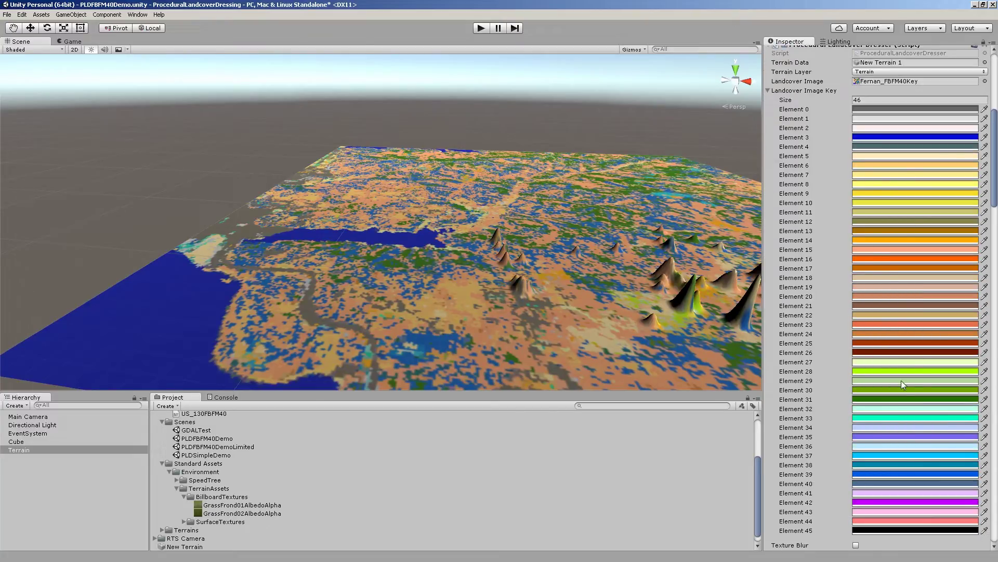
scroll(922, 380, up, 6)
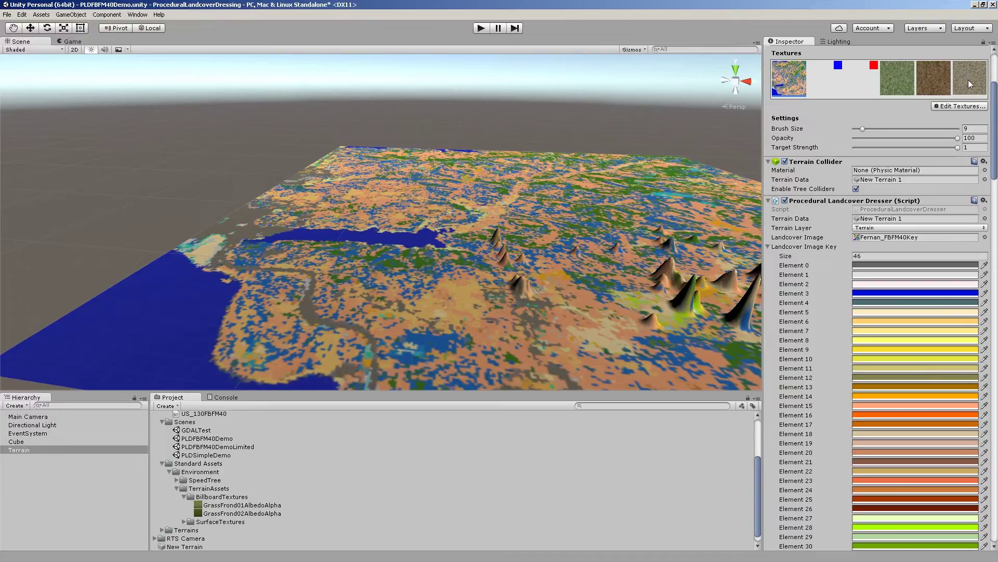
scroll(904, 312, down, 8)
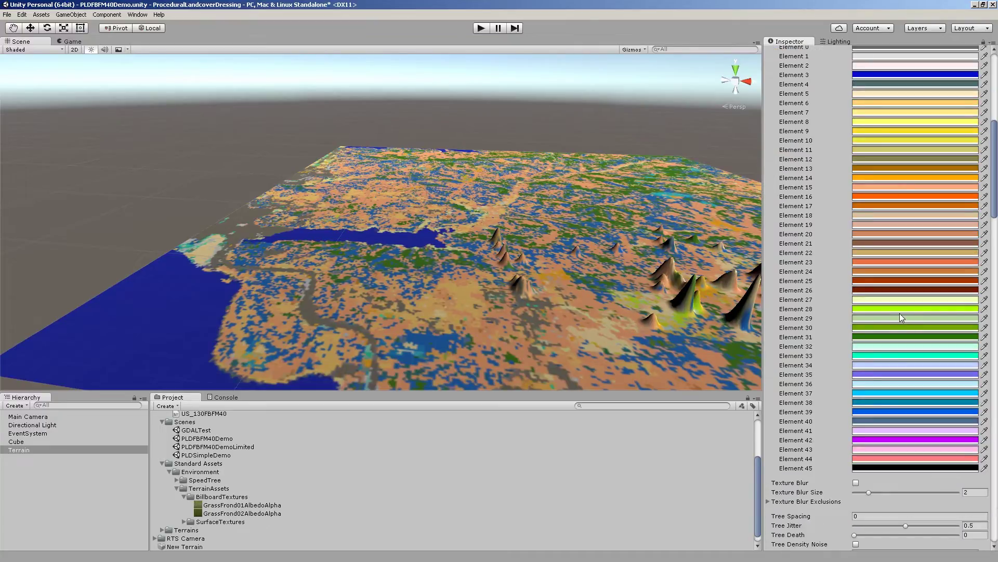
scroll(900, 314, up, 8)
scroll(906, 329, down, 19)
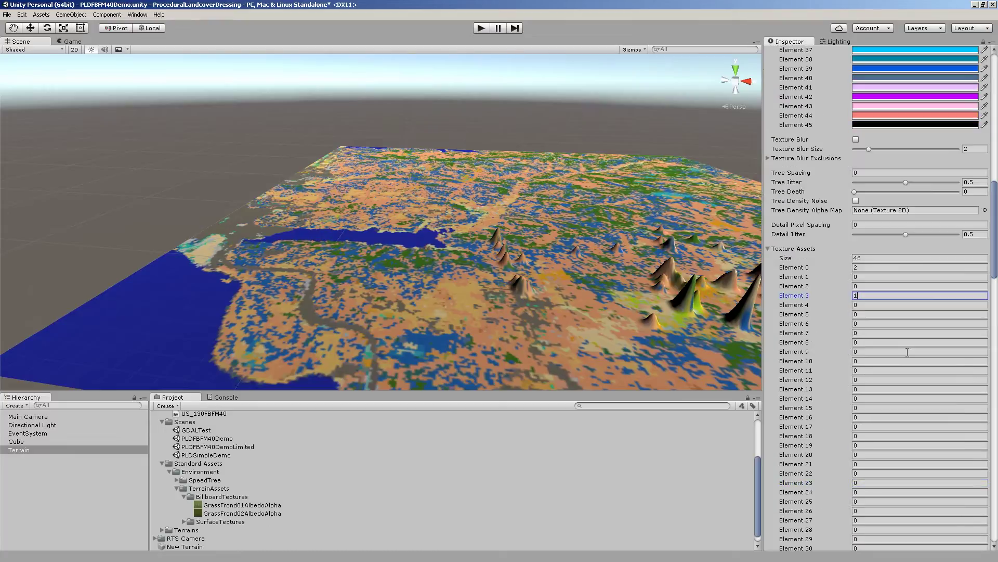
click(863, 276)
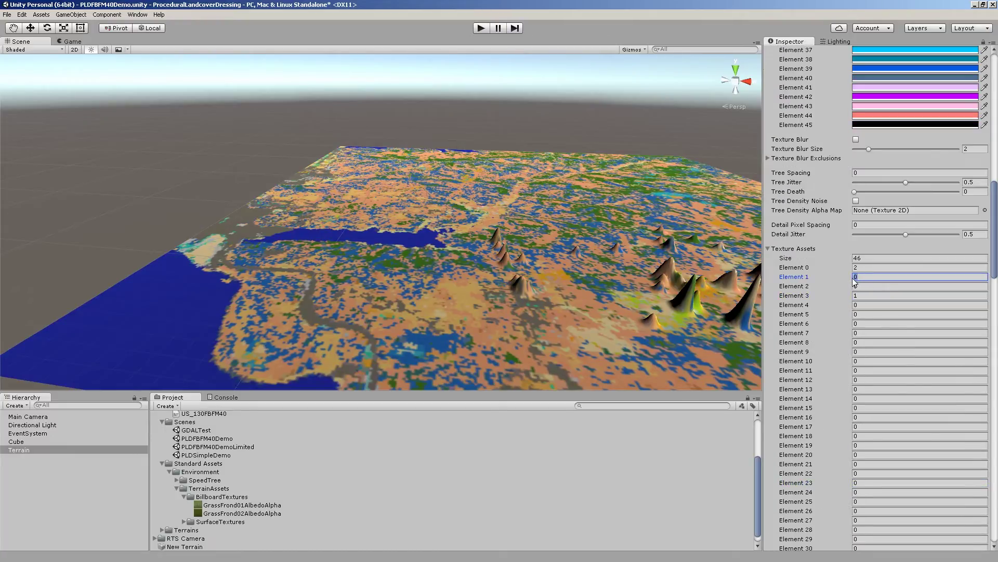
click(863, 287)
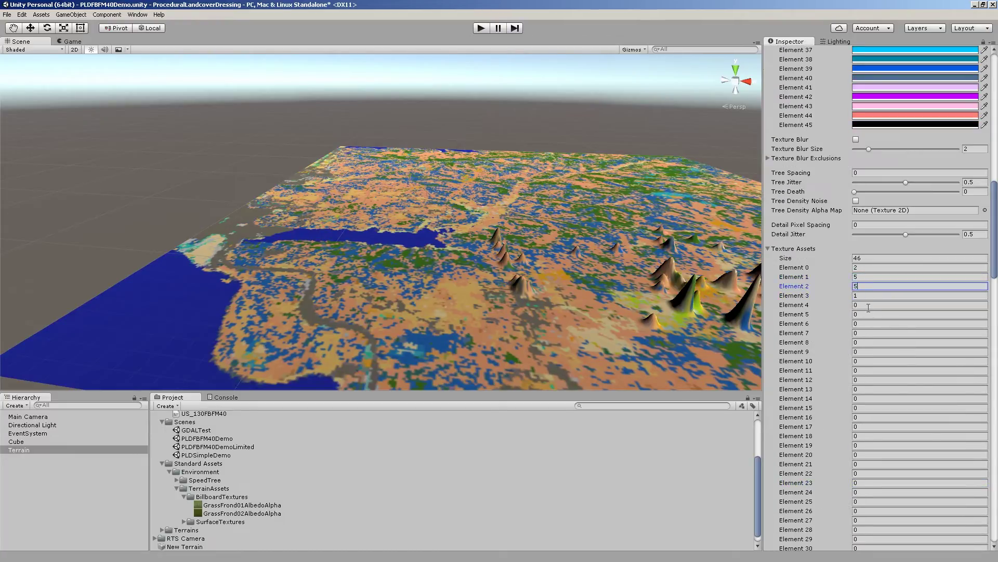
click(854, 305)
text(5)
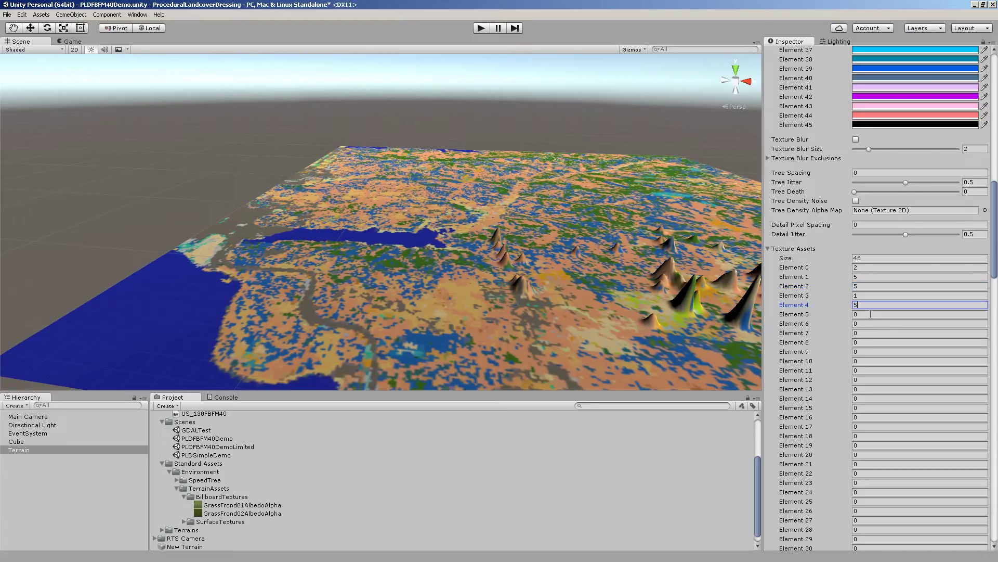
Step: Set Texture Assets Element 5 to 3, Element 6 to 4 and Element 7 to 3
click(869, 314)
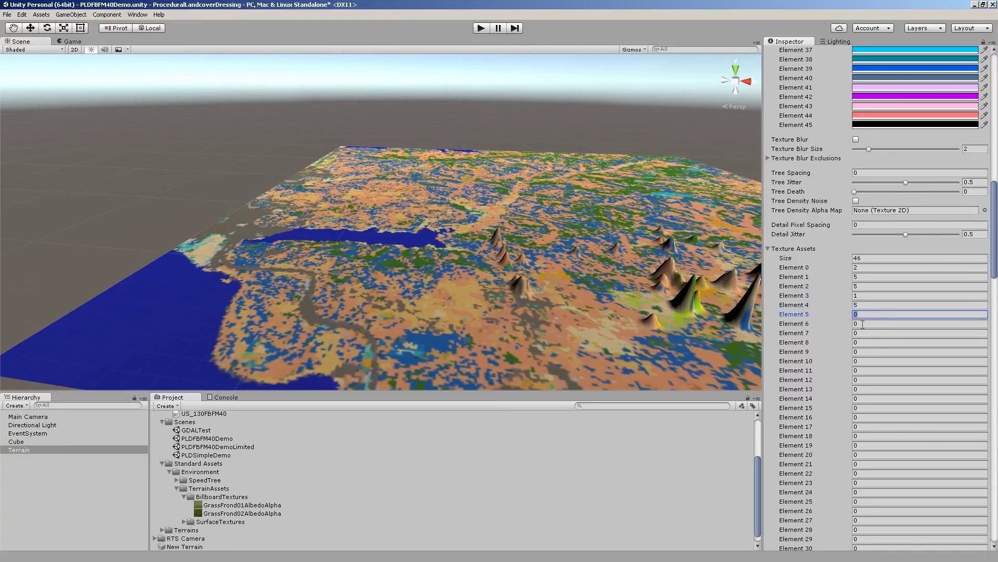
text(3)
click(863, 322)
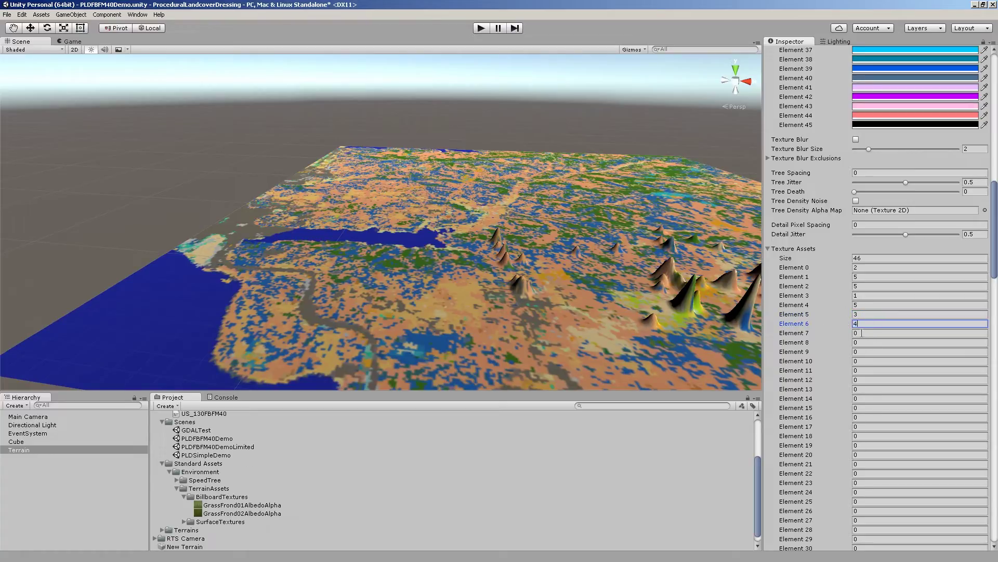
click(862, 333)
text(34)
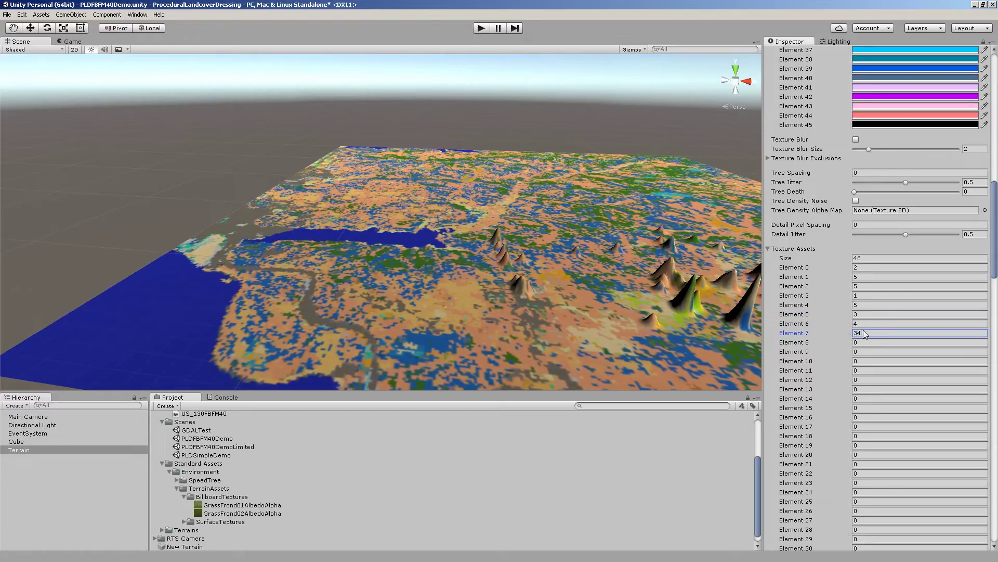
key(BackSpace)
Step: Set Texture Assets Elements 8 and 10 to 4, and Elements 9 and 11 to 3
click(868, 341)
click(863, 352)
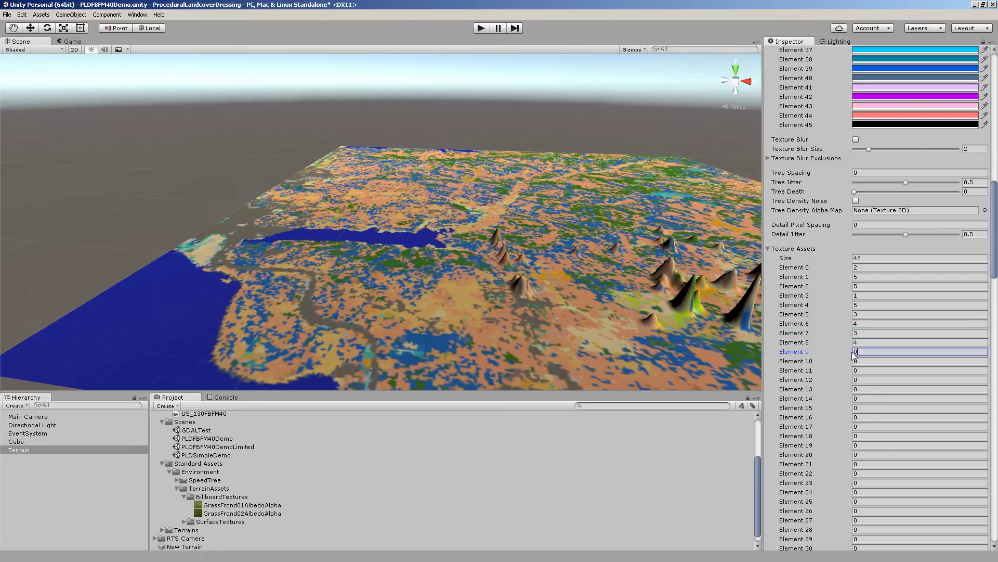
text(3)
click(857, 361)
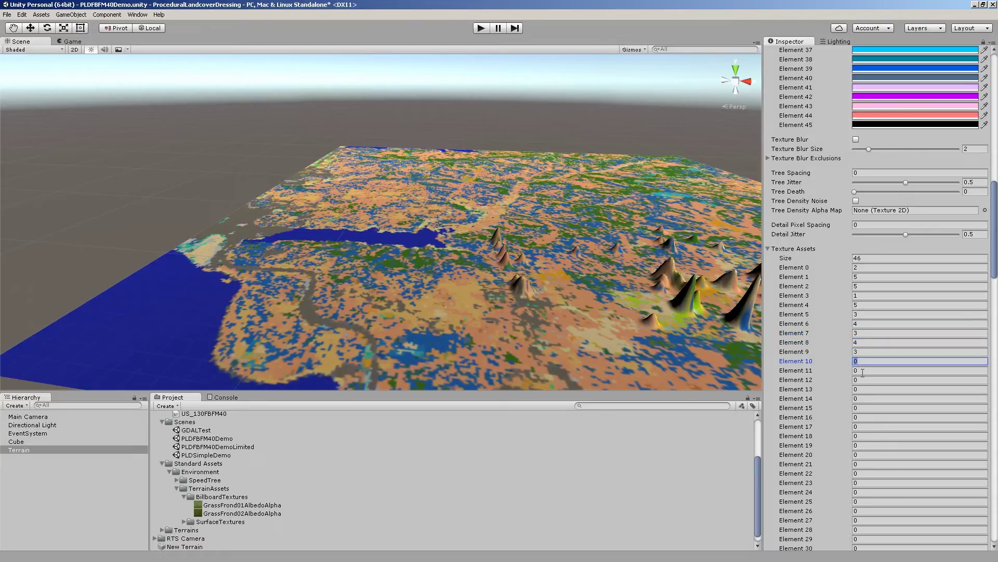
text(4)
click(852, 371)
Step: Set Texture Assets Element 12 to 4, Element 13 to 3, and Elements 14 through 17 to 4
click(871, 380)
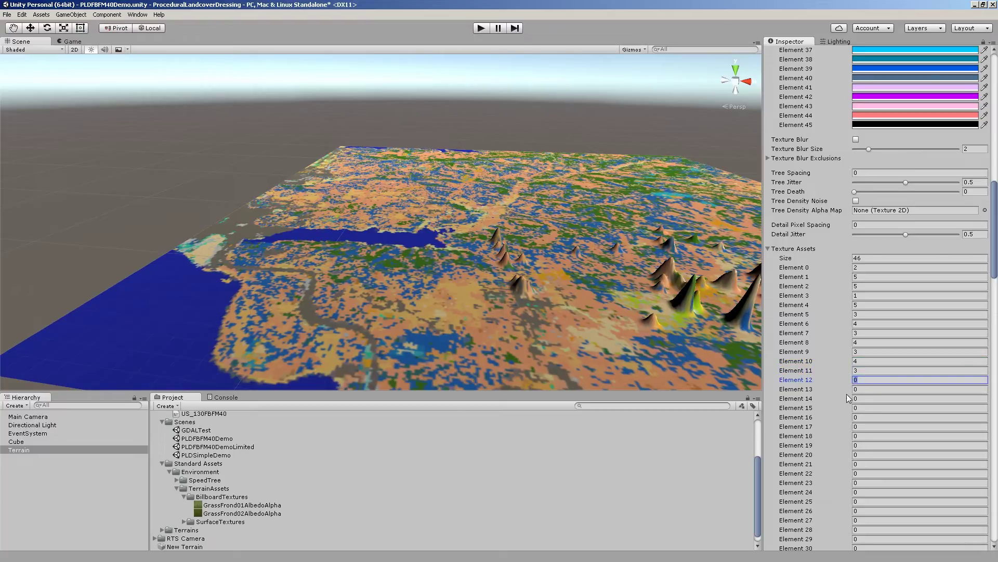
click(864, 389)
click(864, 398)
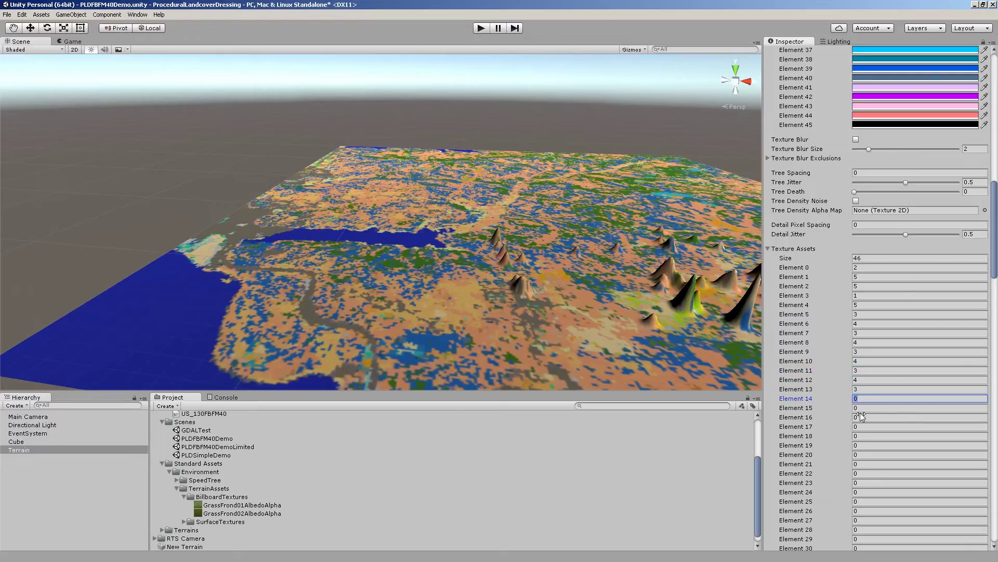
text(4)
click(858, 407)
text(4)
click(852, 418)
text(4)
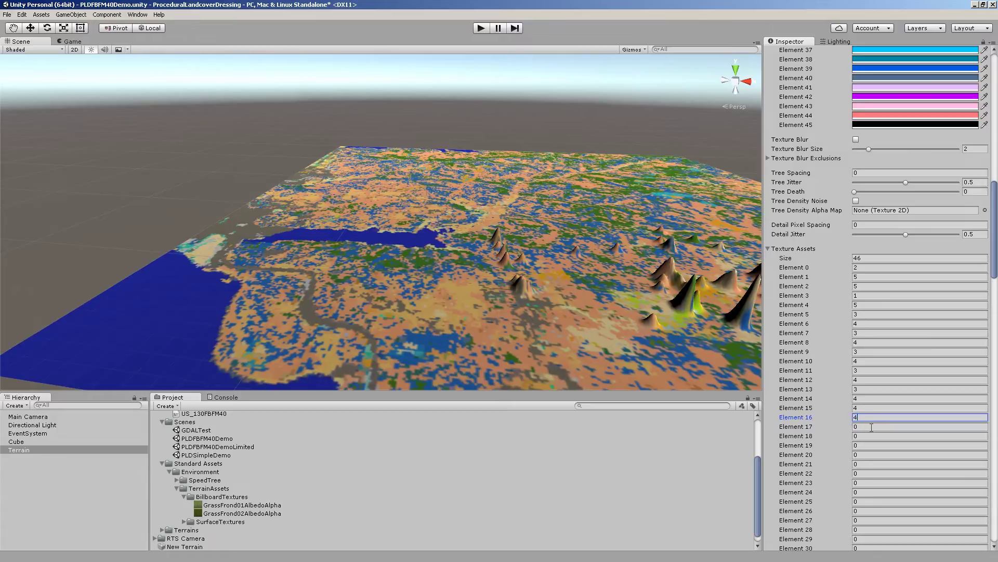
click(872, 426)
text(4)
Step: Set Texture Assets Elements 18 through 22 to 3
click(870, 437)
text(3)
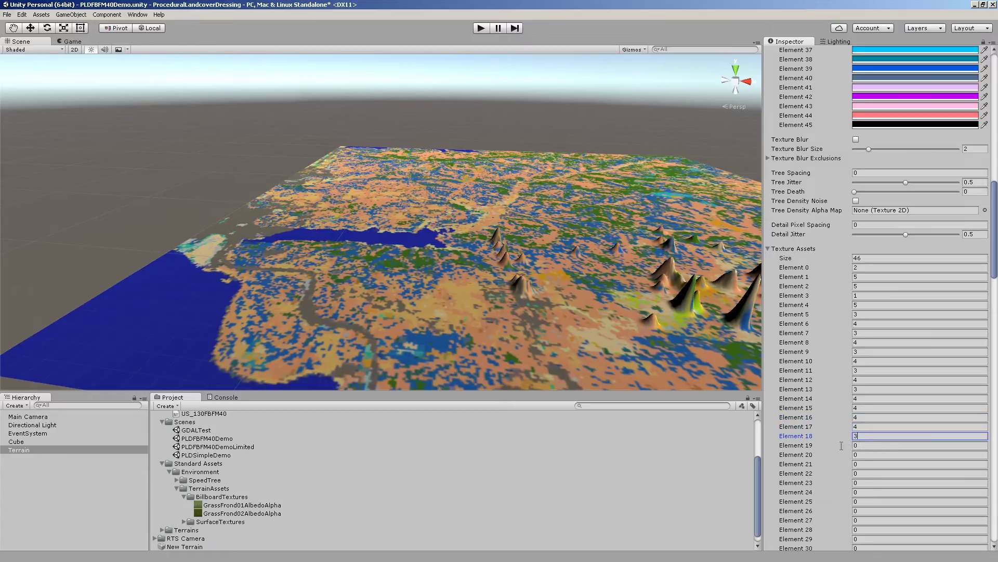
click(854, 446)
text(3)
click(837, 452)
text(3)
click(853, 471)
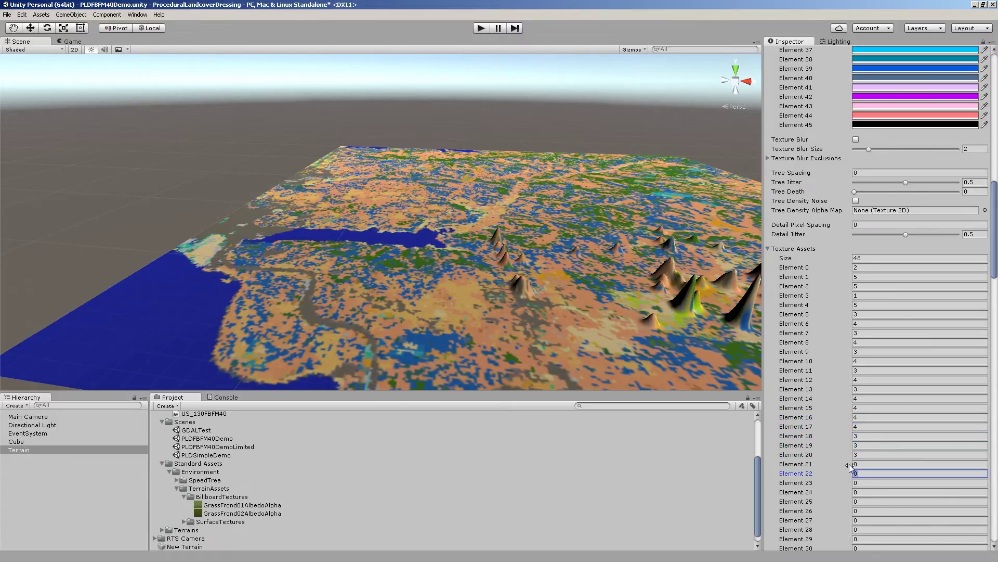
text(3)
click(841, 465)
text(3)
Step: Set Texture Assets Elements 23 through 29 to 4
click(868, 483)
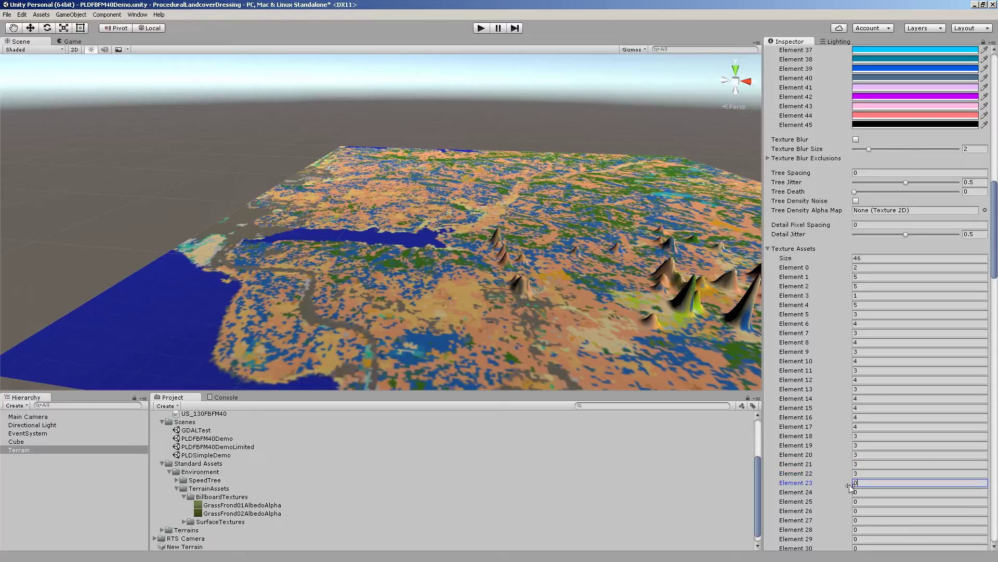
text(4)
click(866, 491)
text(4)
click(867, 502)
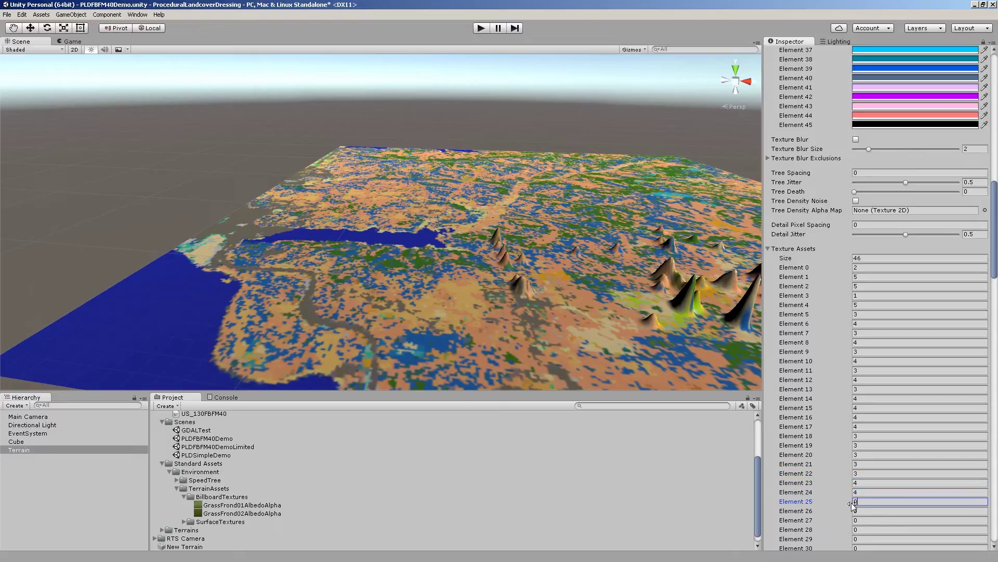
text(4)
click(859, 511)
click(863, 522)
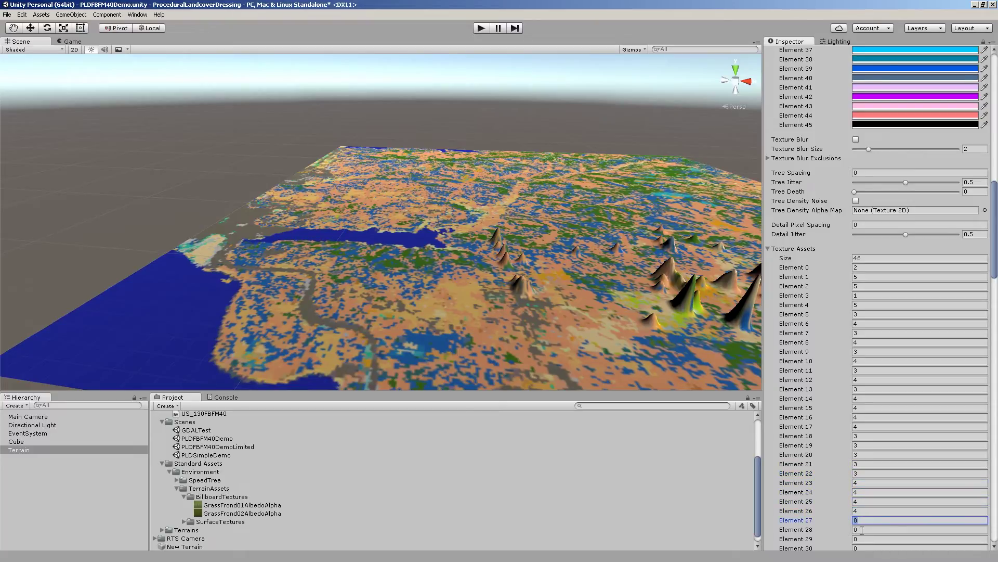
text(4)
click(863, 530)
text(4)
click(863, 539)
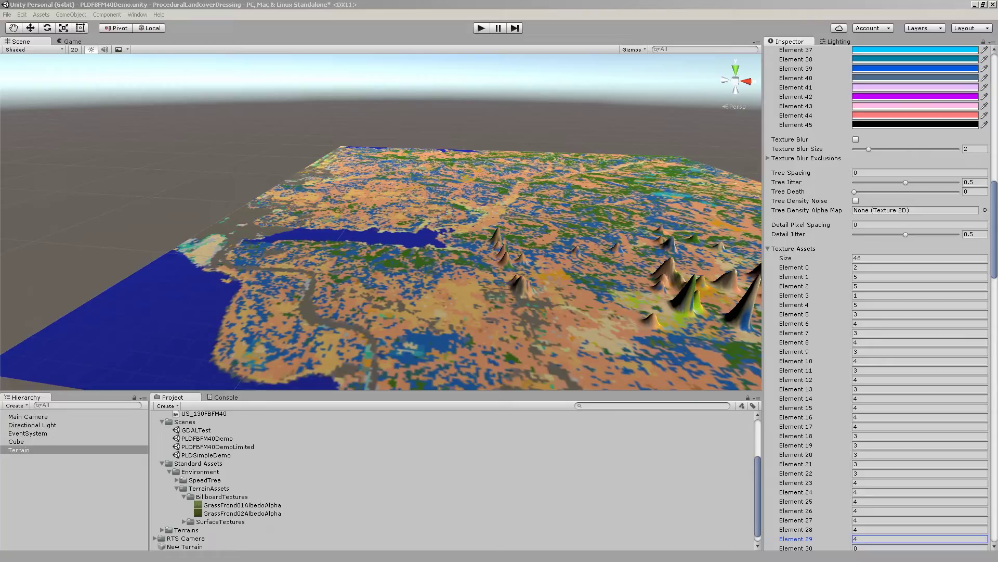
Step: Switch to the LANDFIRE page in Chrome, open the Attribute Data Dictionary PDF, and locate code NB1 in its enlarged value table
key(alt+Tab)
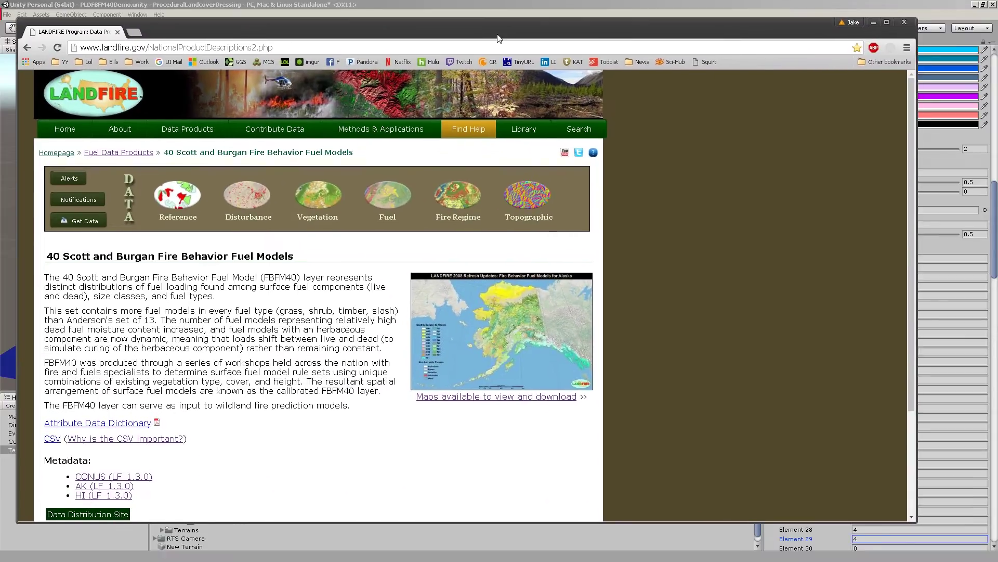
click(133, 425)
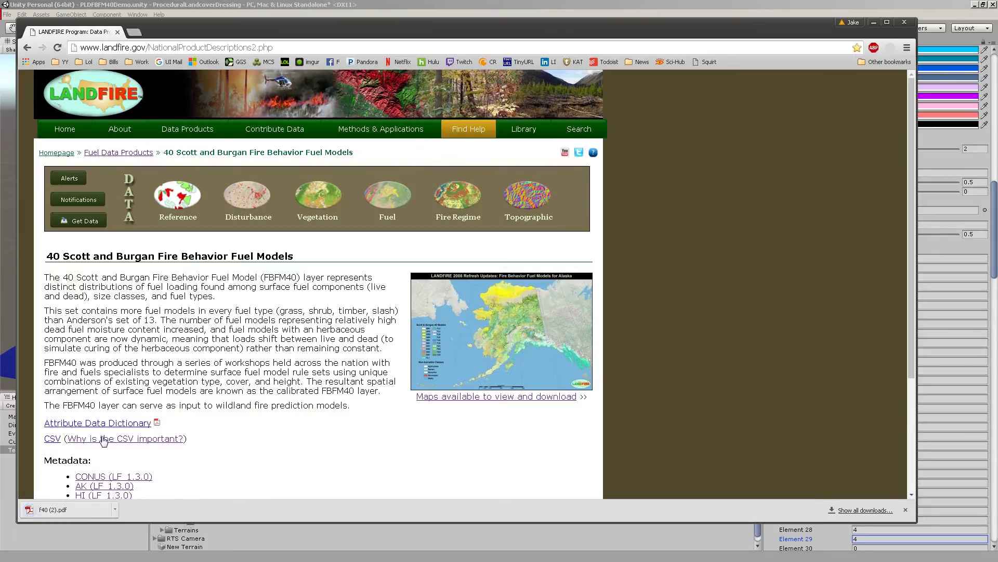
click(83, 510)
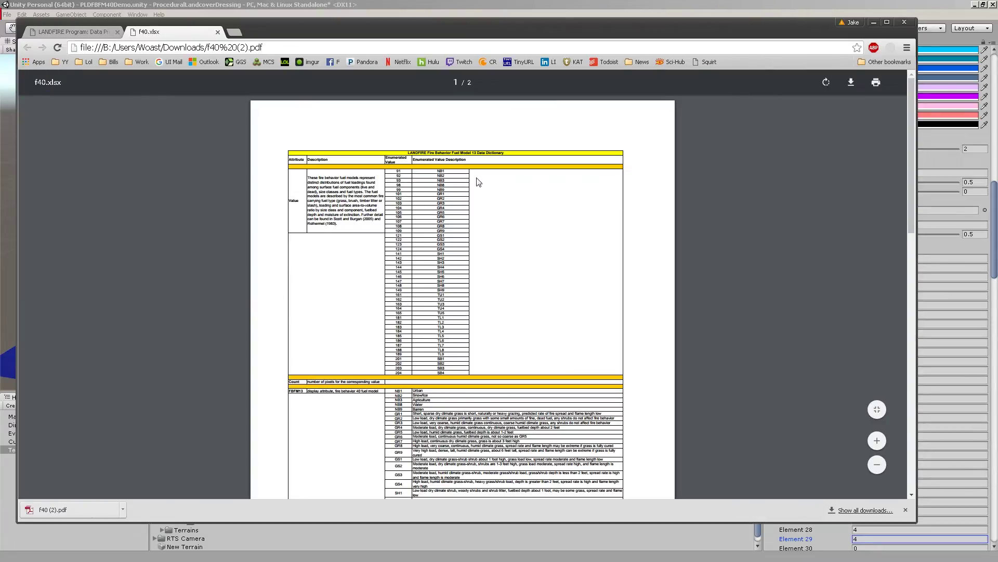
ctrl+scroll(453, 178, up, 5)
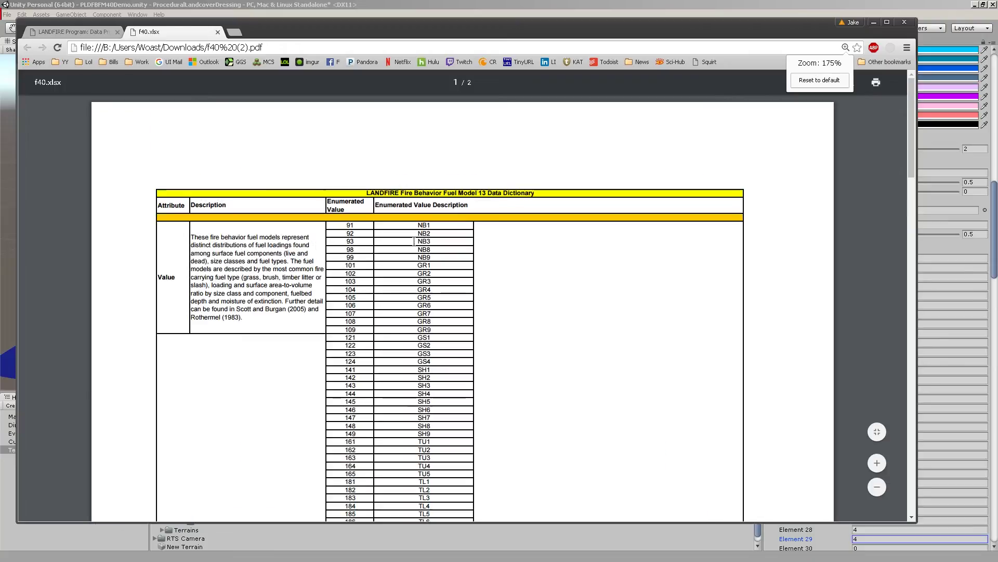
scroll(407, 296, down, 2)
scroll(408, 294, up, 1)
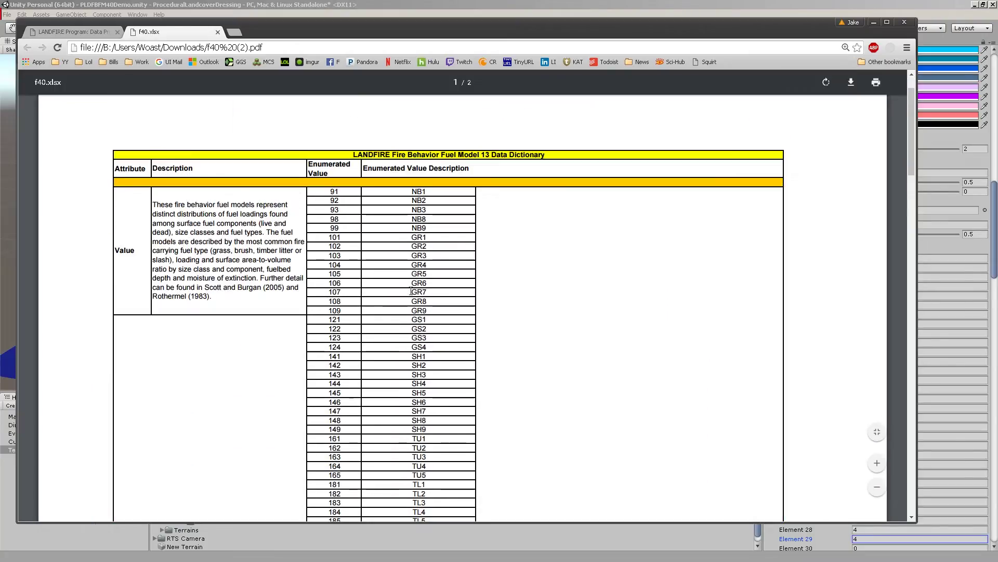
drag(424, 188, 408, 188)
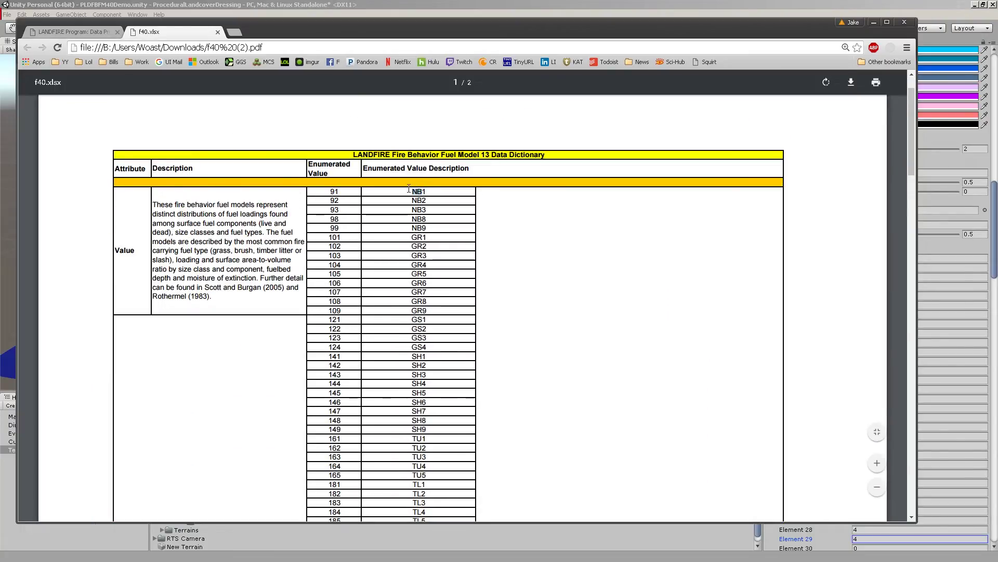
double_click(414, 190)
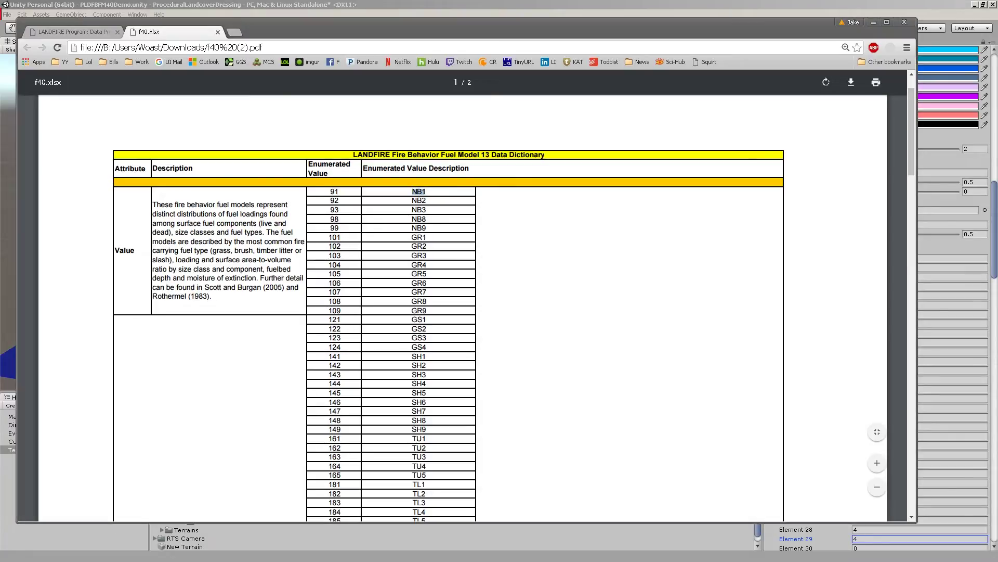
Step: Switch to the US_130FBFM40 workbook in Excel and look up the red, green and blue values of code NB1
key(alt+Tab)
scroll(215, 293, up, 5)
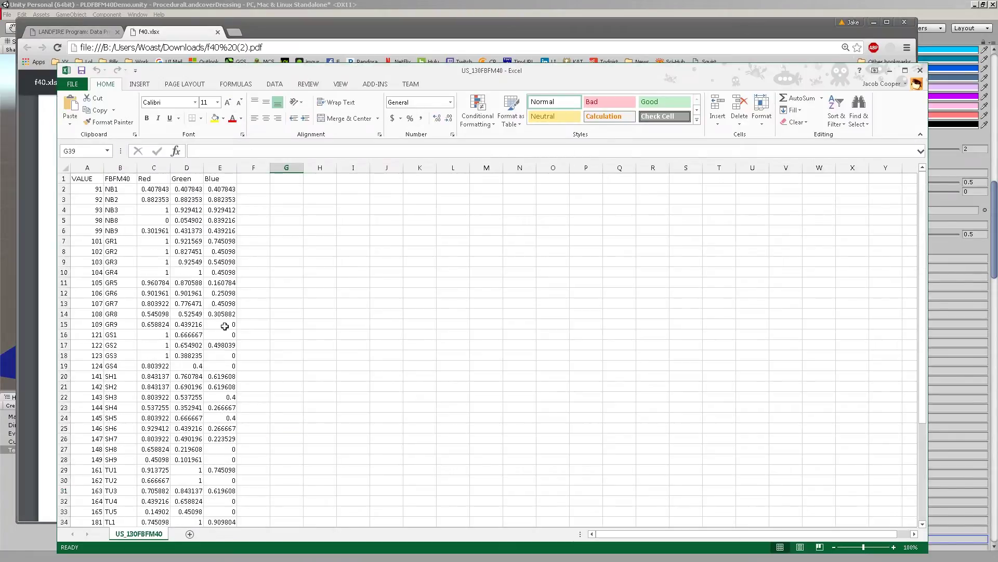
click(127, 191)
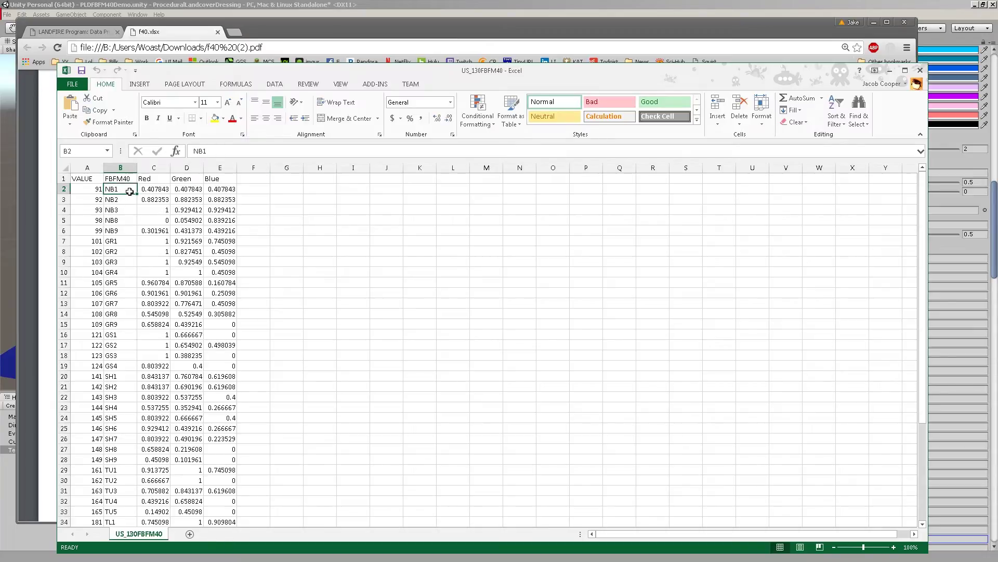
drag(409, 73, 910, 57)
click(566, 175)
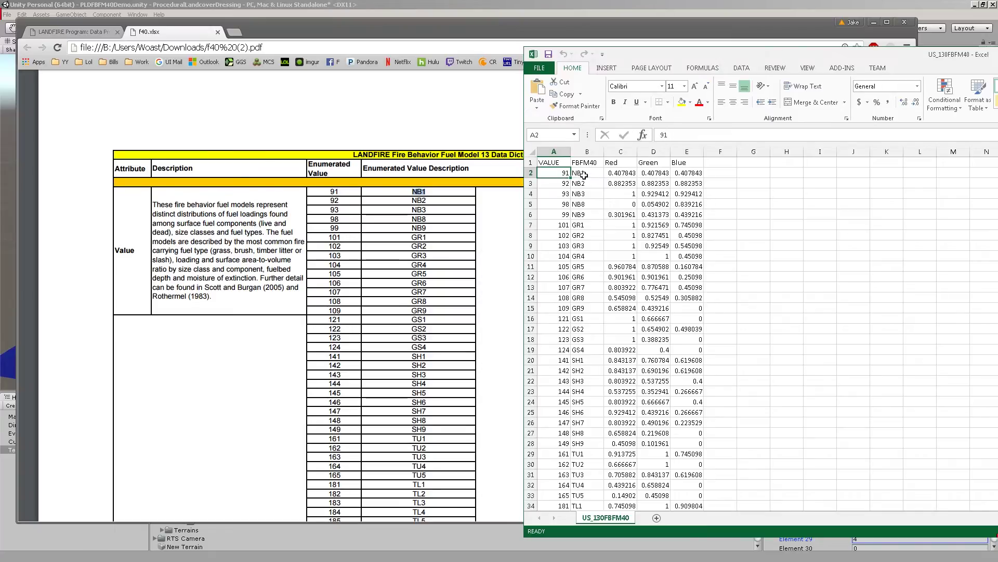
drag(577, 173, 690, 168)
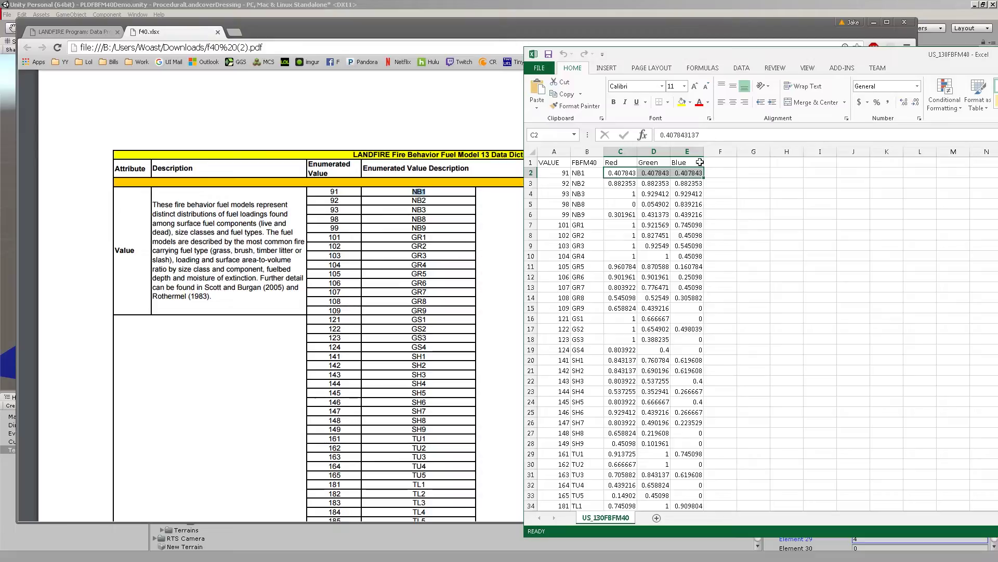
Step: Rearrange the workbook and PDF windows, and look up the description of NB1 in the data dictionary
drag(763, 56, 666, 89)
drag(443, 35, 298, 24)
scroll(336, 243, down, 10)
scroll(335, 242, down, 3)
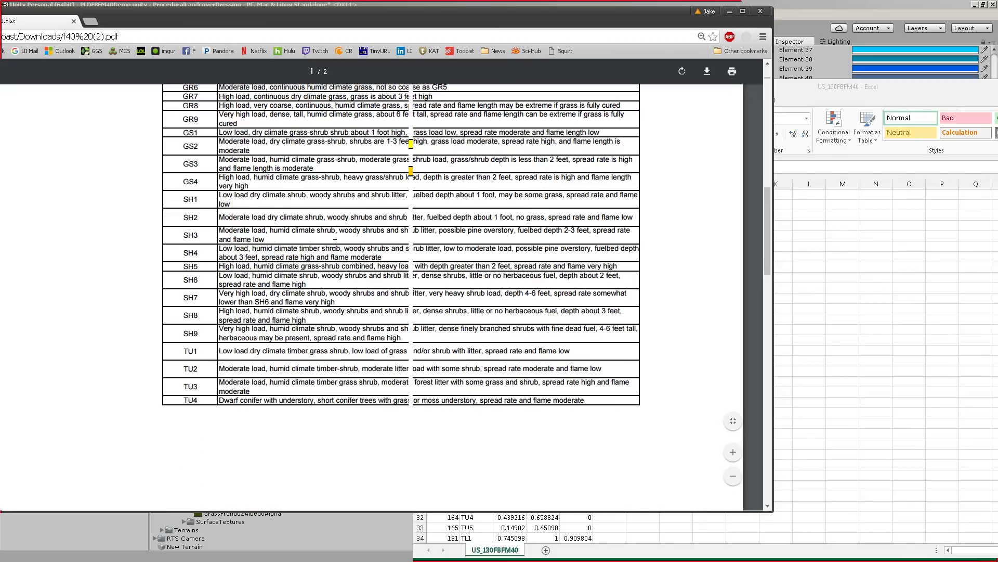
scroll(335, 242, up, 3)
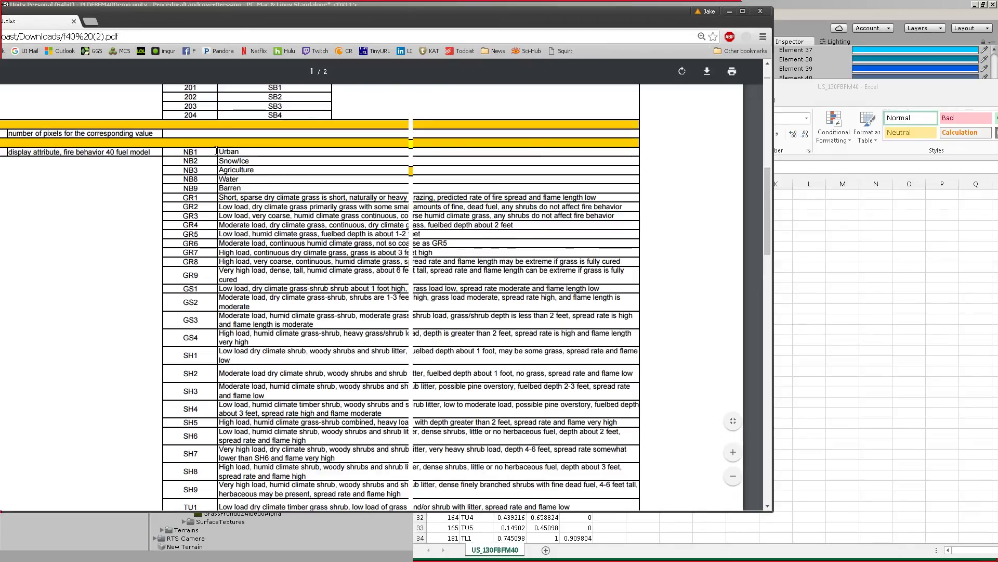
drag(231, 153, 248, 153)
click(248, 152)
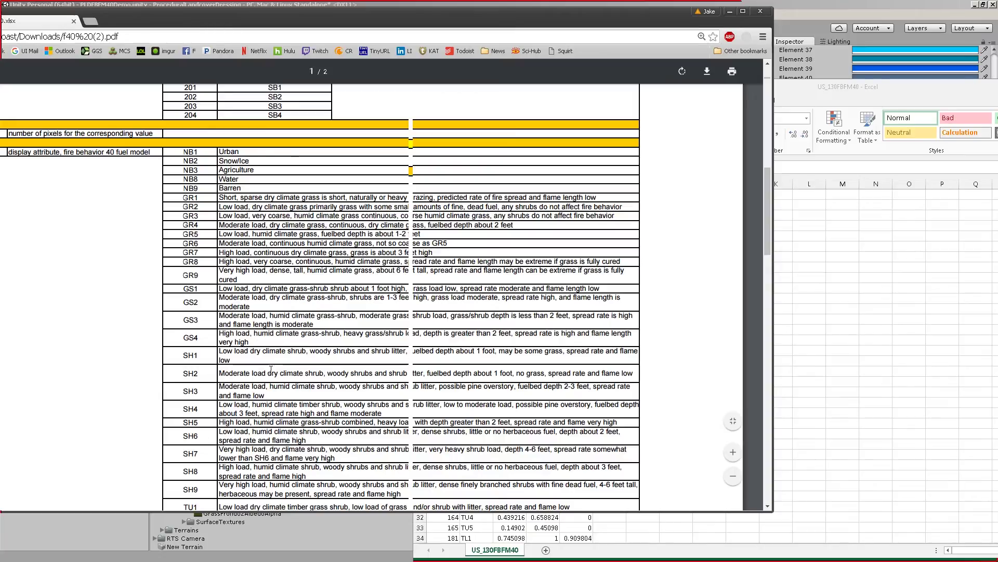
Step: Examine the TL and SB class descriptions on page 2, including TL2, and move the PDF and workbook windows out of view
scroll(270, 369, down, 10)
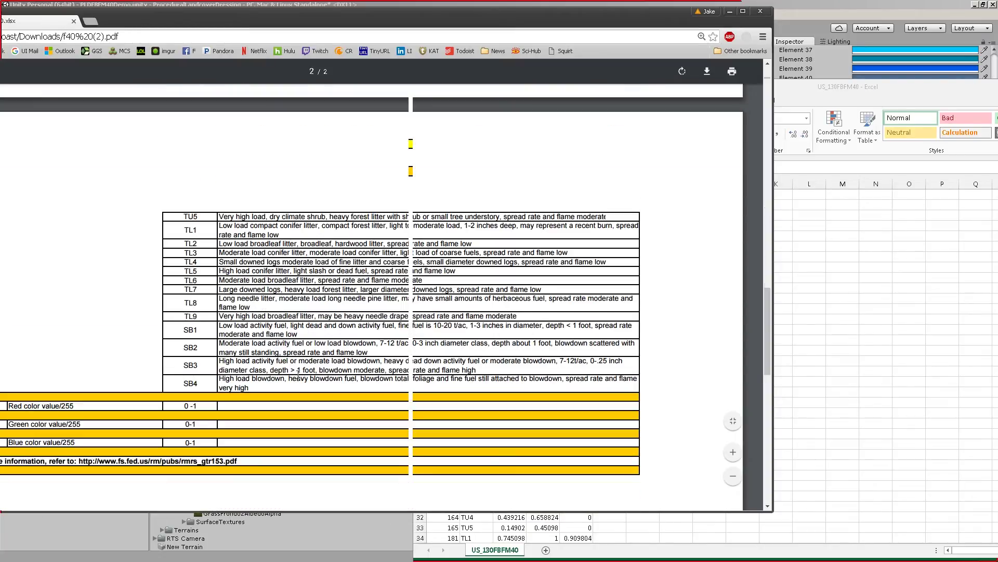
scroll(298, 371, down, 1)
scroll(280, 332, up, 2)
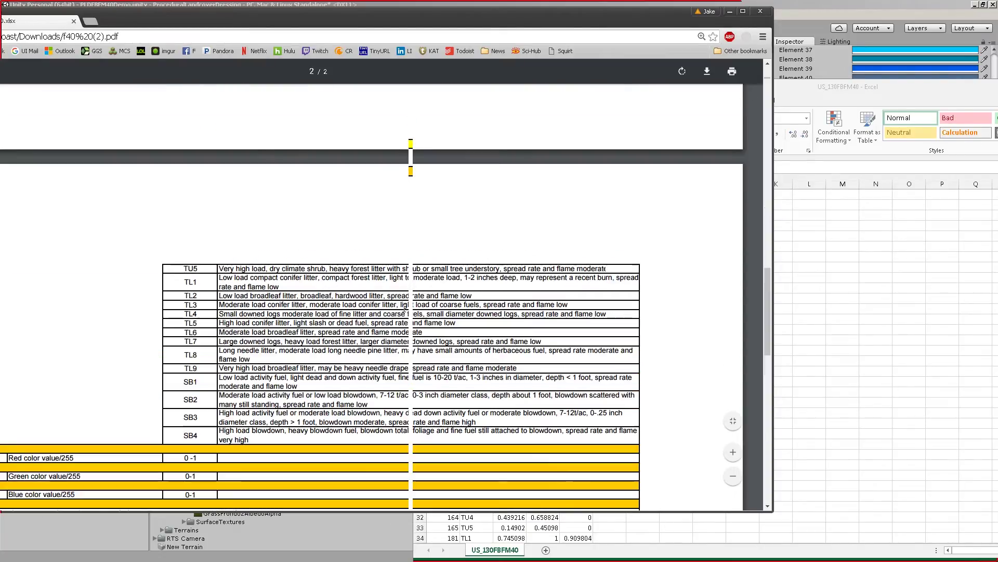
drag(232, 295, 485, 295)
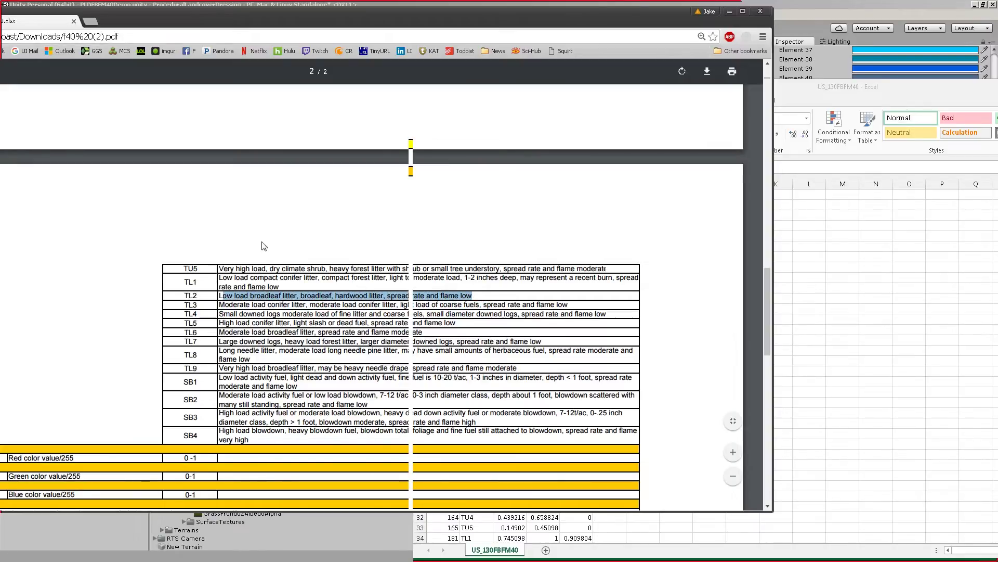
drag(441, 12, 0, 62)
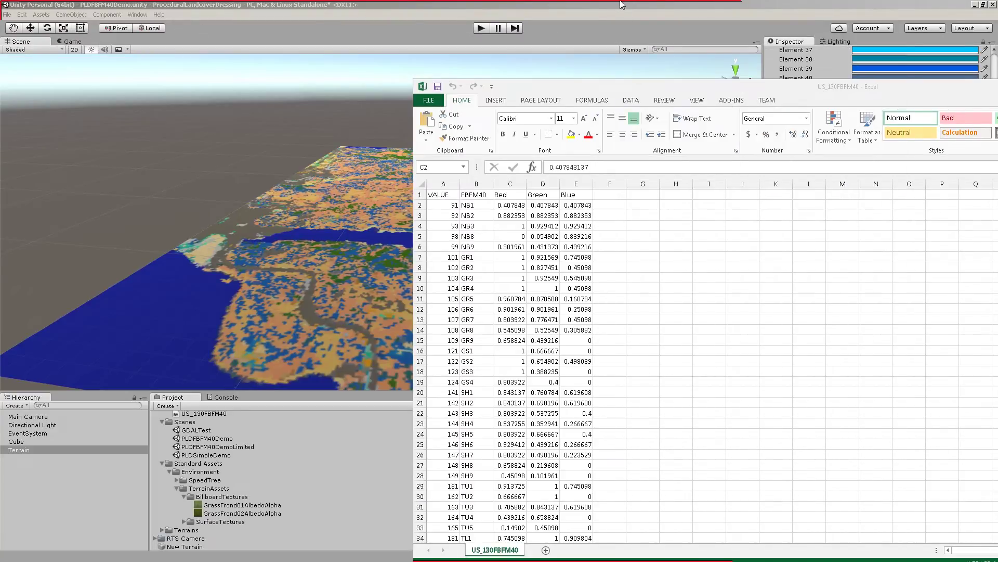
drag(848, 89, 0, 80)
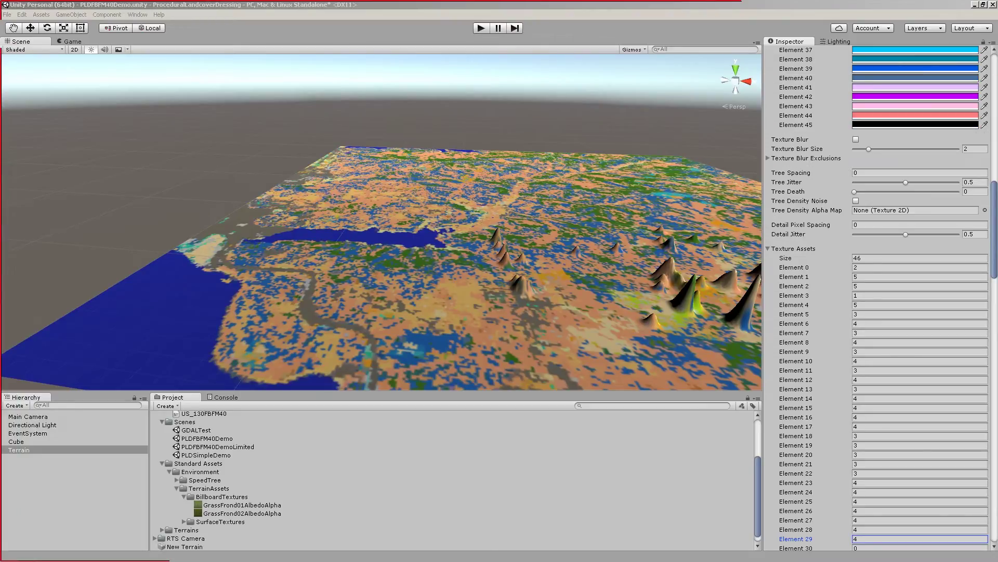
Step: Back in Unity, set Texture Assets Elements 30 and 32 to 3, and Elements 31 and 33 to 4
click(903, 483)
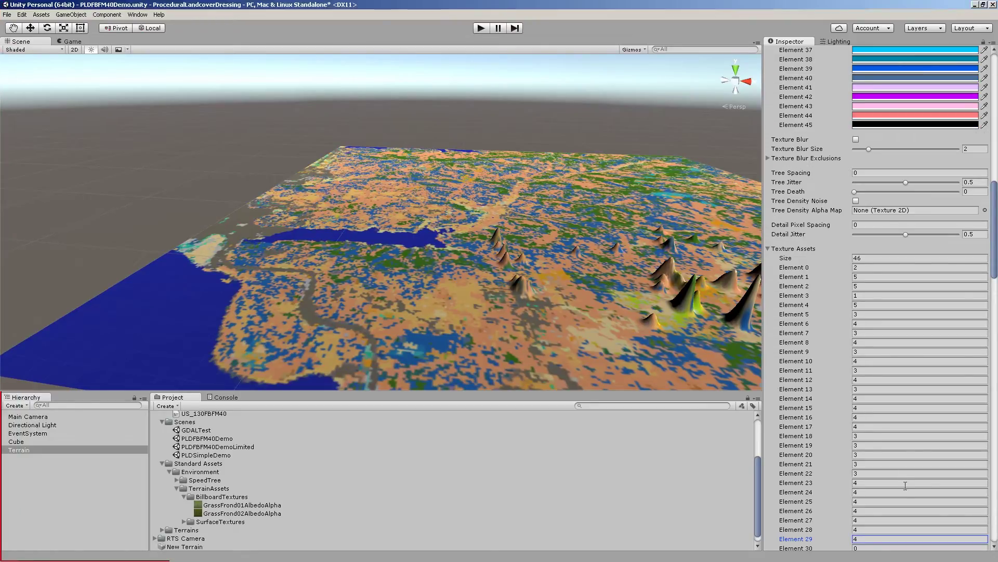
scroll(900, 450, down, 5)
scroll(874, 417, down, 3)
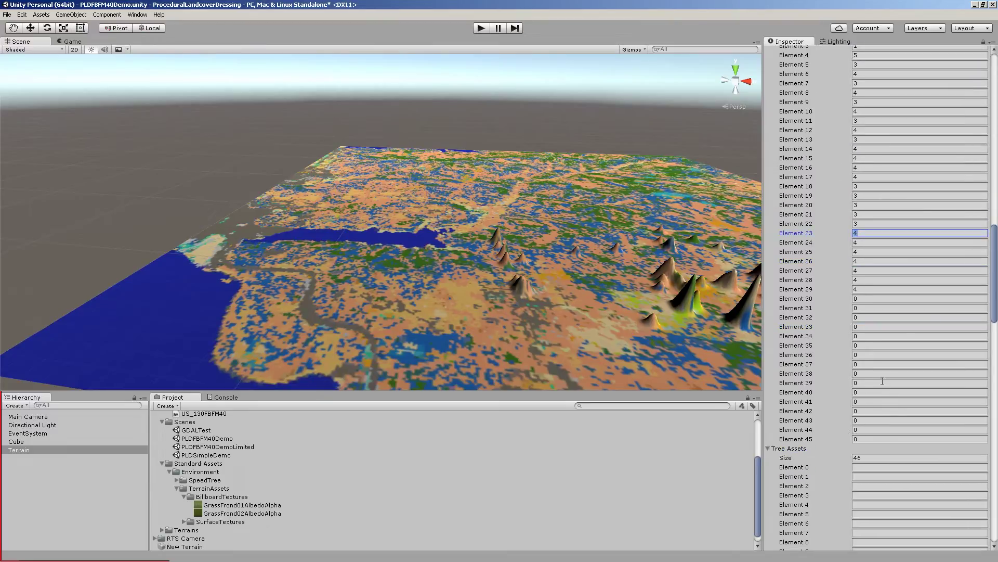
click(855, 299)
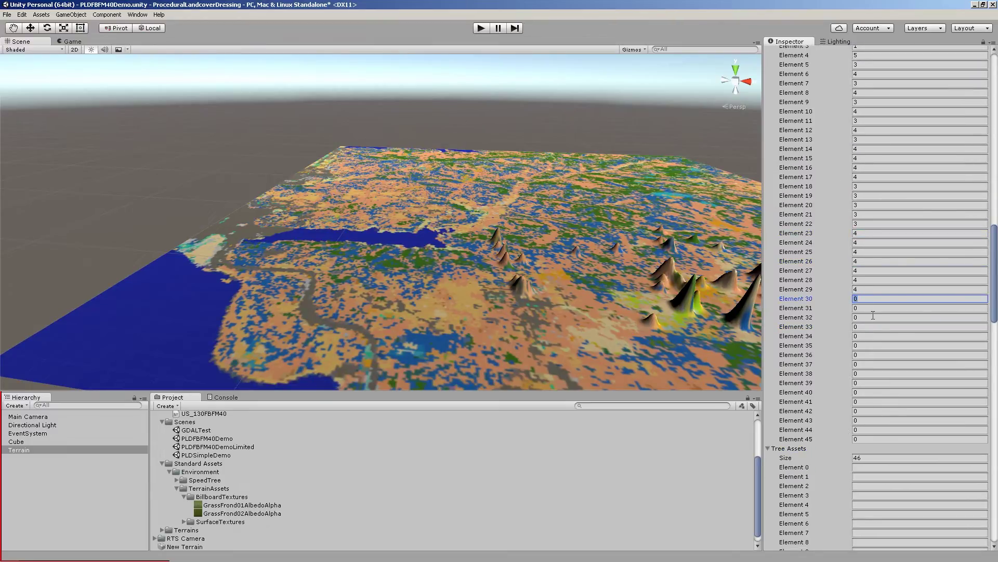
click(868, 308)
key(Tab)
text(3)
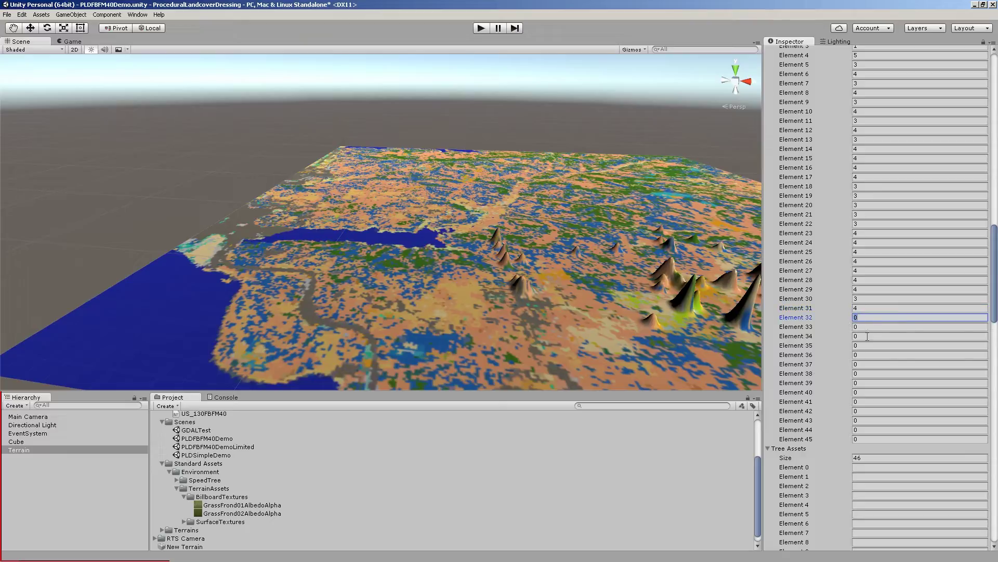
key(Tab)
text(4)
key(Tab)
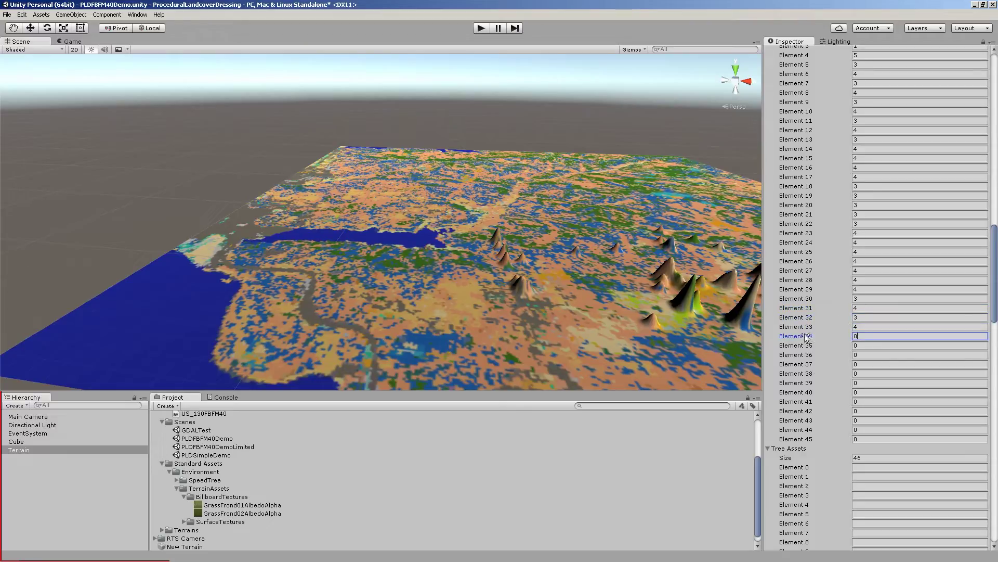
Step: Set Texture Assets Element 34 to 3 and Elements 35 through 37 to 4
text(3)
key(Tab)
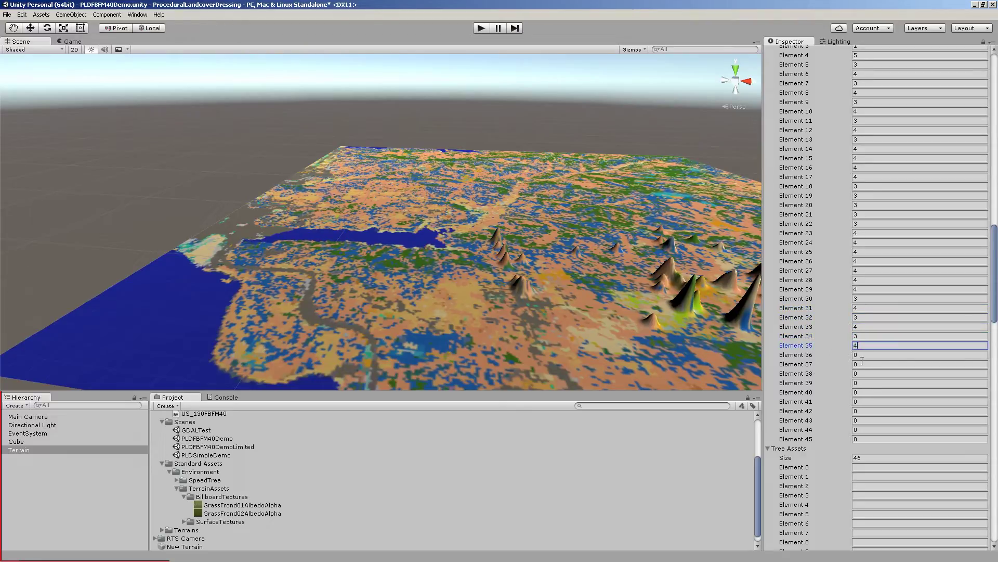
text(4)
key(Tab)
text(4)
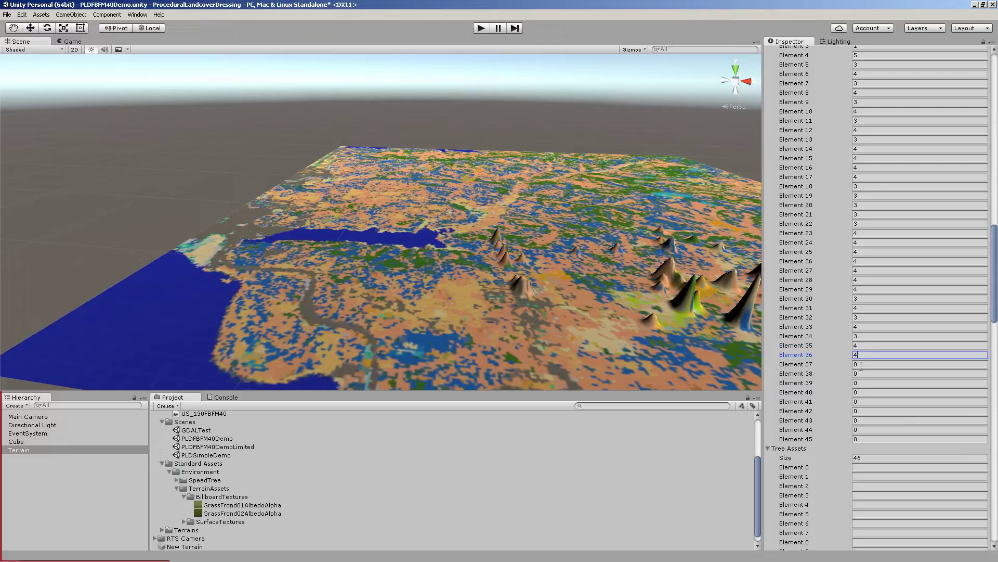
key(Tab)
text(4)
key(Tab)
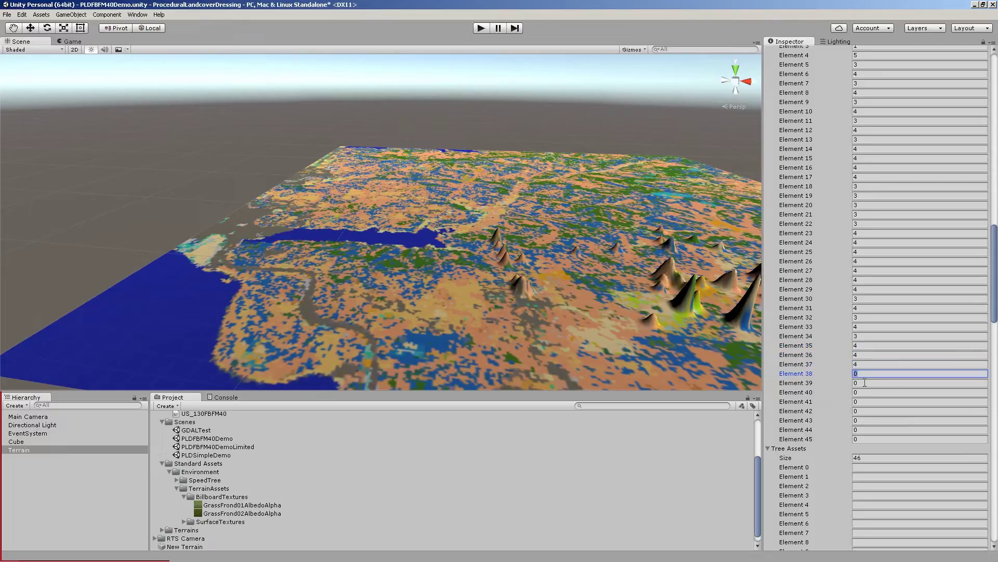
Step: Set Texture Assets Elements 38, 39 and 41 to 3, and Element 40 to 4
text(3)
key(Tab)
text(3)
key(Tab)
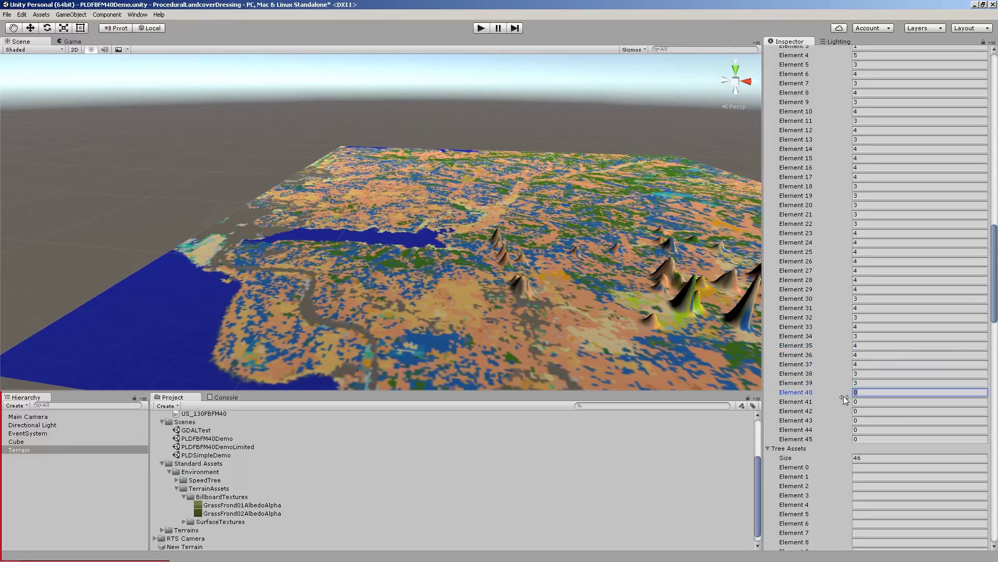
text(4)
key(Tab)
text(3)
key(Tab)
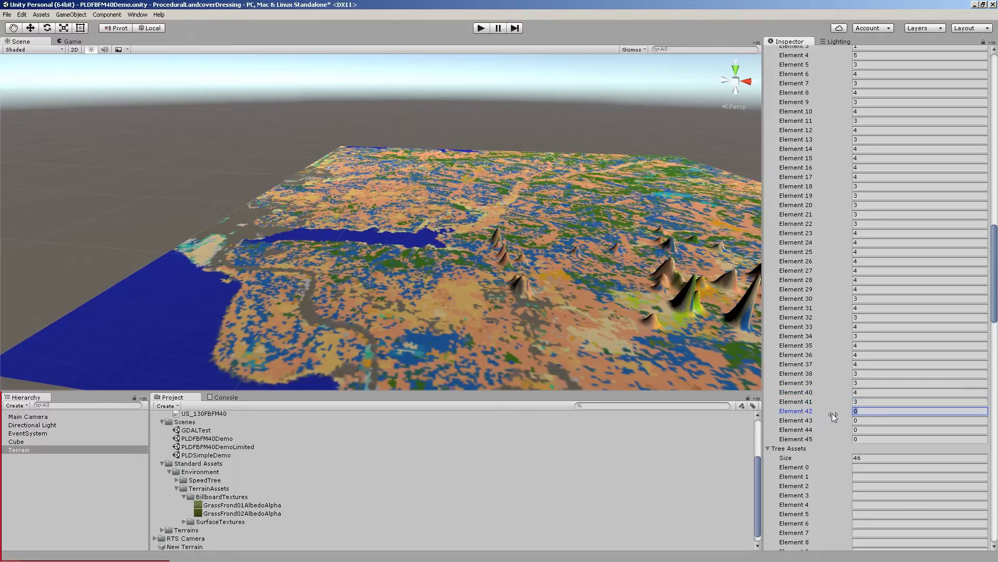
Step: Set Texture Assets Elements 42 and 44 to 4, and Elements 43 and 45 to 3
text(4)
key(Tab)
text(3)
key(Tab)
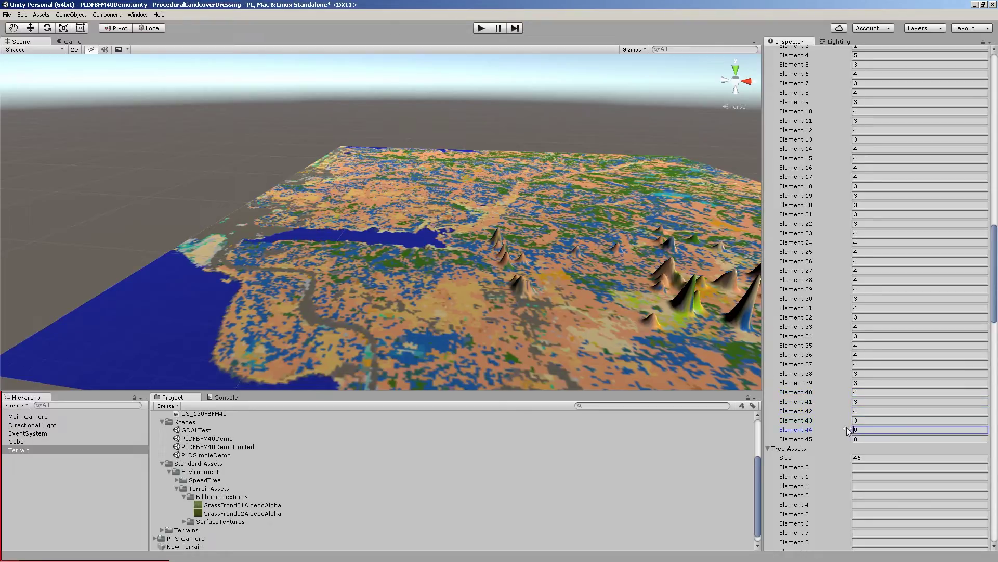
text(4)
key(Tab)
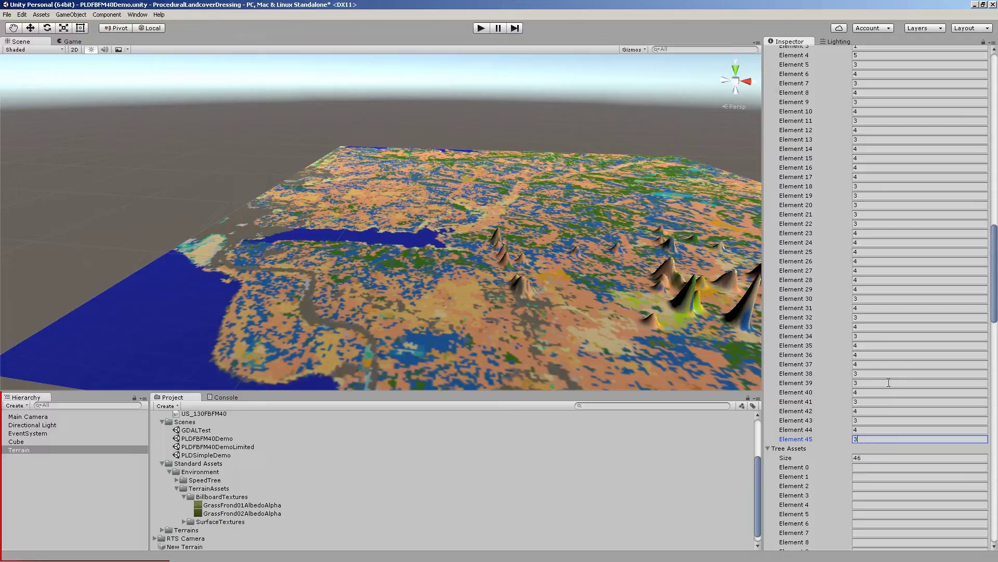
Step: Review the Texture Assets entries, collapse that list, and select Element 3 in Tree Assets
scroll(879, 368, up, 5)
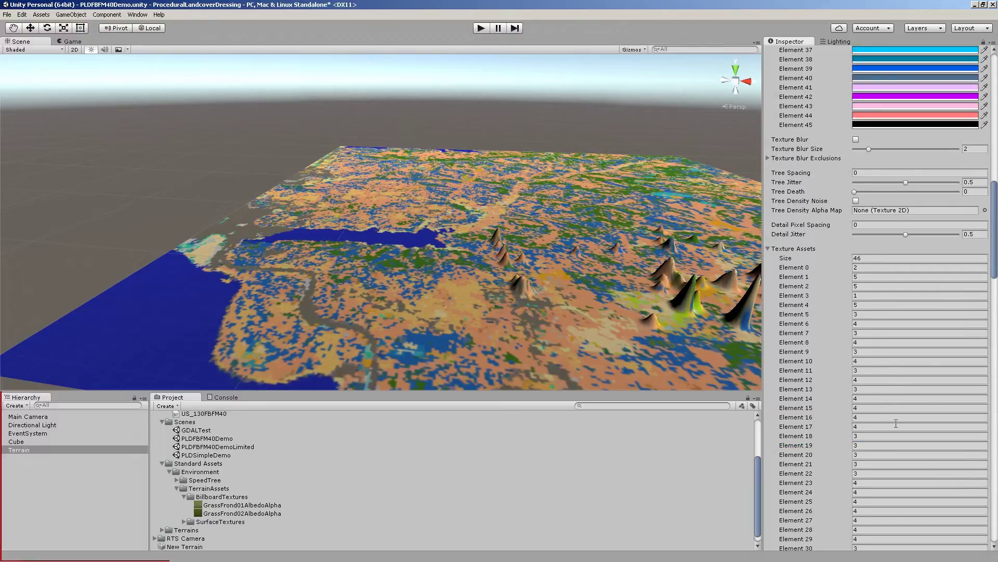
scroll(905, 306, down, 5)
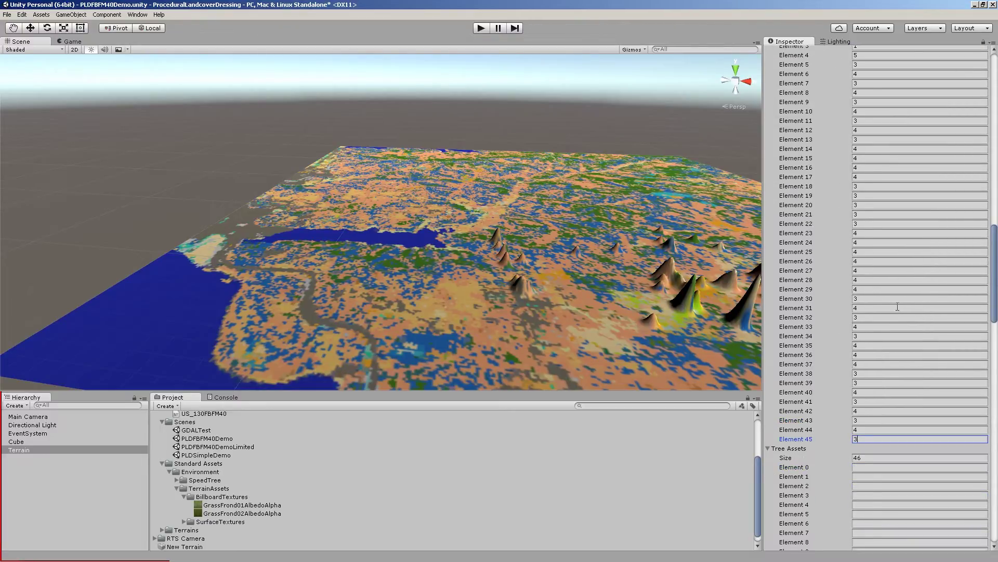
scroll(897, 305, up, 5)
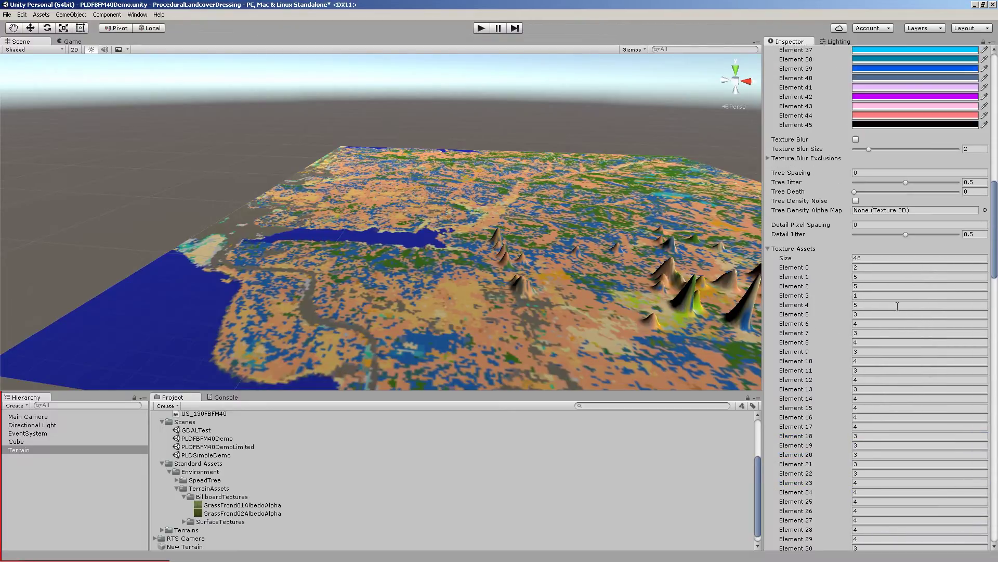
click(768, 249)
click(899, 305)
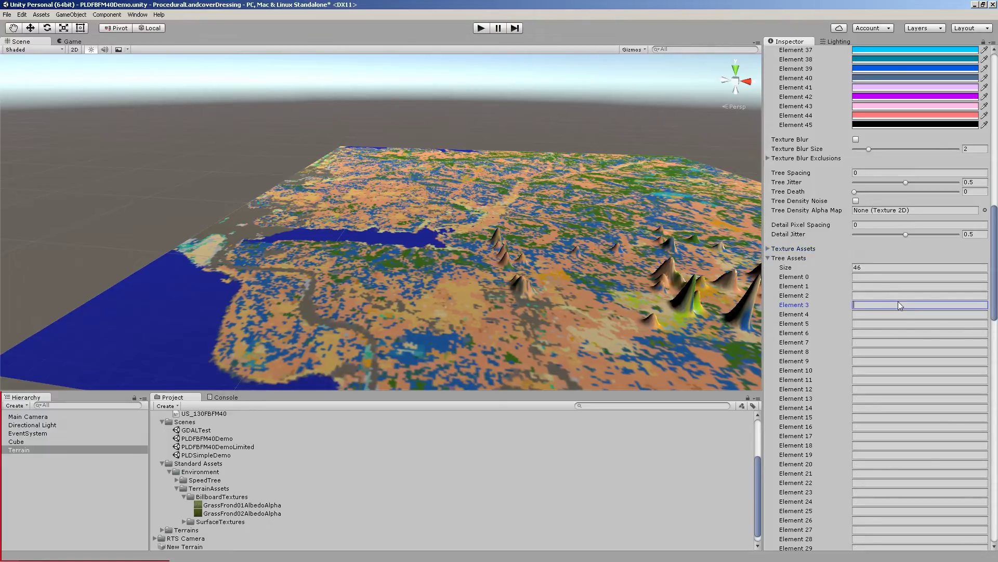
Step: Show the terrain's Place Trees settings to check which tree types are available, and return to the Tree Assets list
scroll(899, 302, up, 8)
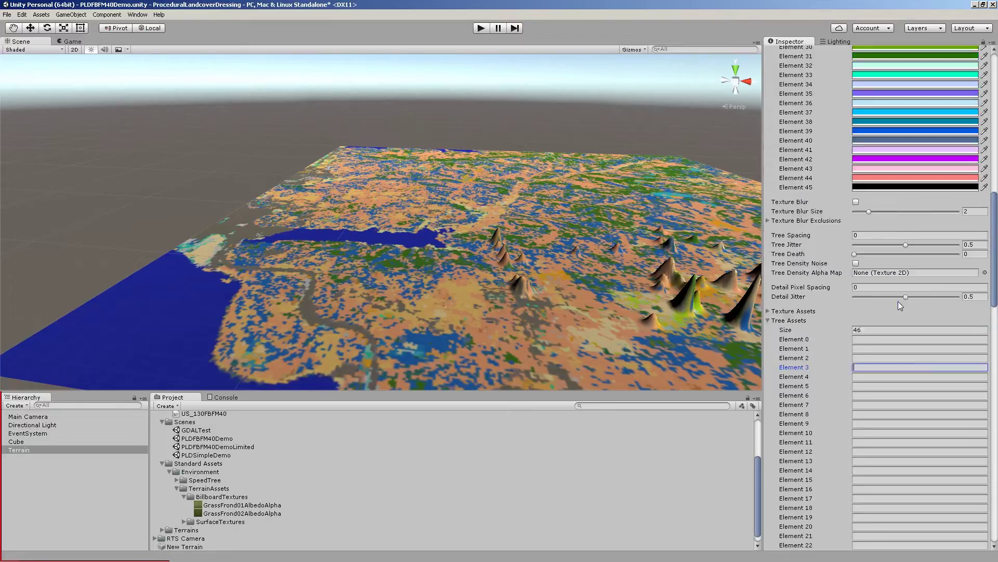
scroll(898, 301, up, 12)
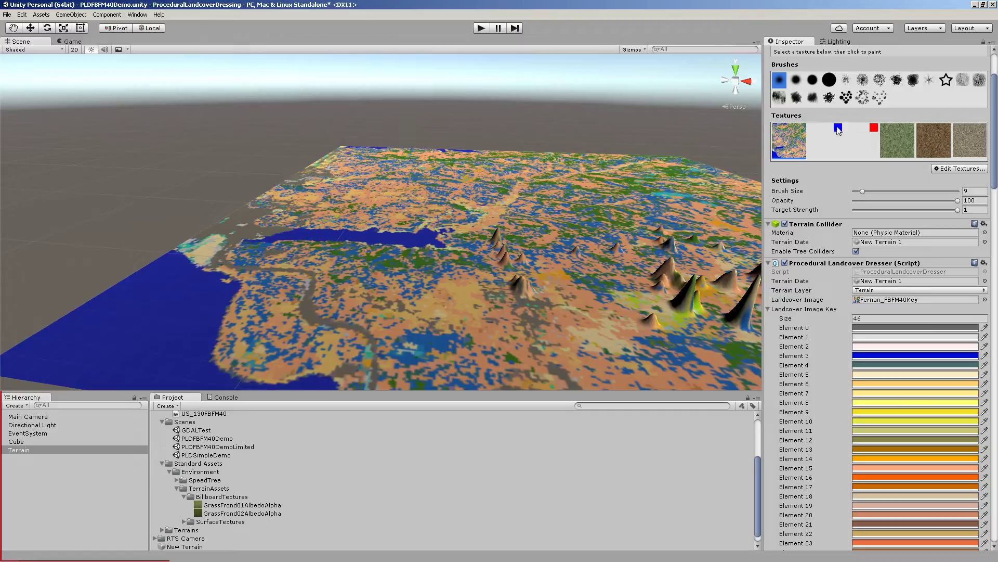
scroll(875, 270, up, 3)
click(893, 123)
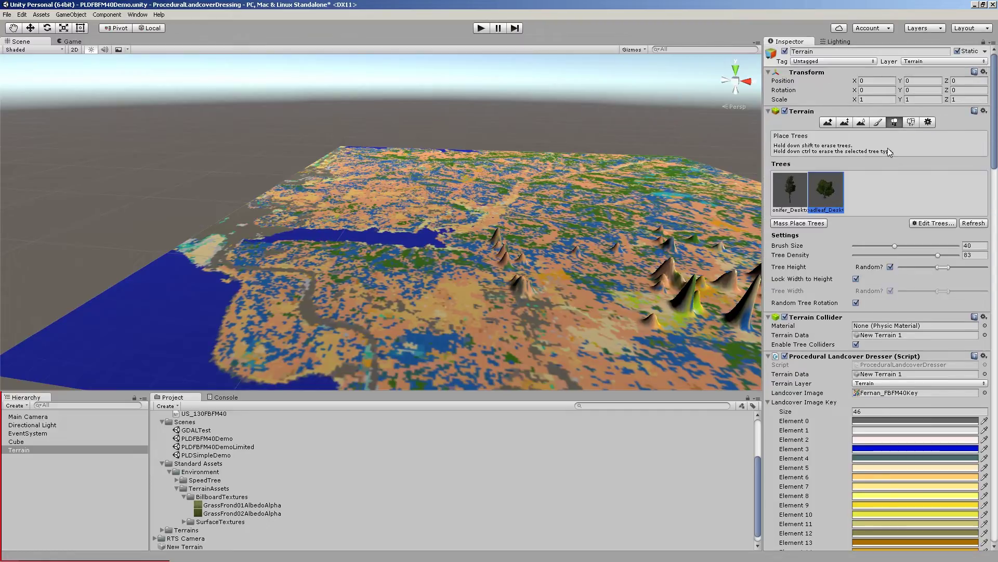
scroll(862, 213, down, 14)
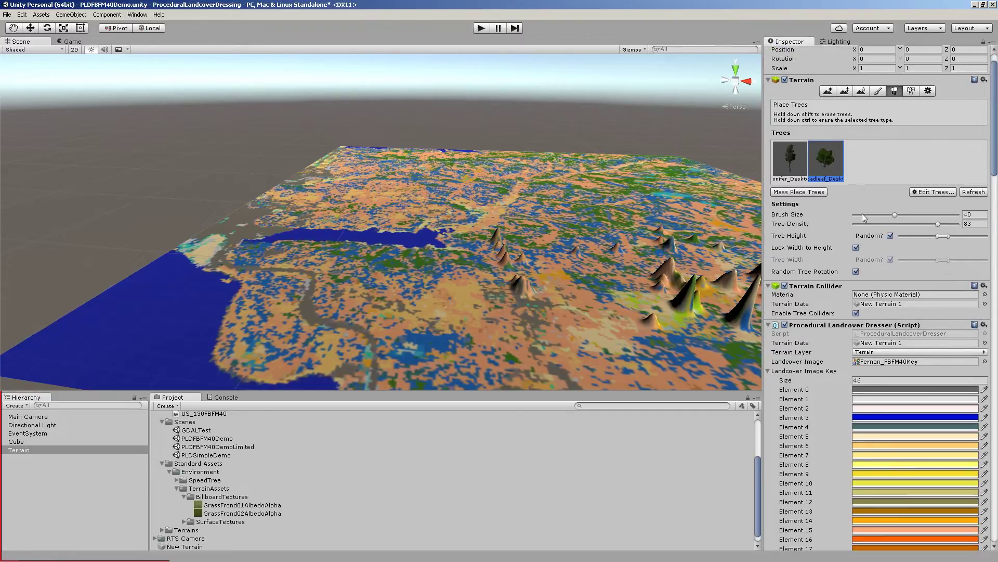
scroll(871, 218, down, 10)
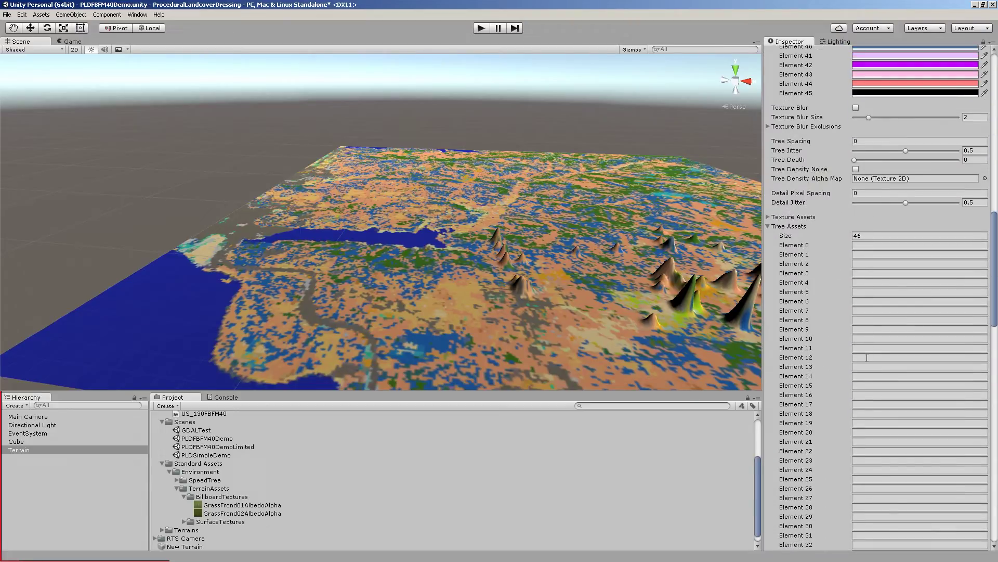
Step: Set Tree Assets Elements 24, 25 and 26 to 1
click(872, 404)
scroll(931, 425, down, 9)
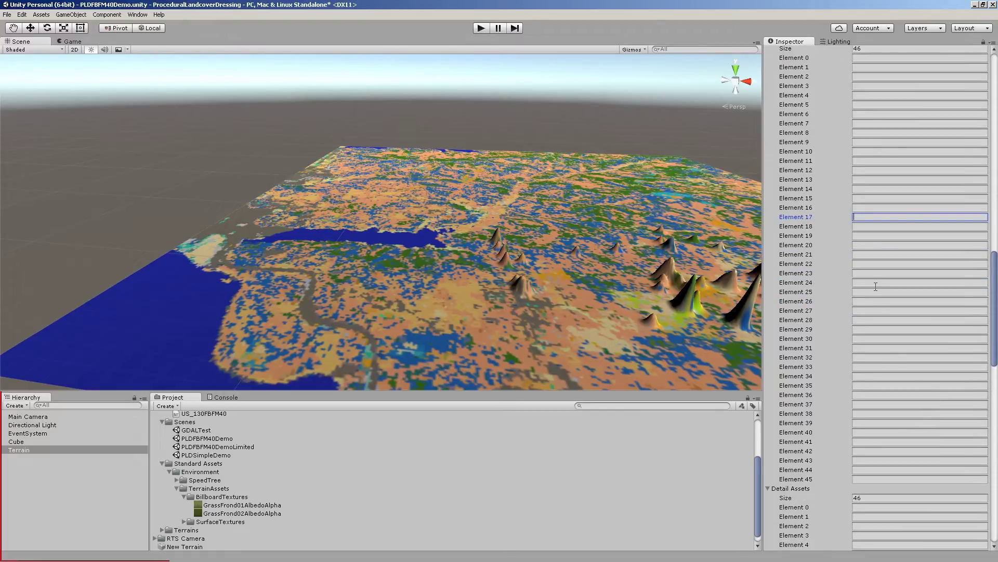
click(872, 282)
text(1)
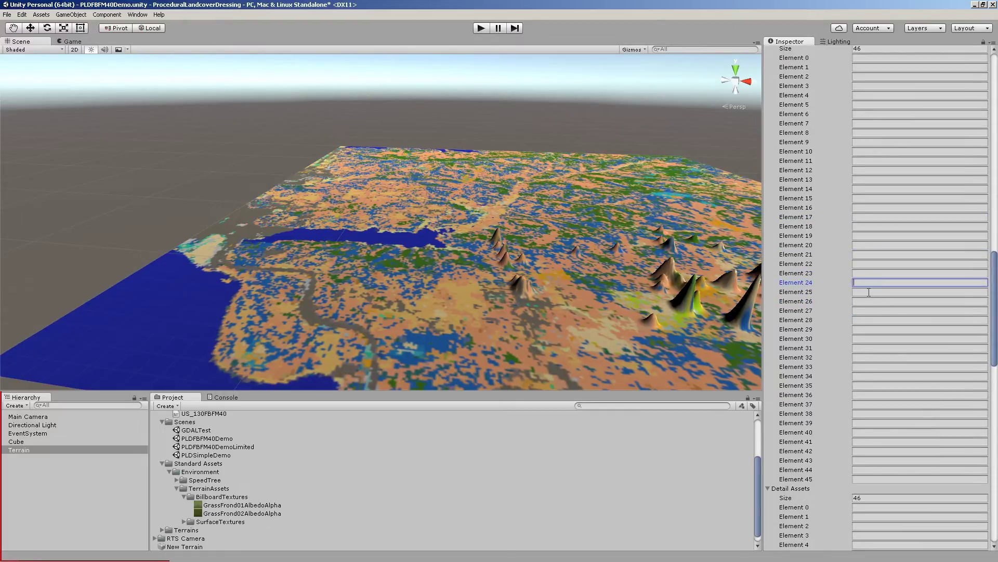
click(871, 292)
text(1)
click(868, 301)
text(1)
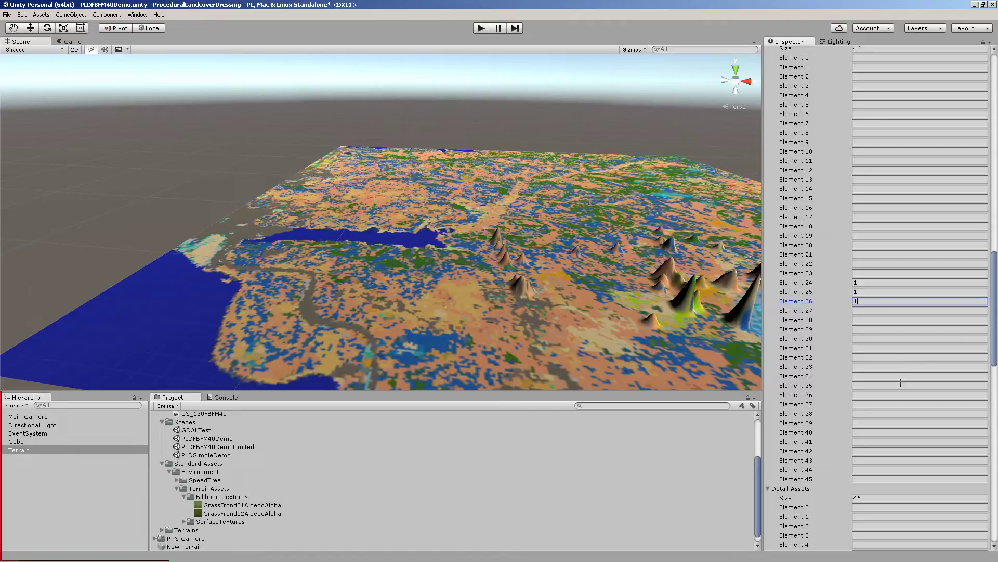
Step: Set Tree Assets Element 27 to 0,1 and Elements 28 and 29 to 0
click(869, 310)
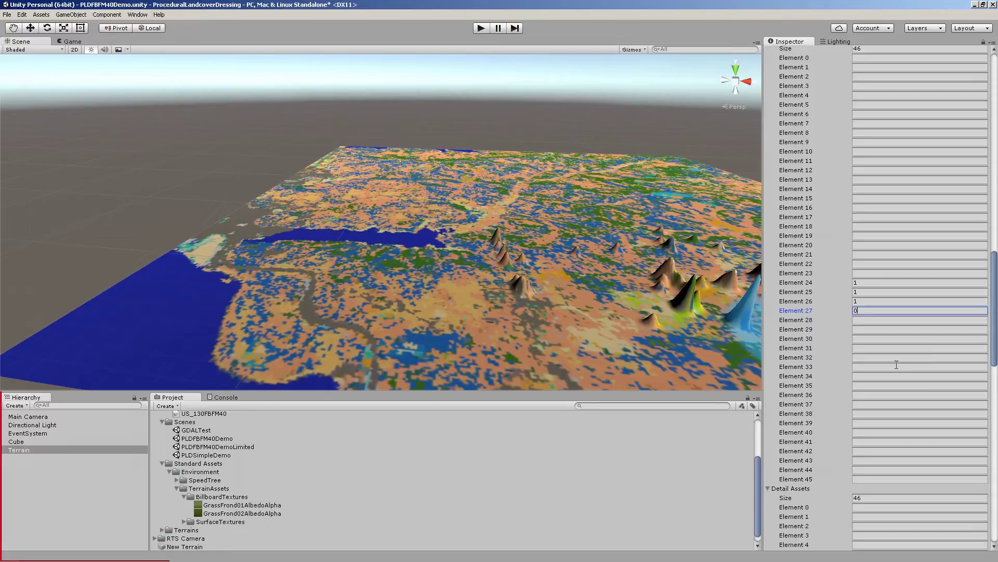
text(0,1)
click(868, 319)
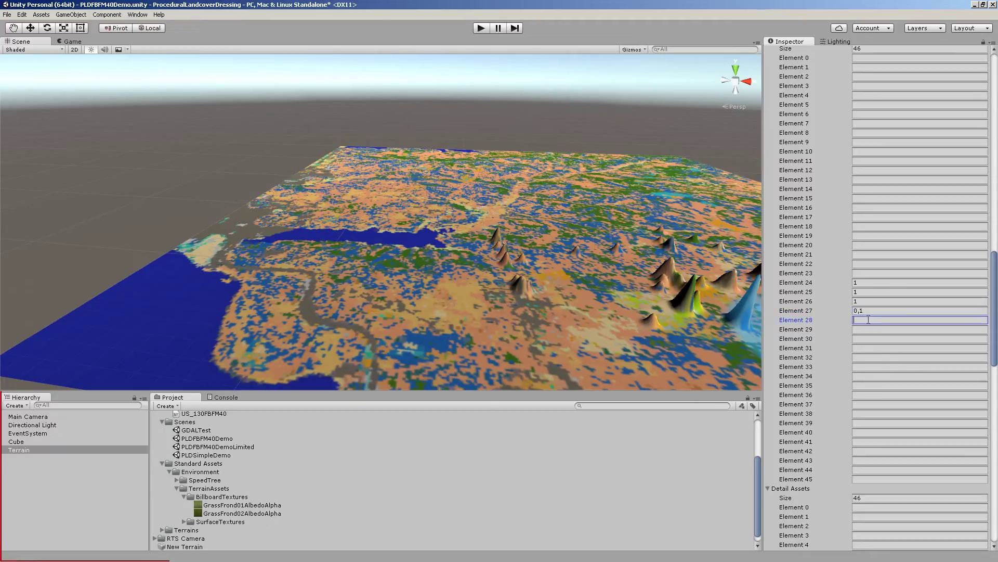
text(0)
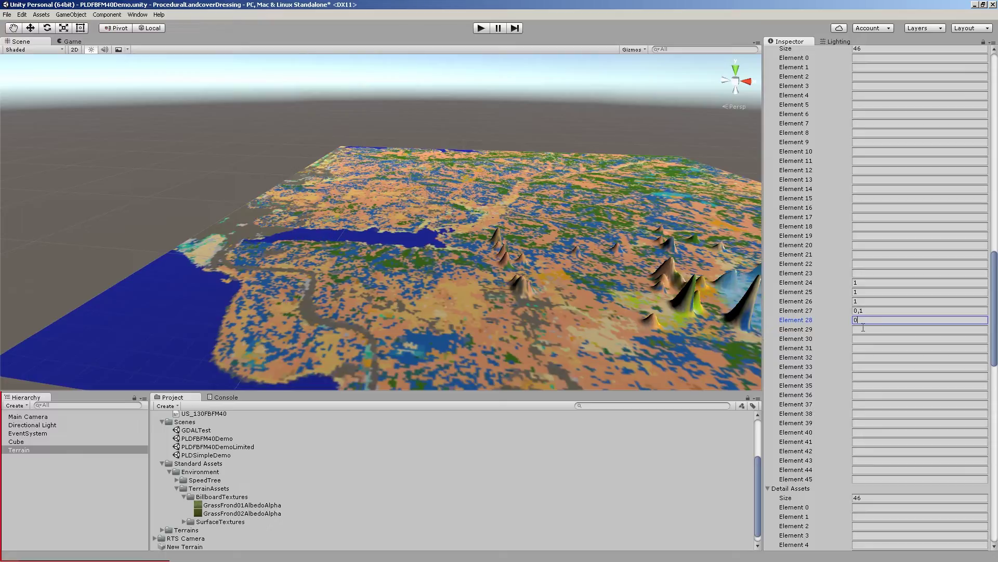
click(868, 329)
text(0)
Step: Set Tree Assets Elements 36 and 37 to 0
click(869, 395)
text(0)
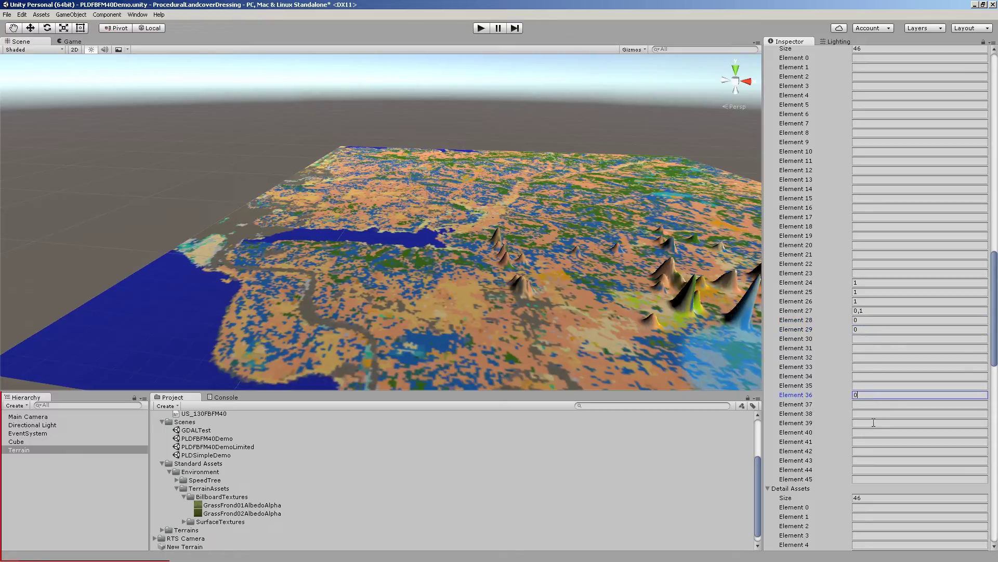
click(868, 405)
text(0)
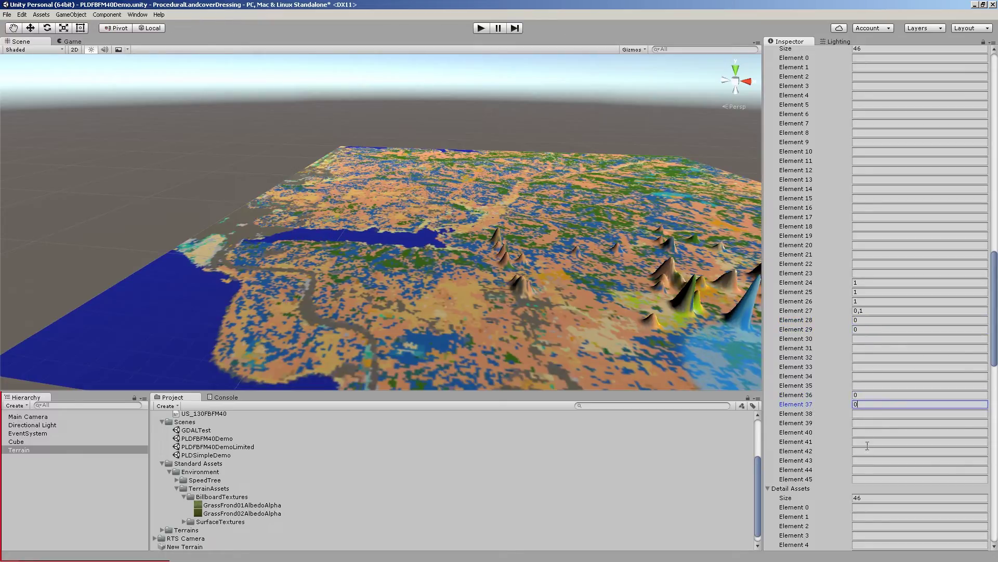
Step: Set Tree Assets Elements 40 through 43 to 1
click(868, 460)
text(1)
click(869, 451)
text(1)
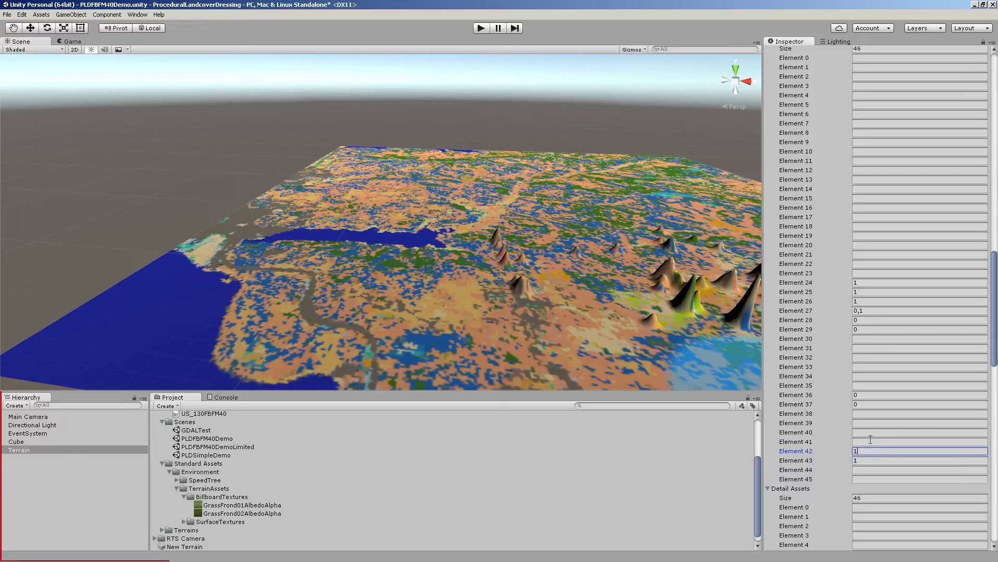
click(872, 442)
text(1)
click(876, 432)
text(1)
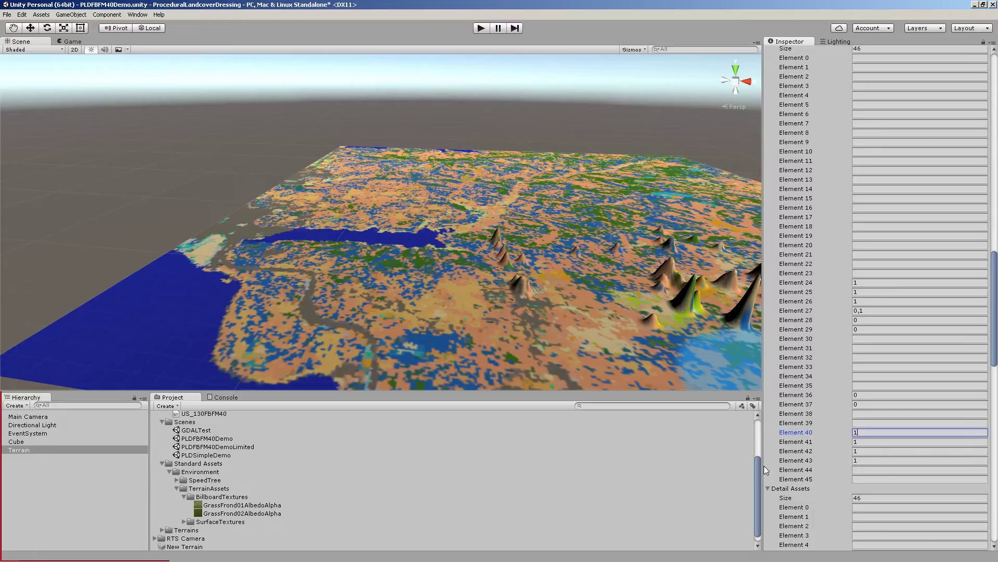
Step: Review the Tree Assets entries and collapse that list
scroll(921, 371, down, 10)
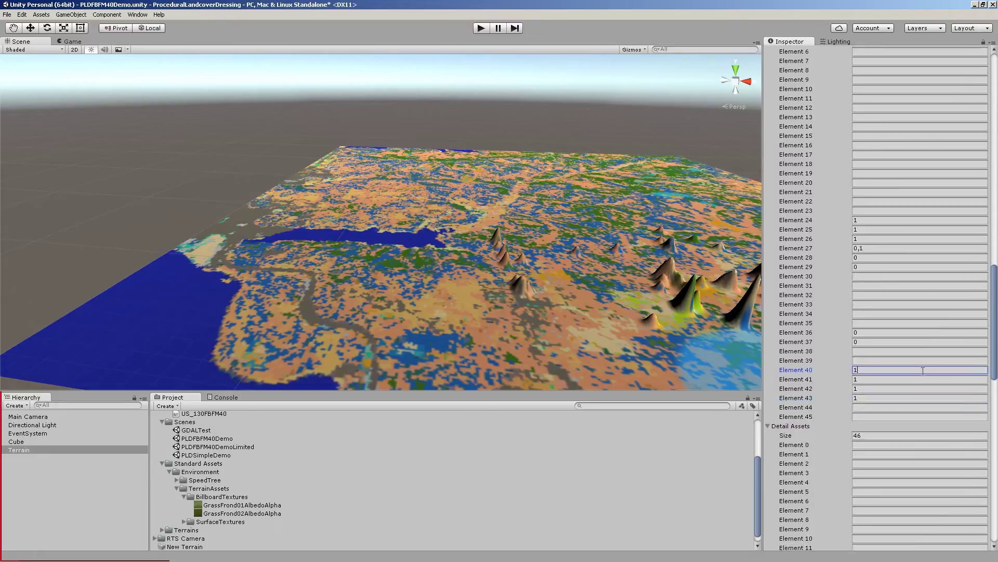
scroll(921, 372, up, 9)
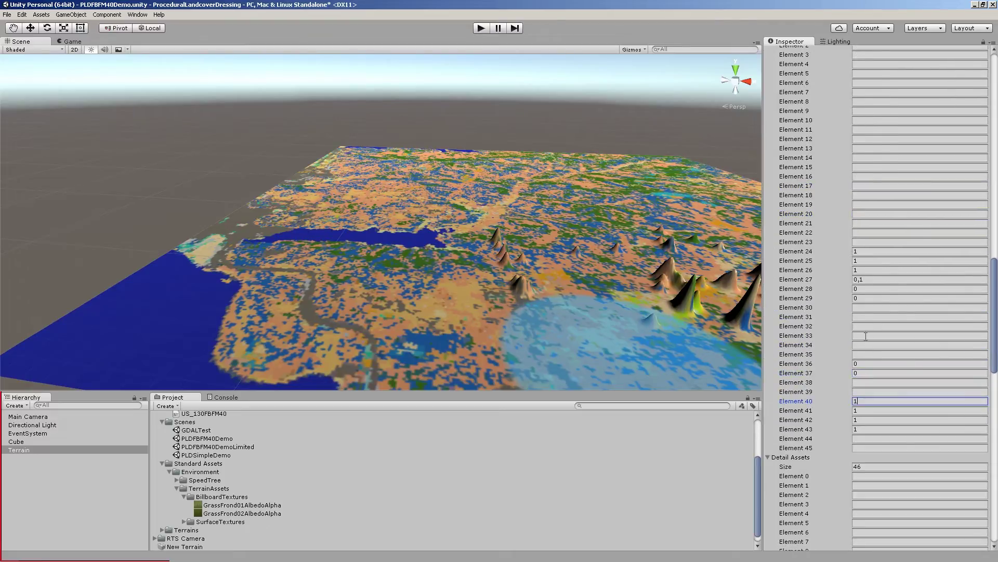
scroll(863, 312, up, 5)
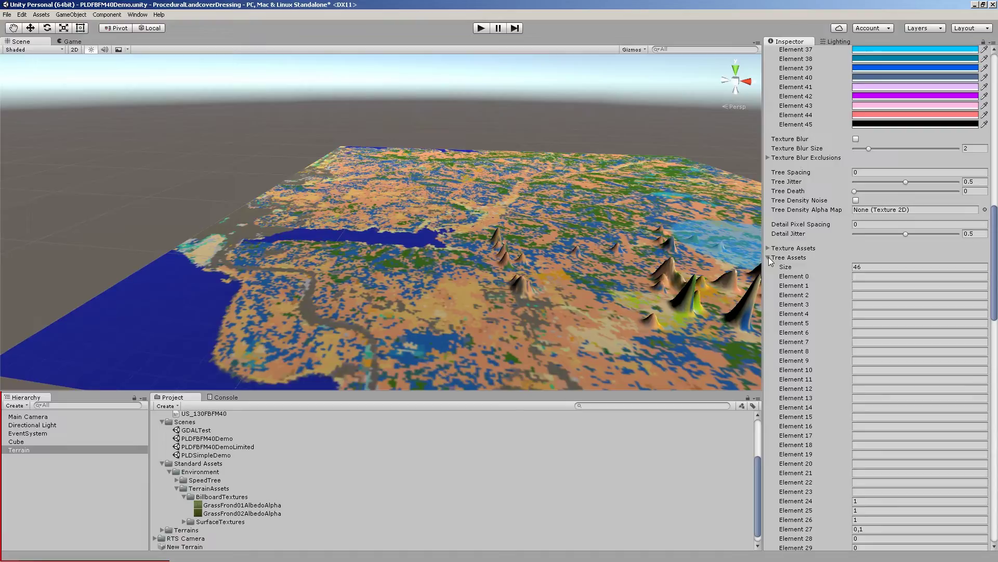
click(769, 258)
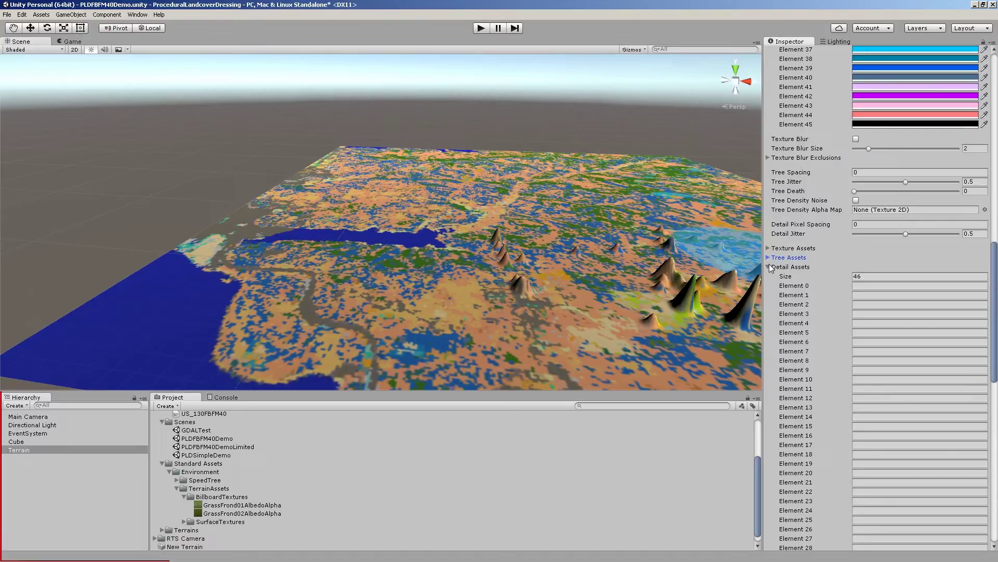
Step: Set Detail Assets Element 0 to 0 and collapse the Detail Assets list
click(894, 286)
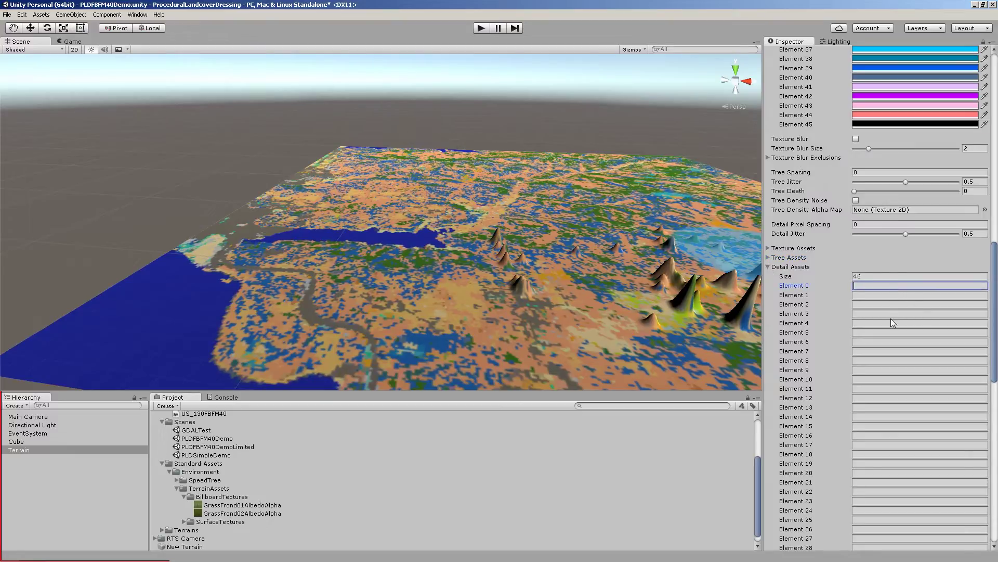
text(0)
click(897, 379)
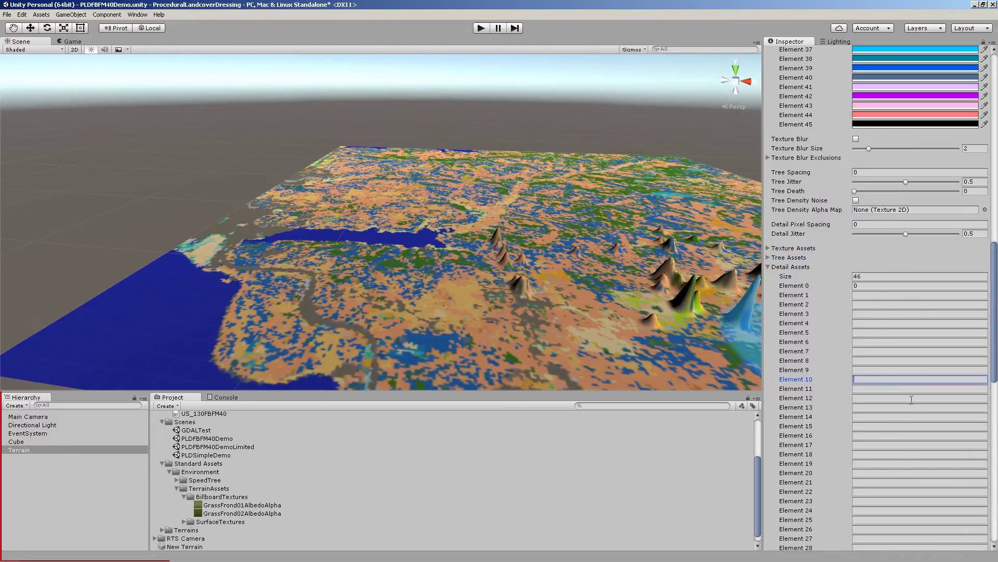
scroll(914, 403, down, 3)
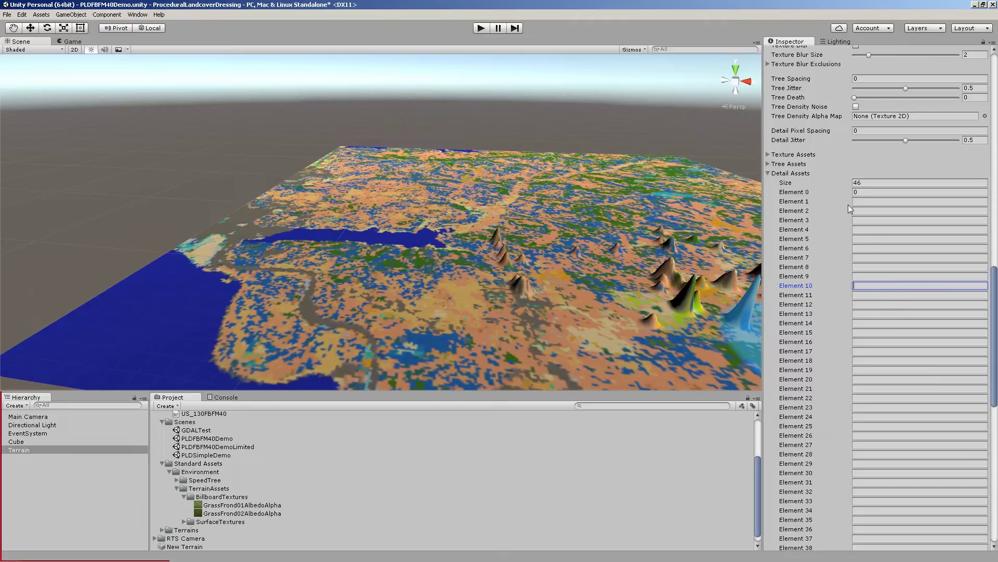
click(785, 174)
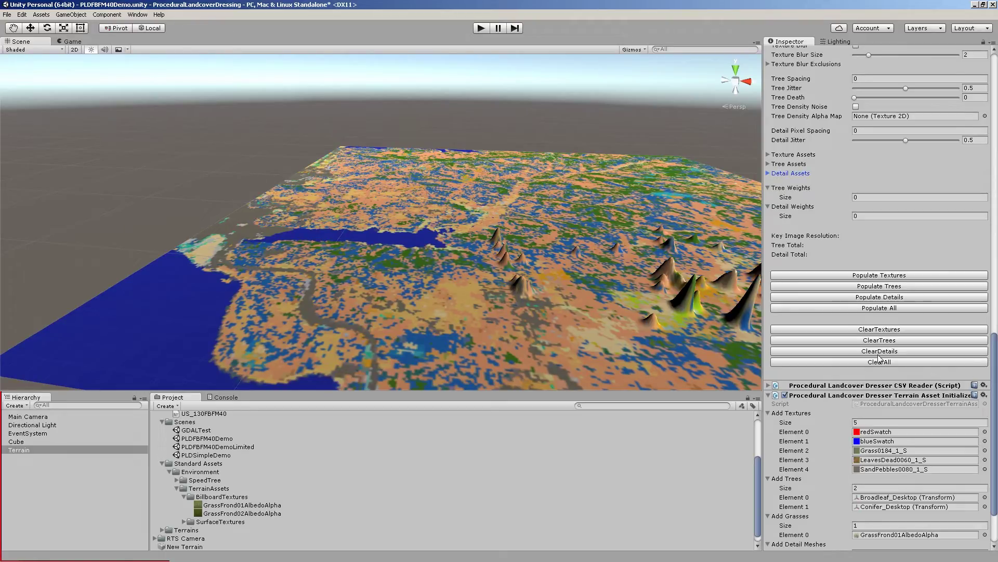
Step: Collapse the Landcover Image Key list and look over the remaining Procedural Landcover Dresser settings
scroll(878, 357, up, 20)
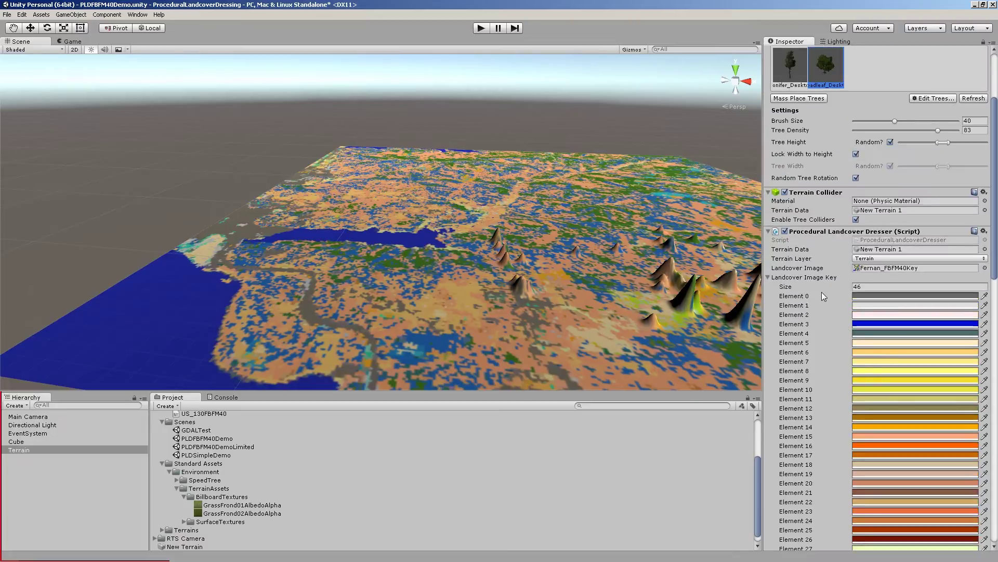
click(770, 277)
scroll(835, 359, down, 1)
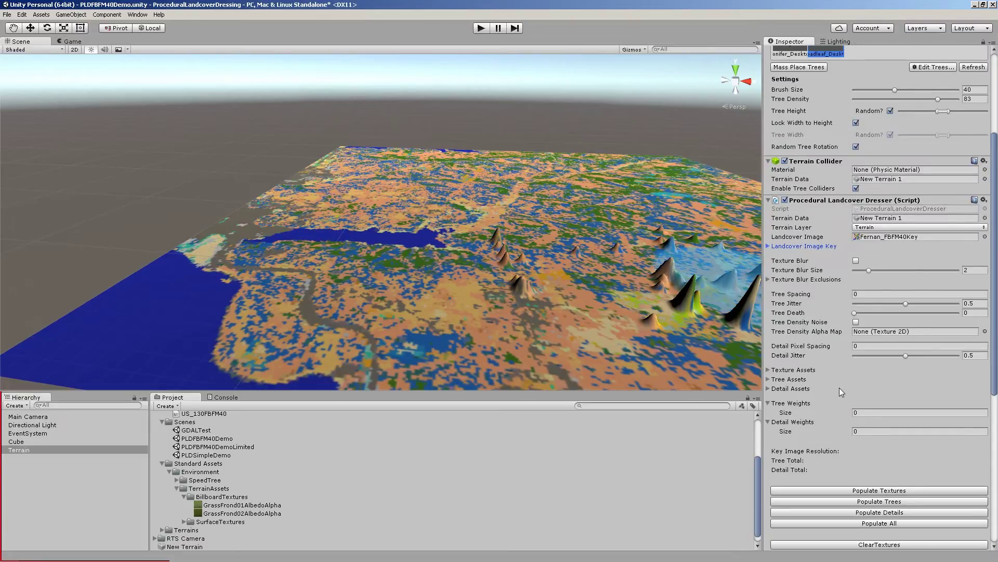
scroll(835, 388, down, 1)
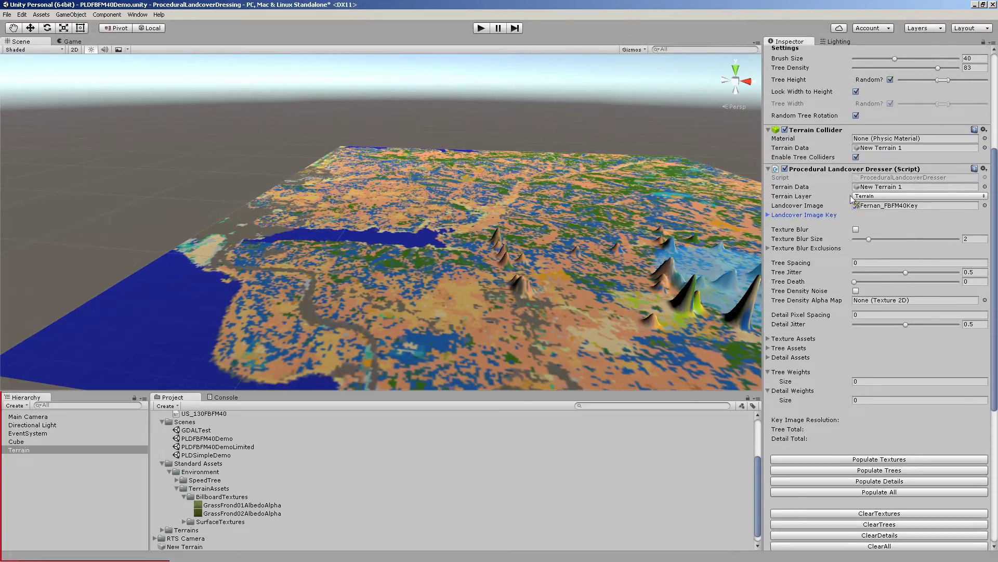
scroll(884, 354, down, 1)
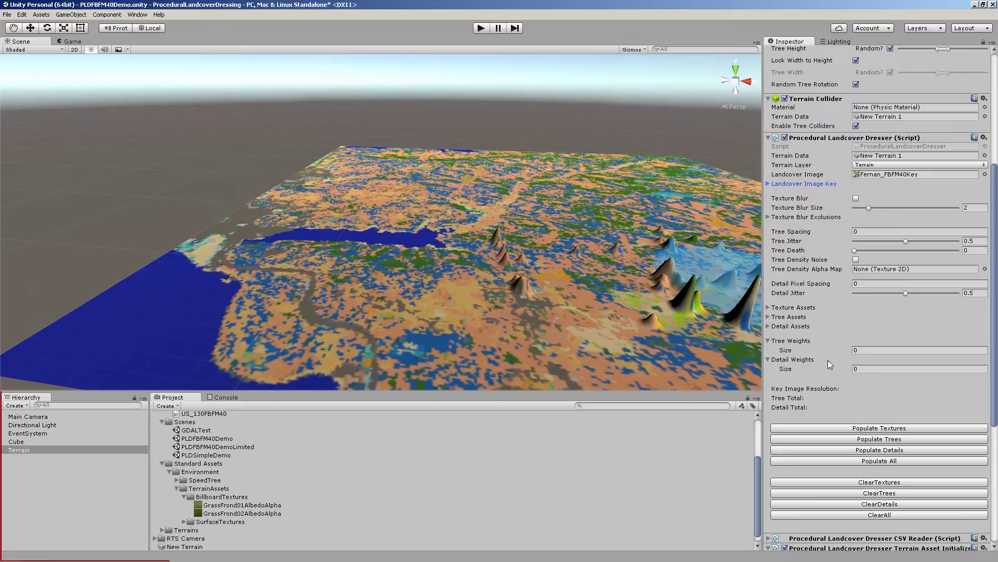
Step: Check the terrain's tree types and set the Tree Weights size to 2
scroll(854, 335, up, 6)
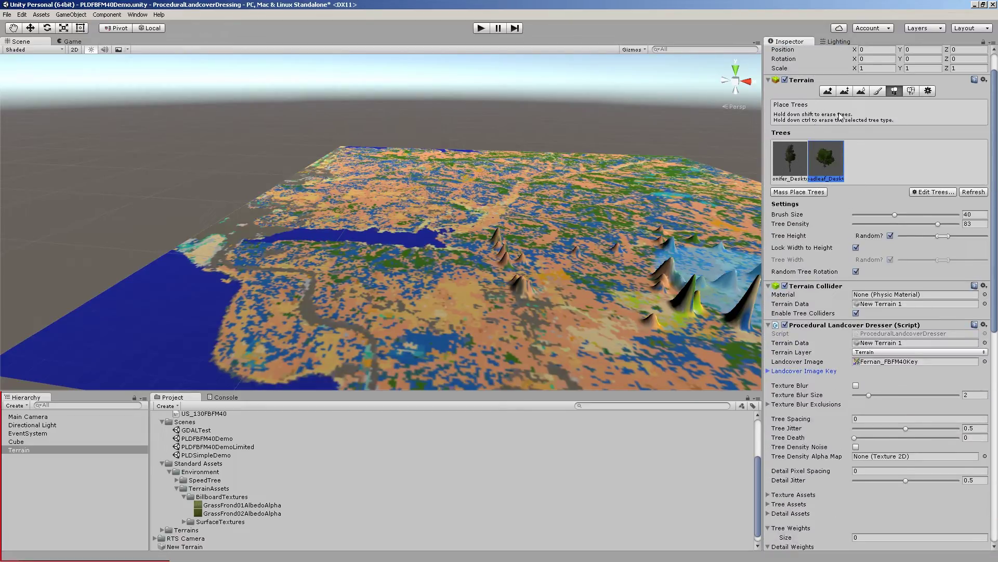
scroll(830, 270, down, 3)
scroll(830, 271, up, 2)
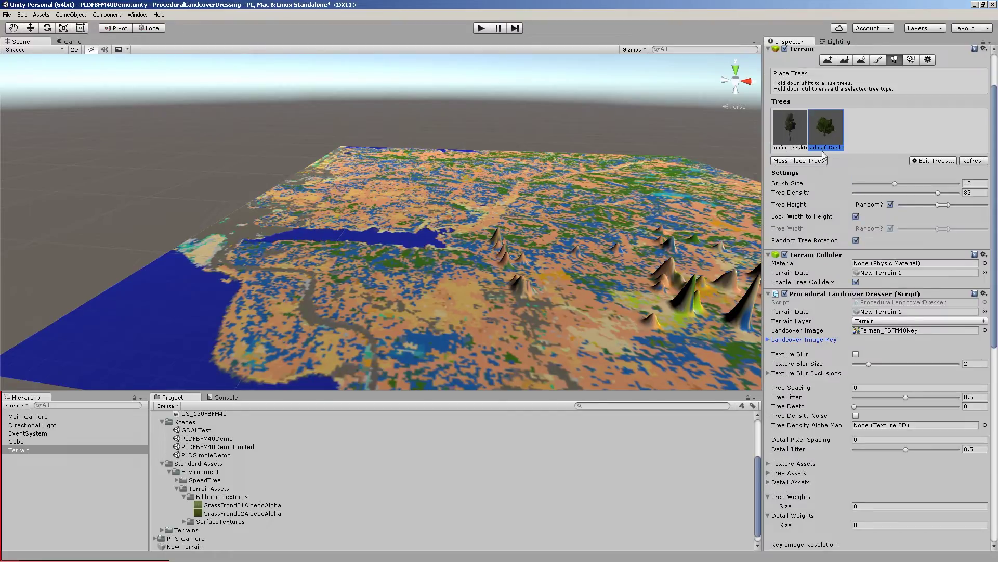
scroll(820, 299, down, 2)
click(855, 444)
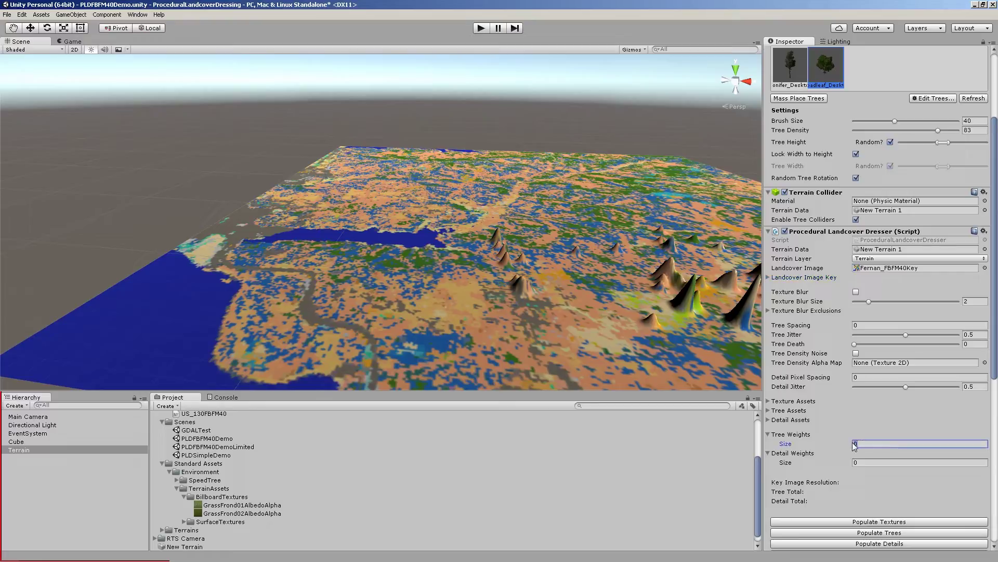
text(2)
key(Return)
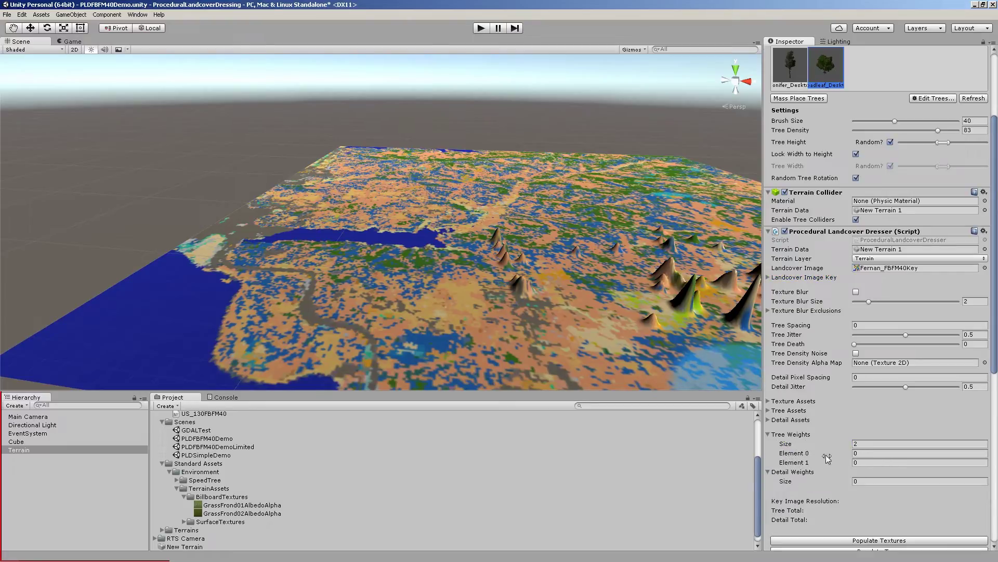
Step: Check the terrain's tree types and set Tree Weights Element 0 to 2 and Element 1 to 1
click(865, 454)
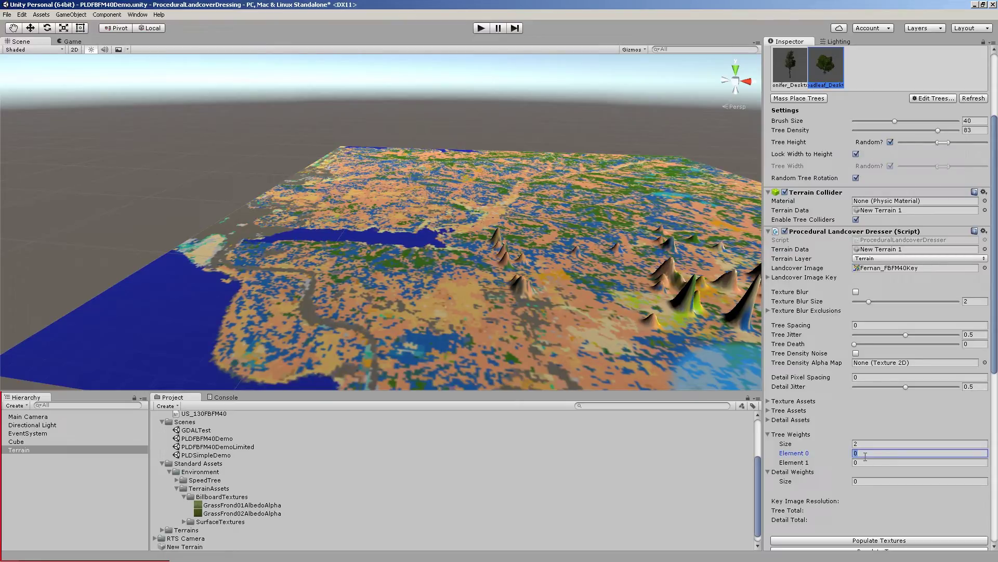
scroll(853, 406, up, 3)
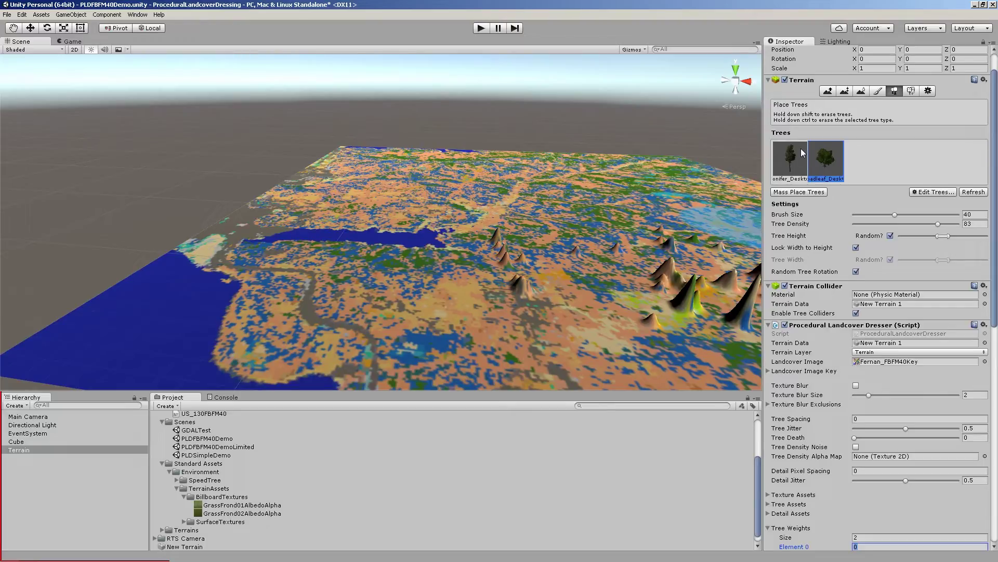
scroll(812, 218, down, 5)
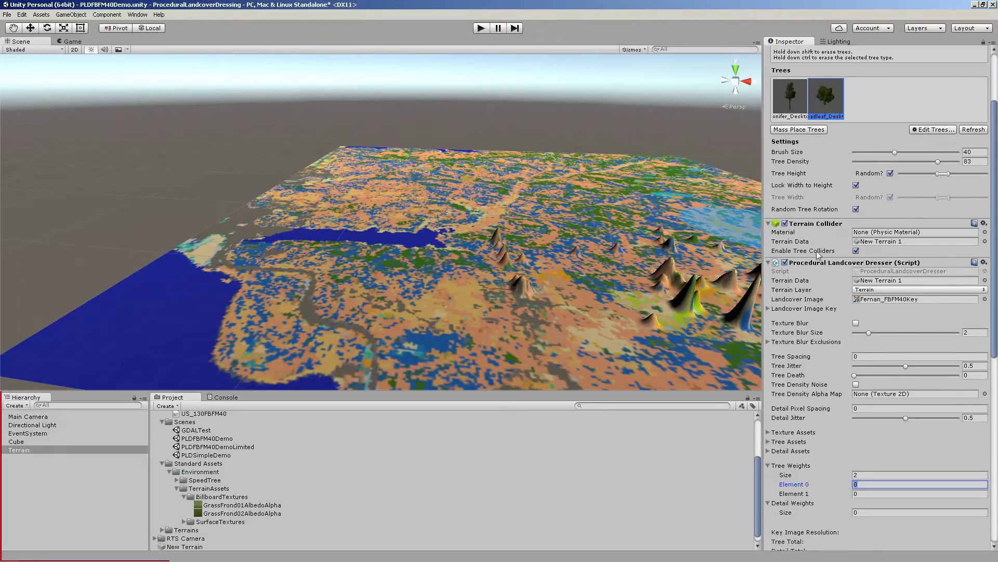
scroll(866, 385, up, 3)
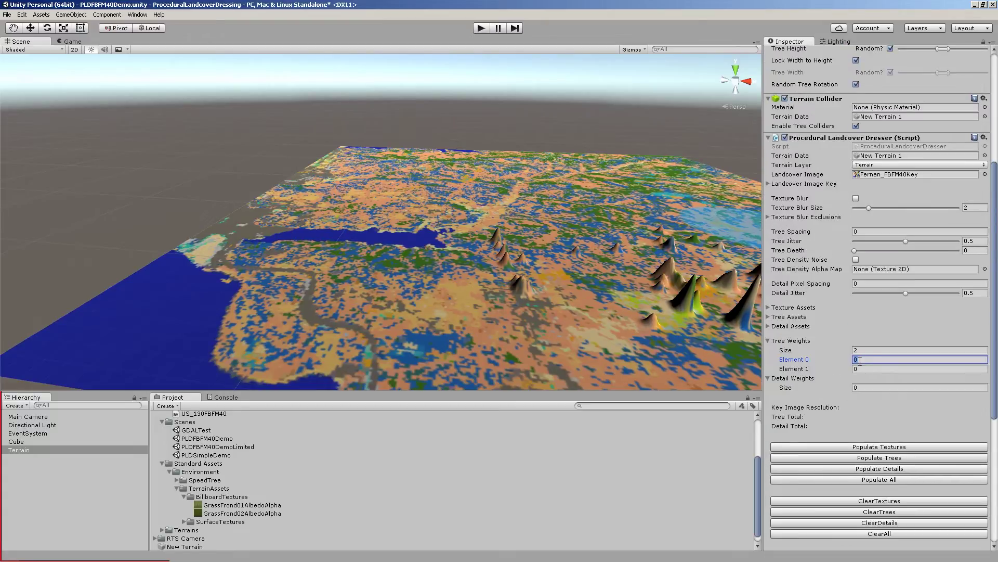
scroll(863, 436, up, 2)
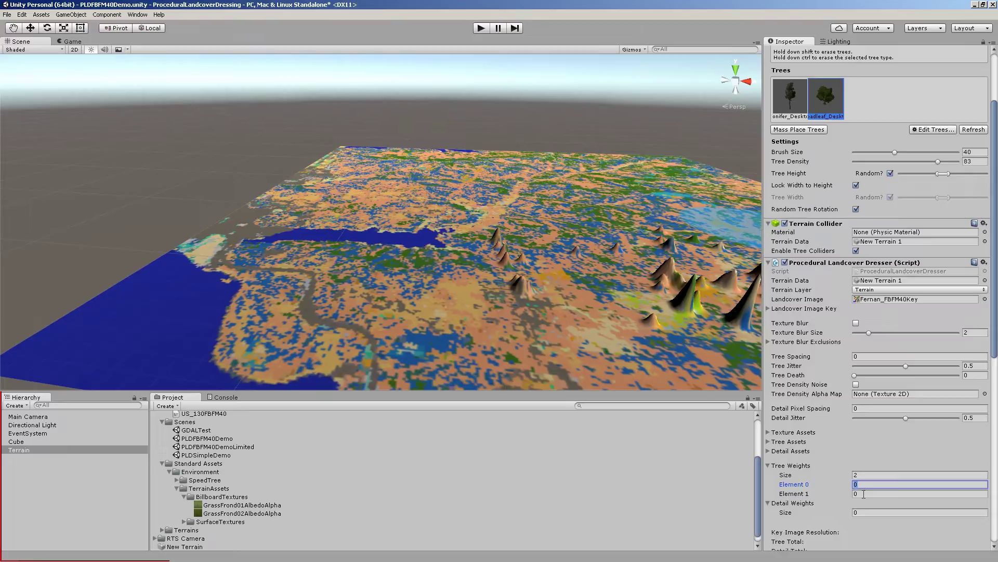
text(1)
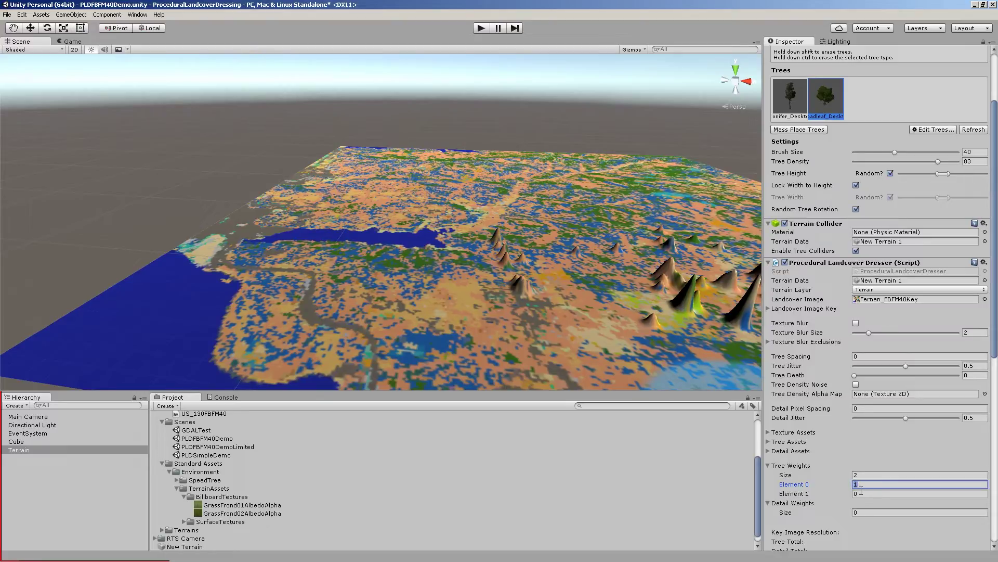
text(2)
click(879, 493)
text(1)
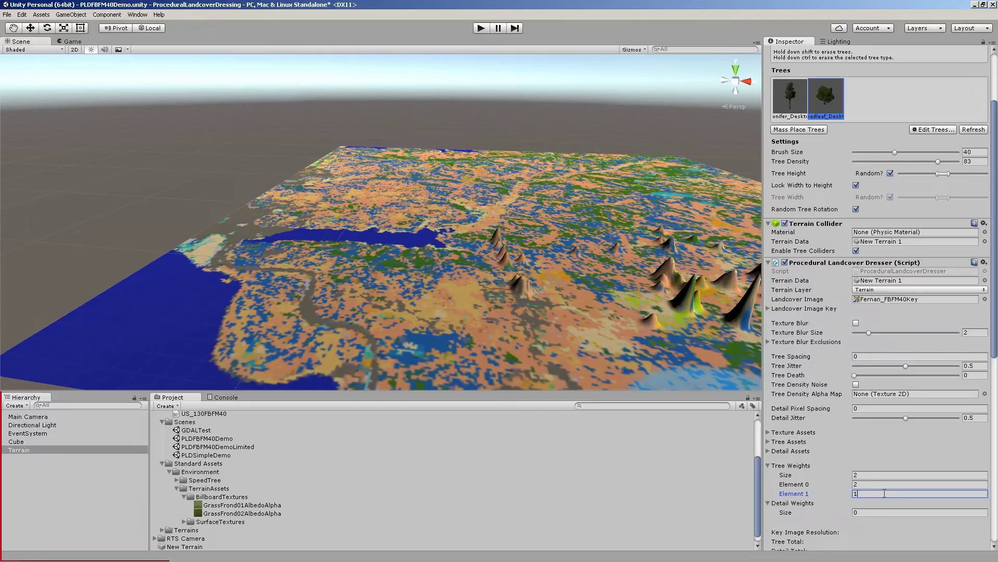
Step: Change the tree weights to 1 for Element 0 and 0.5 for Element 1
click(859, 486)
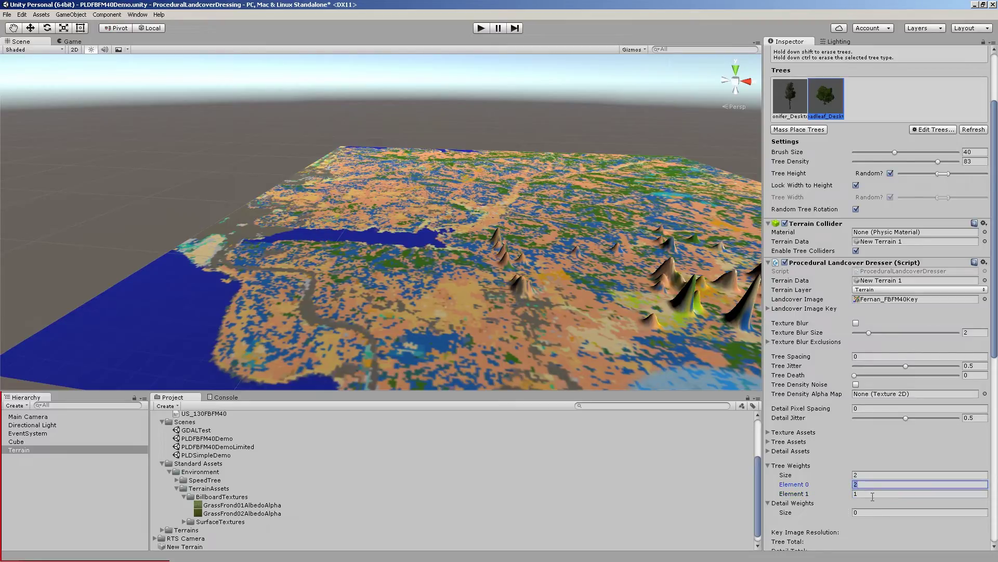
text(1)
drag(871, 496, 847, 497)
text(.)
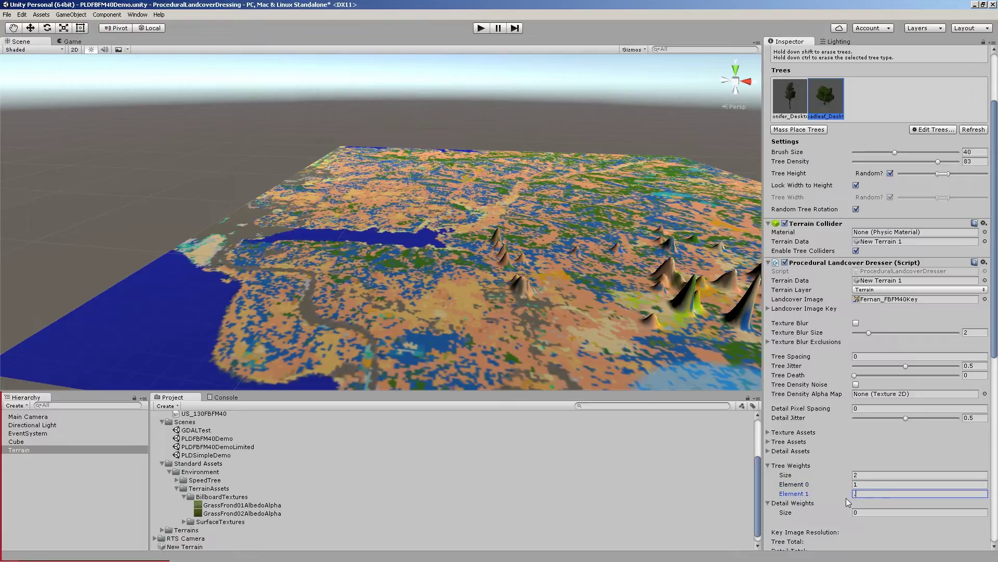
text(5)
Step: Try arbitrary large tree weights: 55555555 and 546 for Element 0, and 123 for Element 1
click(867, 484)
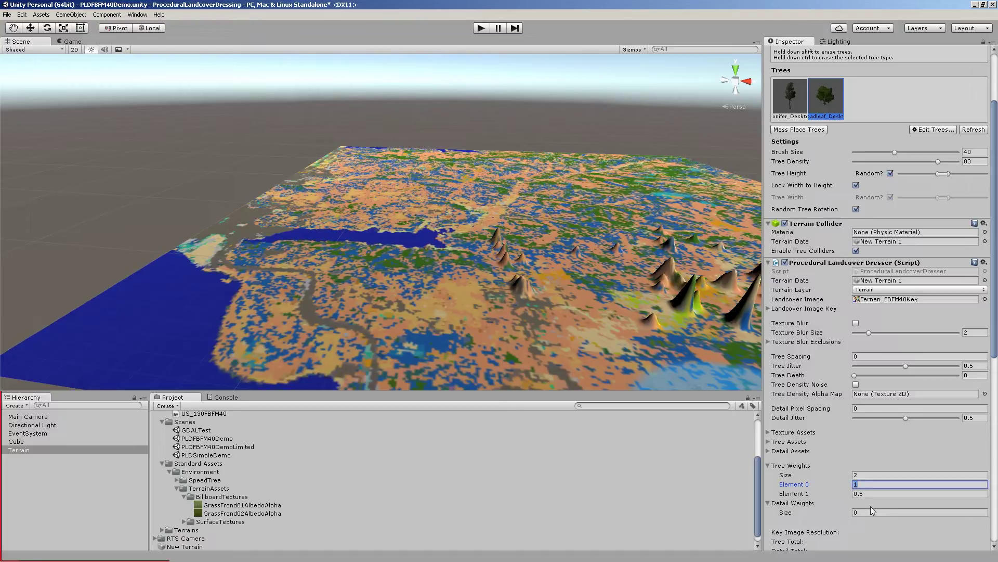
text(55555555)
key(Tab)
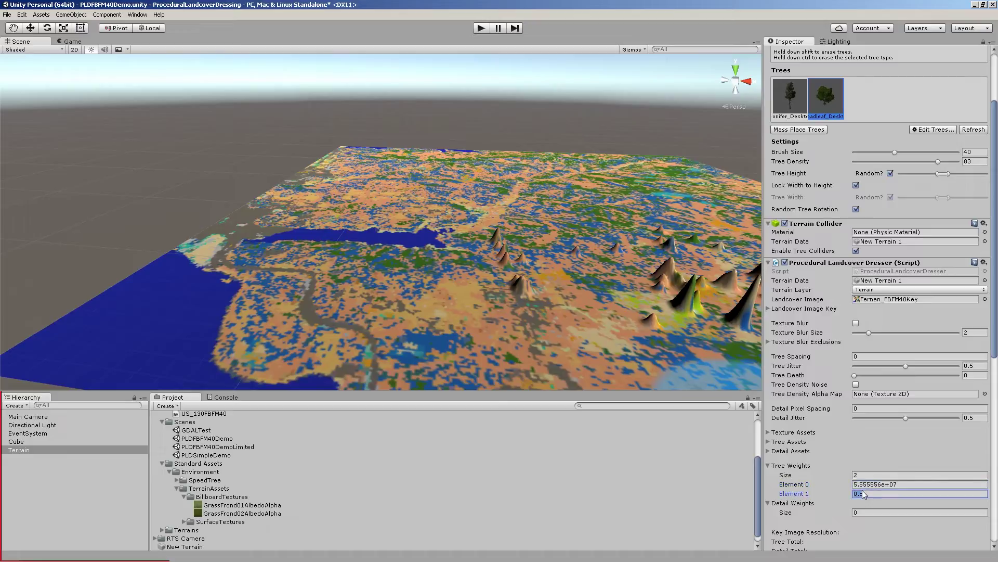
text(123)
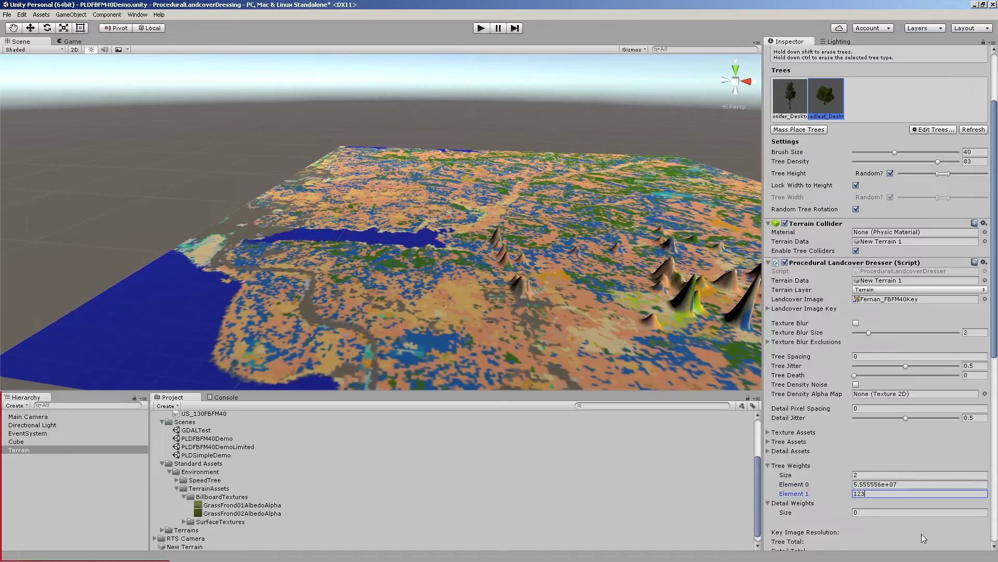
key(shift+Tab)
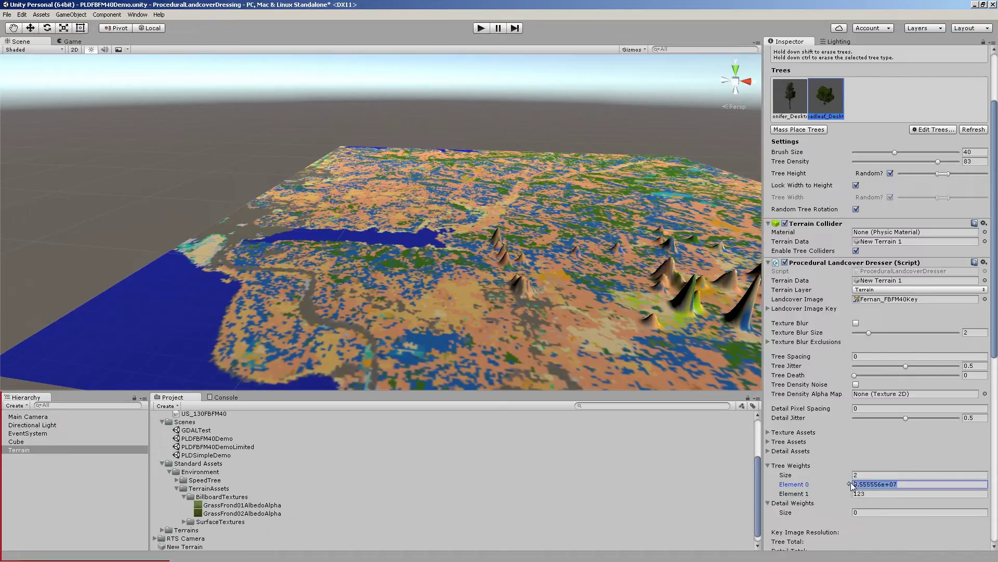
text(546)
click(877, 493)
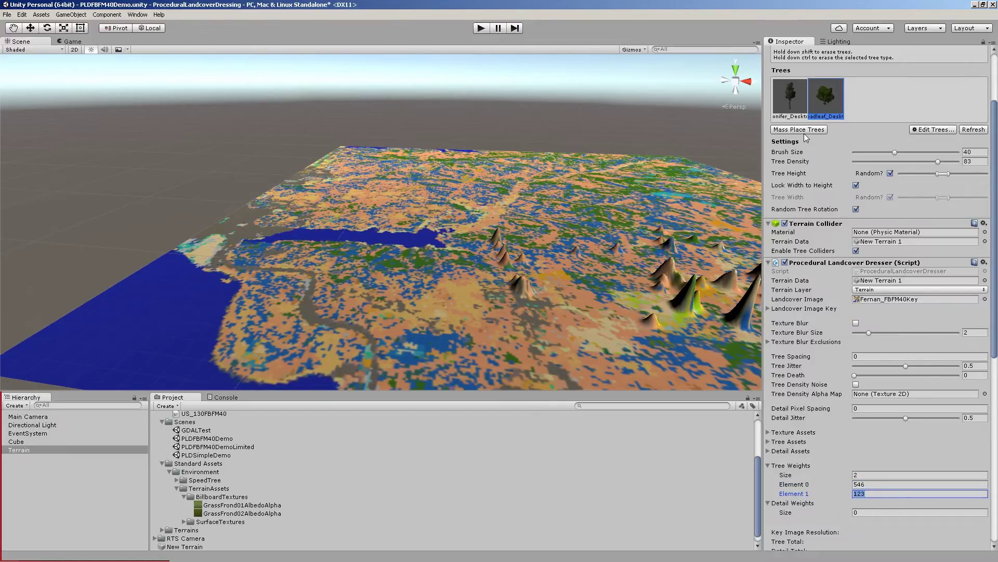
Step: Look at the conifer and broadleaf tree types, and return the tree weights to 2 for Element 0 and 1 for Element 1
click(799, 91)
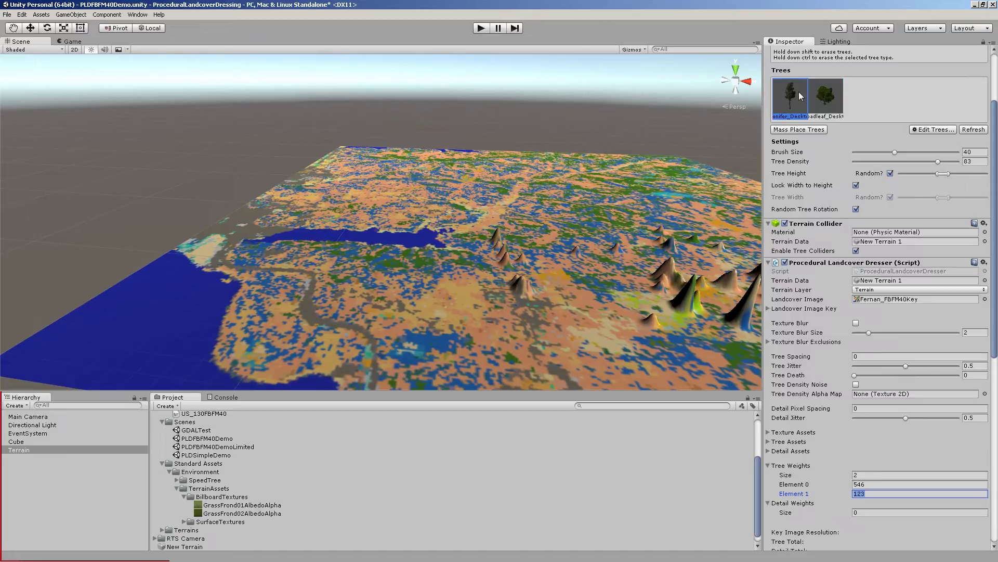
click(828, 100)
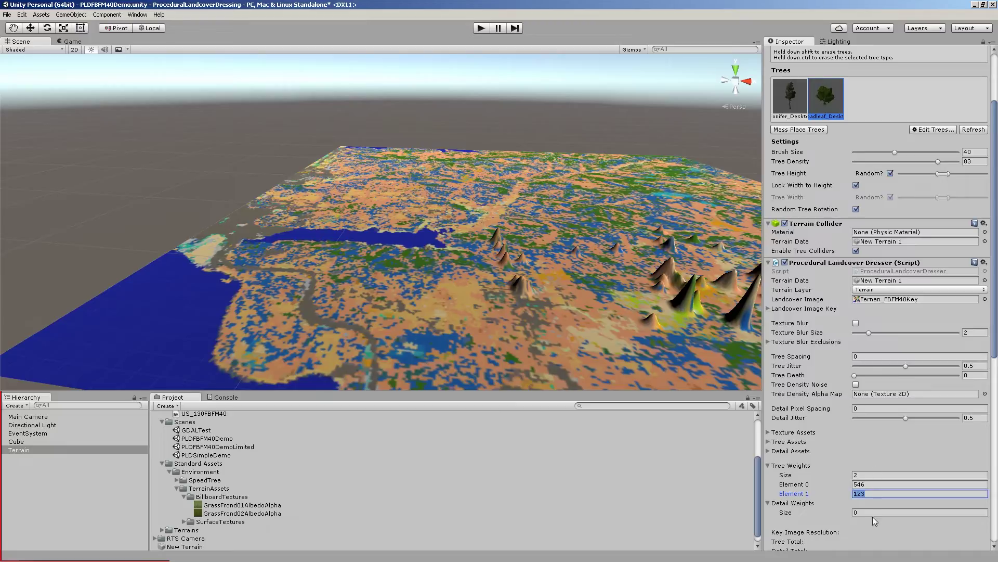
click(871, 484)
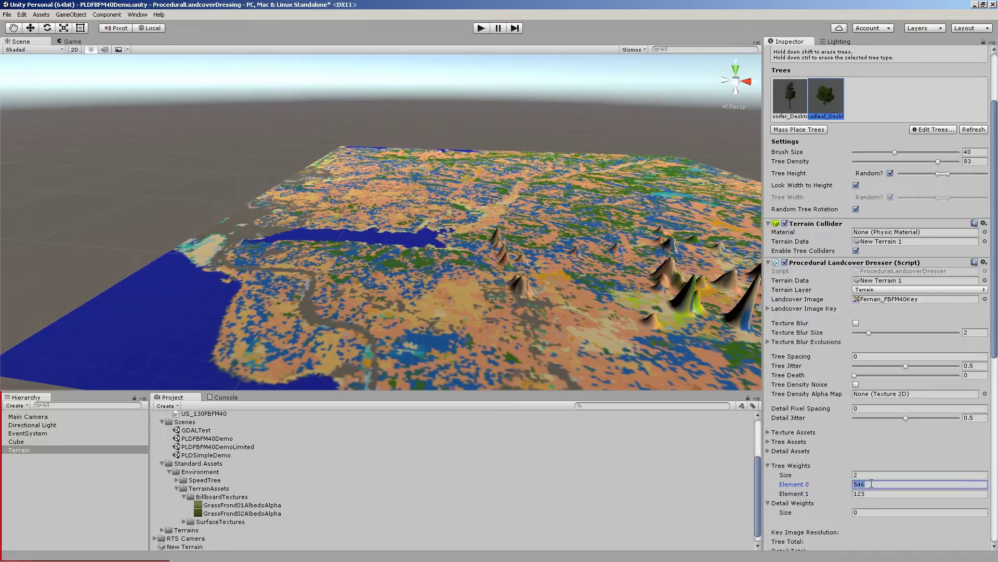
text(2)
click(869, 493)
text(1)
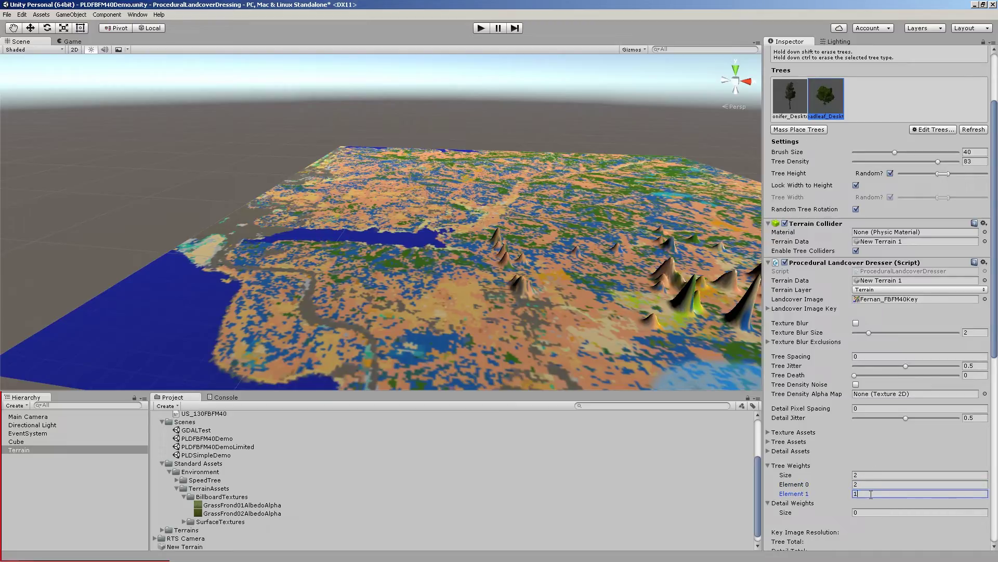
click(873, 485)
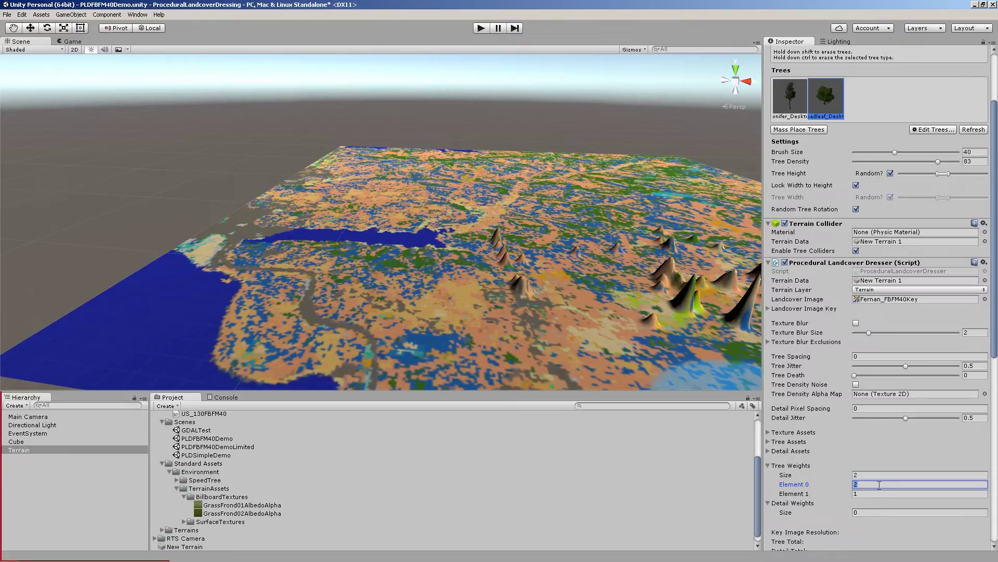
click(875, 493)
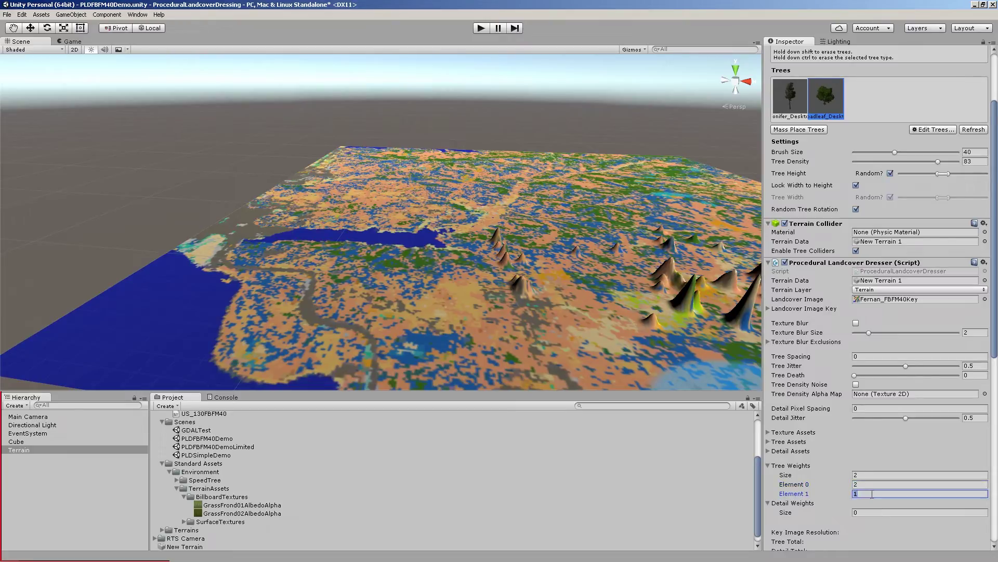
click(875, 484)
click(872, 494)
Step: Set Tree Weights Element 0 to 20 and Element 1 to 10
click(874, 485)
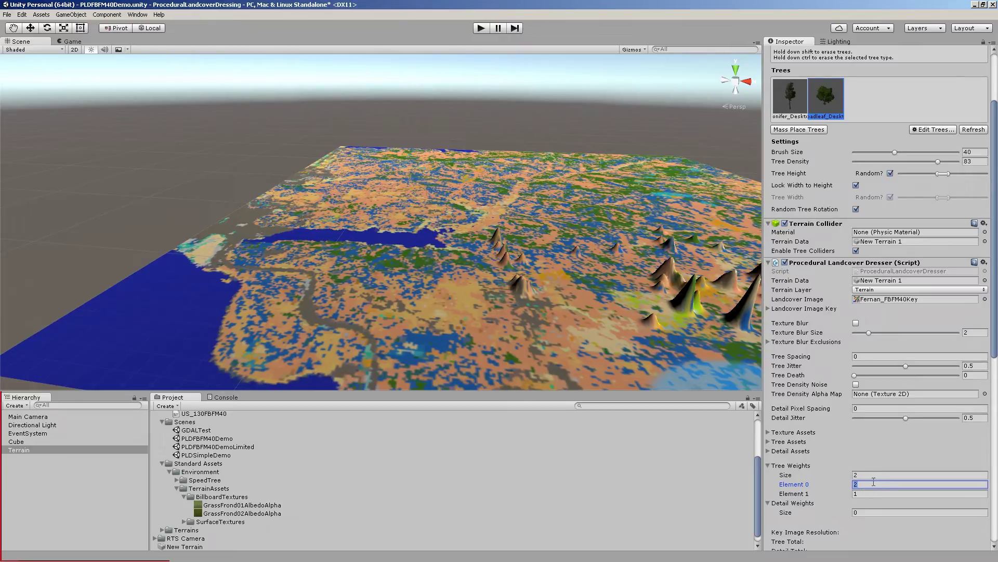
text(20)
click(860, 493)
text(10)
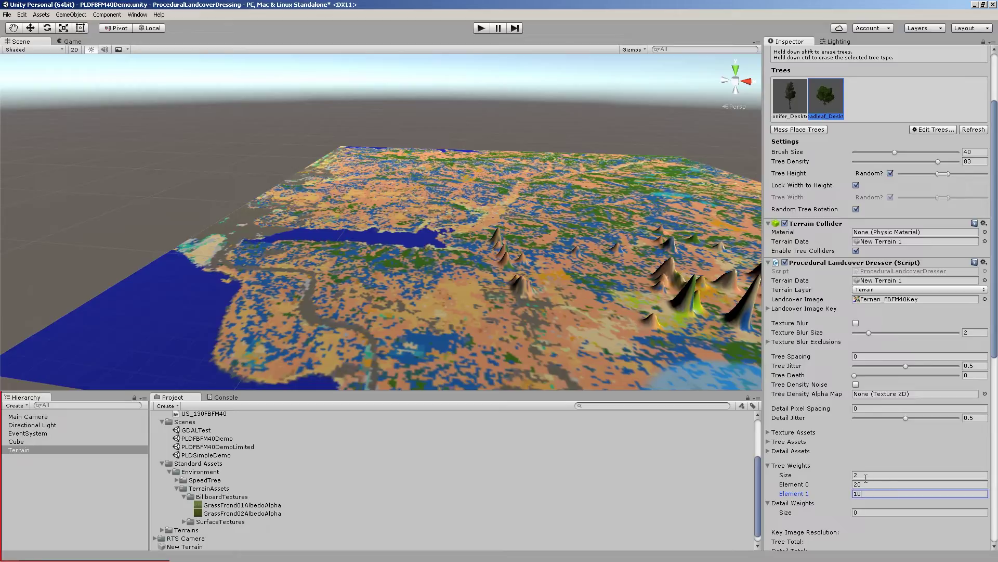
Step: Increase the Tree Weights size to 3 and give the added Element 2 a weight of 5
click(872, 475)
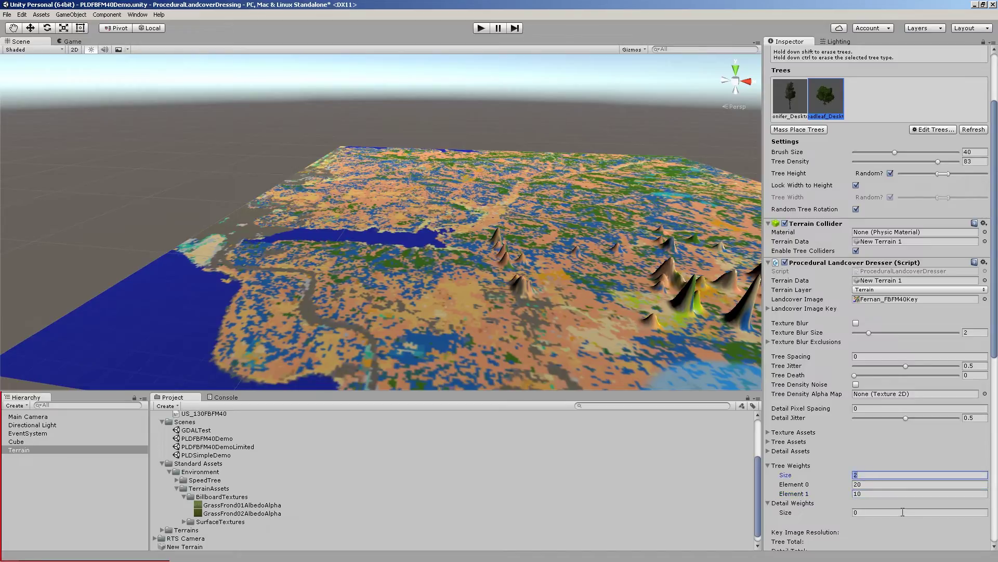
text(3)
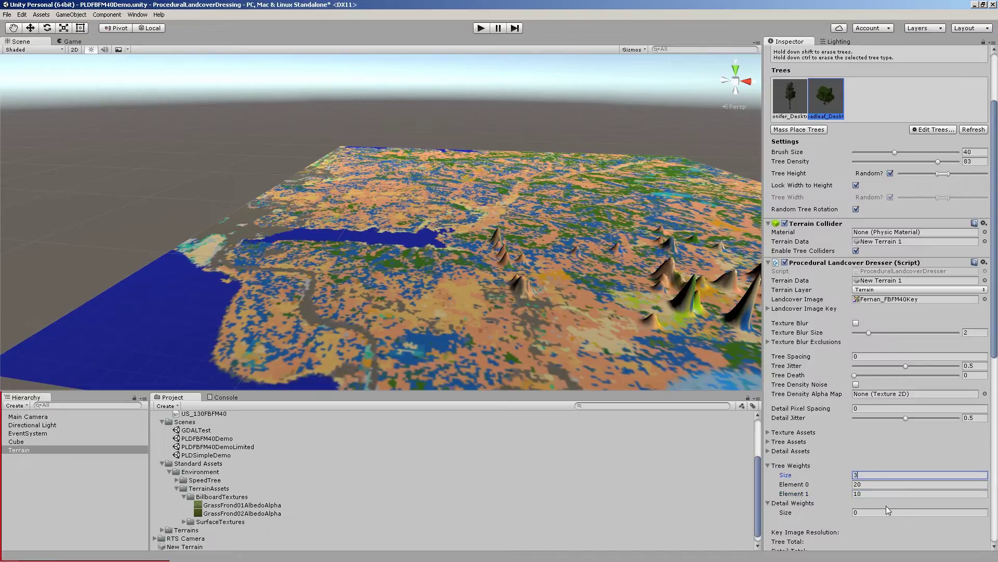
key(Return)
click(872, 503)
text(5)
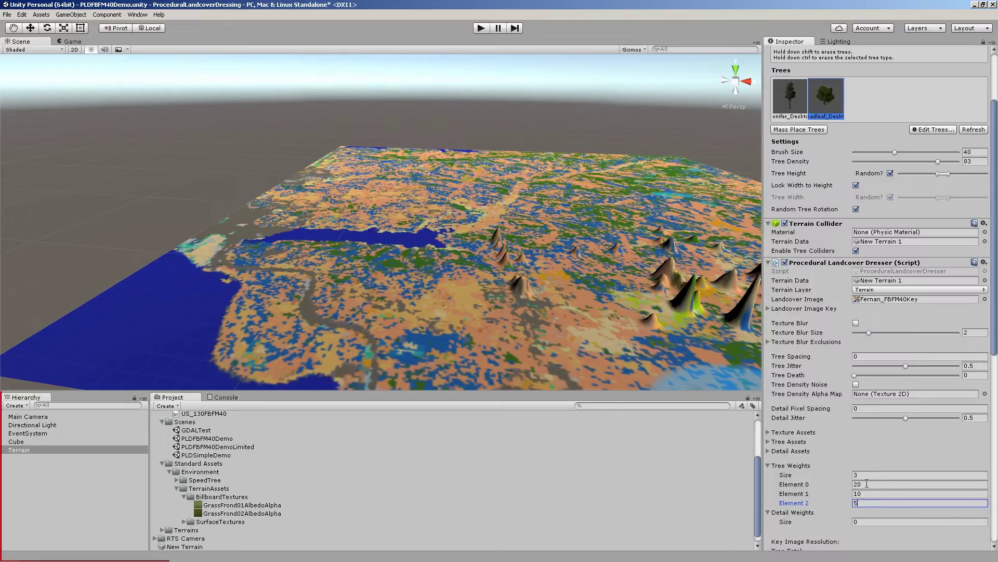
Step: Set Tree Weights Element 0 to 0.5
click(867, 484)
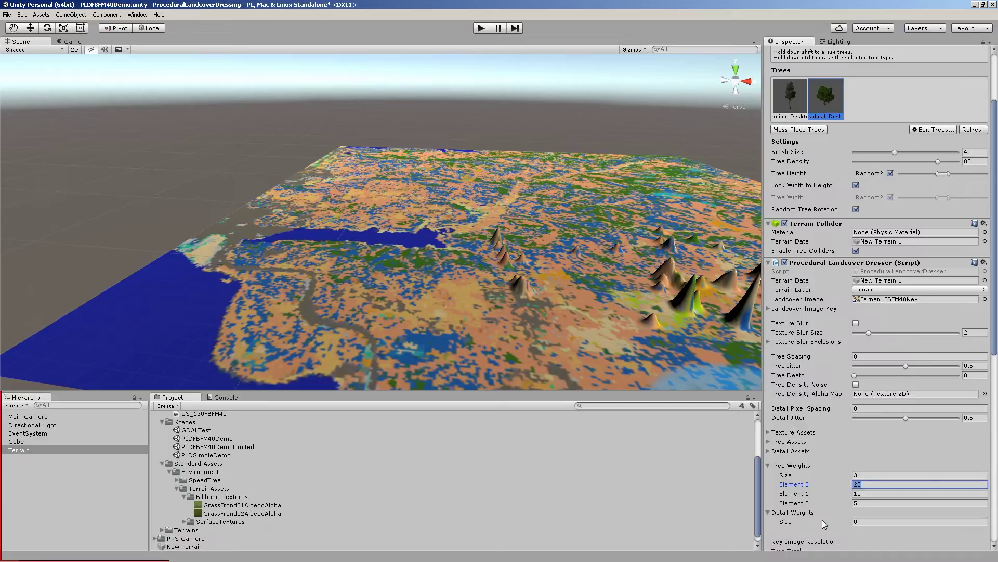
text(0)
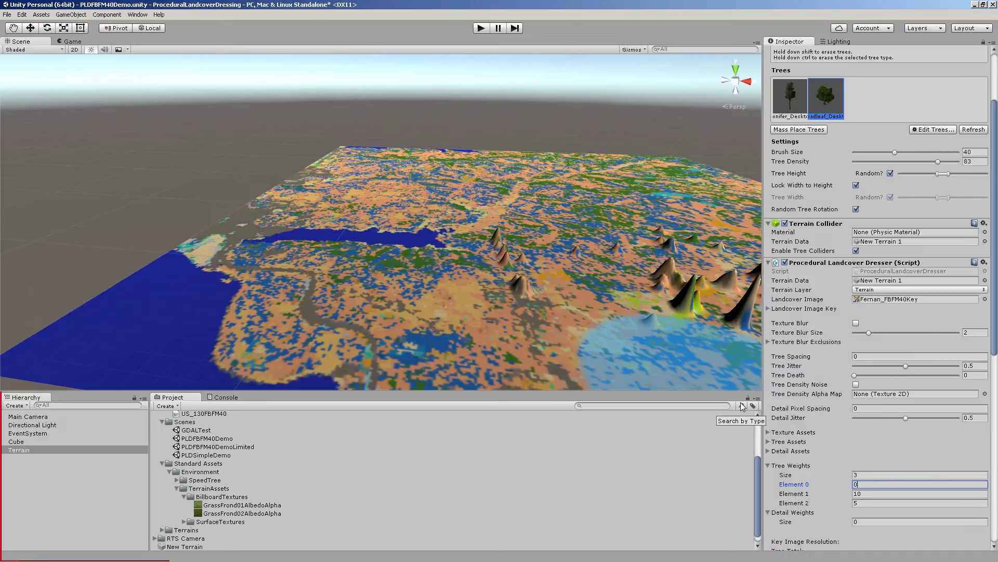
text(5)
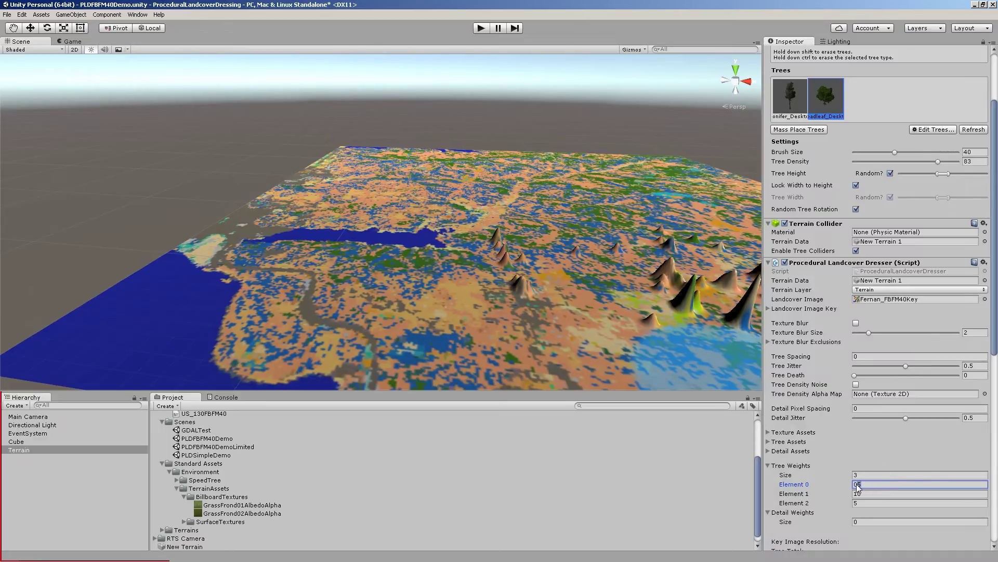
click(858, 485)
text(.)
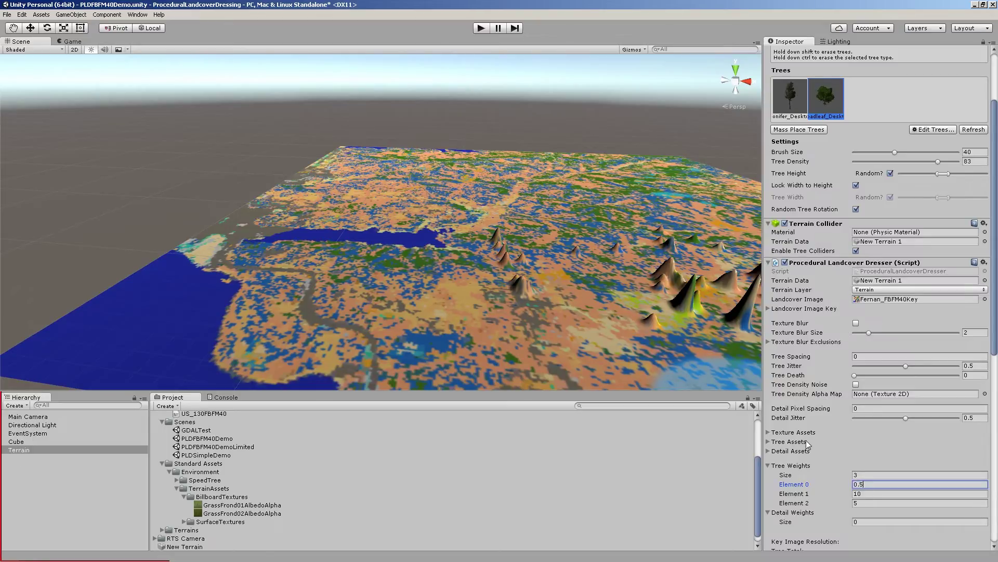
Step: Set Tree Weights Element 1 to 0.2 and Element 2 to 0.3
click(852, 493)
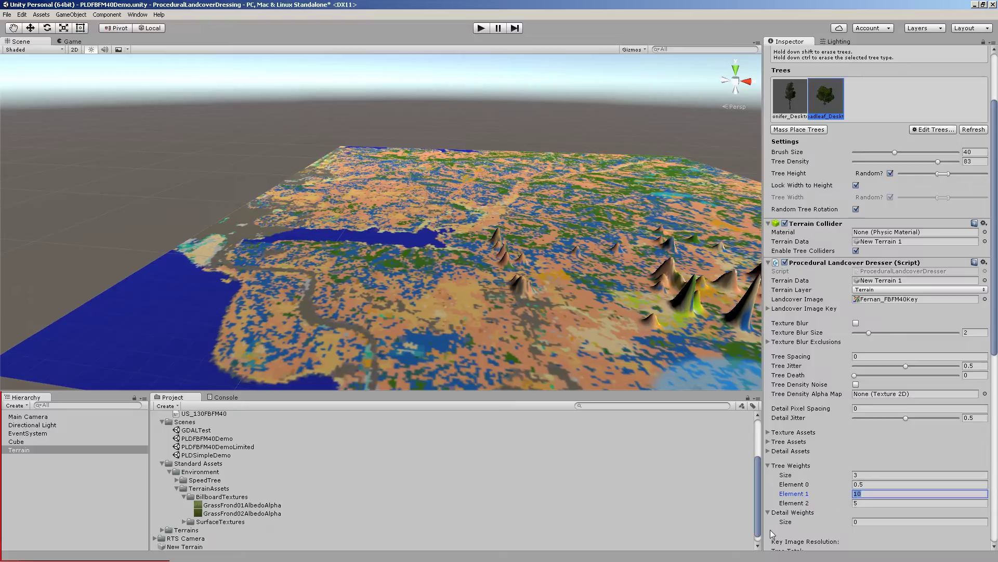
text(0)
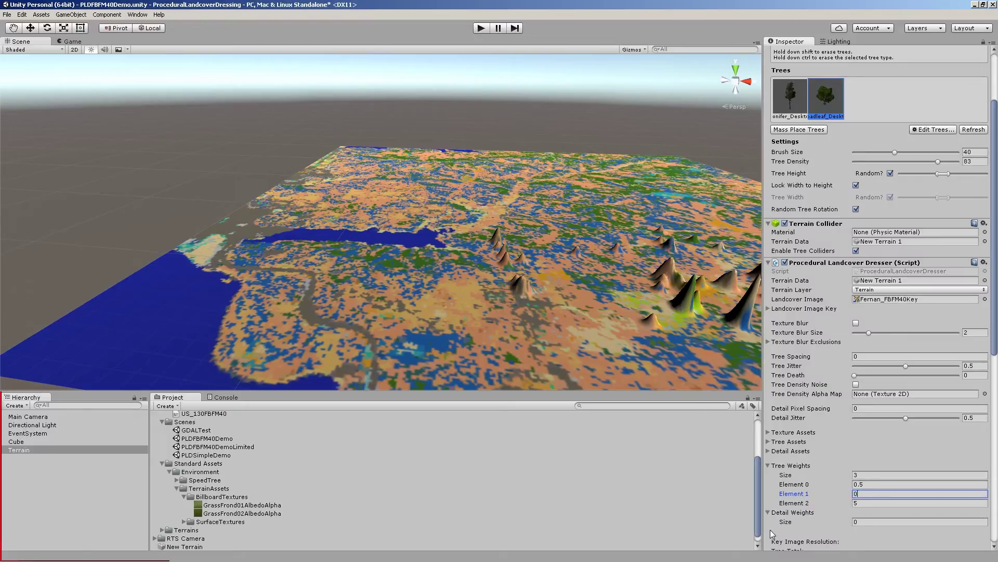
text(.5)
key(BackSpace)
text(2)
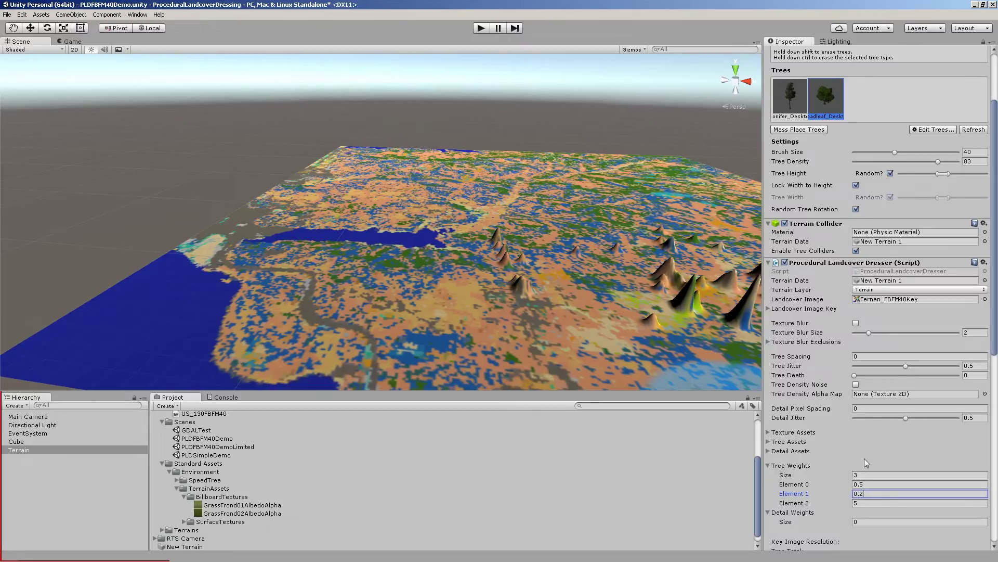
click(866, 503)
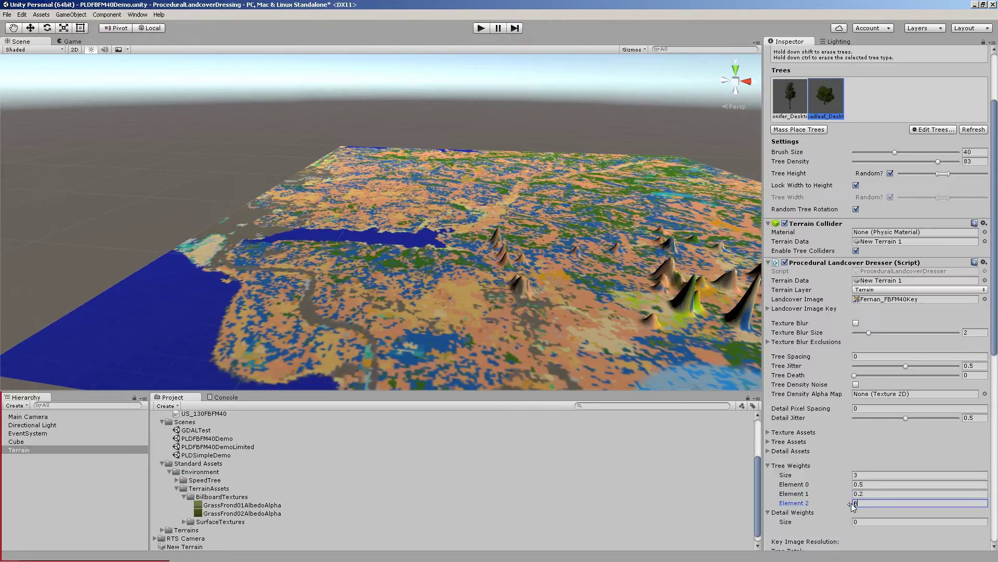
text(.3)
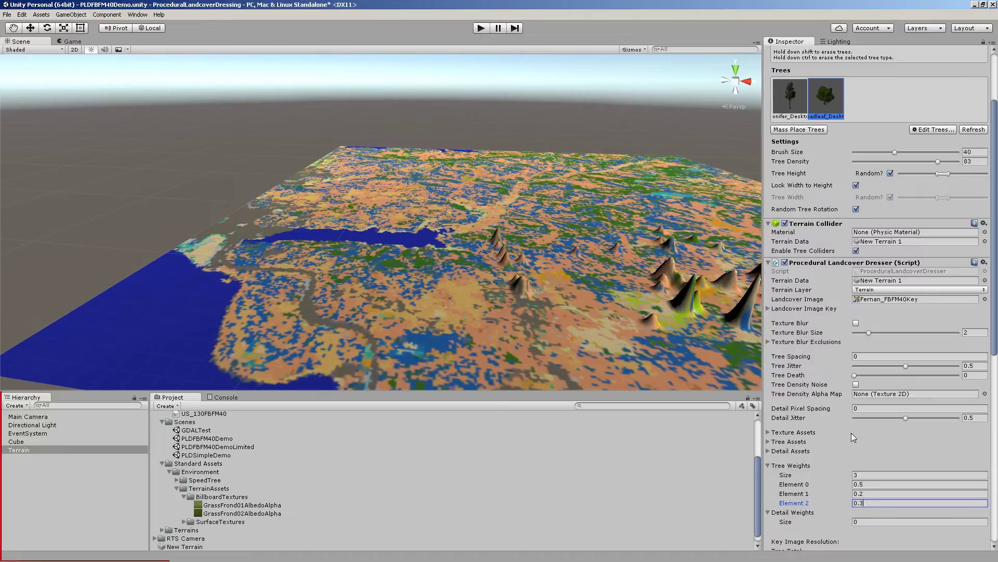
click(867, 484)
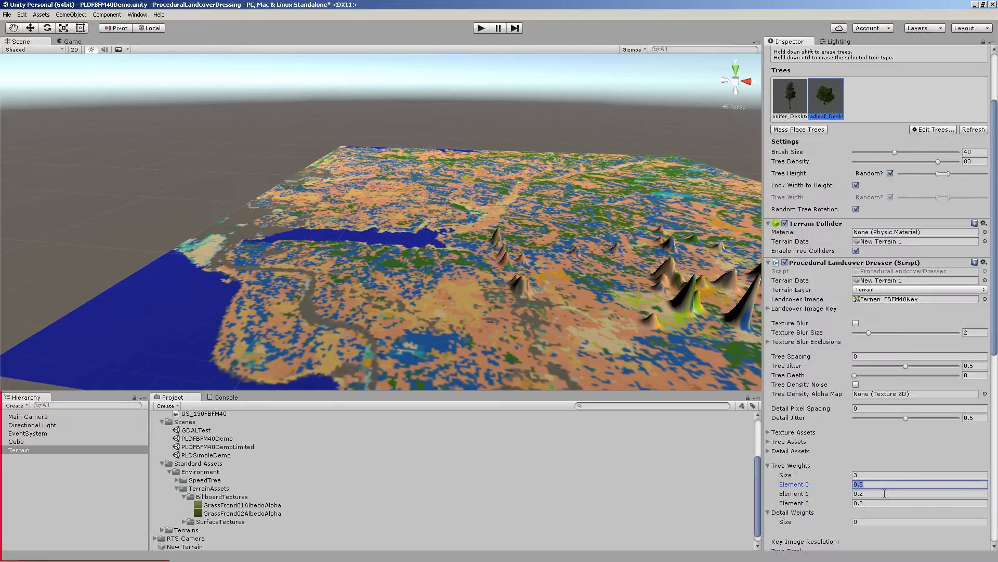
Step: Clear the Tree Weights list by setting its size to 0
click(864, 475)
text(0)
key(Return)
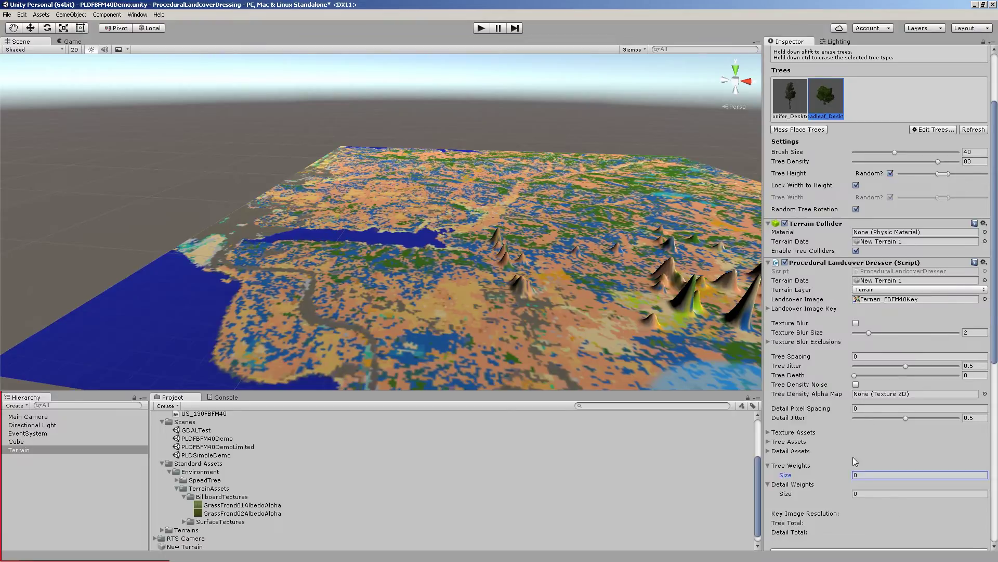
Step: Expand the Tree Assets list and examine its entries, particularly Element 27 with its two tree indices
scroll(855, 457, down, 10)
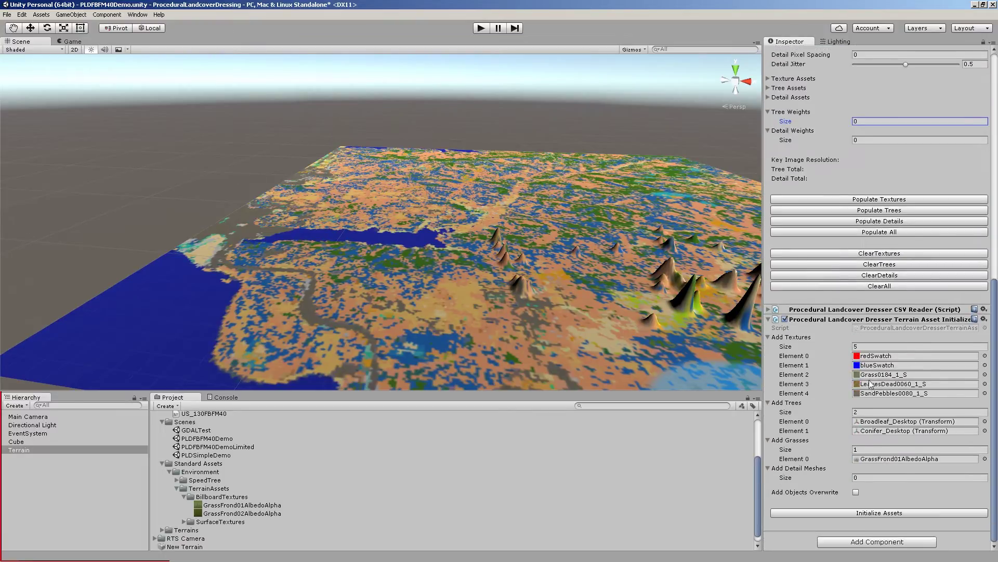
scroll(890, 387, up, 5)
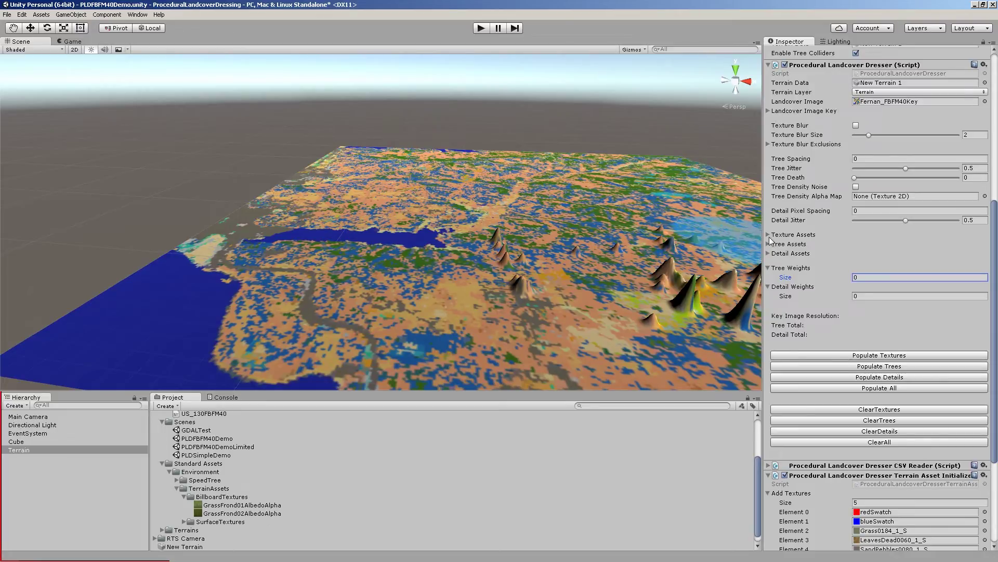
click(770, 236)
click(769, 234)
click(773, 244)
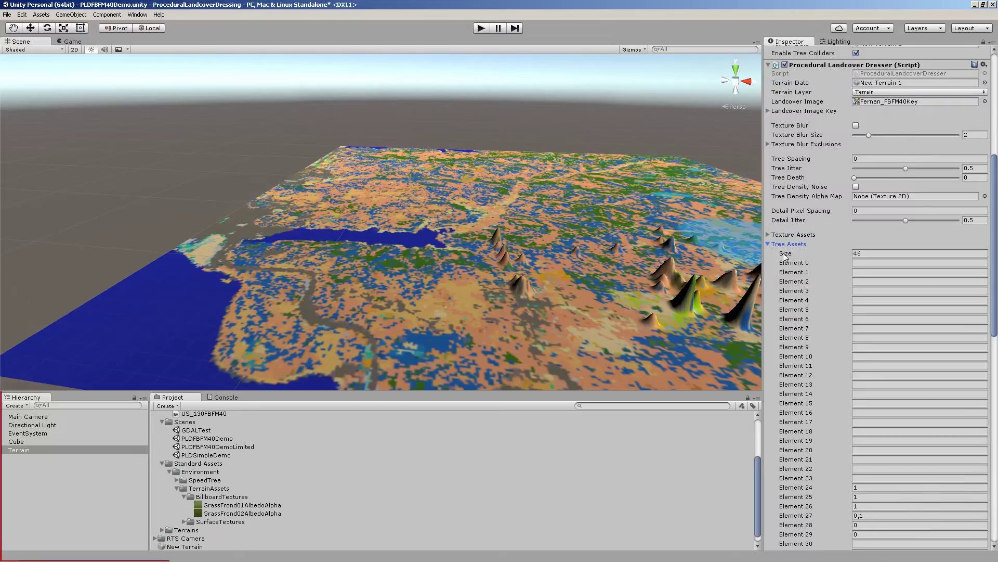
scroll(843, 285, down, 5)
click(859, 360)
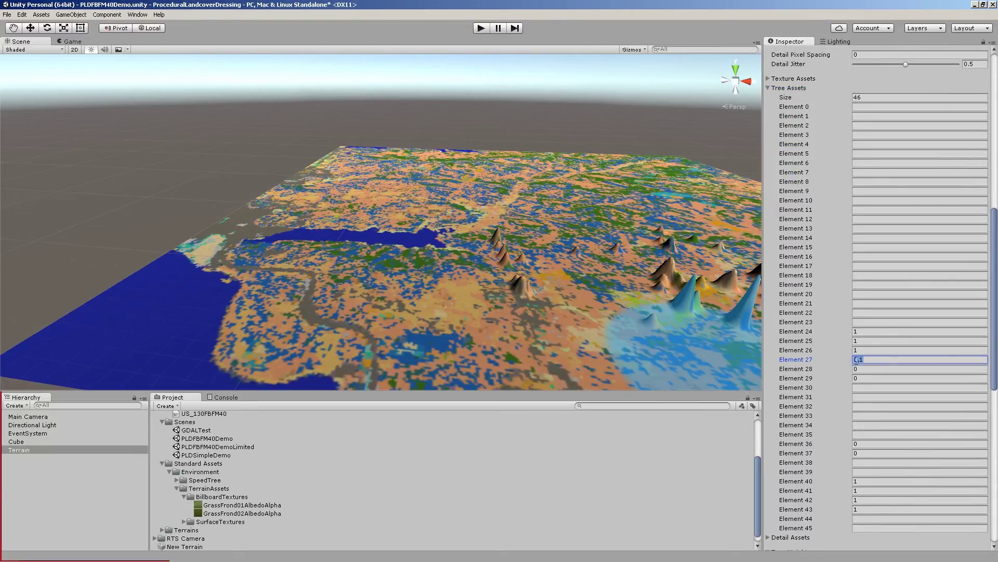
scroll(859, 359, down, 2)
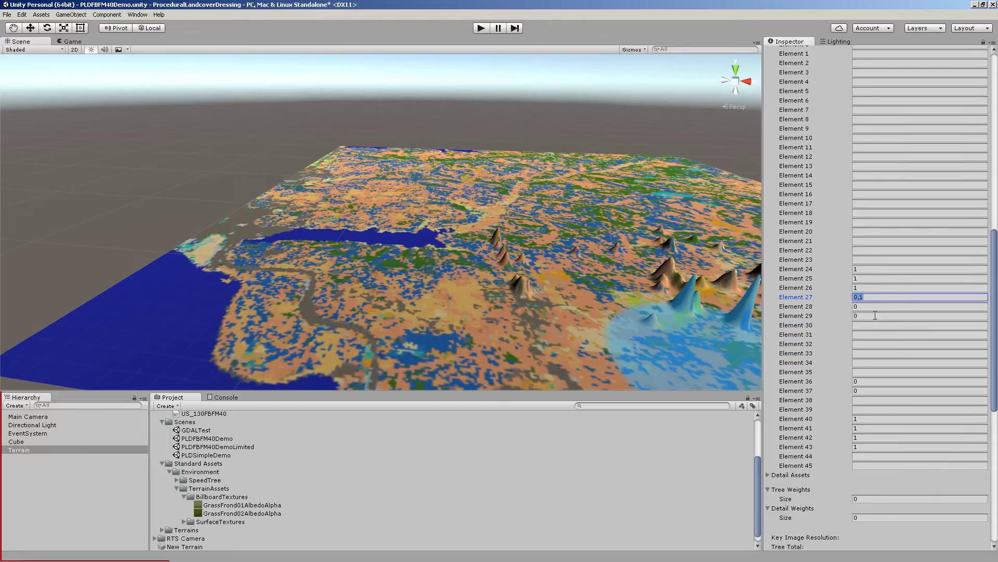
scroll(875, 315, down, 5)
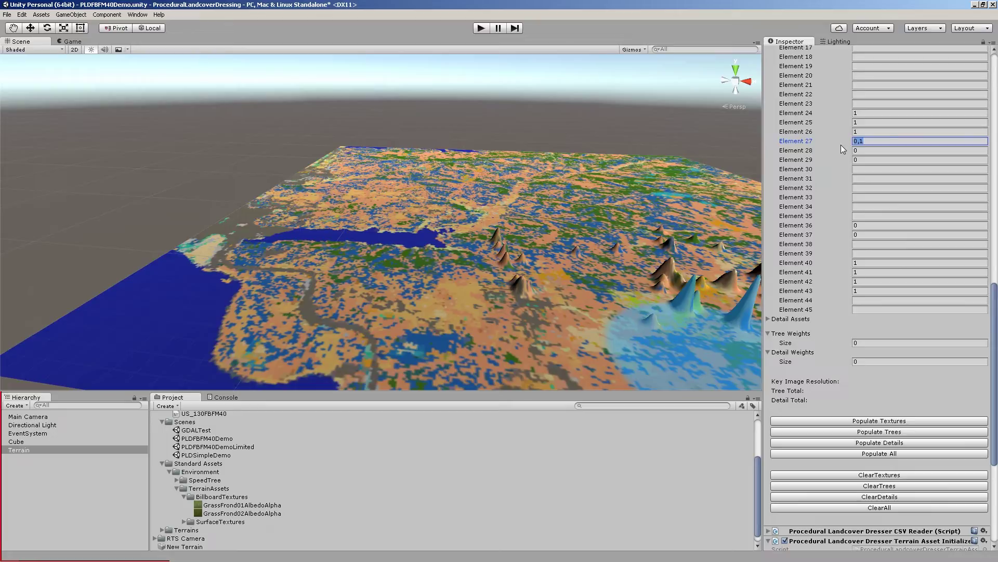
click(871, 141)
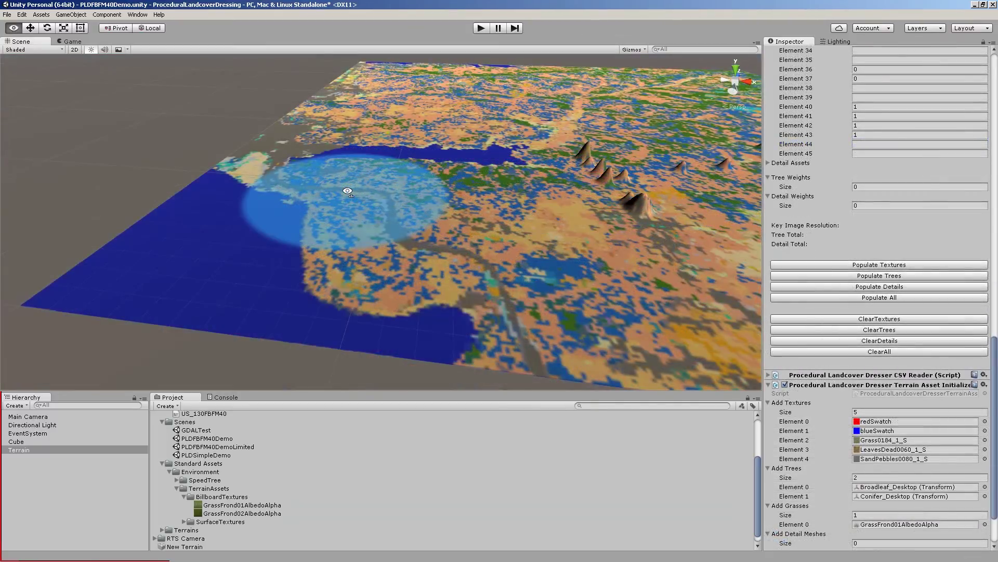
Step: Try to populate the terrain textures outside play mode with the Console shown
key(w)
right_drag(347, 190, 413, 185)
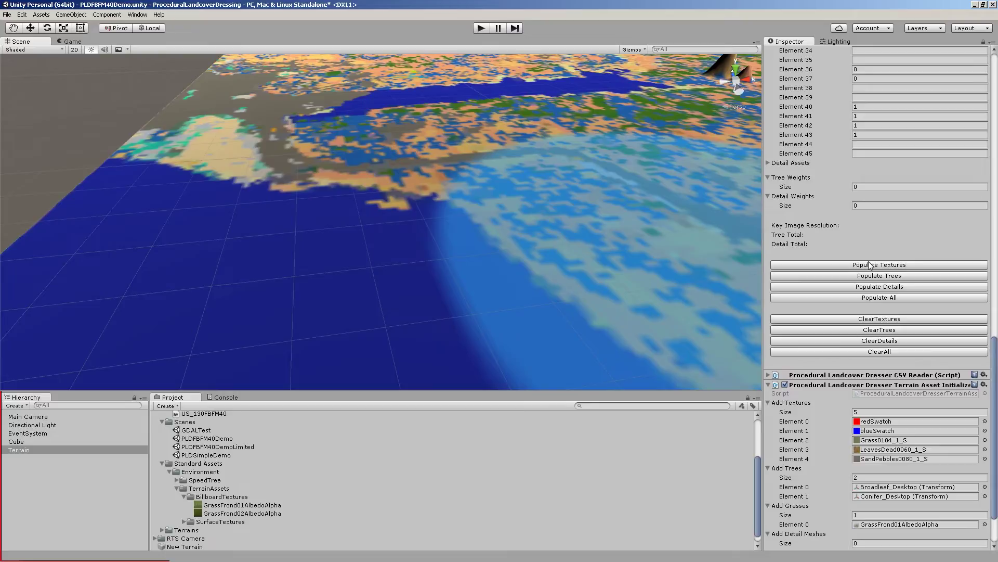
click(869, 264)
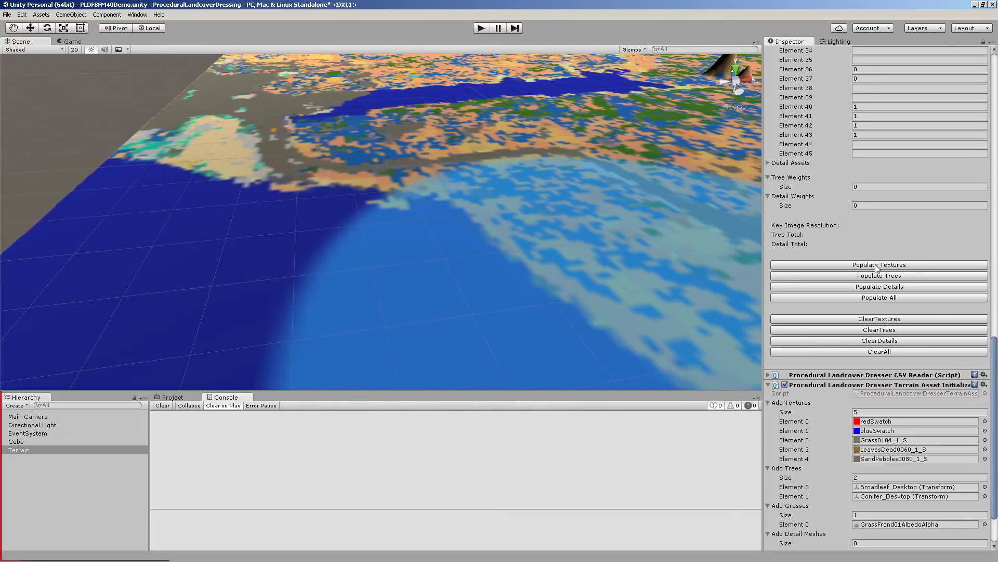
click(878, 265)
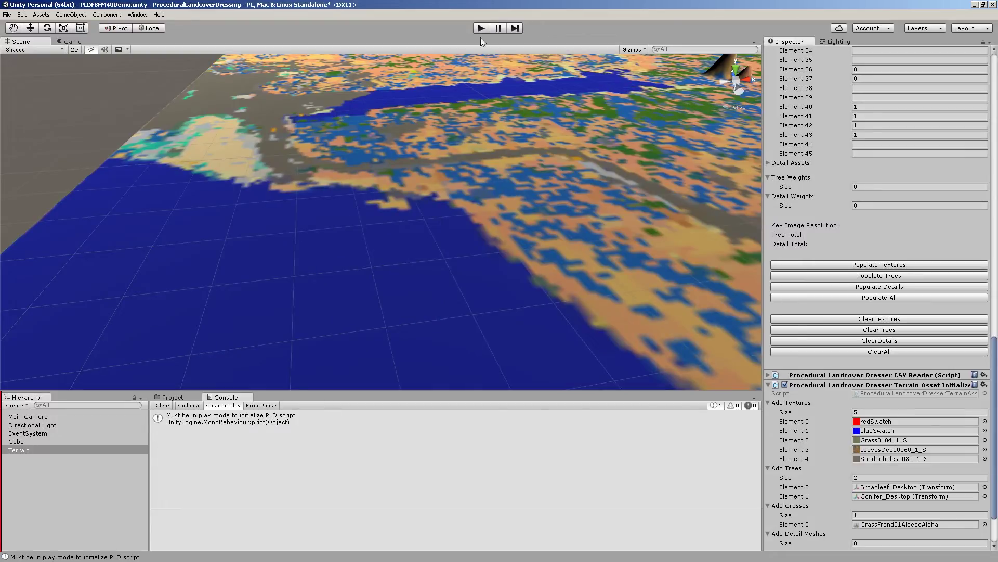
Step: Enter play mode and populate the terrain textures from the landcover image
click(476, 32)
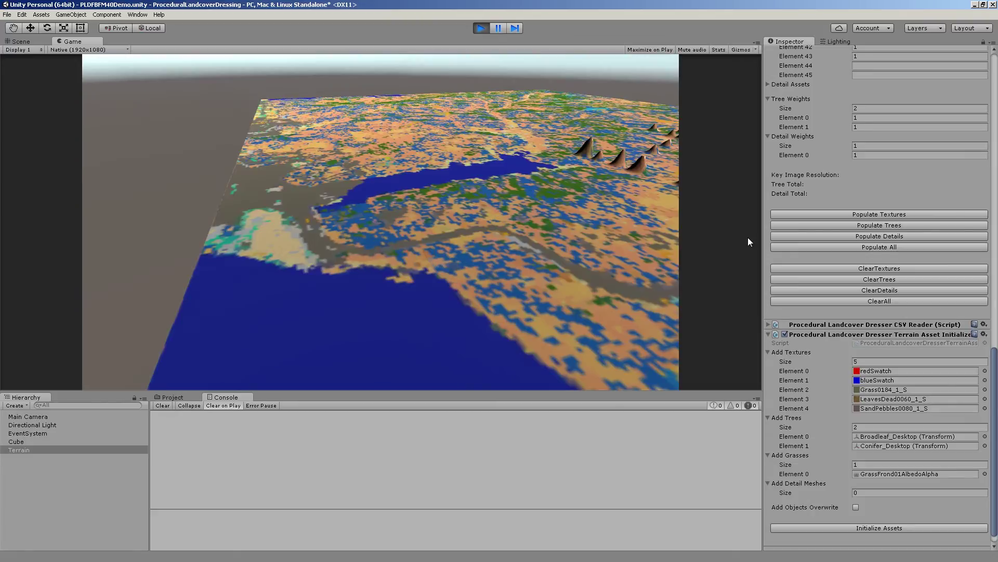
click(951, 213)
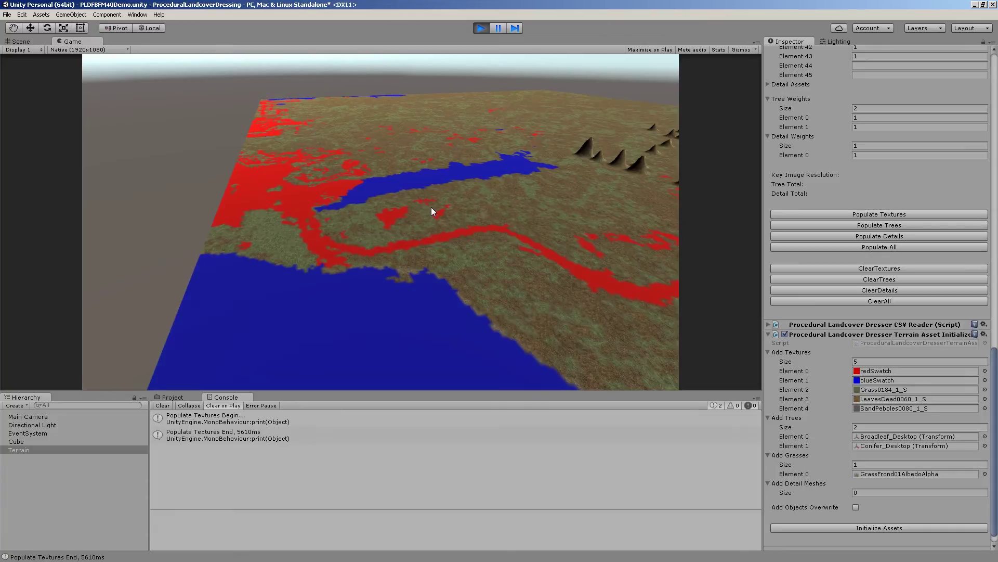
Step: Examine the populated terrain textures along the coastline and the red road area in the running game
click(357, 208)
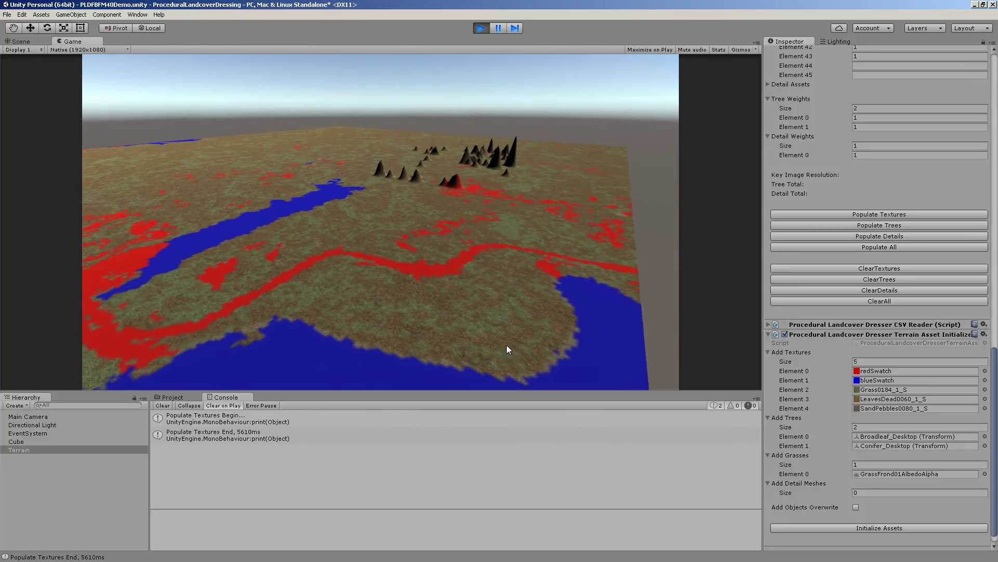
key(w)
key(d)
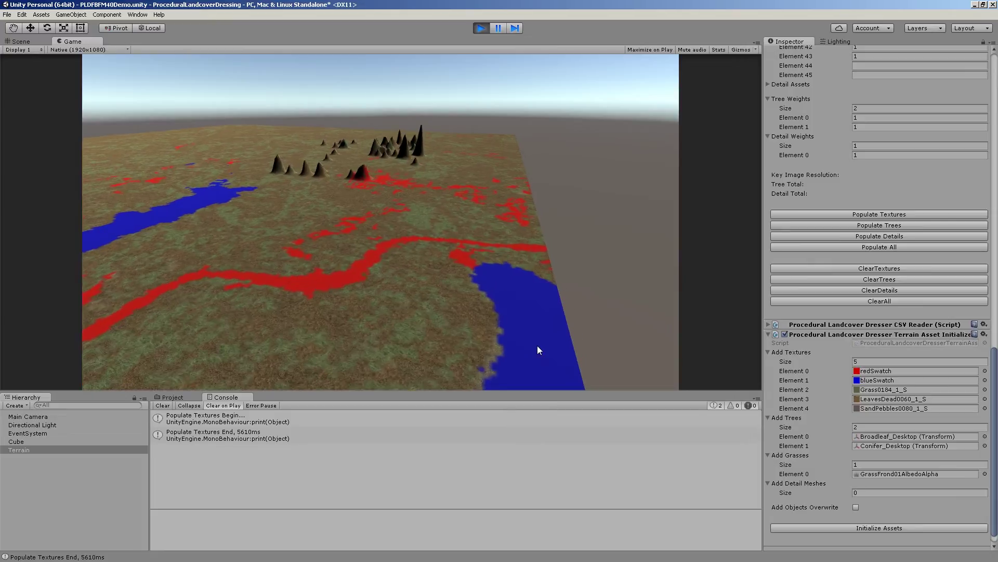
right_drag(537, 345, 463, 256)
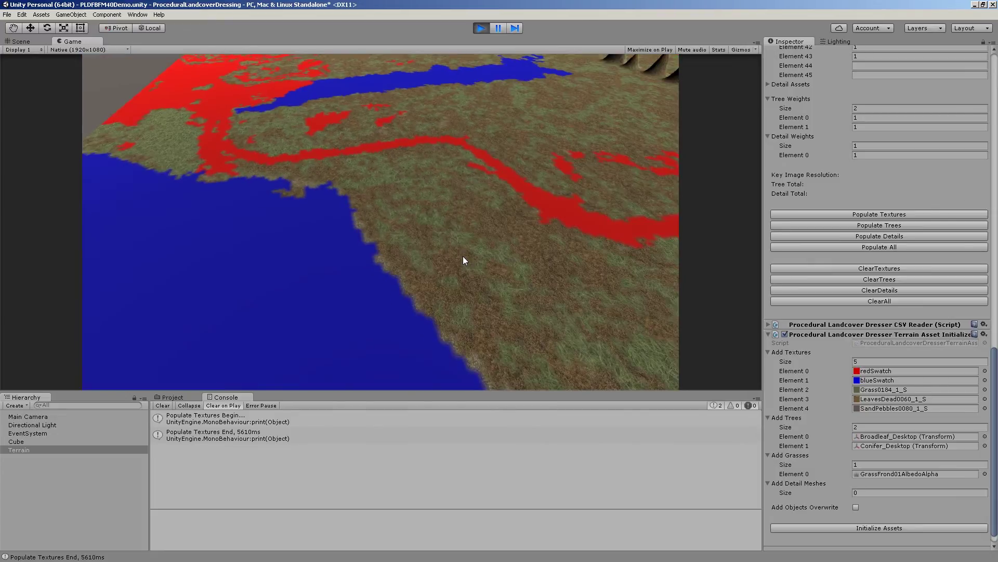
key(w)
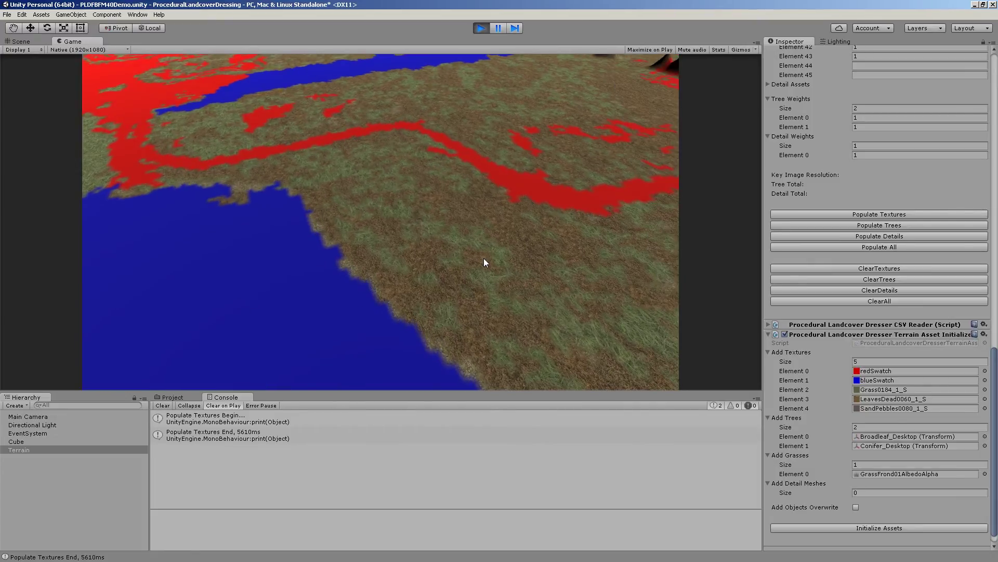
key(w)
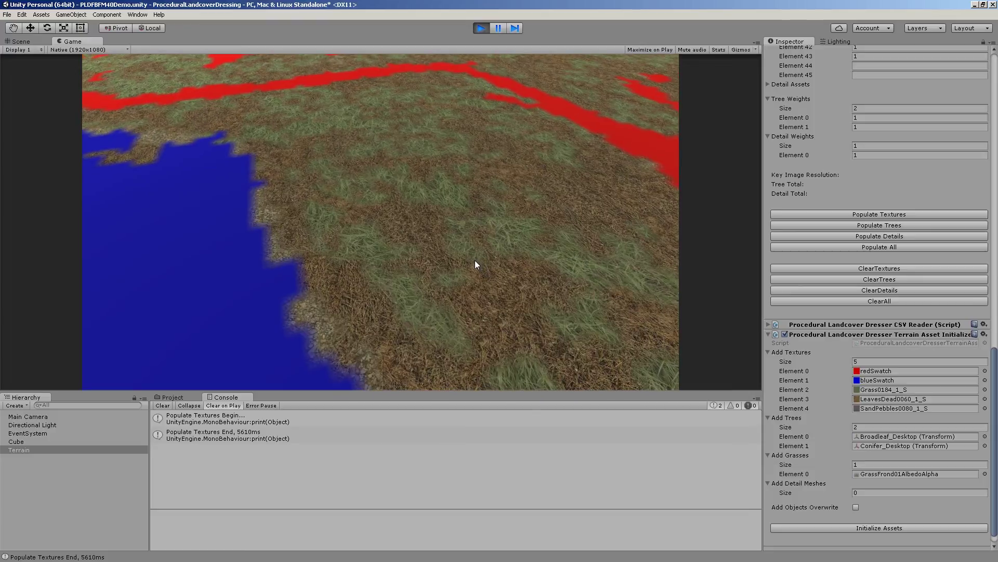
right_drag(476, 264, 574, 253)
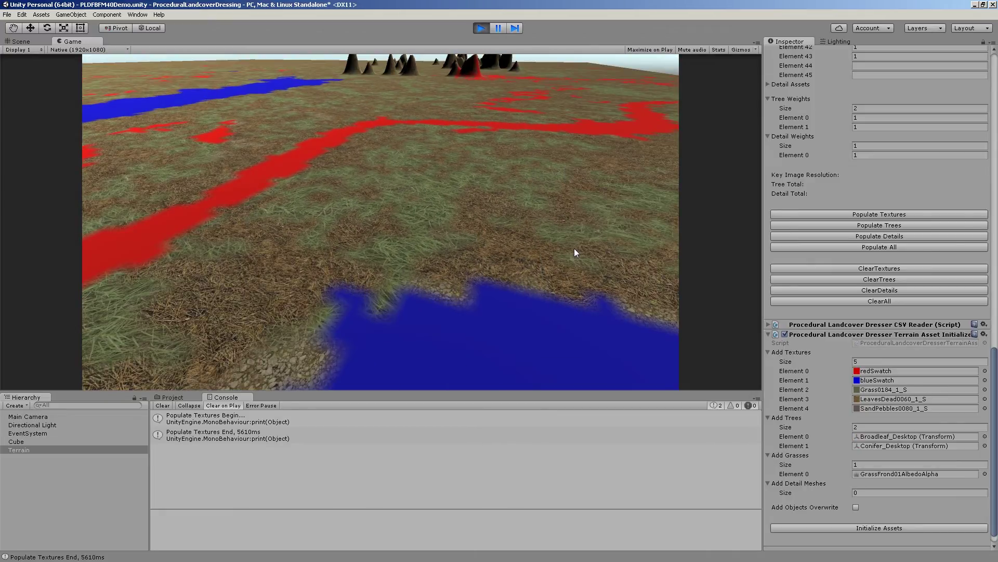
right_drag(574, 248, 577, 211)
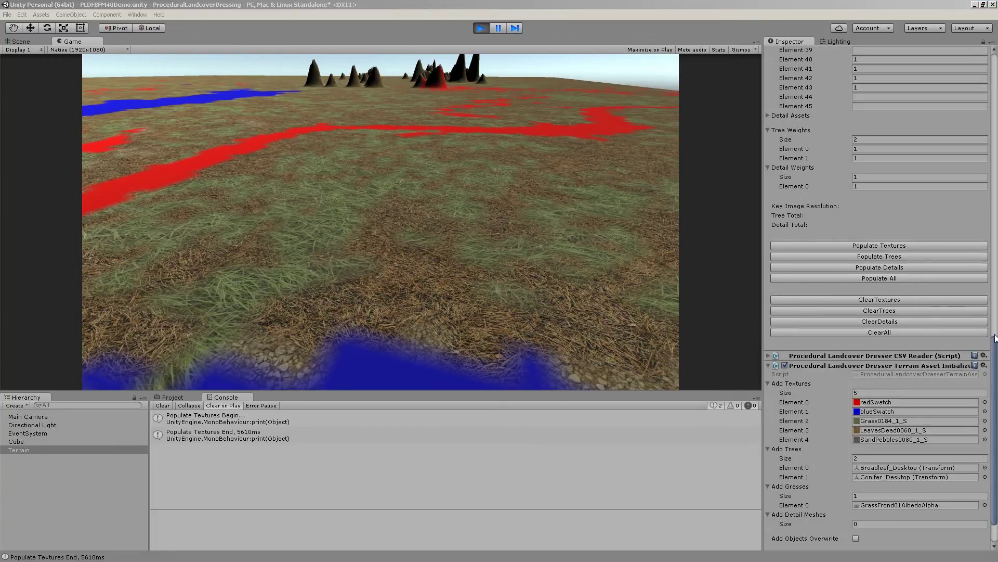
Step: Open the terrain's settings and check its resolution values, particularly the Heightmap Resolution
drag(994, 338, 994, 93)
right_drag(604, 171, 453, 217)
key(s)
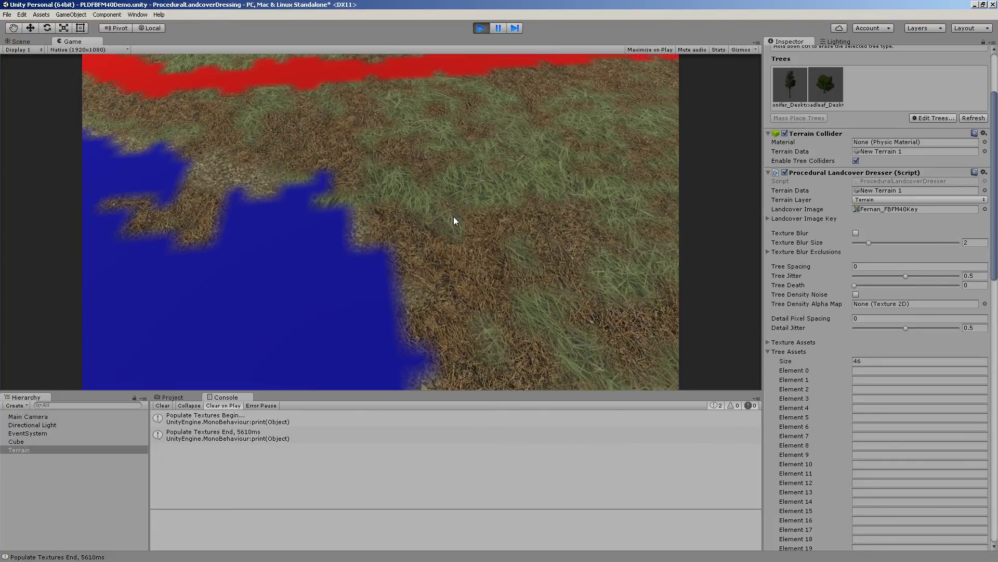
key(s)
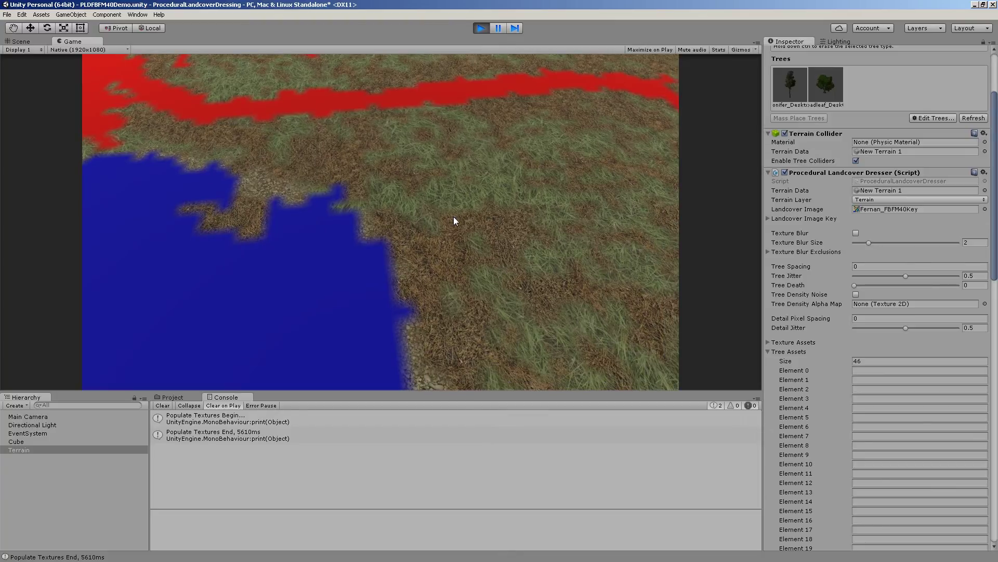
key(s)
scroll(947, 220, up, 2)
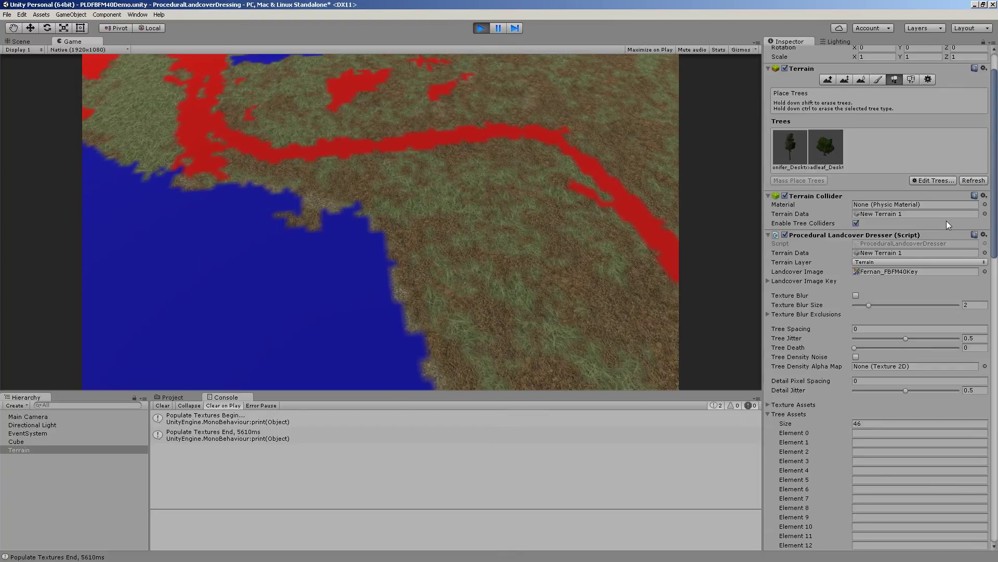
click(924, 81)
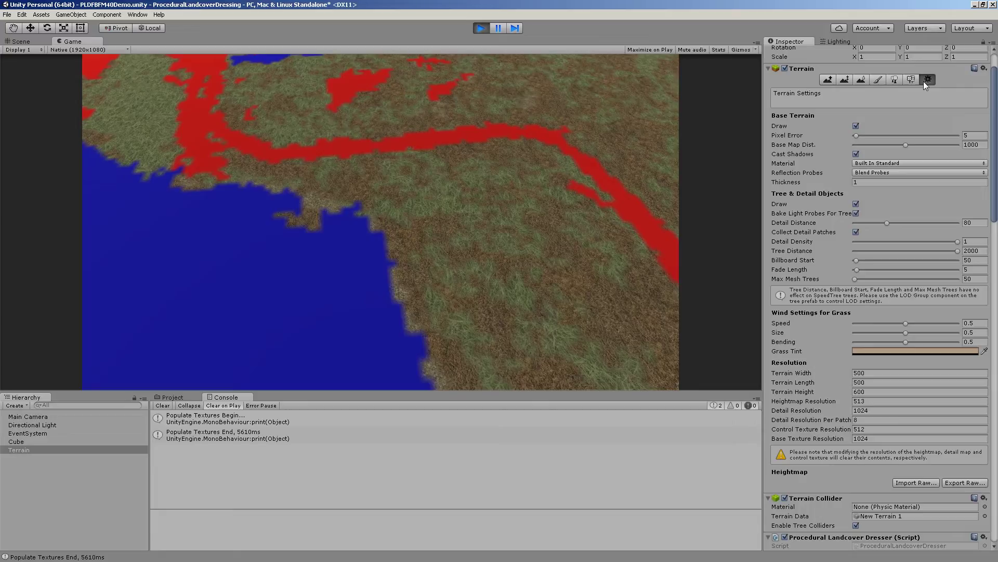
scroll(923, 81, down, 7)
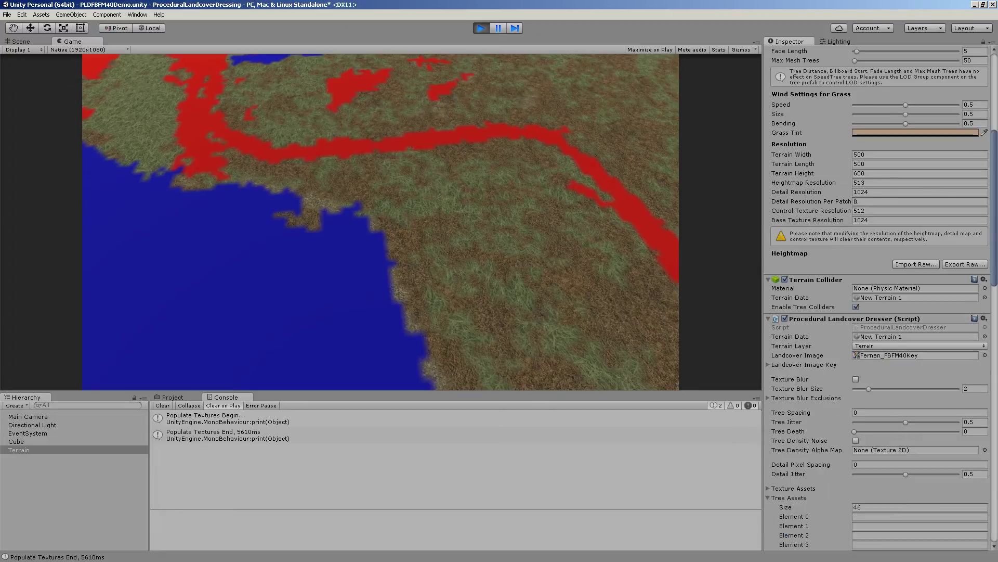
click(833, 183)
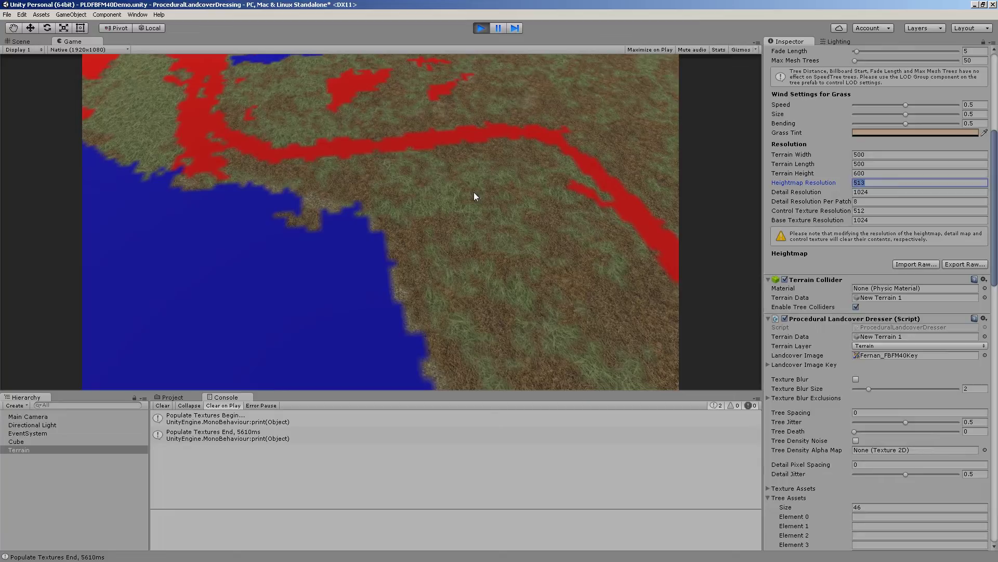
Step: View the textured coastline from higher up and preview the Fernan_FBFM40Key image from the Keys folder
drag(473, 192, 289, 284)
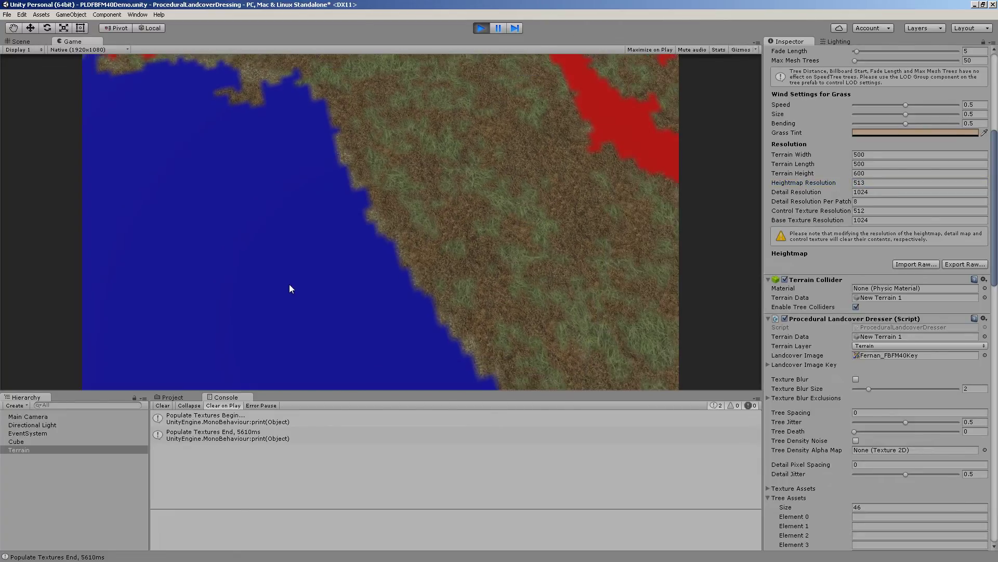
key(s)
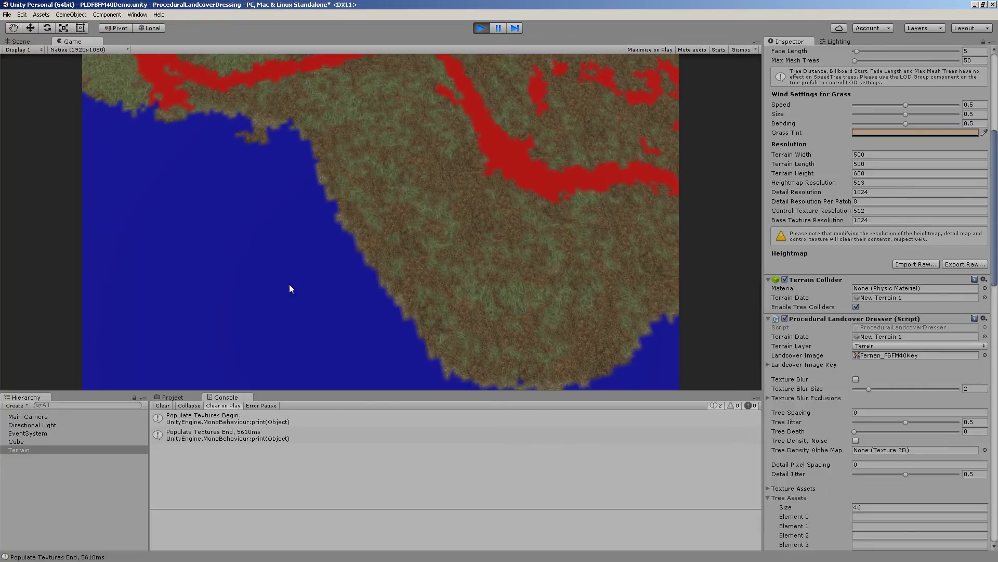
key(s)
drag(289, 284, 234, 279)
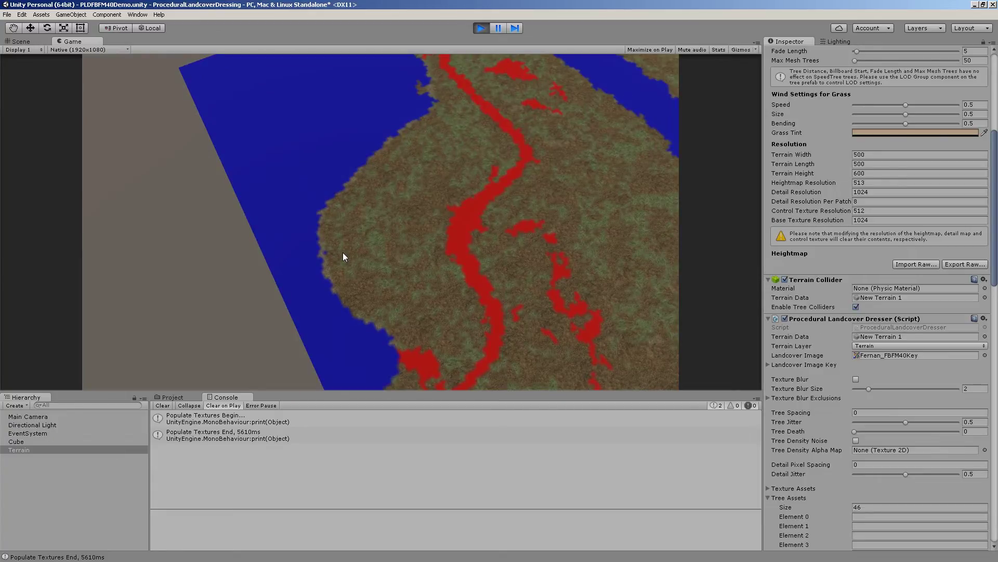
click(178, 396)
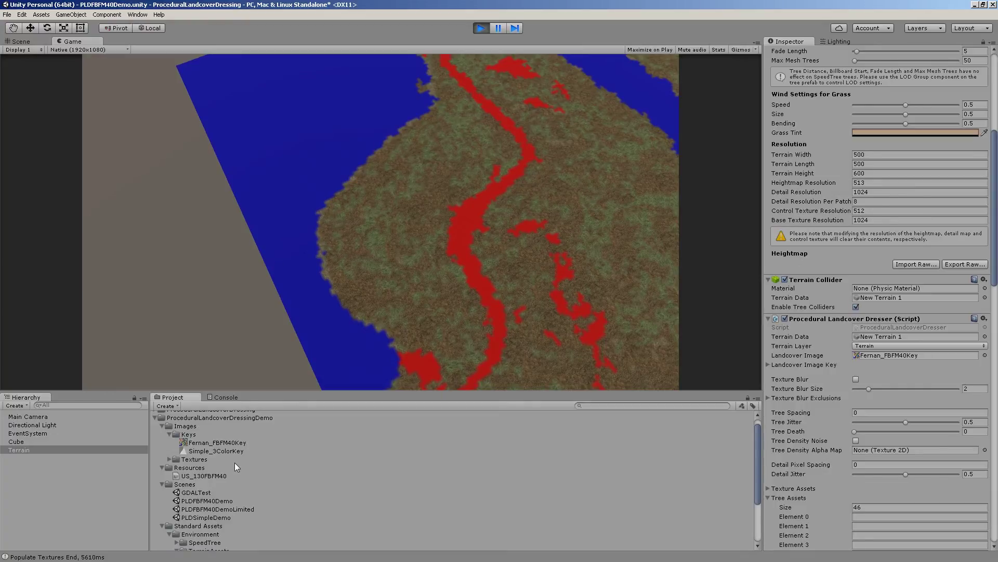
click(219, 450)
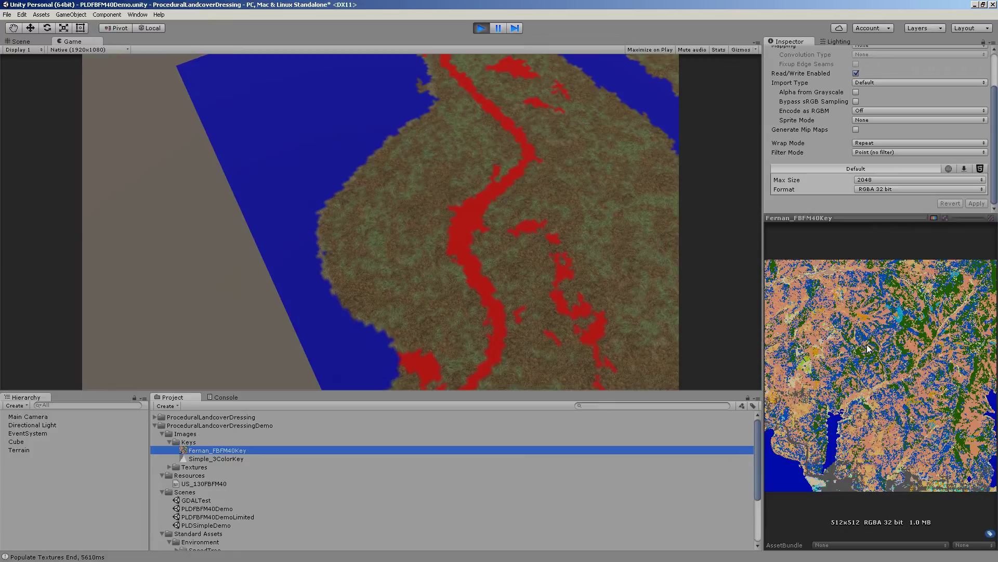
Step: Compare the textured terrain's coastline and red areas with the previewed landcover key image
click(483, 339)
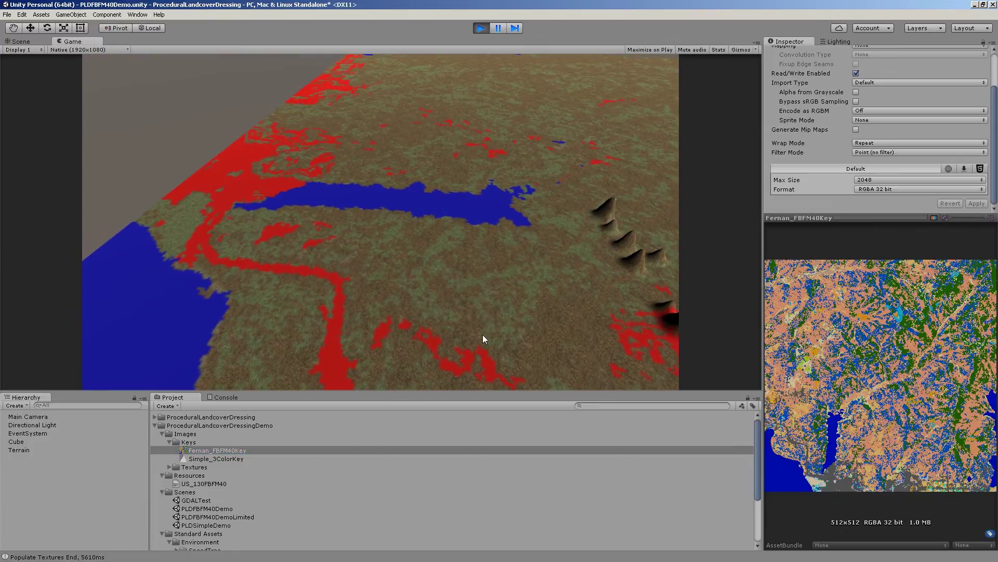
click(483, 336)
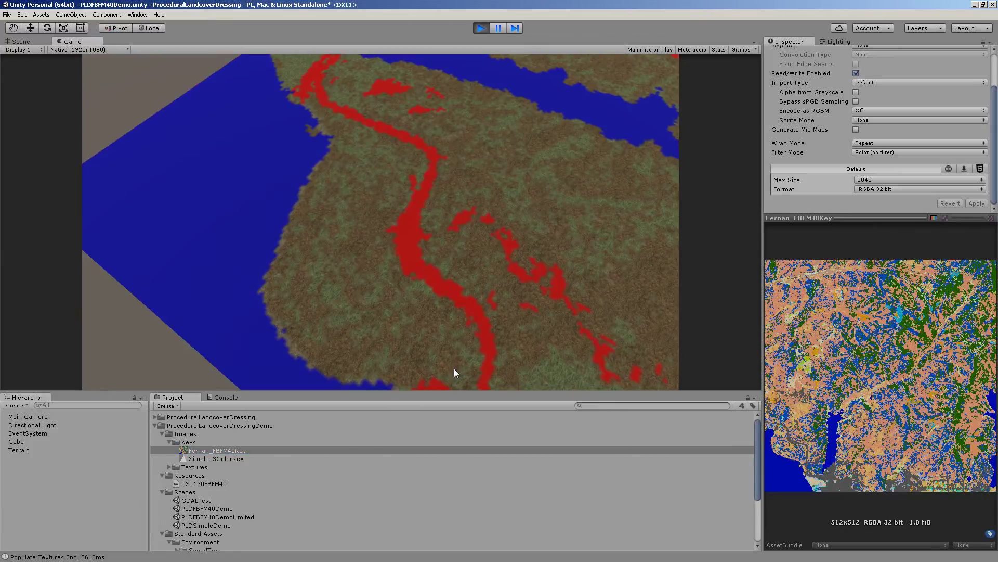
click(350, 301)
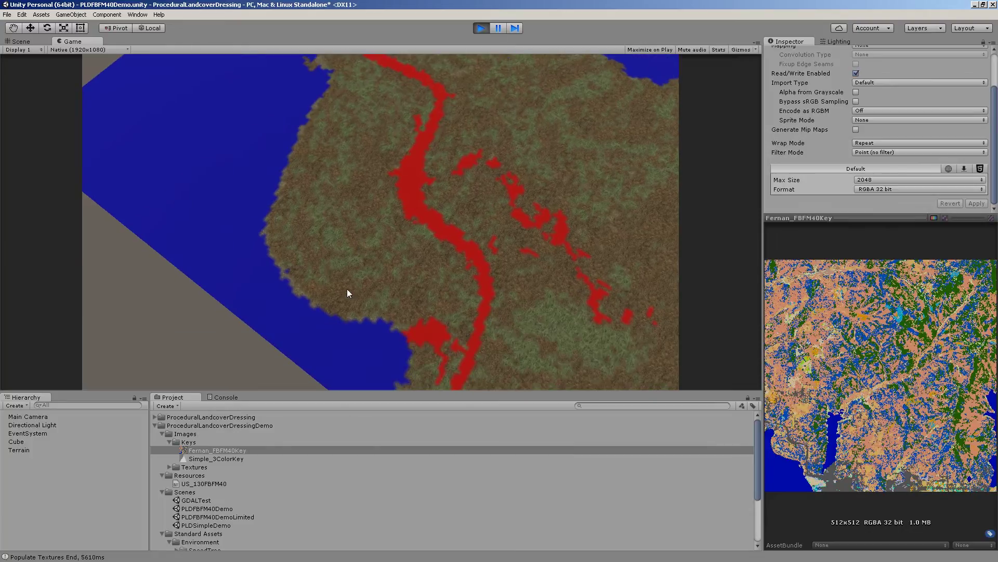
click(348, 290)
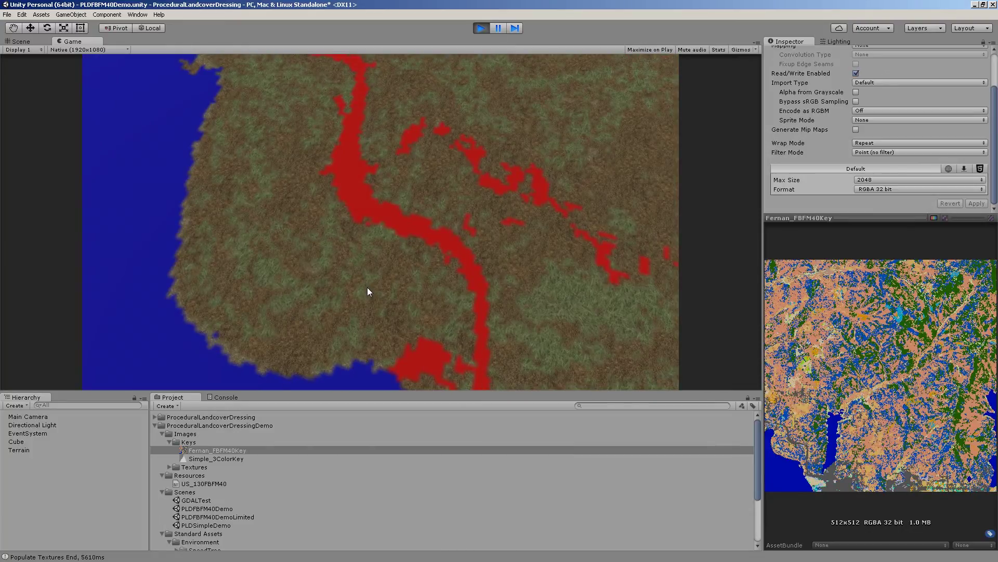
Step: Enable Texture Blur on the terrain's Procedural Landcover Dresser and populate the textures again
click(368, 288)
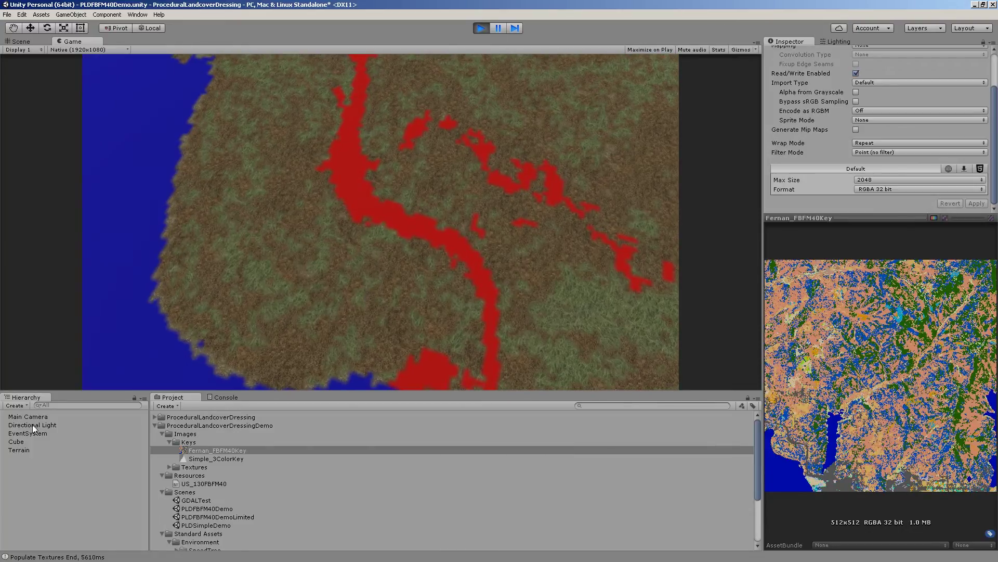
click(21, 450)
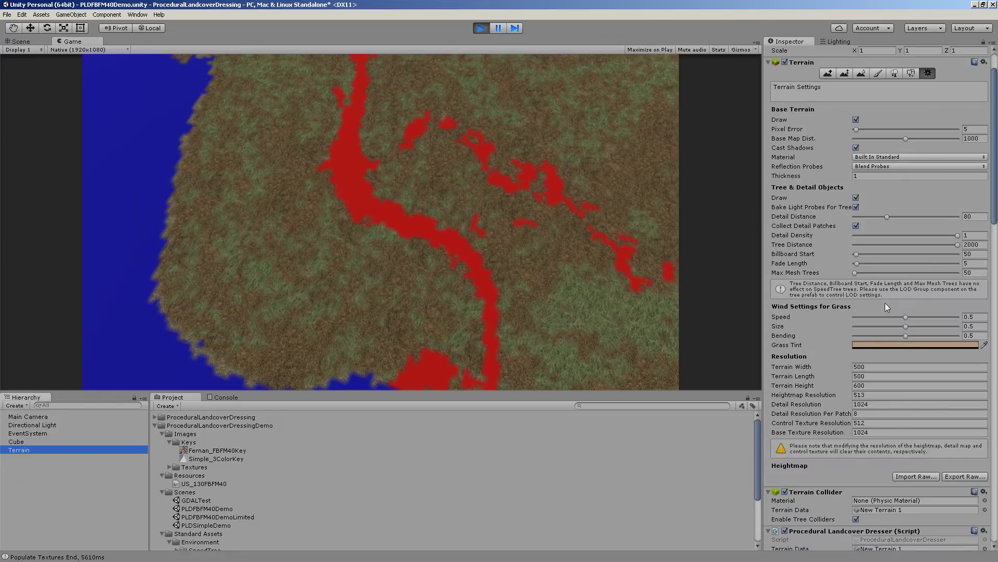
scroll(886, 307, down, 10)
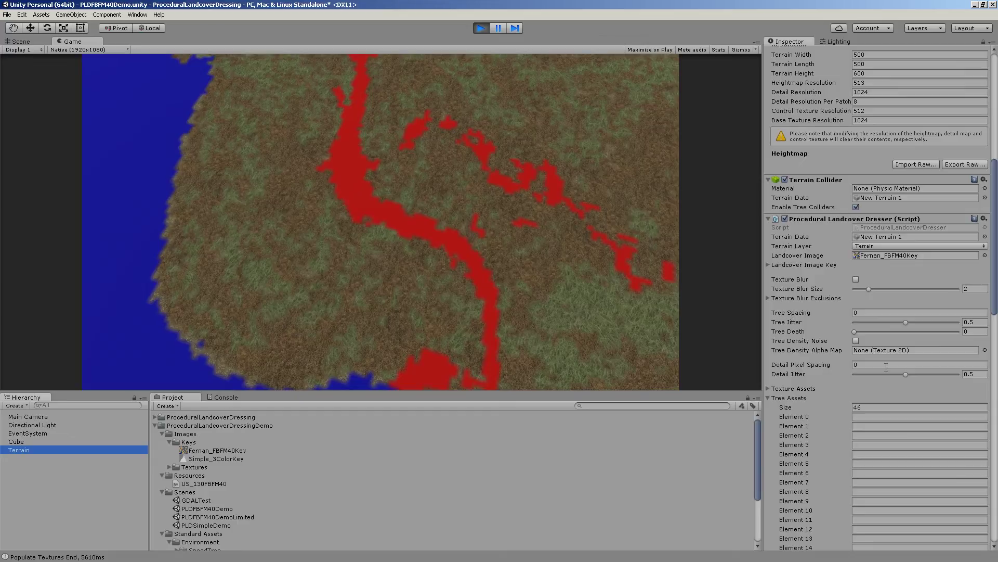
scroll(879, 343, down, 1)
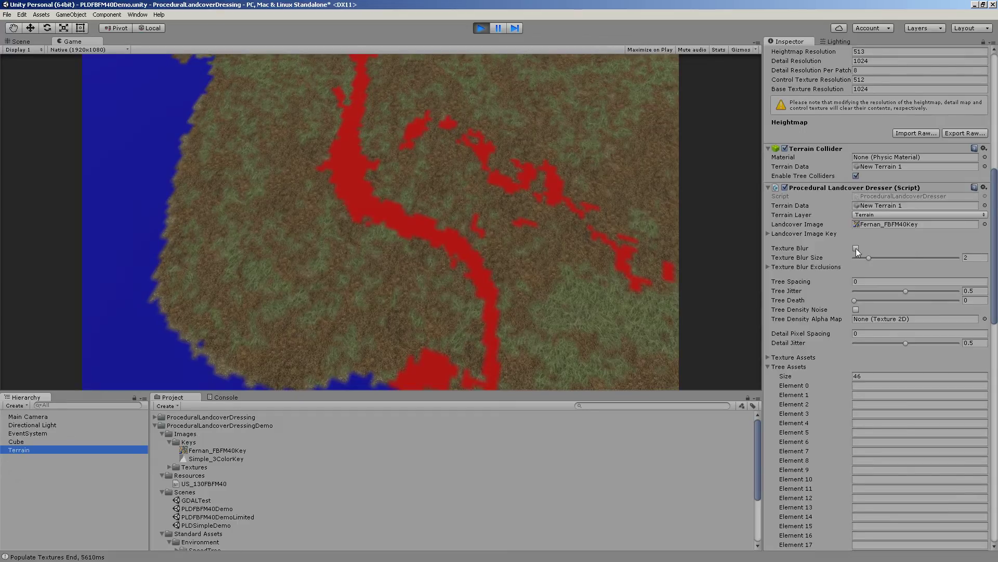
click(855, 248)
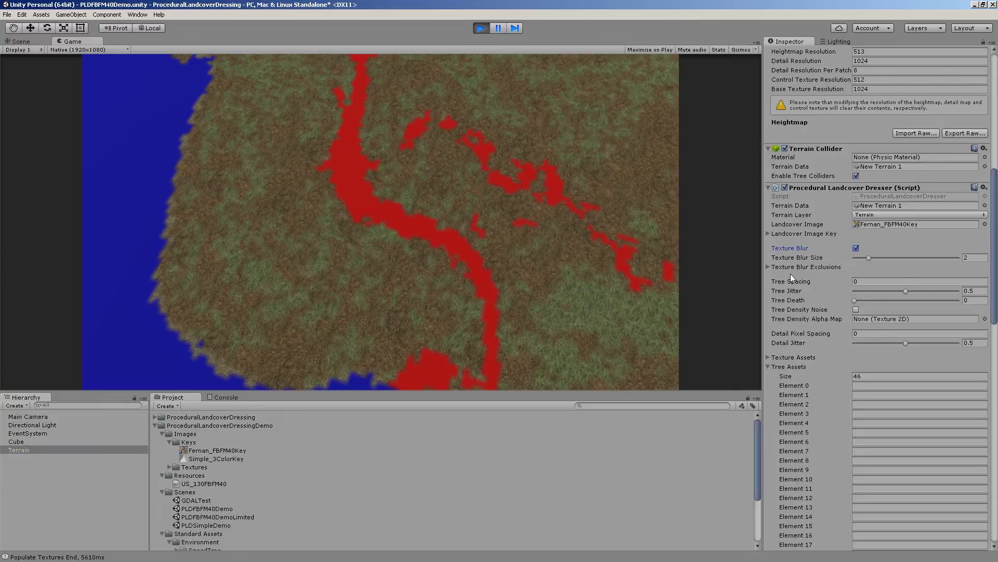
scroll(791, 273, down, 2)
scroll(916, 288, down, 15)
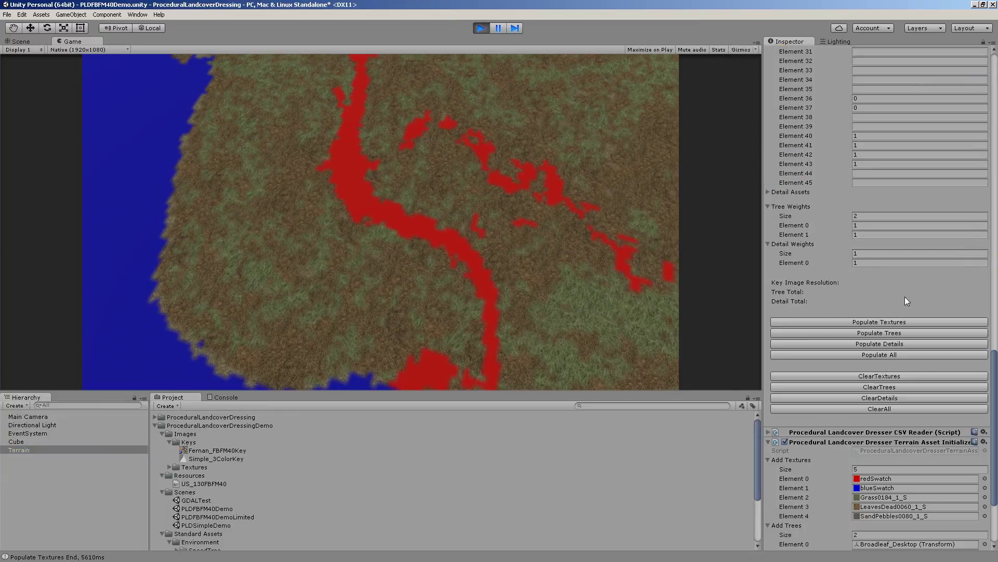
click(878, 322)
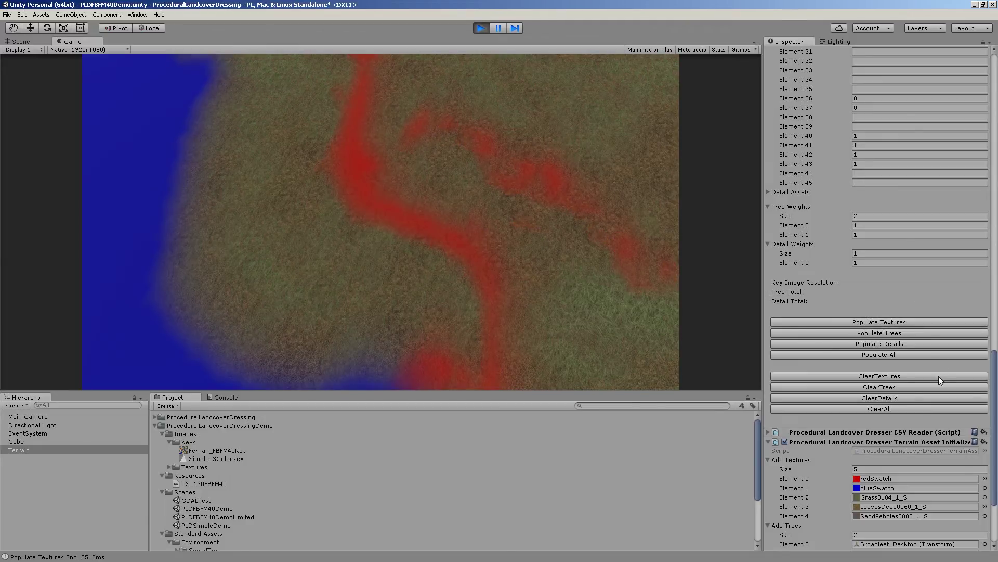
Step: Check the blurred texture edges against the Texture Blur settings in the running game and stop play mode
drag(993, 370, 994, 161)
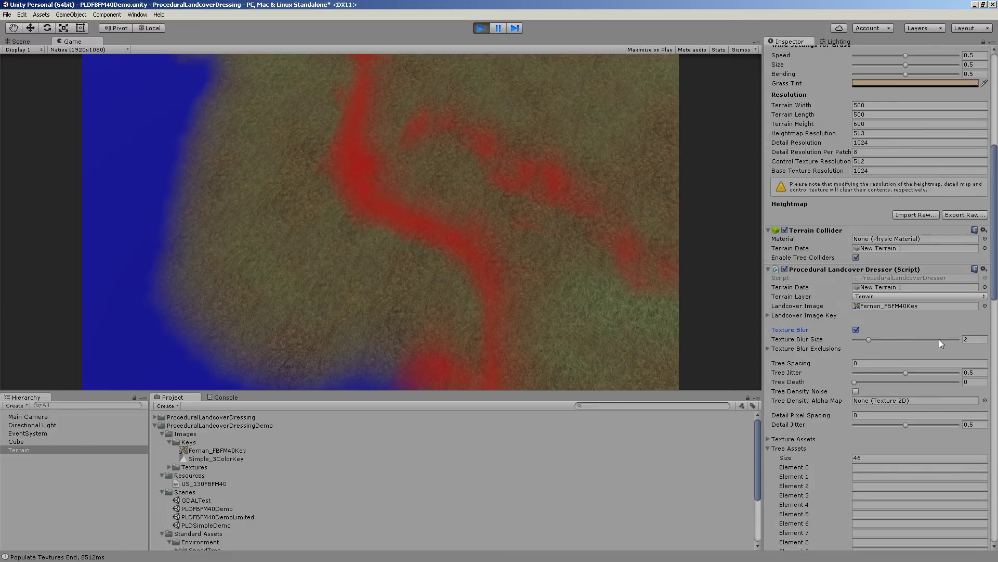
click(416, 257)
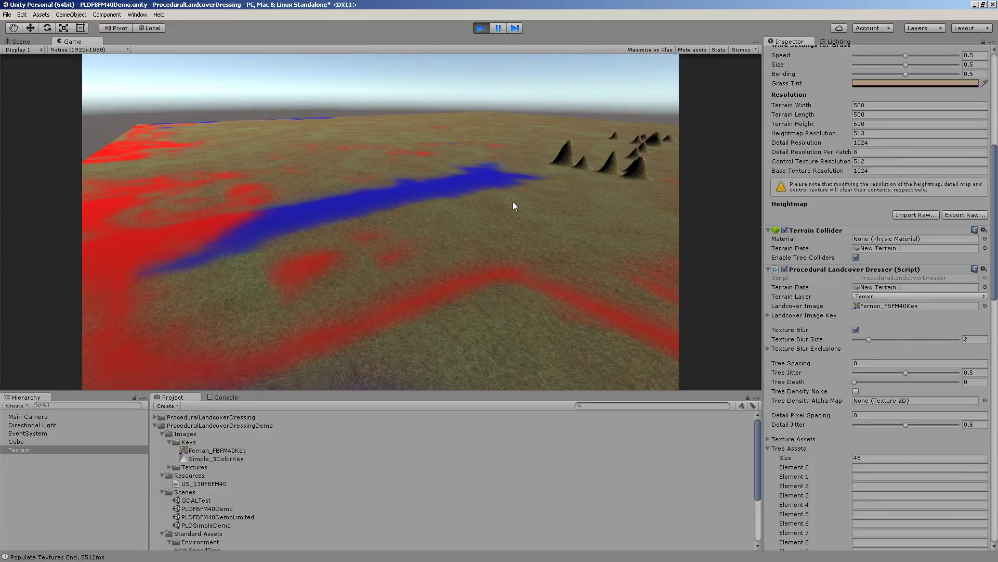
click(481, 28)
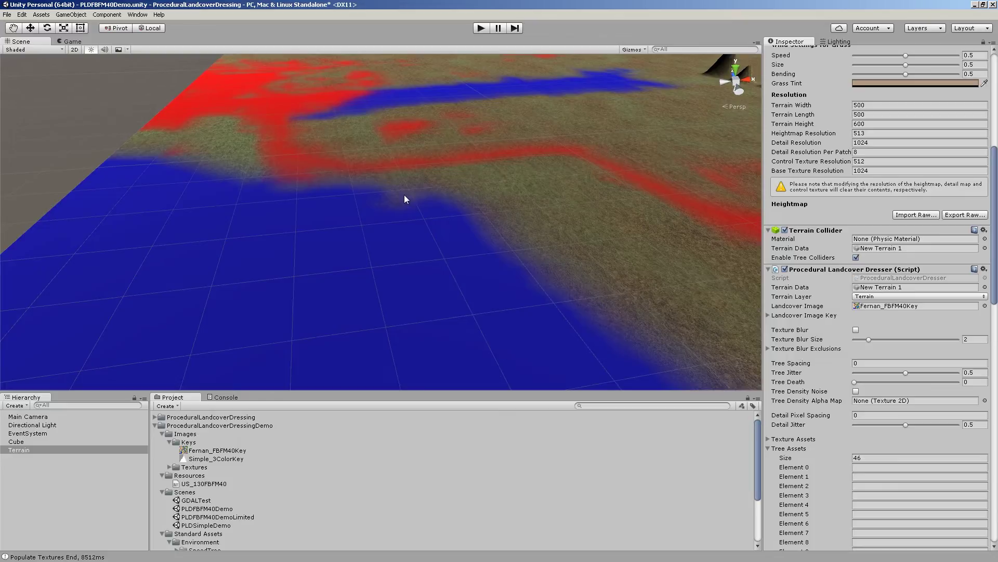
Step: Inspect the blurred shoreline, lake and red areas of the terrain from several angles in the Scene view
alt+drag(404, 194, 404, 167)
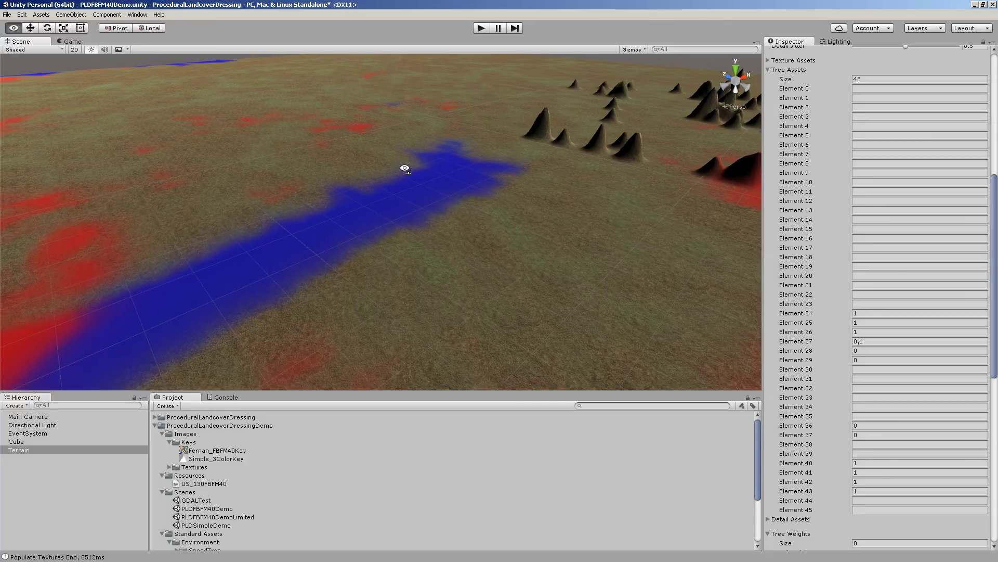
alt+drag(405, 167, 174, 208)
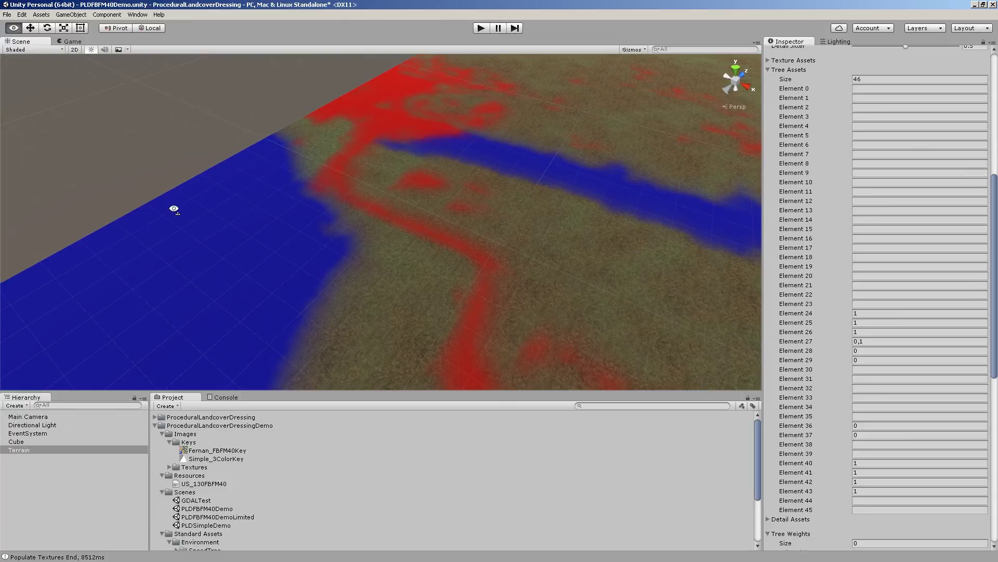
alt+drag(173, 209, 718, 264)
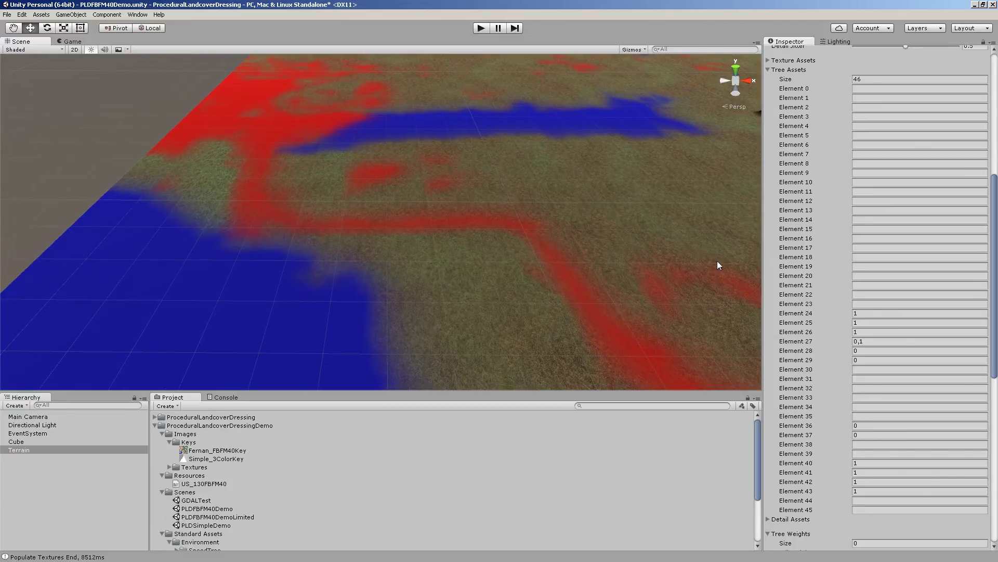
right_drag(718, 264, 393, 191)
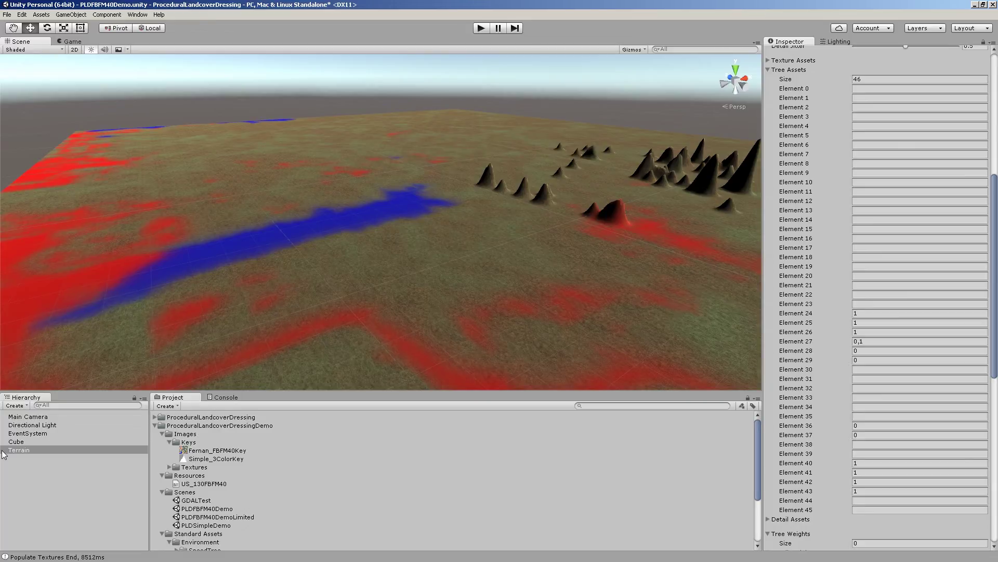
Step: Collapse the dresser's Tree Assets list and review its tree settings and the Terrain Asset Initializer's entries
scroll(809, 275, up, 8)
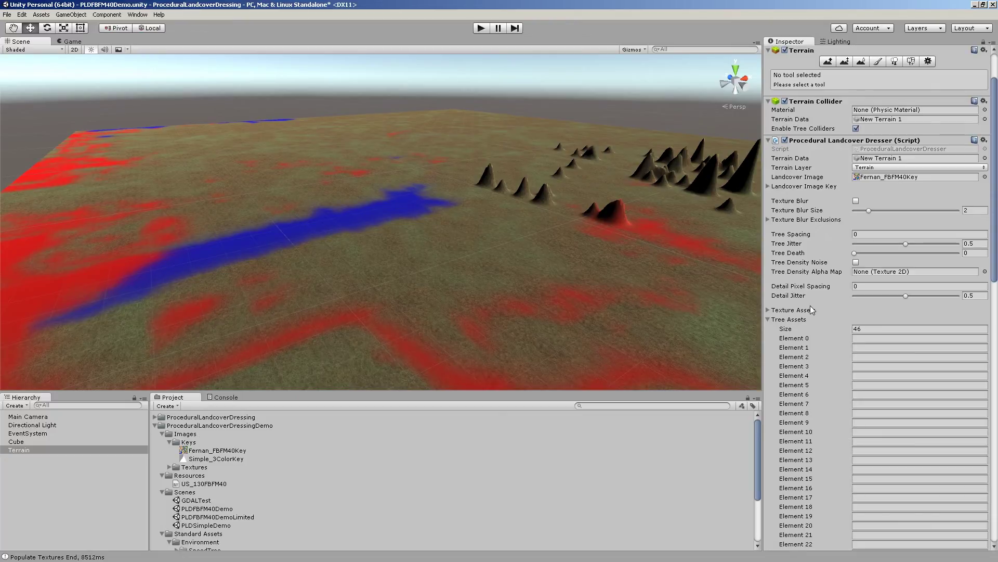
click(768, 320)
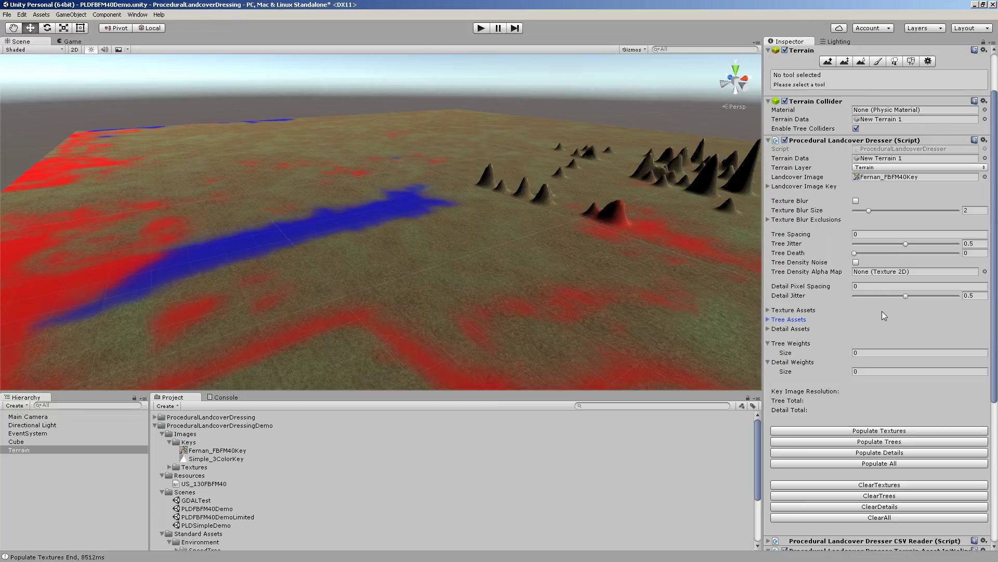
scroll(882, 317, down, 7)
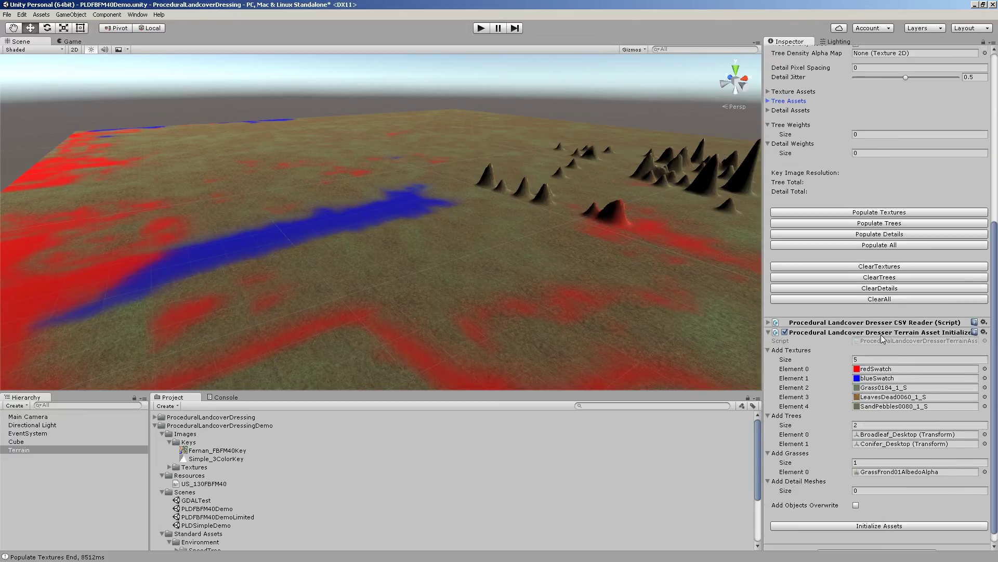
scroll(853, 450, up, 6)
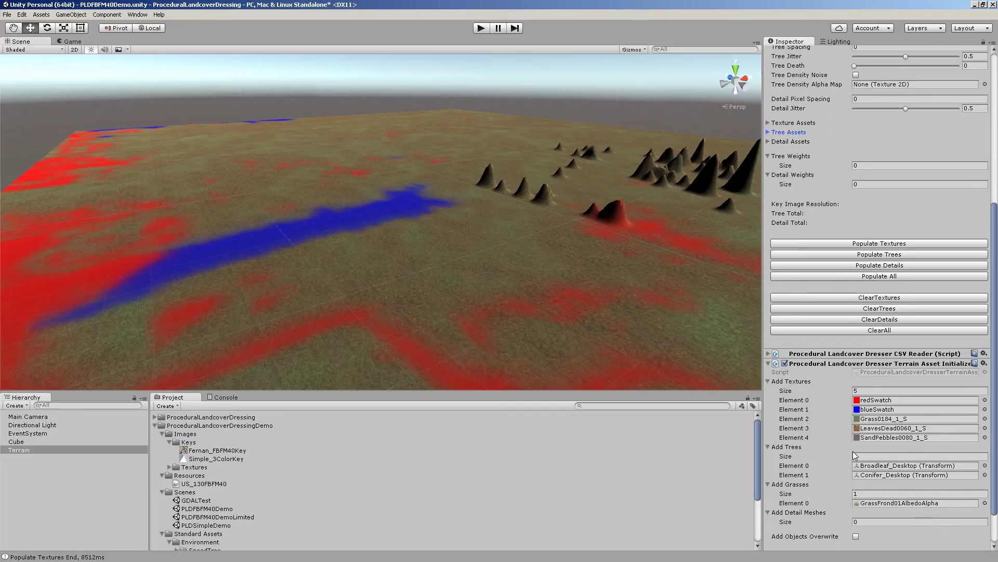
scroll(853, 454, up, 1)
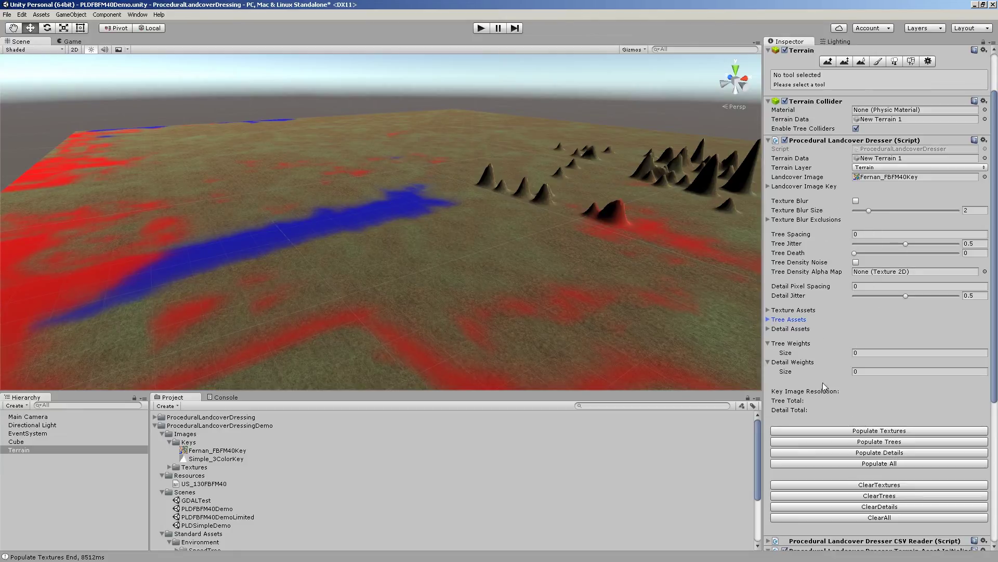
scroll(855, 359, down, 6)
scroll(855, 359, up, 6)
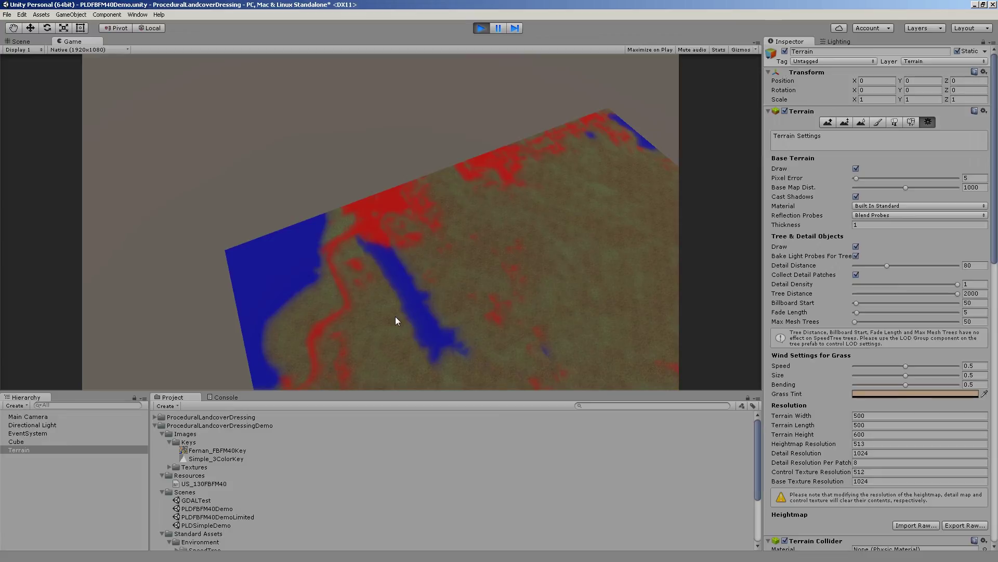
Step: Set the Procedural Landcover Dresser's Tree Spacing to 100 in play mode
scroll(867, 418, down, 2)
scroll(869, 419, down, 5)
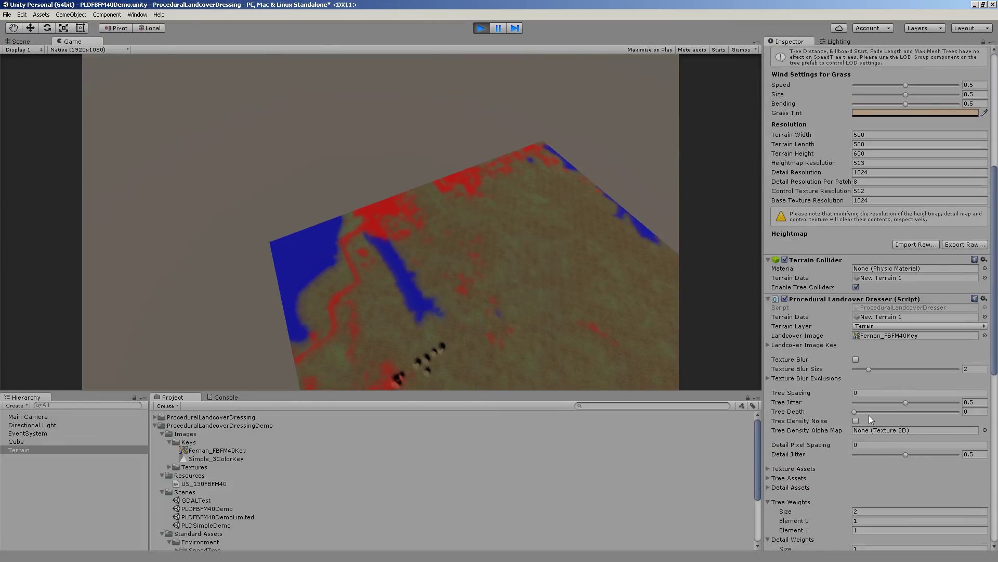
scroll(869, 419, down, 1)
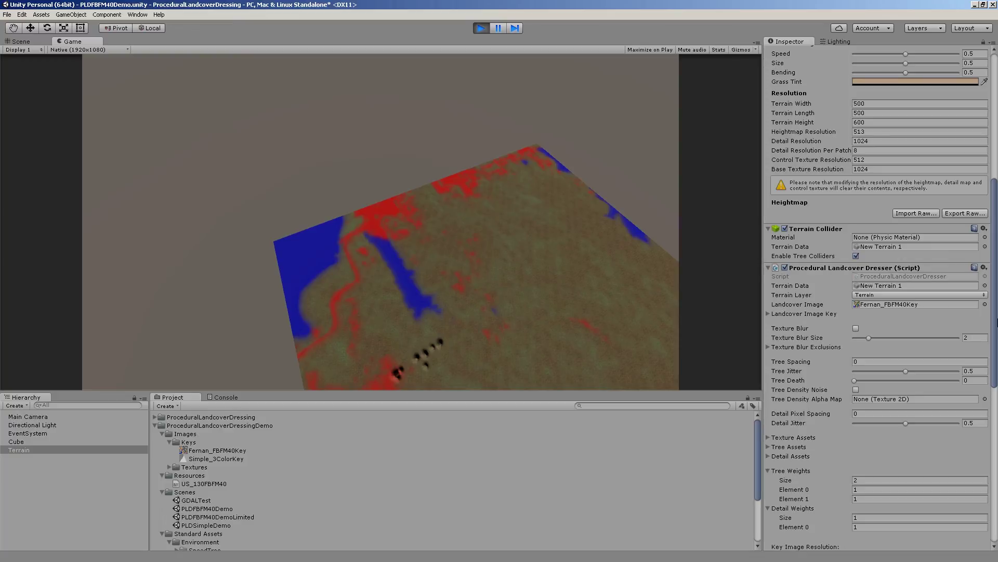
scroll(879, 296, down, 3)
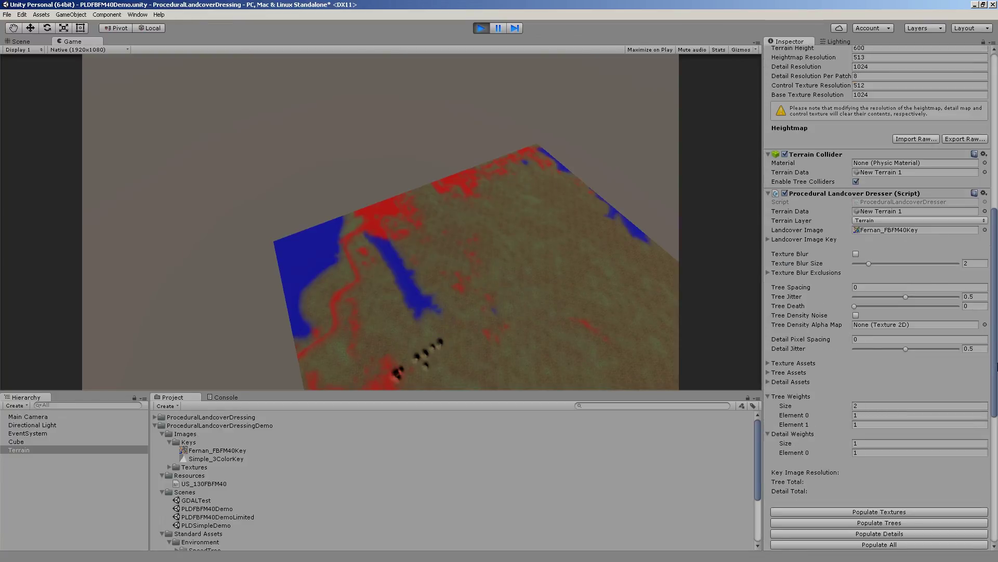
scroll(855, 249, down, 3)
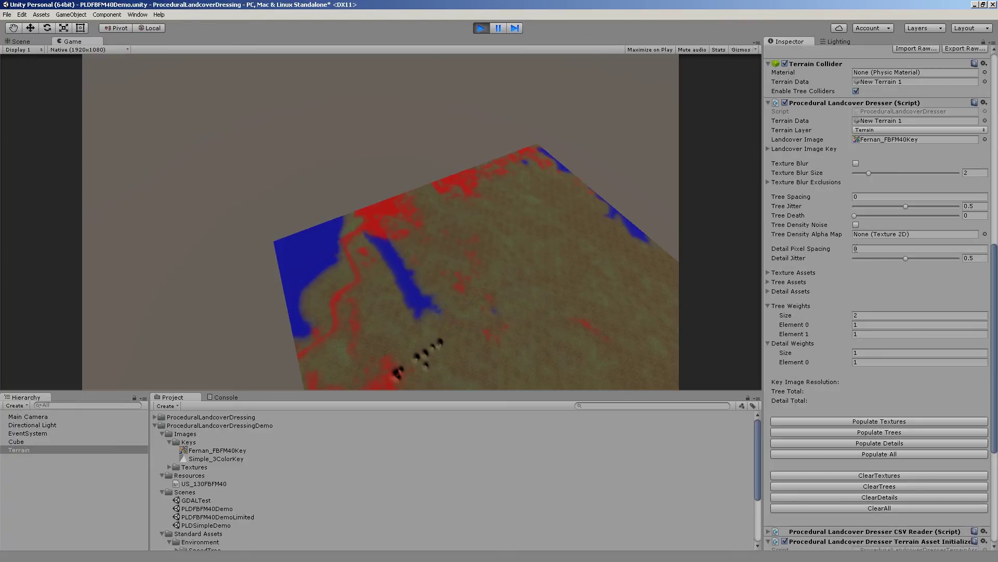
click(885, 198)
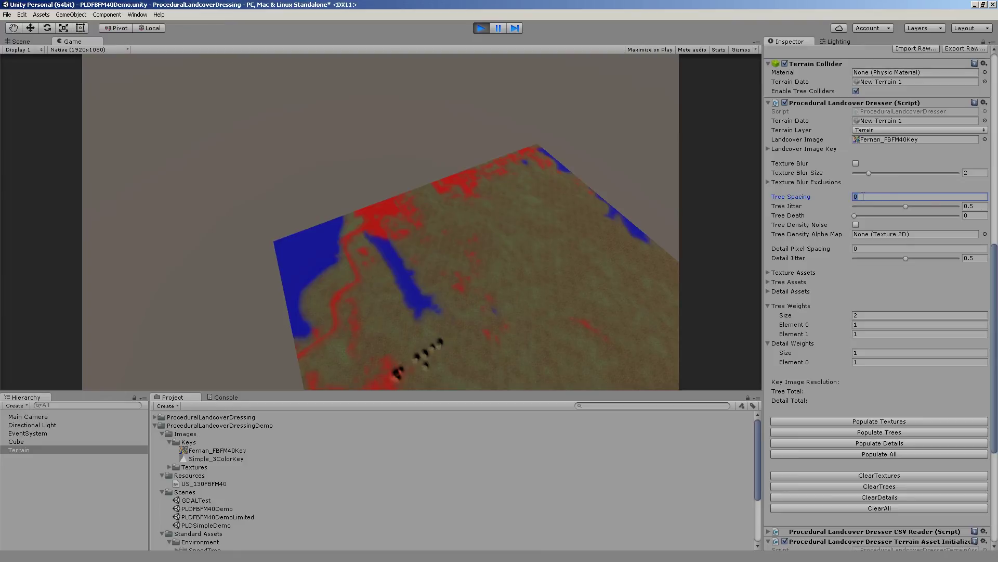
text(100)
Step: View the whole terrain from above in the running game and set the dresser's Tree Jitter to 1
click(273, 239)
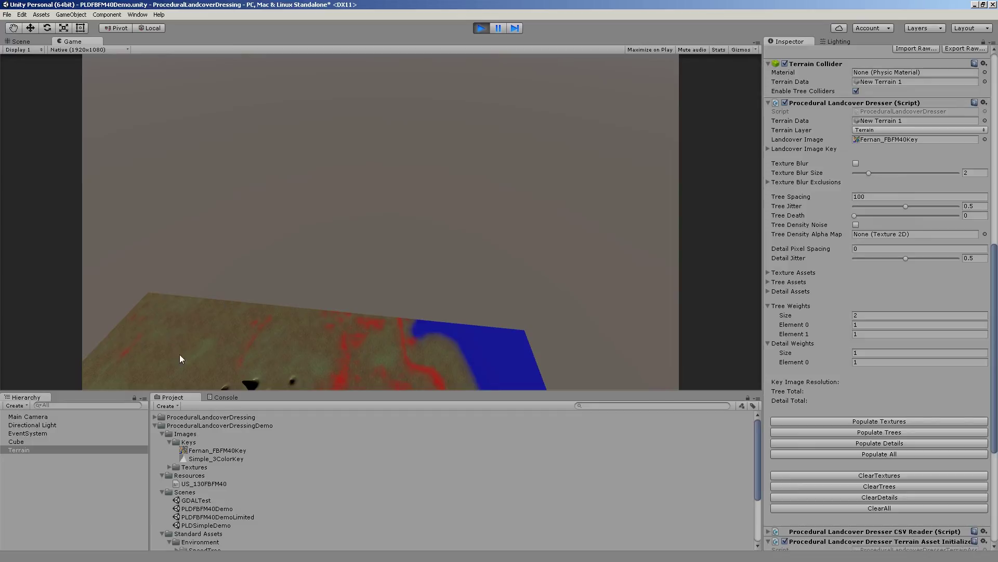
right_drag(453, 234, 245, 348)
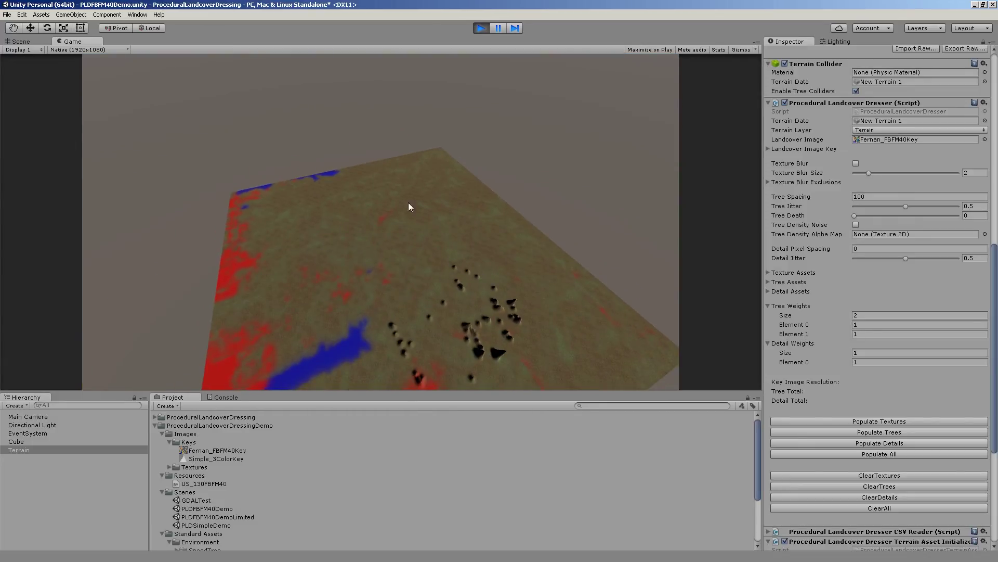
right_drag(494, 271, 315, 354)
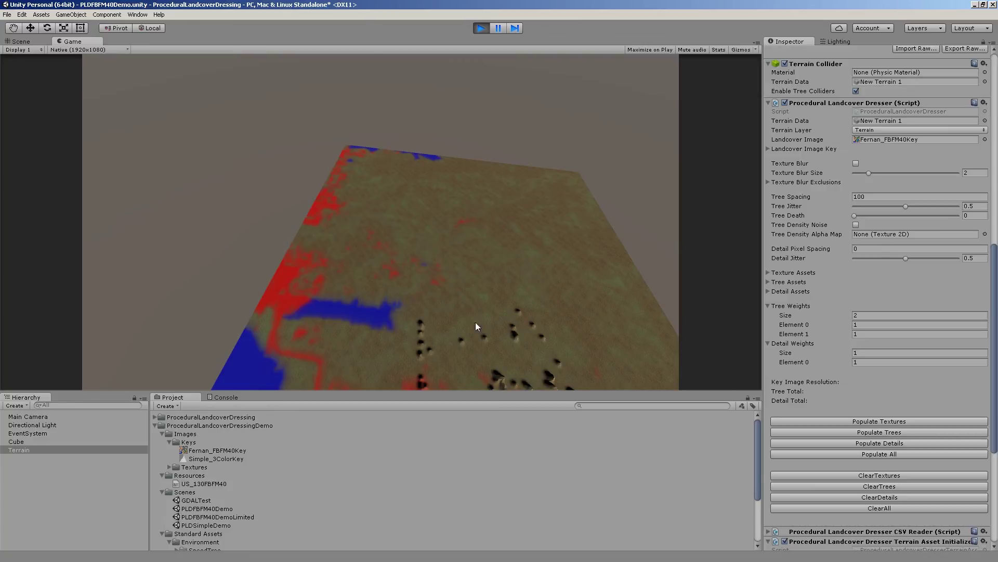
click(973, 207)
text(1)
key(Return)
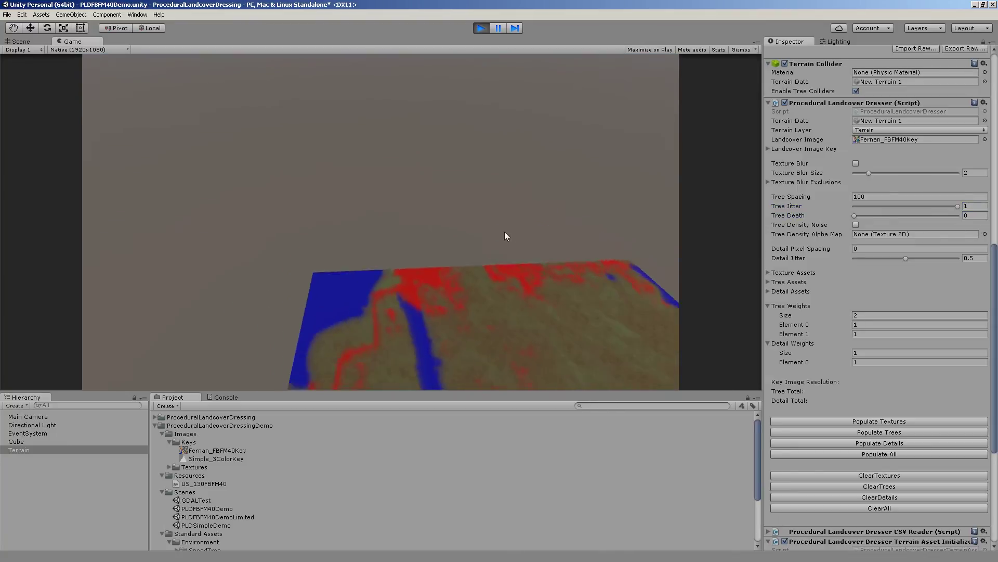
Step: Bring the coastline into view in the running game and populate the terrain's trees
drag(327, 229, 366, 279)
drag(455, 251, 250, 234)
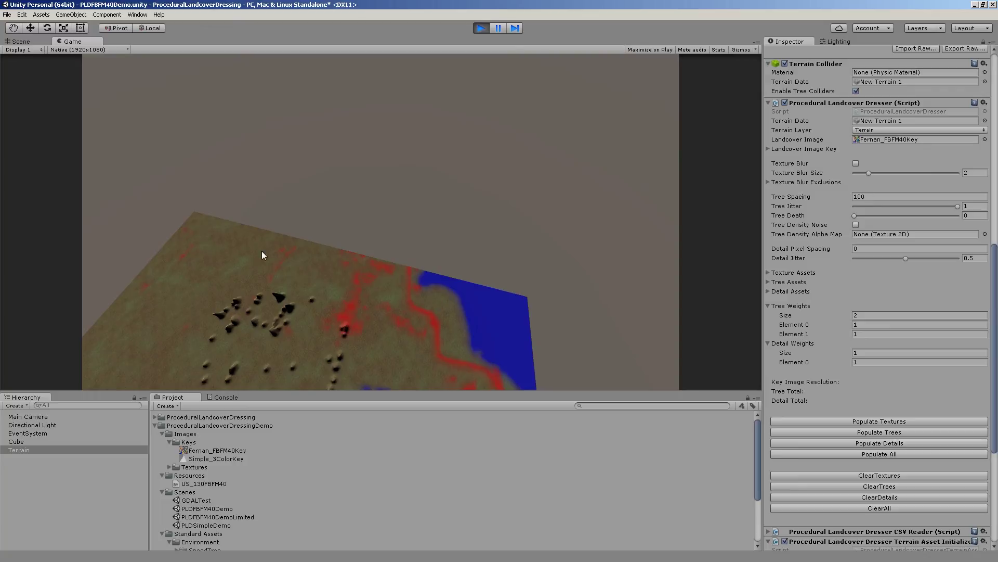
drag(275, 299, 431, 263)
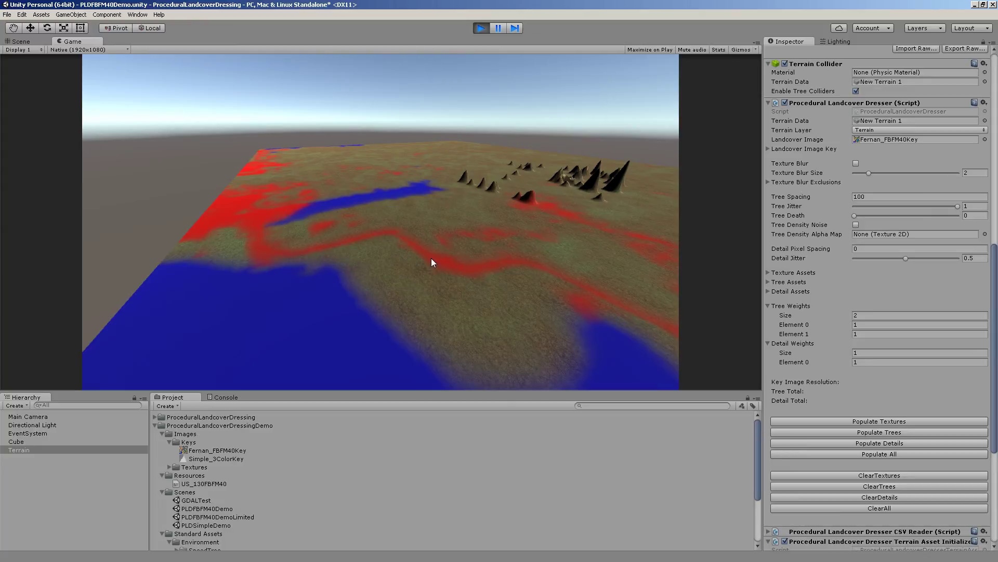
click(875, 433)
Step: Clear the terrain selection and check the tree generation log entry in the Console
click(56, 491)
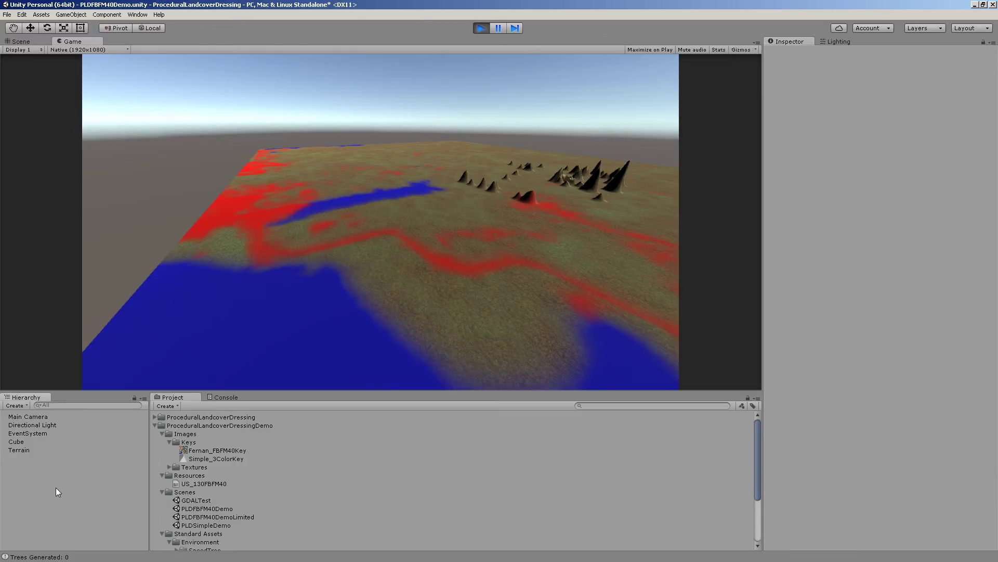
click(225, 398)
click(217, 421)
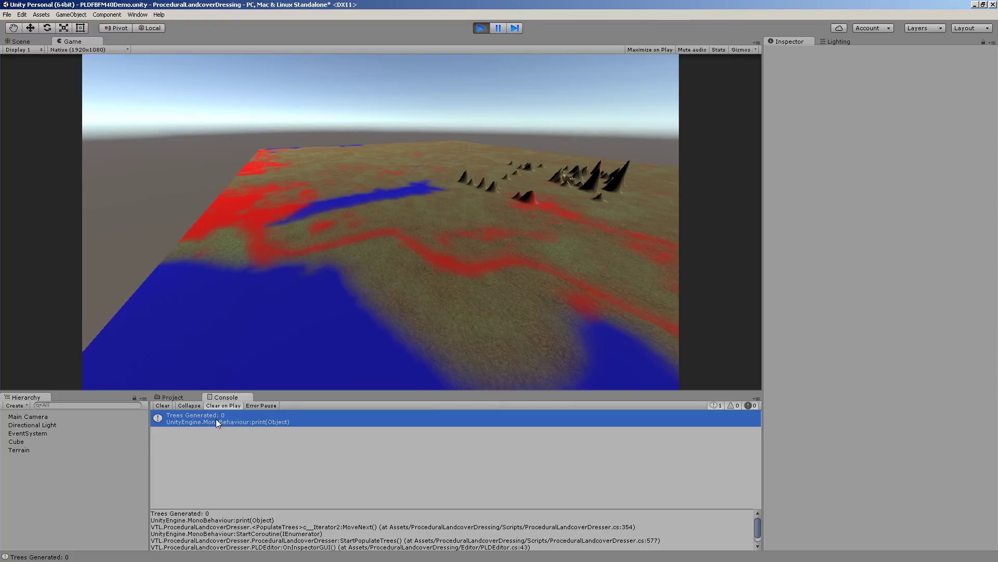
Step: Return to the project files and open the Directional Light's settings
click(183, 398)
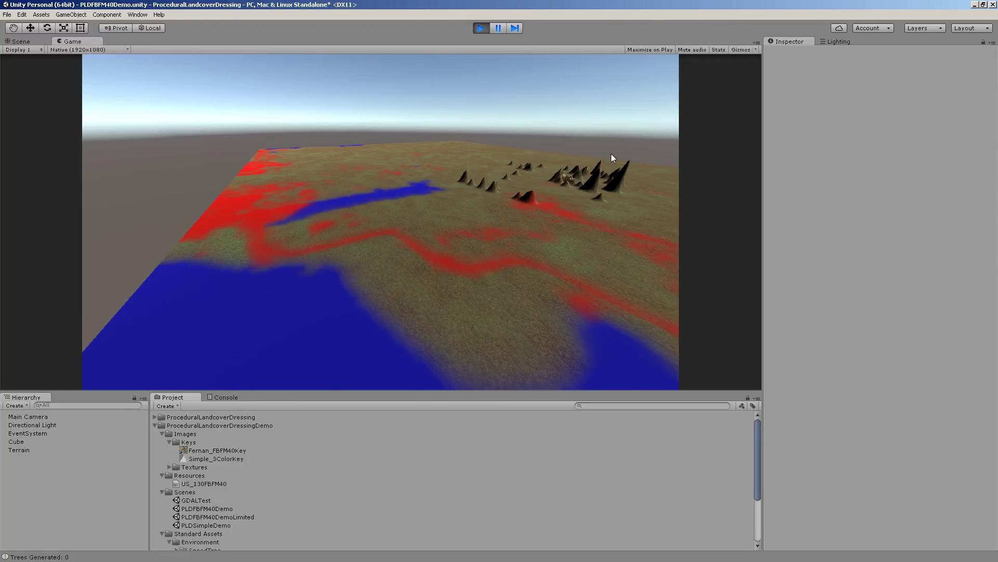
click(21, 439)
click(35, 426)
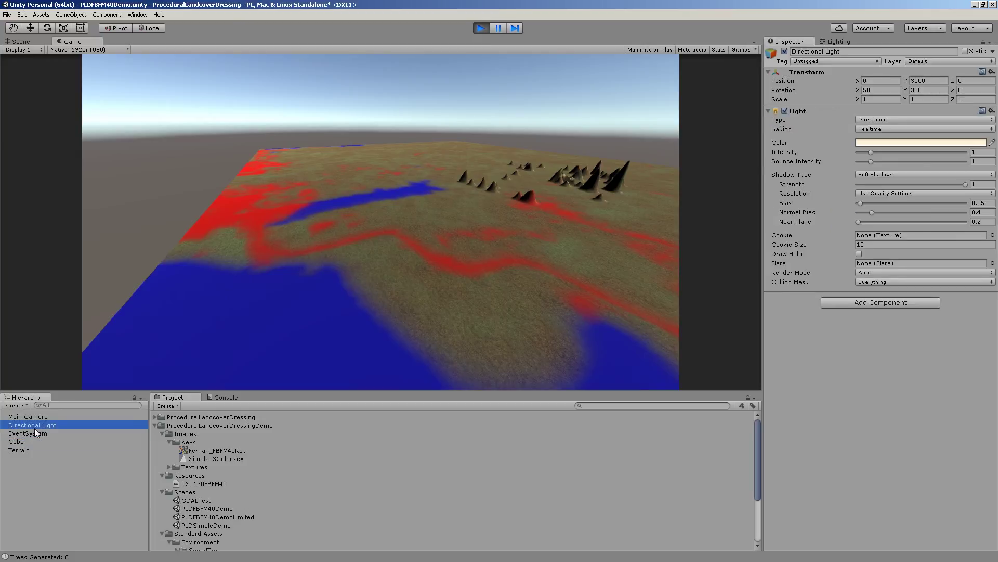
Step: Select the Terrain and expand the Tree Assets list of its Procedural Landcover Dresser
click(35, 438)
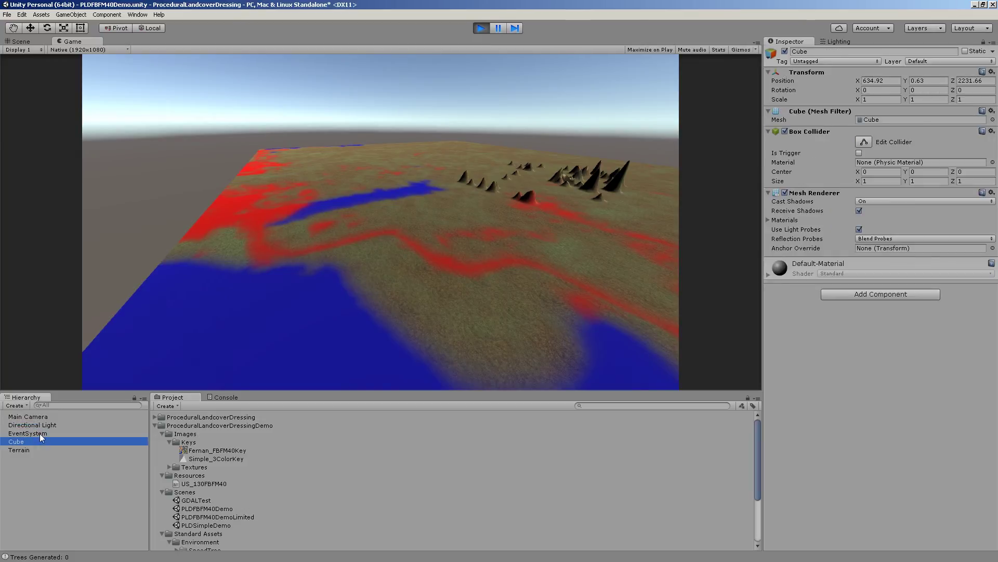
click(40, 432)
click(31, 451)
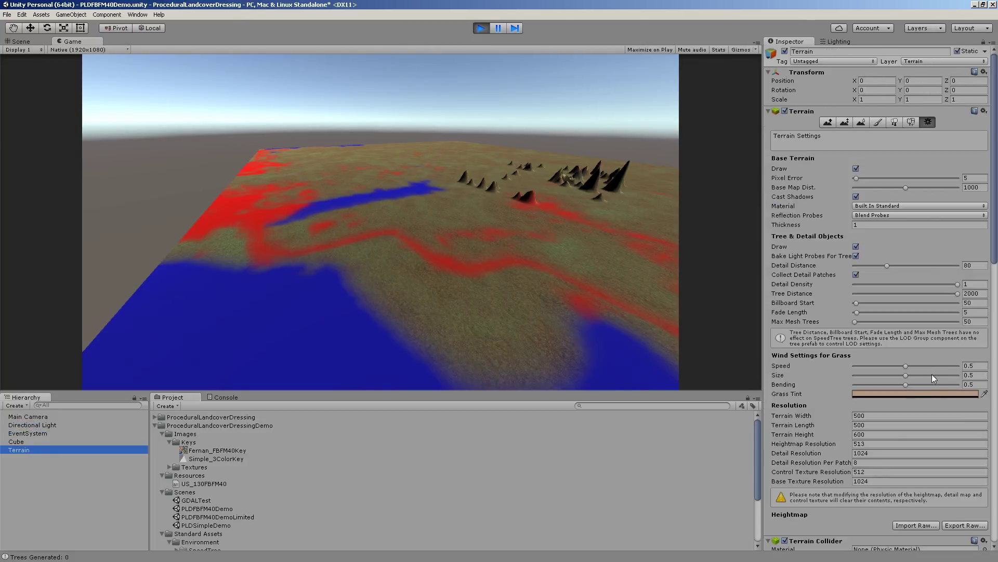
scroll(931, 373, down, 5)
scroll(916, 365, down, 3)
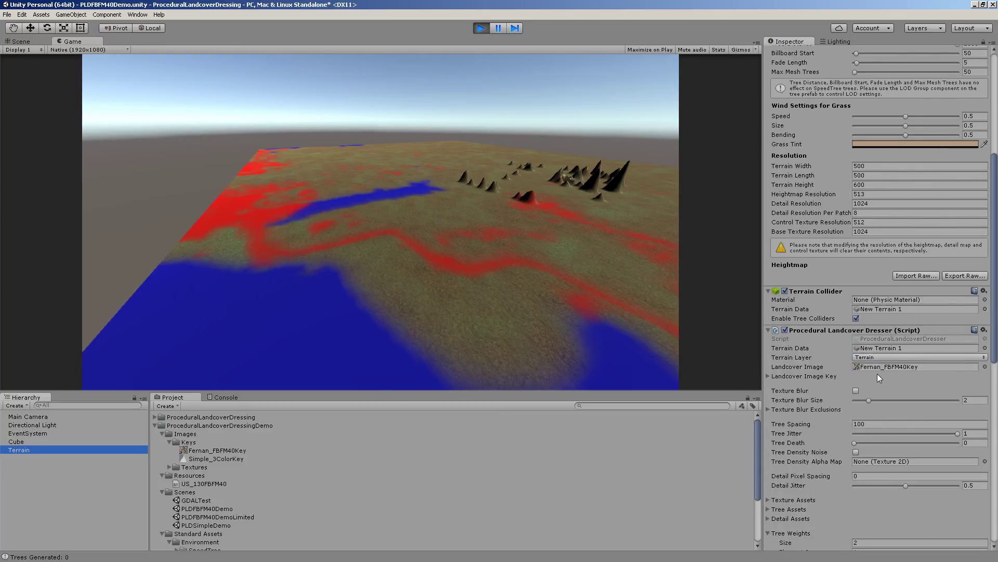
scroll(859, 433, down, 3)
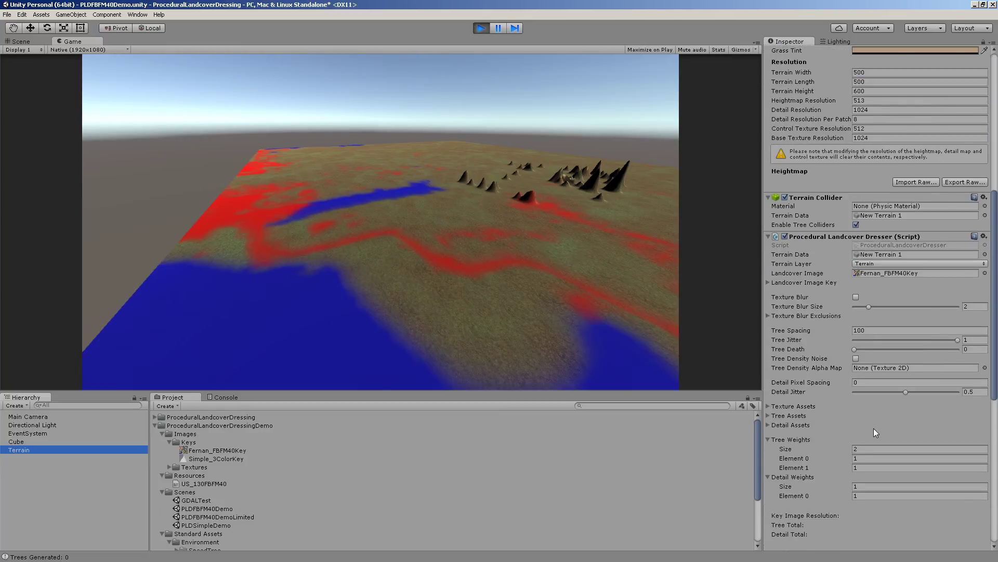
scroll(830, 391, down, 2)
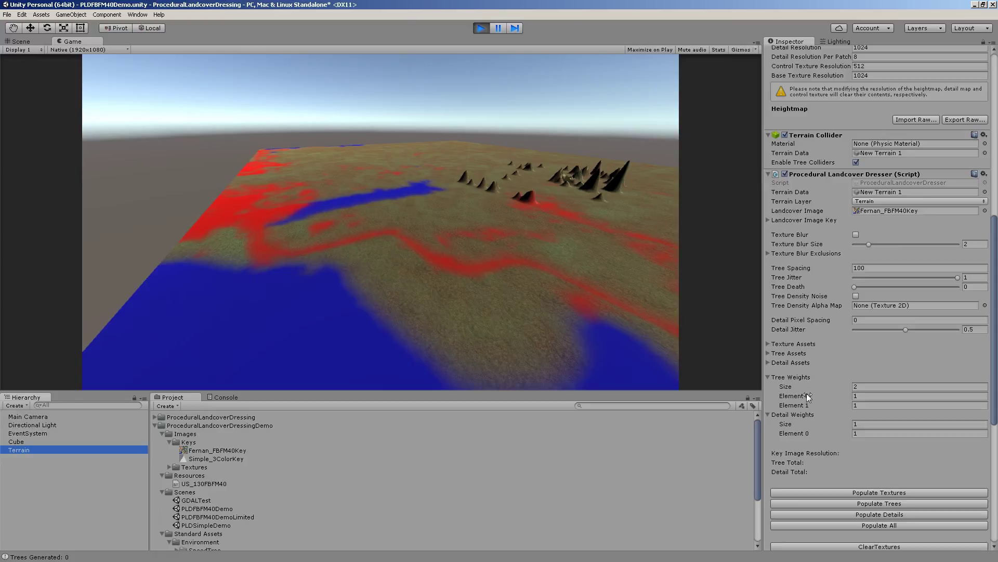
click(768, 353)
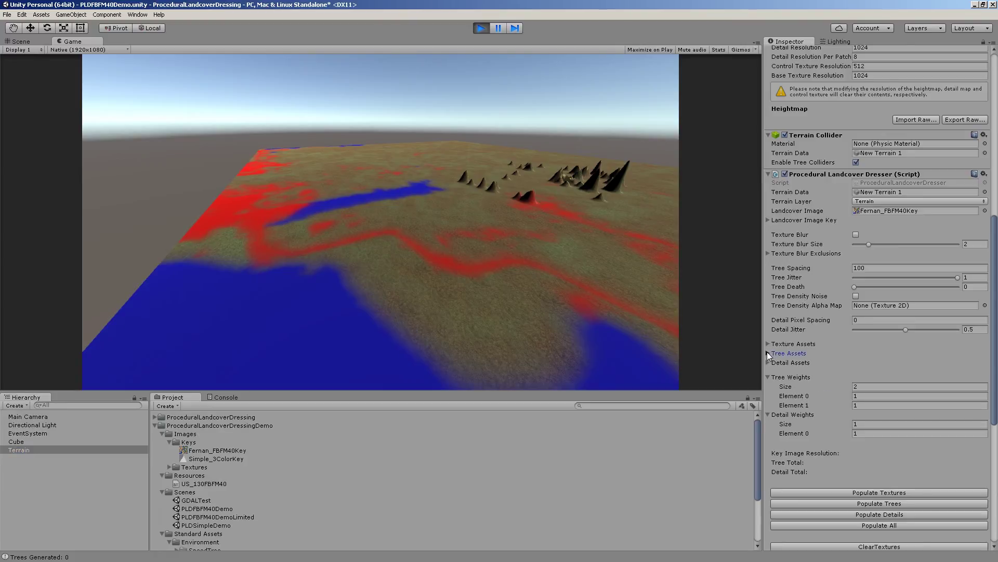
Step: Set elements 14, 17, 19 and 21 of the dresser's Tree Assets list to 1
scroll(884, 338, down, 4)
click(894, 378)
text(1)
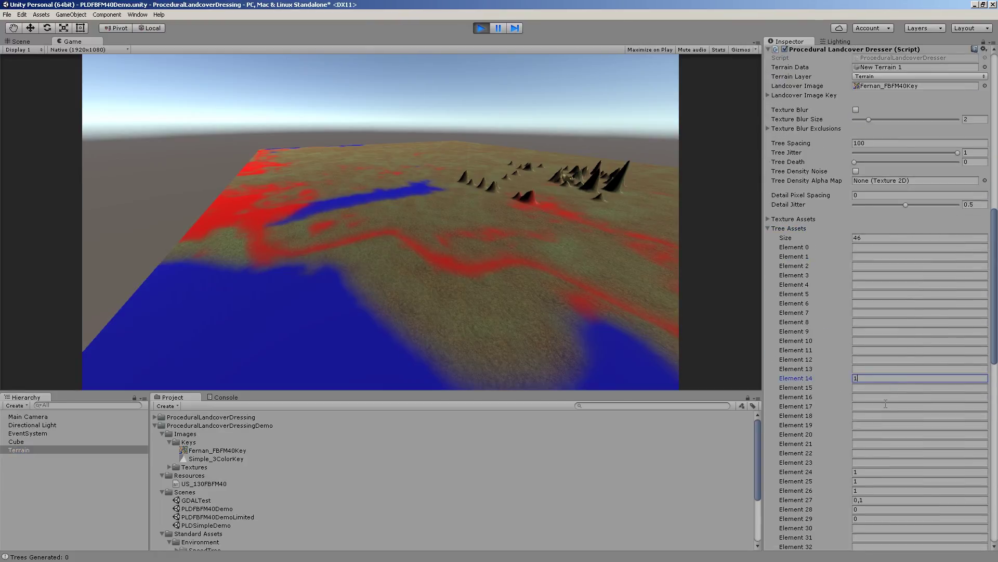
click(888, 406)
text(1)
click(885, 425)
text(1)
click(882, 443)
text(1)
Step: Set element 34 of the Tree Assets list to 1 and review the terrain's settings
scroll(882, 446, down, 5)
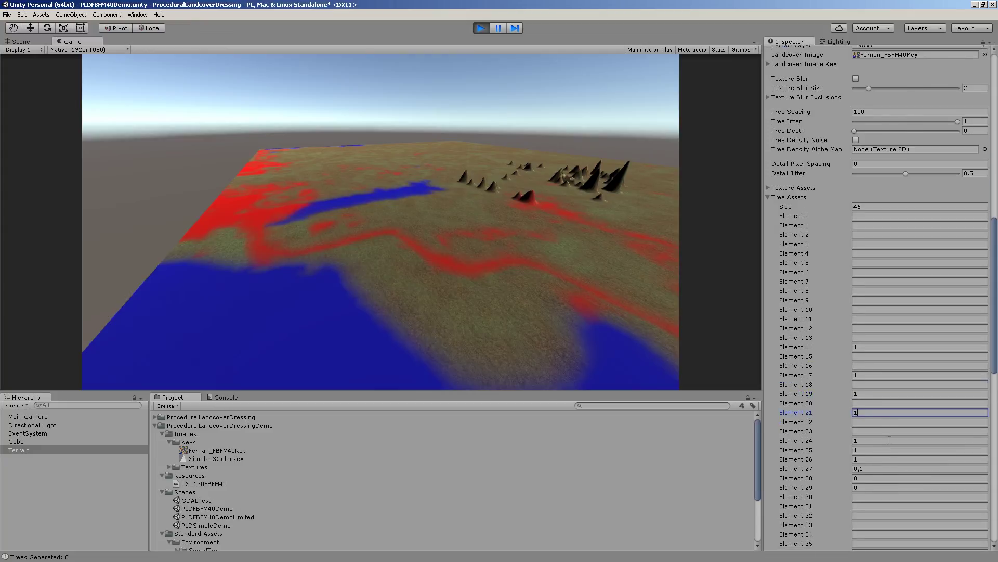
click(883, 409)
text(1)
scroll(892, 392, up, 16)
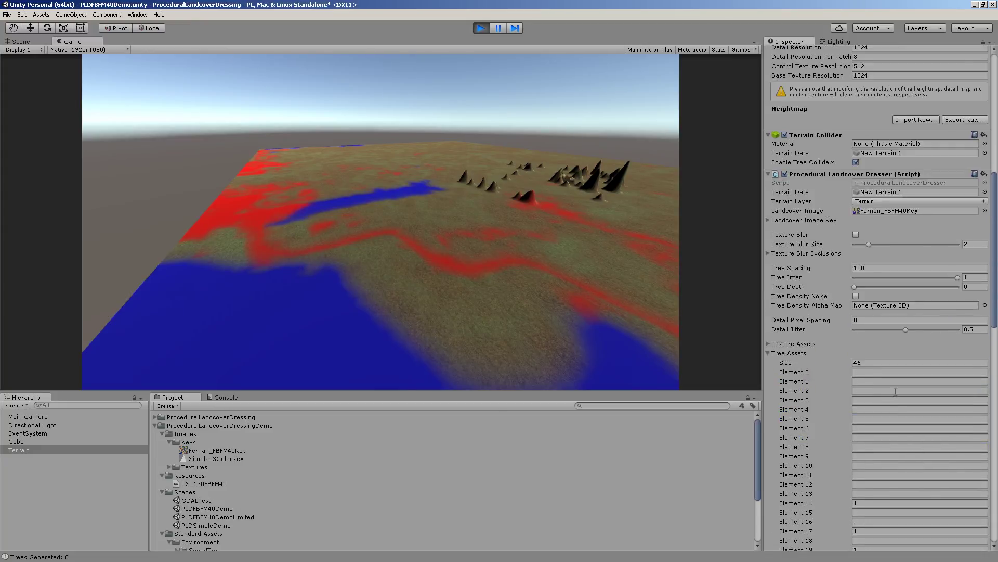
scroll(867, 315, up, 1)
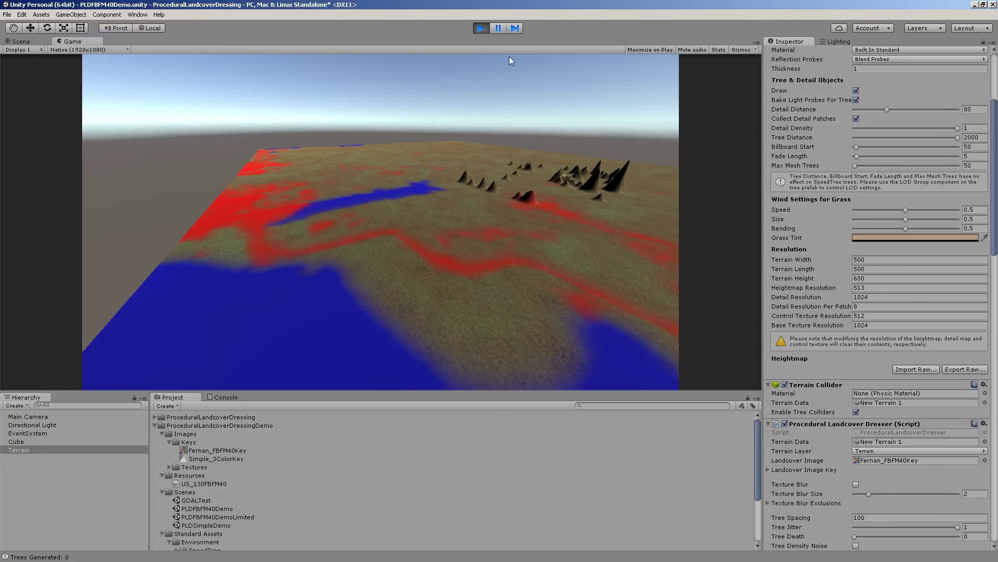
scroll(875, 305, up, 4)
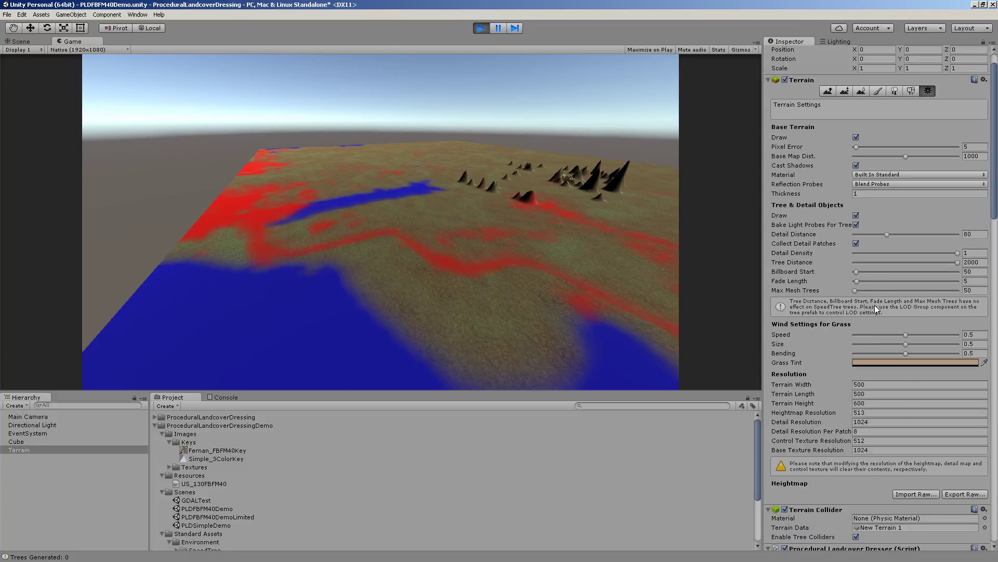
scroll(854, 304, down, 20)
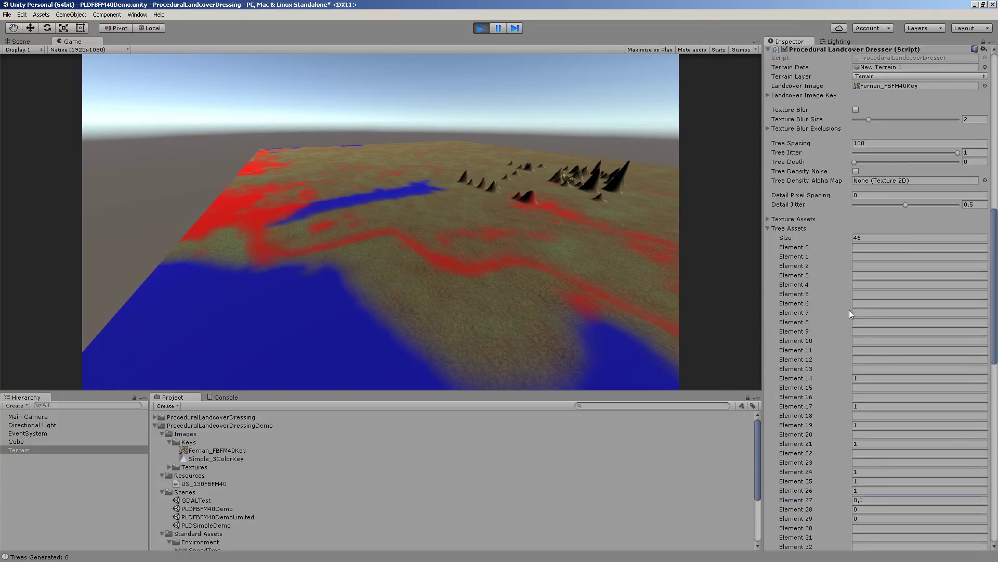
scroll(848, 310, down, 10)
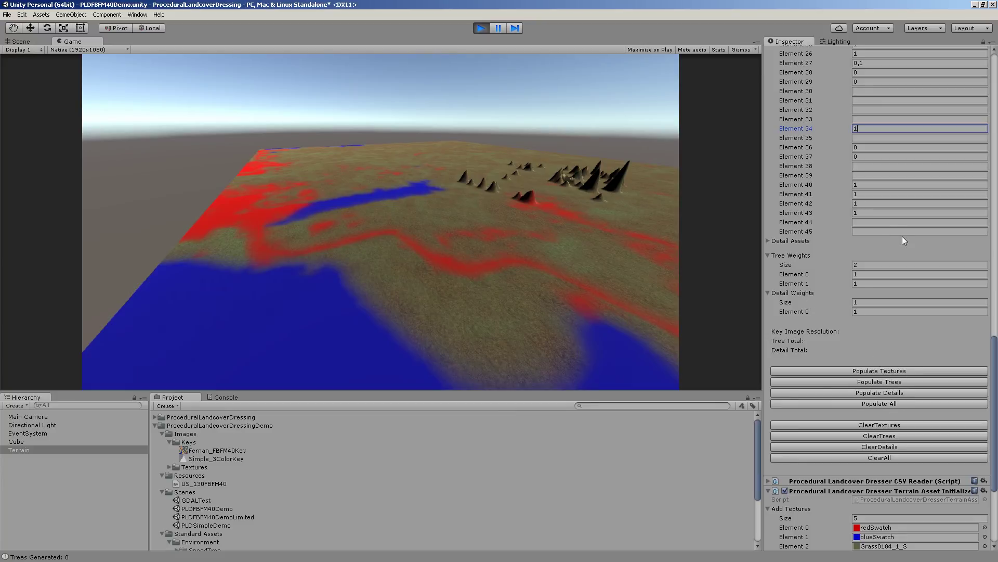
Step: Set the dresser's Tree Spacing to 10 and populate the terrain's trees
scroll(905, 239, up, 13)
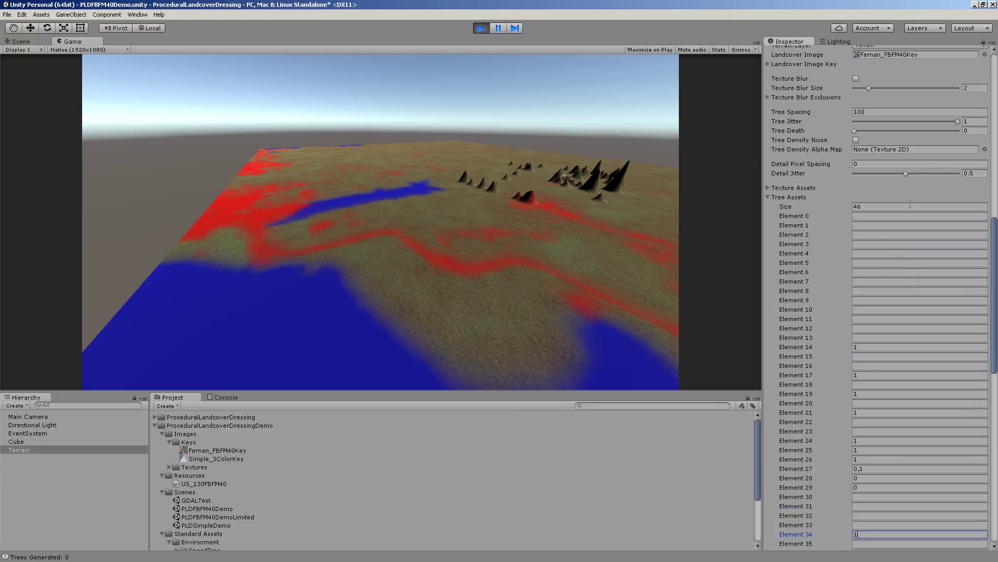
scroll(842, 146, up, 4)
scroll(900, 356, up, 2)
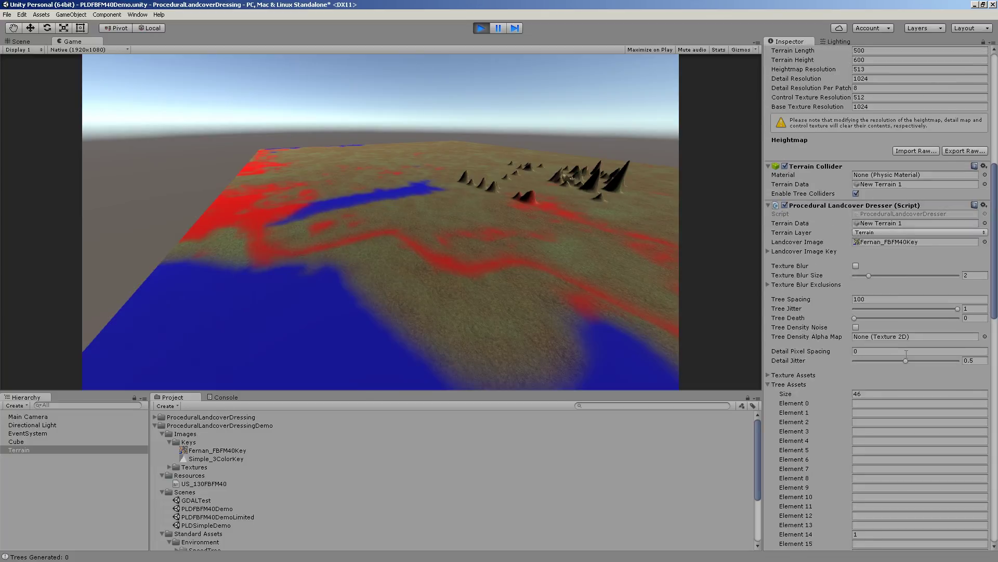
click(831, 301)
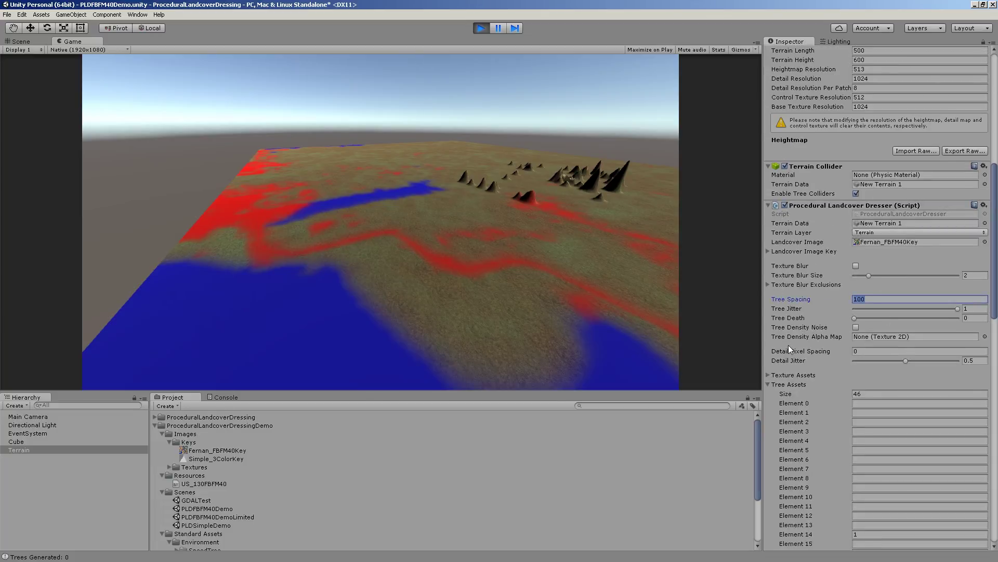
text(10)
scroll(918, 359, down, 8)
scroll(918, 359, down, 15)
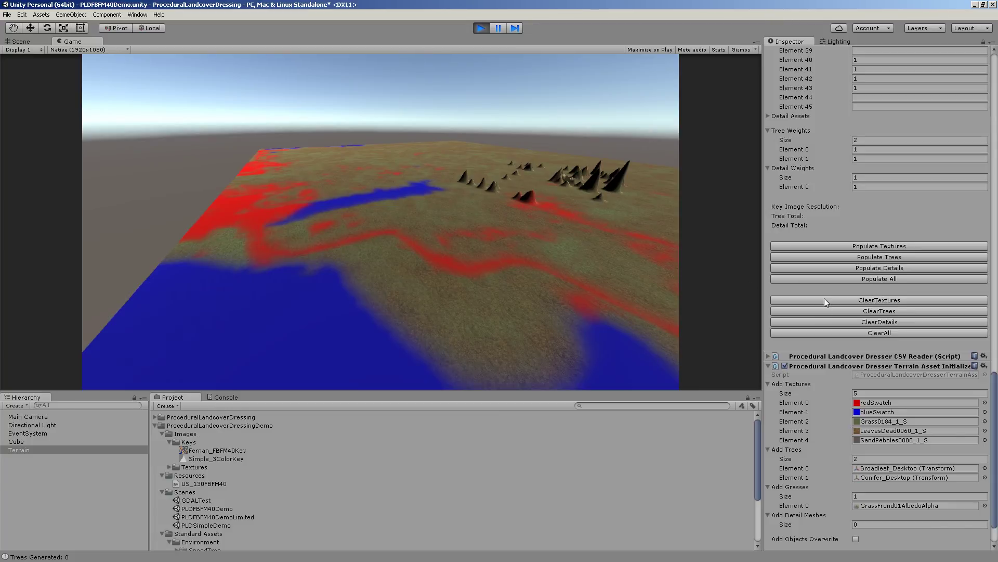
click(869, 258)
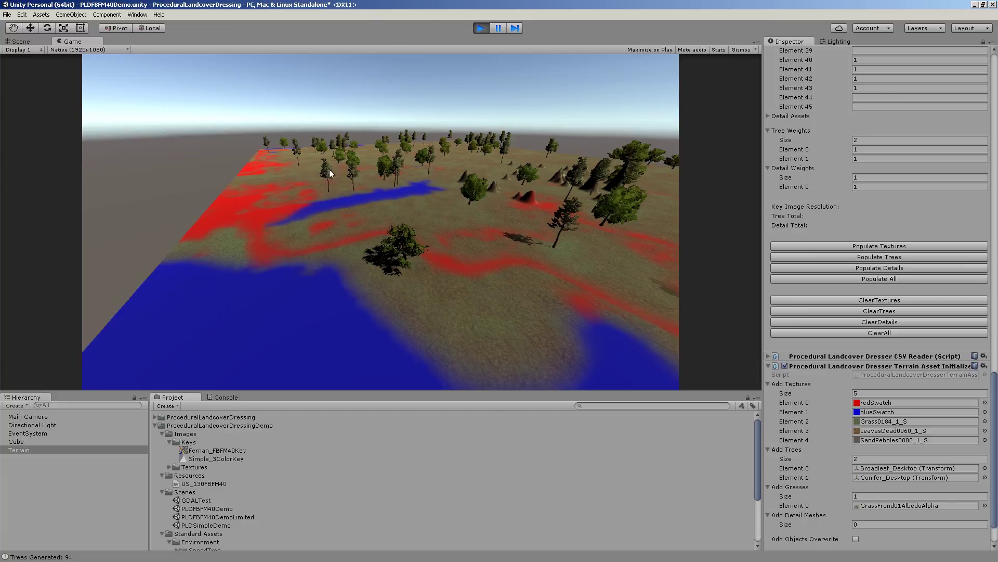
Step: Fly through the populated trees in the running game to examine their distribution from ground level and above
drag(329, 170, 389, 279)
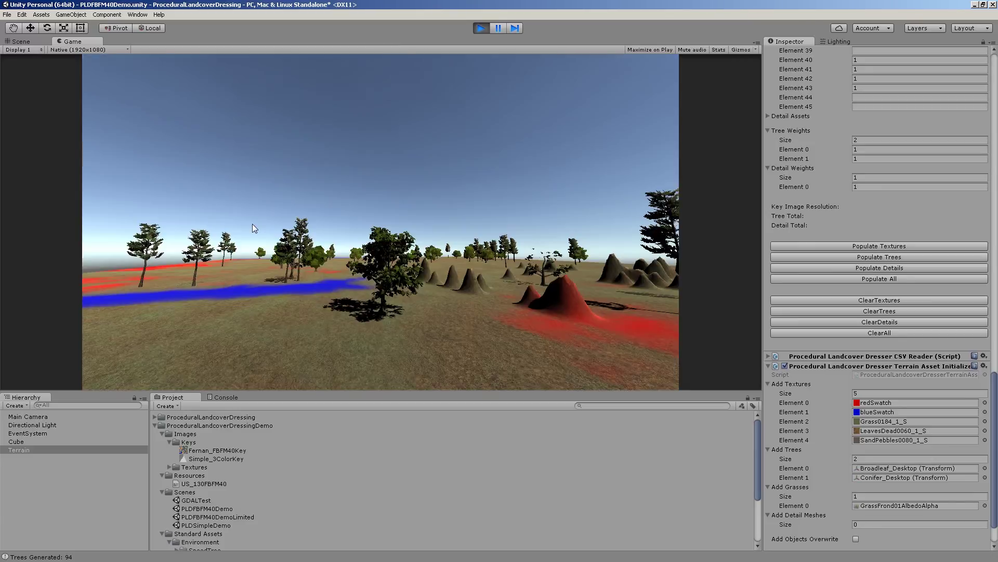
drag(251, 223, 230, 176)
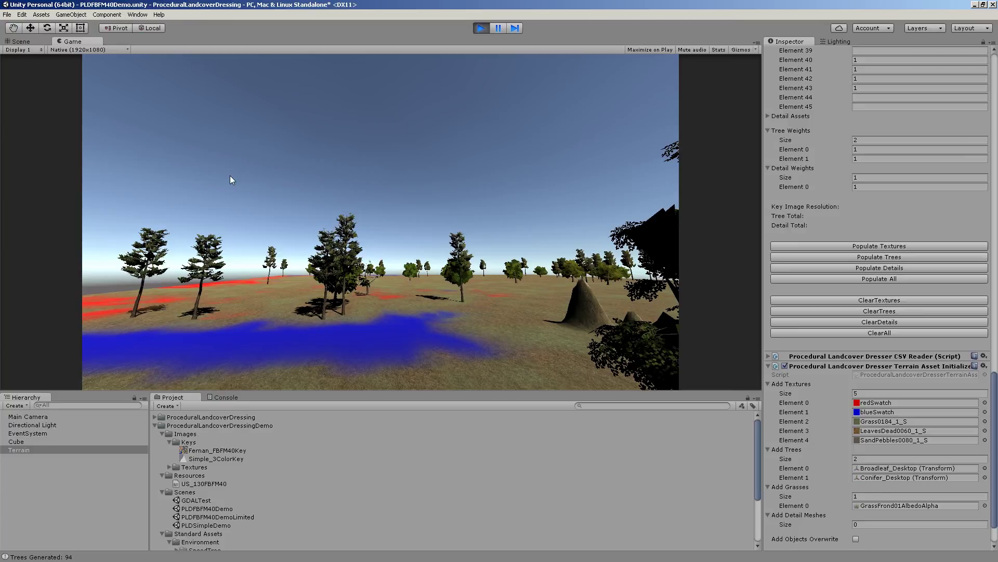
drag(230, 175, 427, 240)
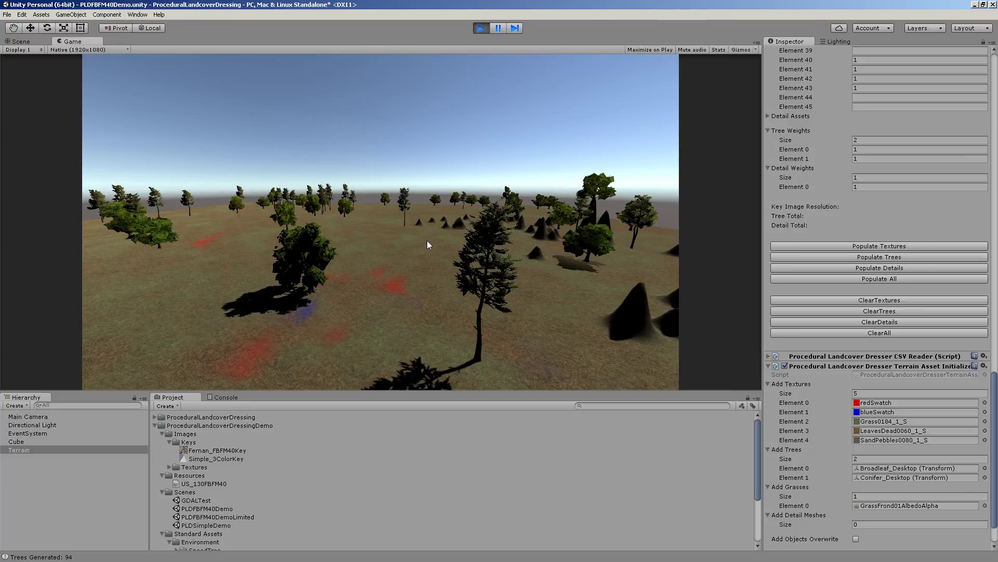
drag(427, 240, 390, 285)
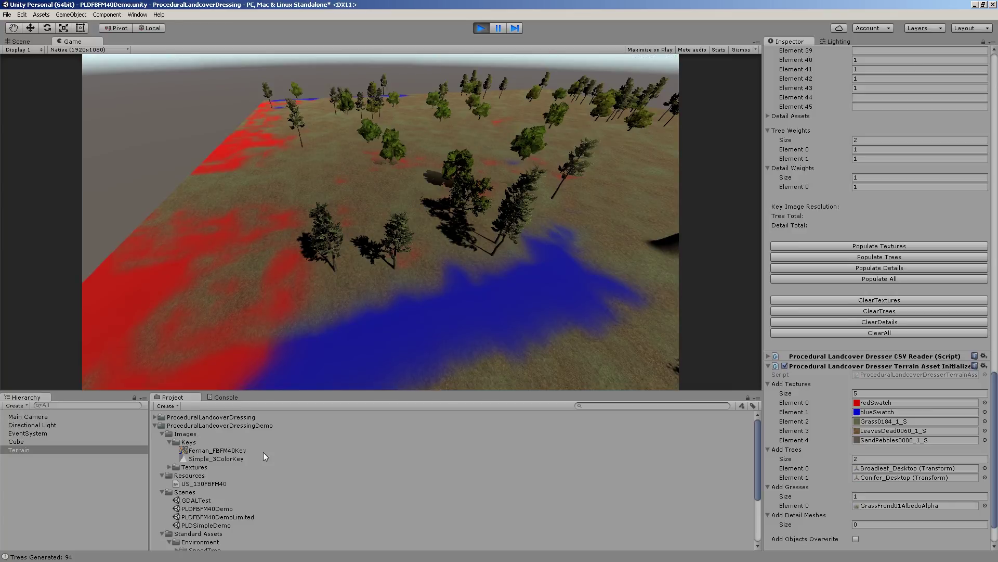
Step: Preview the Fernan_FBFM40Key landcover image and fly across the running game's terrain to examine the vegetation placement
click(263, 451)
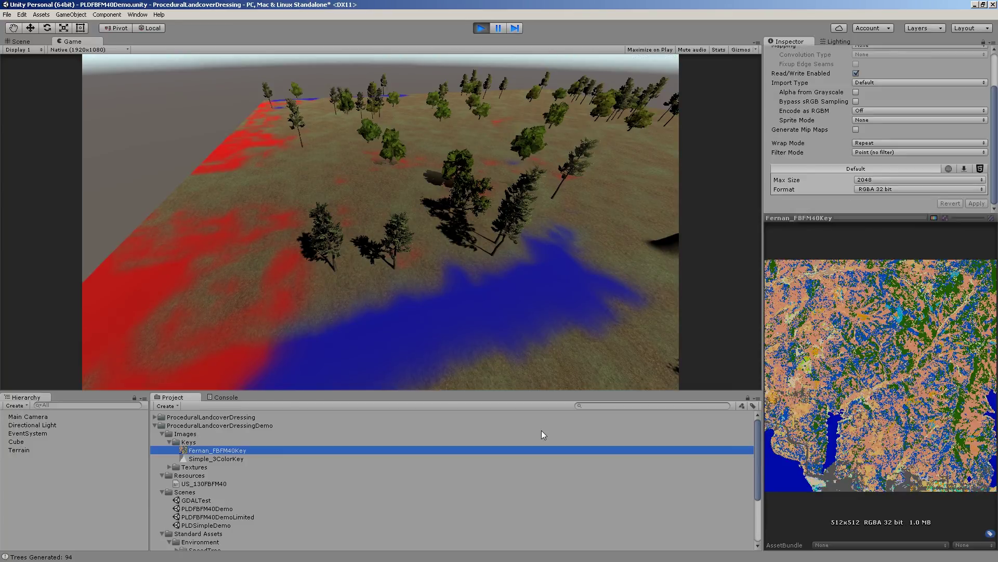
click(314, 198)
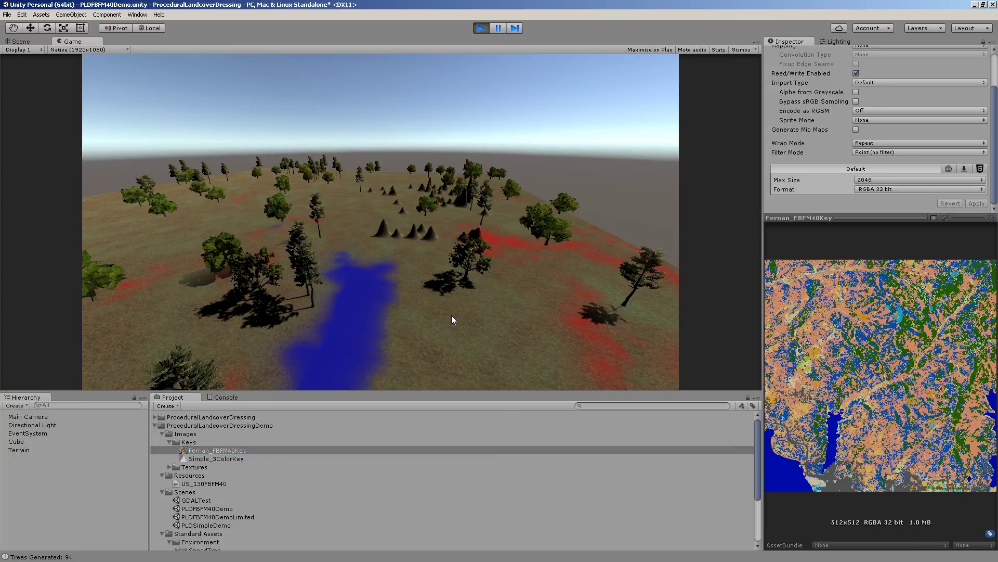
drag(451, 316, 351, 298)
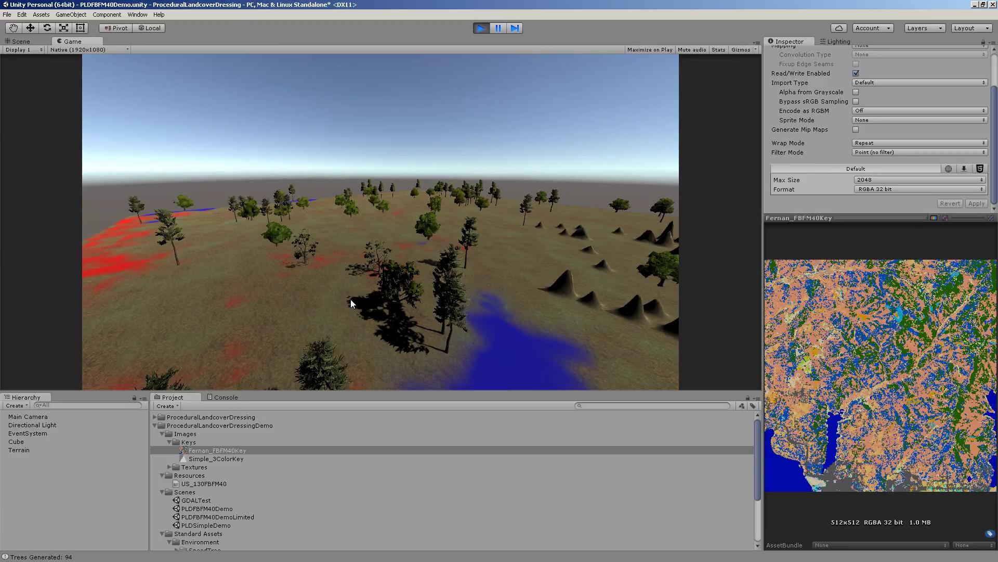
key(w)
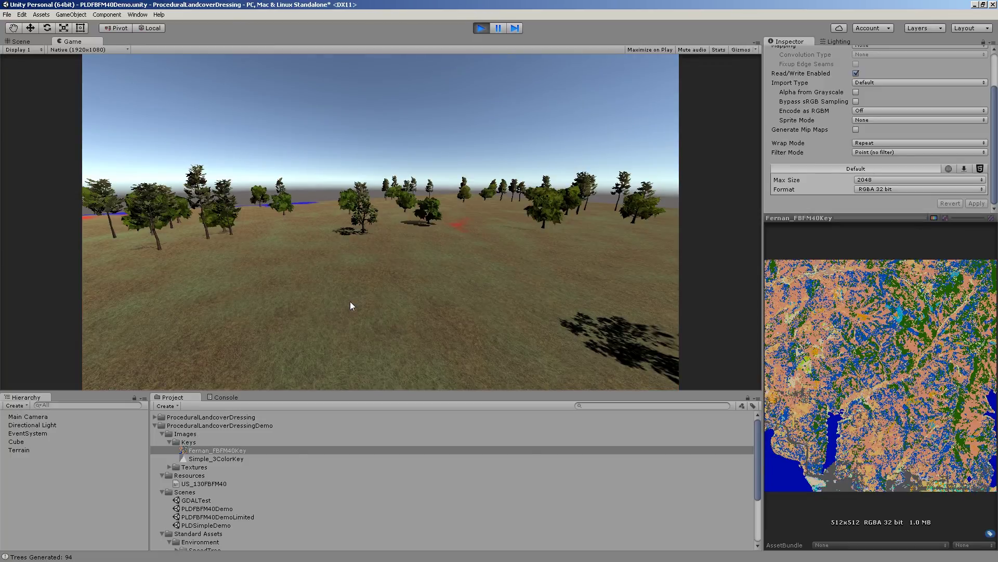
drag(351, 305, 415, 345)
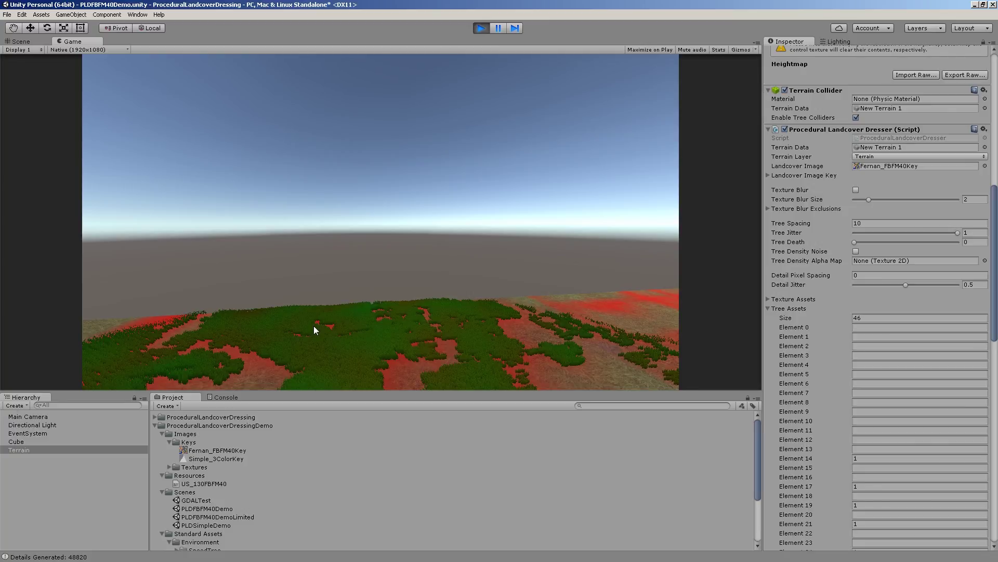
key(w)
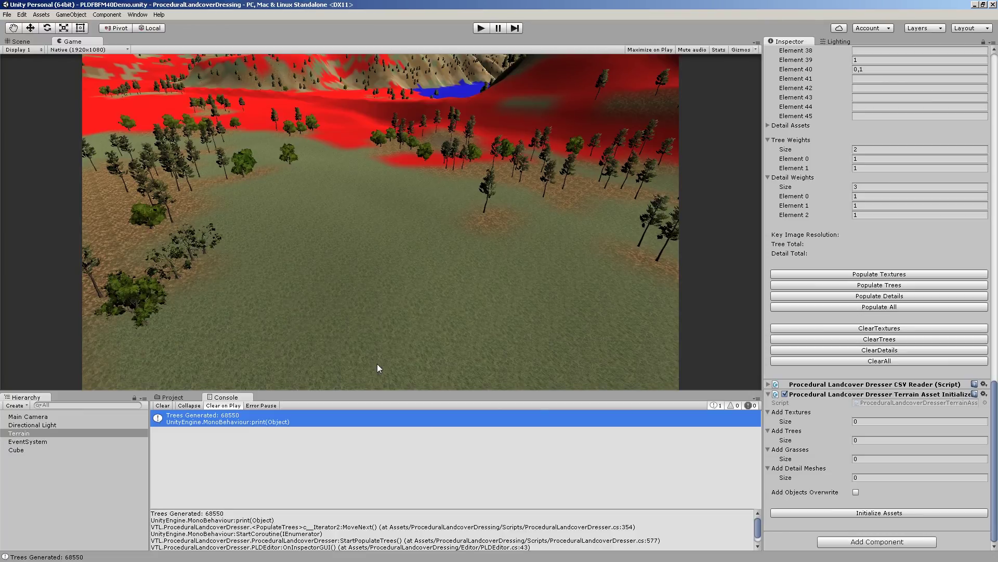
Step: Clear all trees from the terrain and bring the bare red shoreline area into view in the scene
click(894, 339)
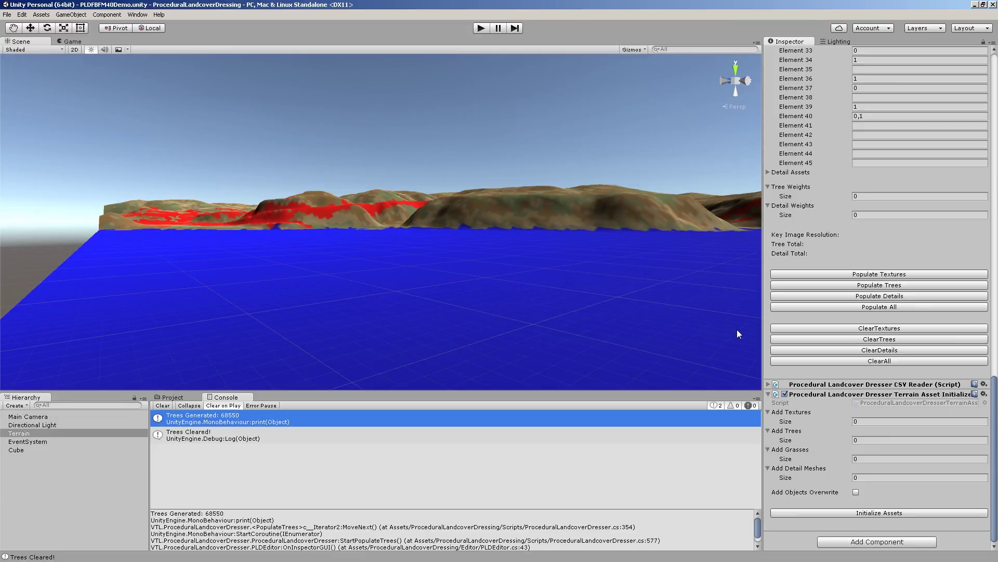
right_drag(737, 331, 383, 187)
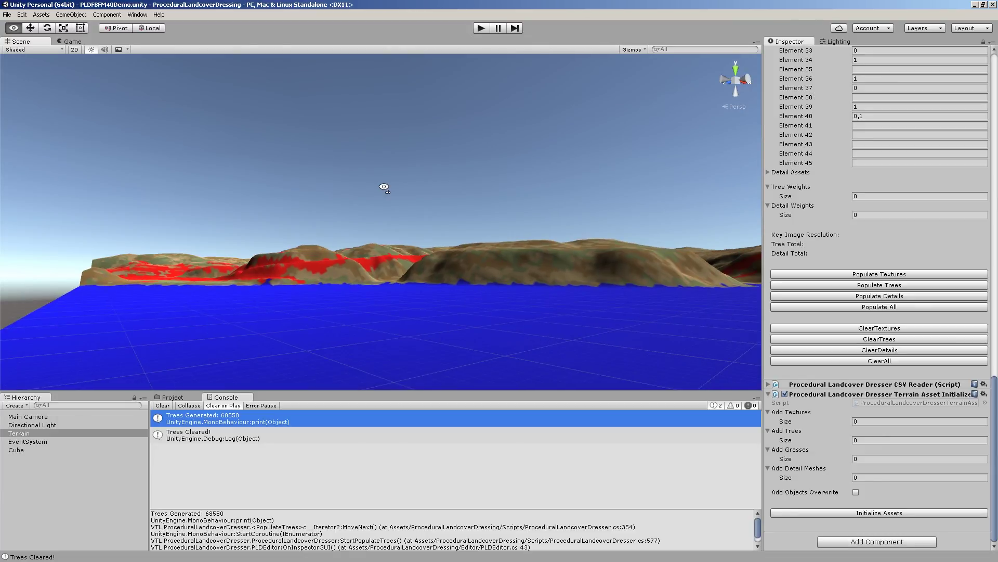
key(w)
right_drag(383, 187, 349, 249)
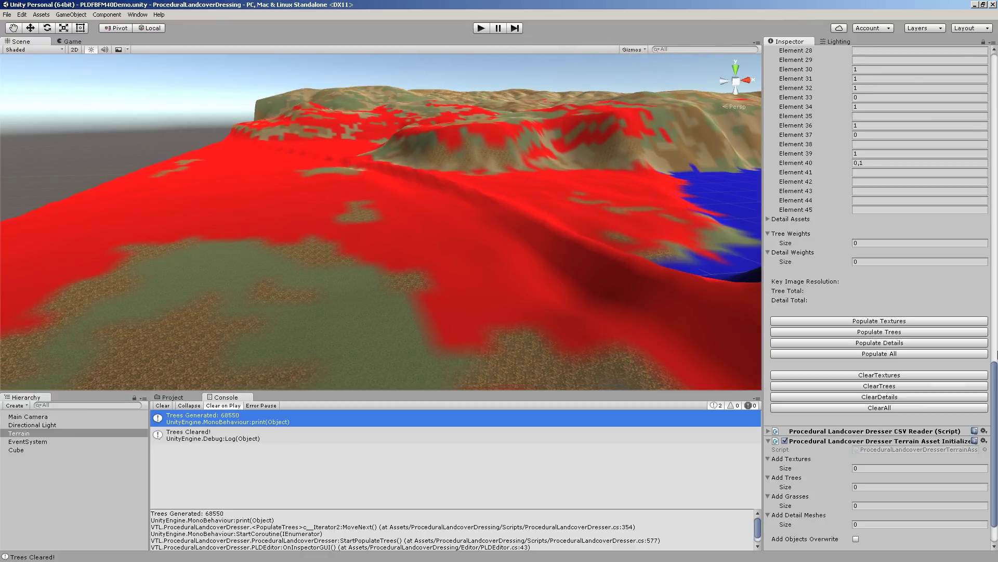
Step: Review the dresser's tree settings, select the Tree Spacing value and look through the project's scene and terrain assets
scroll(815, 262, up, 15)
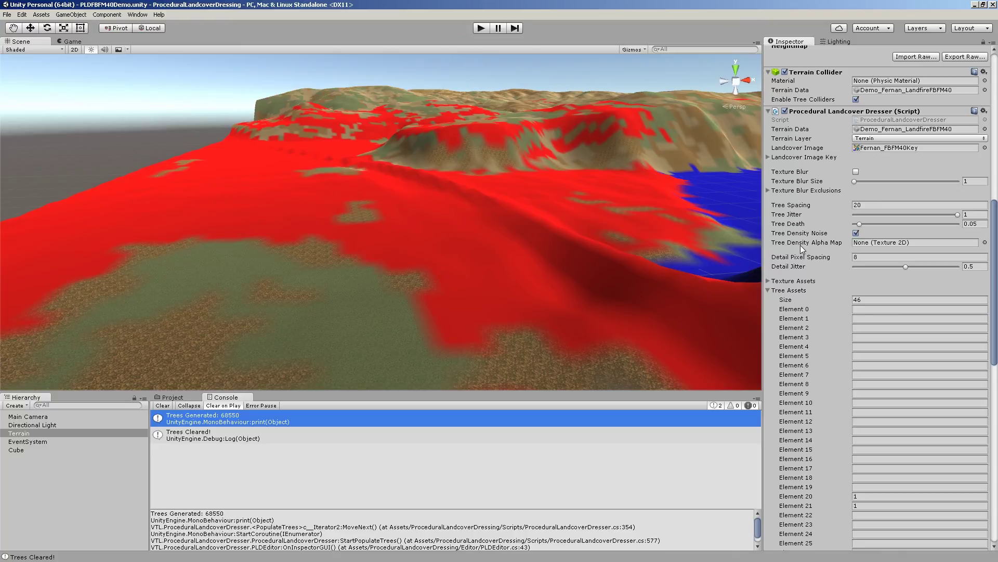
click(828, 205)
click(171, 398)
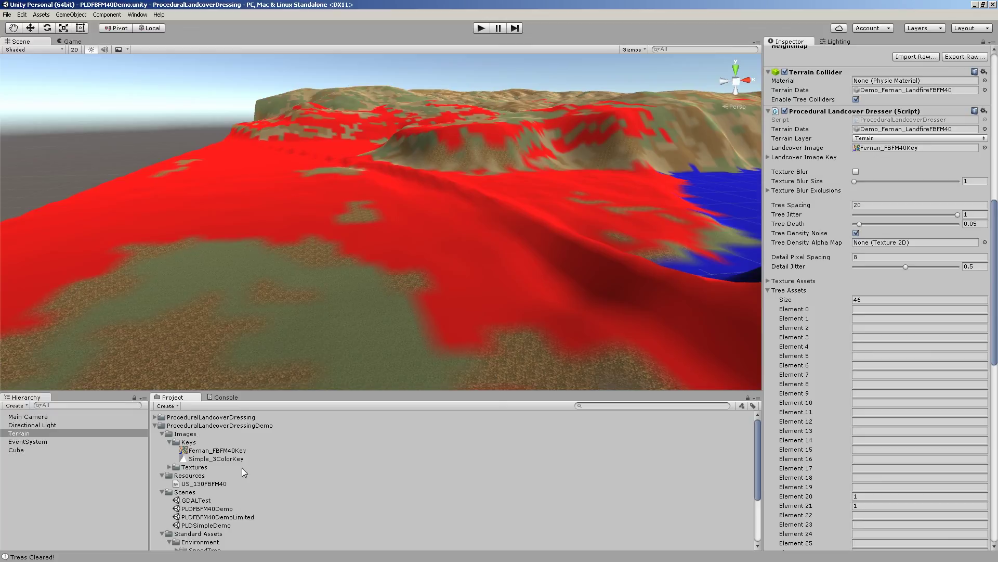
scroll(242, 467, down, 3)
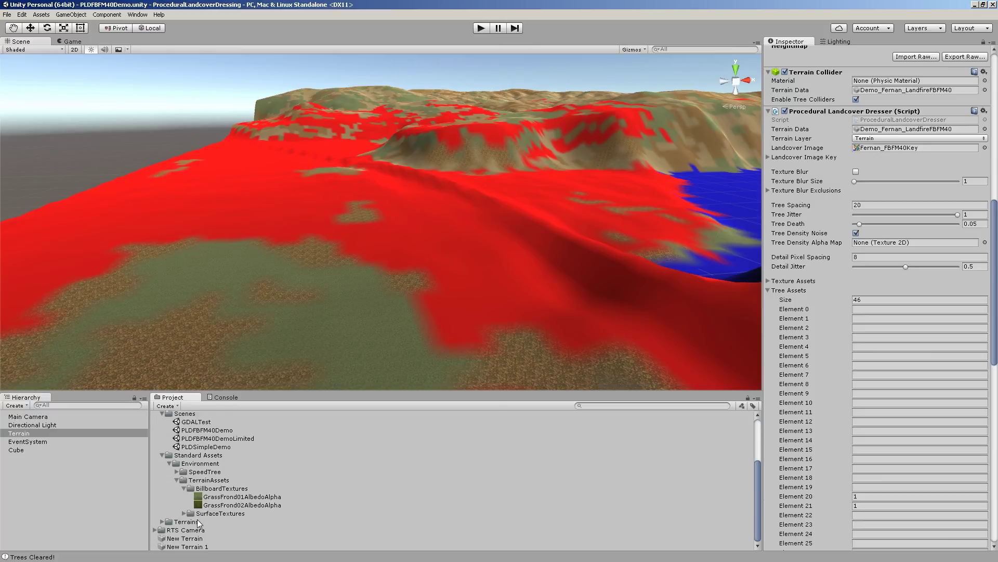
scroll(198, 521, up, 3)
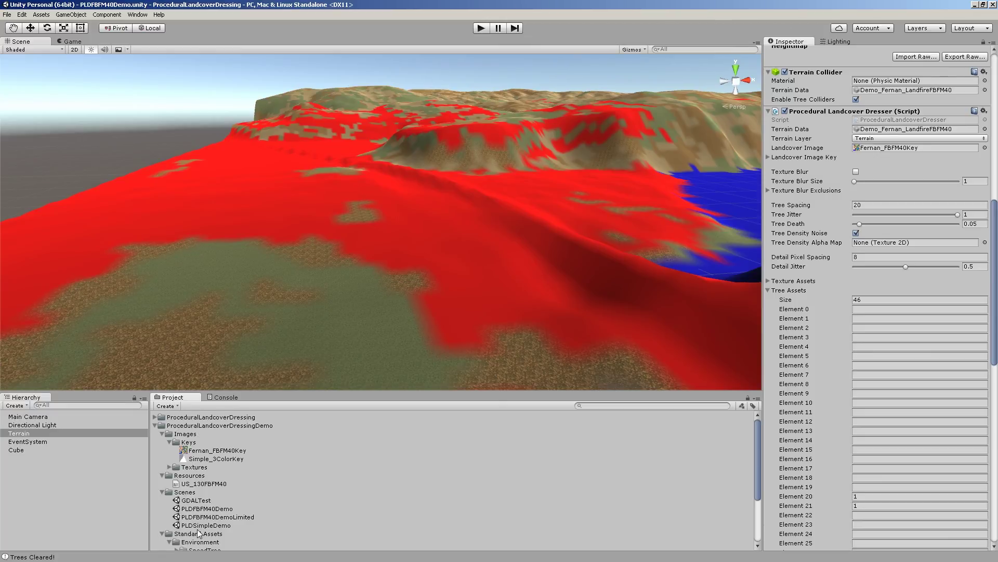
Step: Run the game and preview the dresser's tree density alpha map and the Fernan_FBFM40Key landcover image for comparison
scroll(198, 533, down, 3)
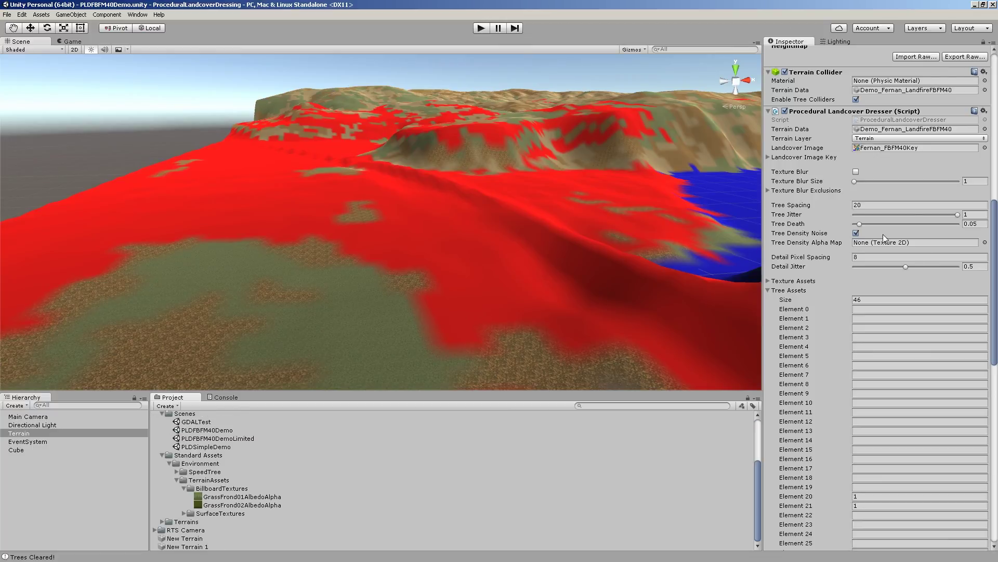
click(482, 28)
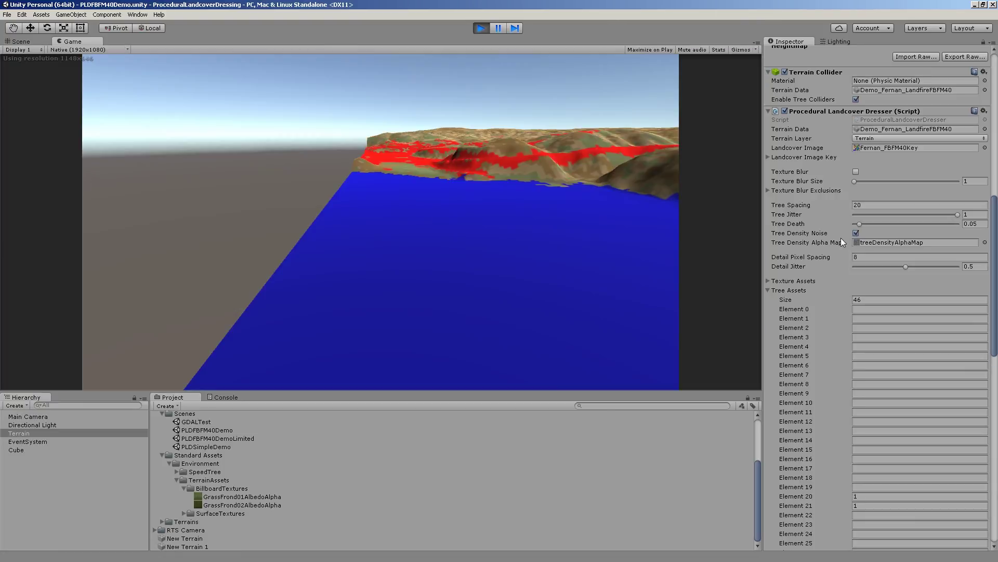
click(877, 242)
double_click(877, 243)
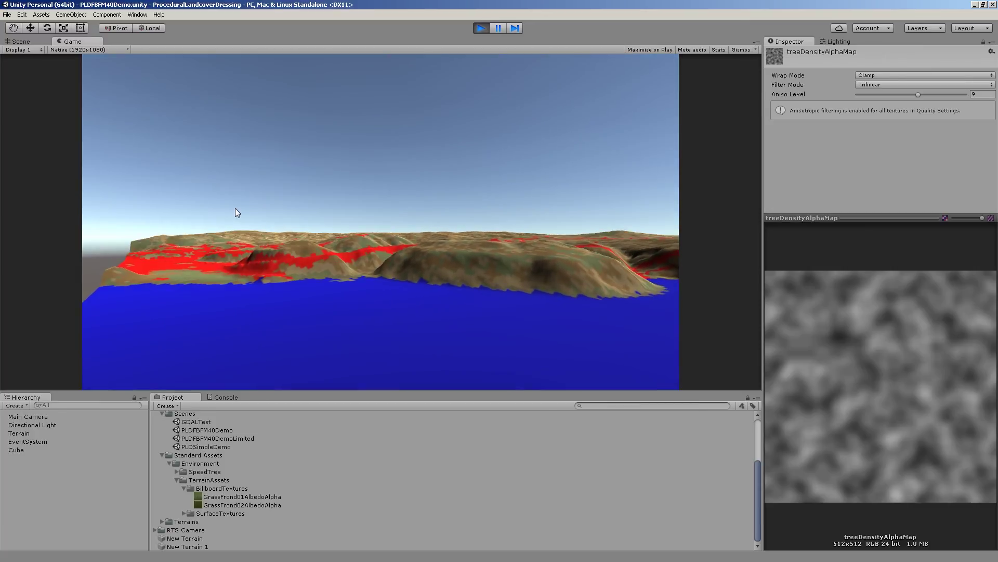
scroll(157, 414, up, 3)
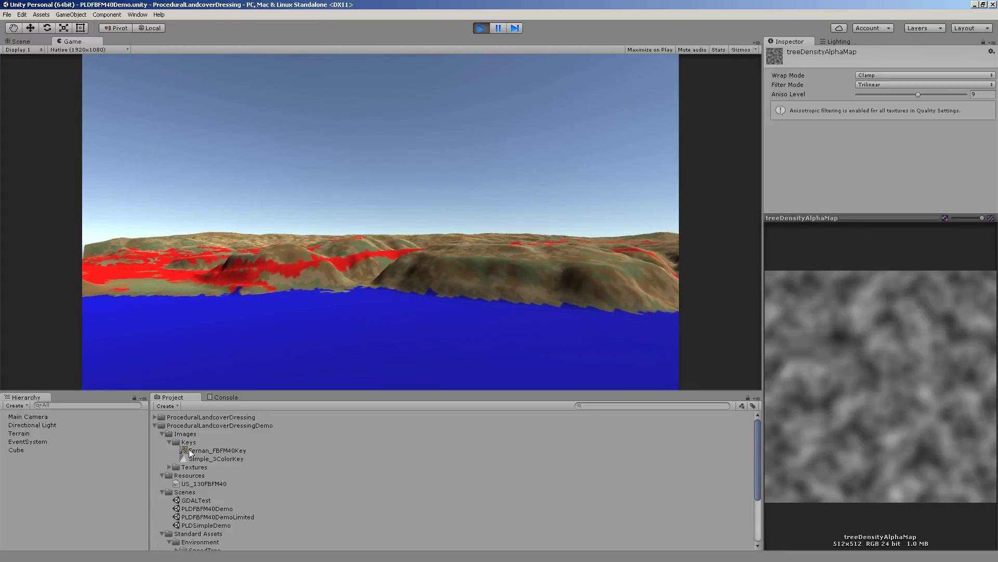
click(211, 450)
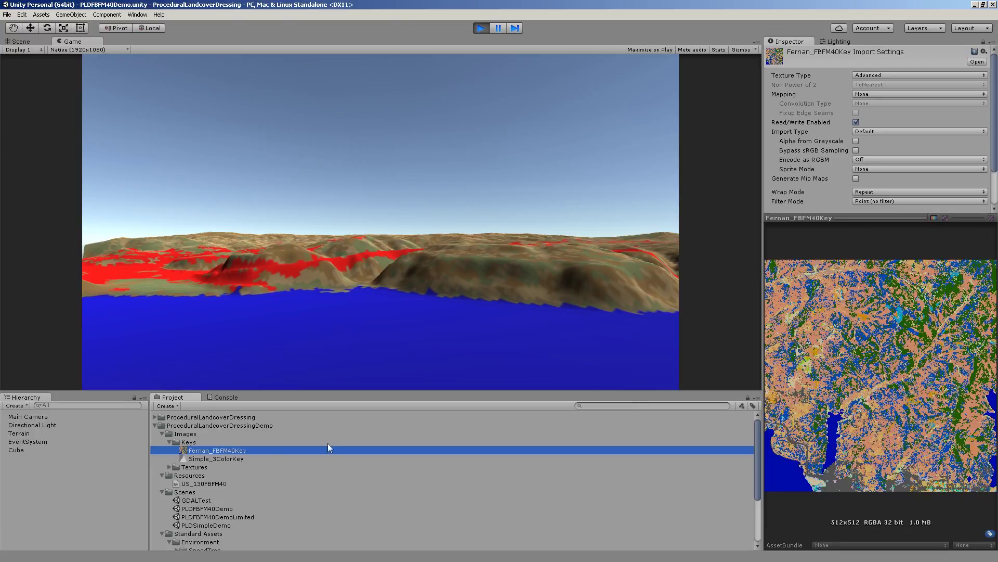
Step: Reselect the Terrain, review the Tree Density Alpha Map and tree settings in its Procedural Landcover Dresser, and return to the running game
click(24, 435)
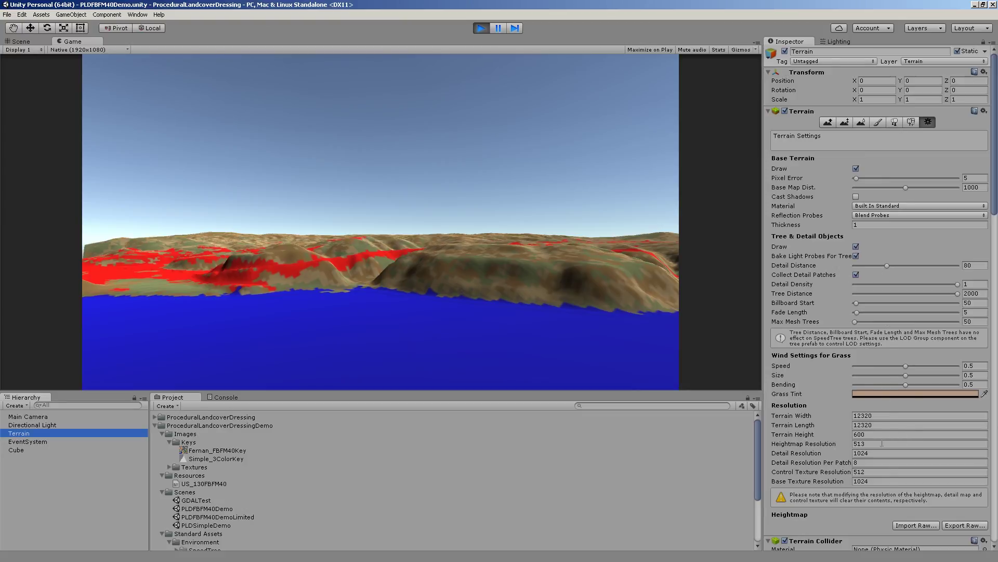
scroll(898, 471, down, 10)
scroll(900, 447, down, 1)
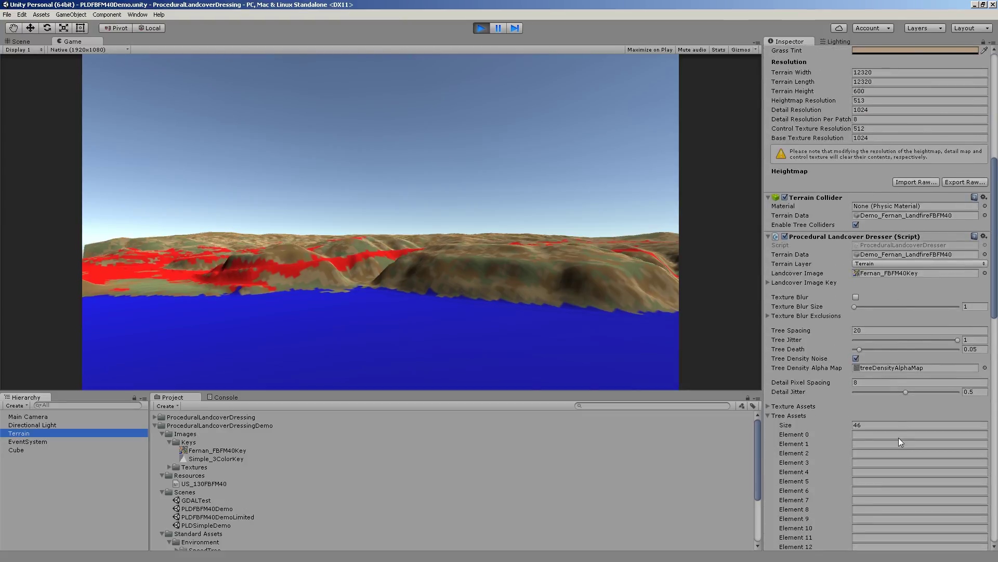
click(900, 367)
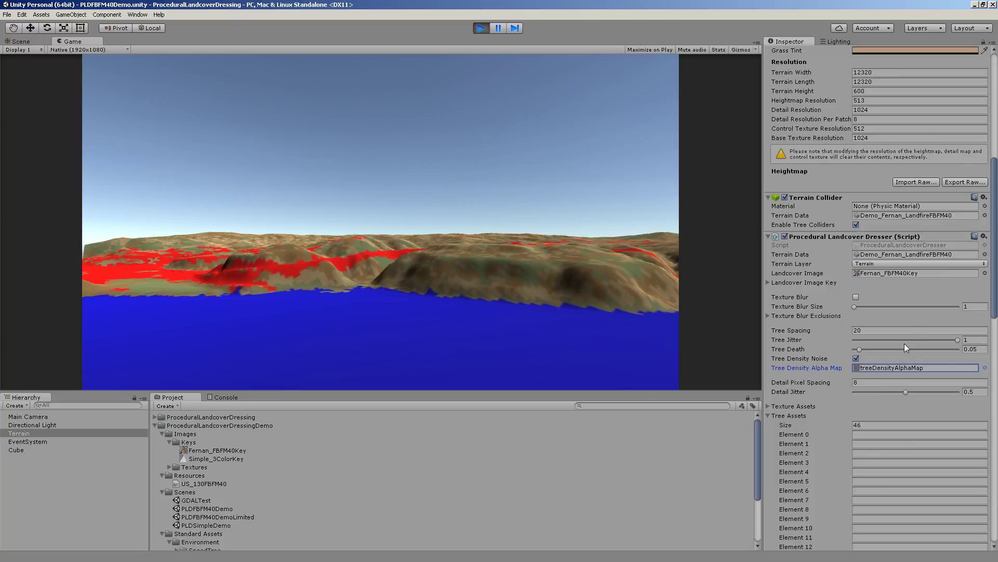
drag(995, 267, 997, 311)
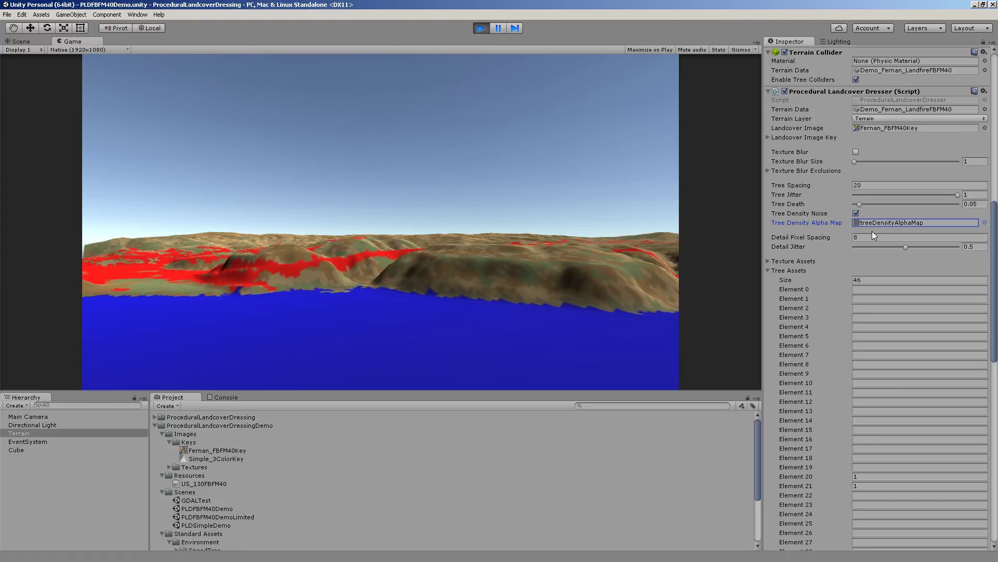
click(406, 215)
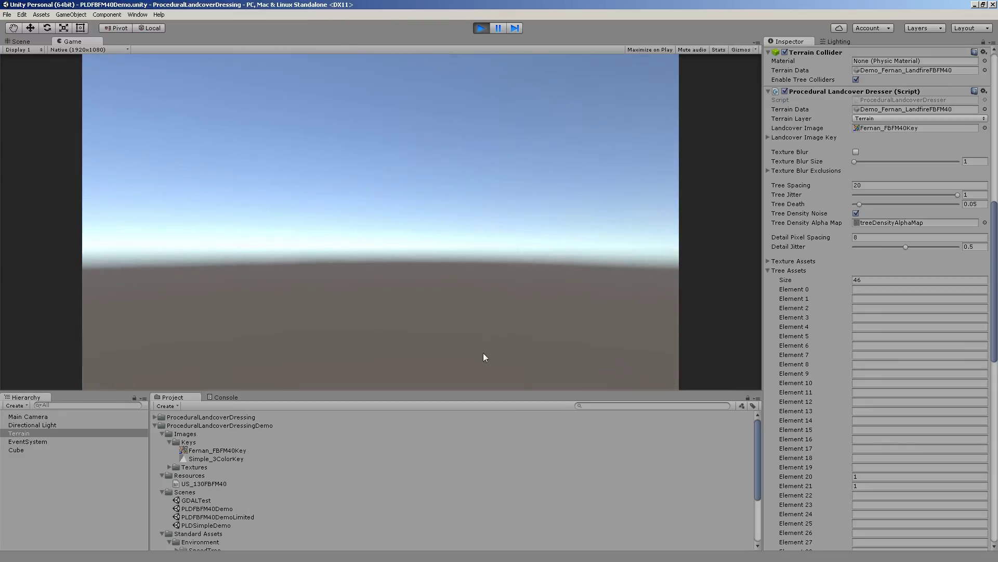